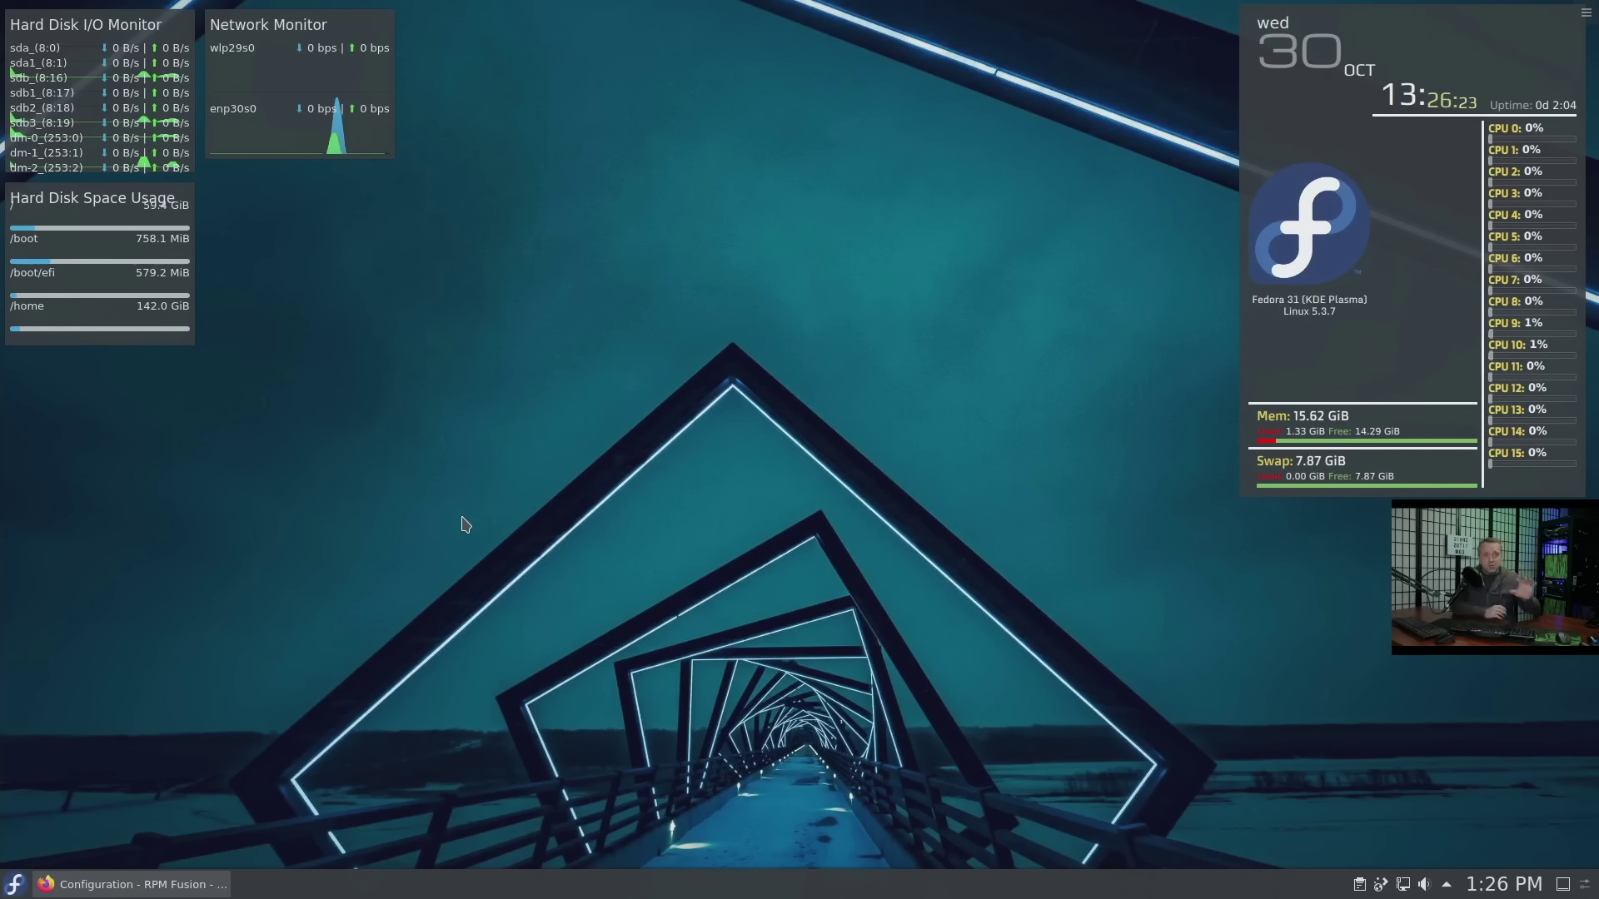
Step: Open the application launcher from the Fedora button at the bottom-left of the taskbar
{"action": "left_click", "coordinate": [10, 887]}
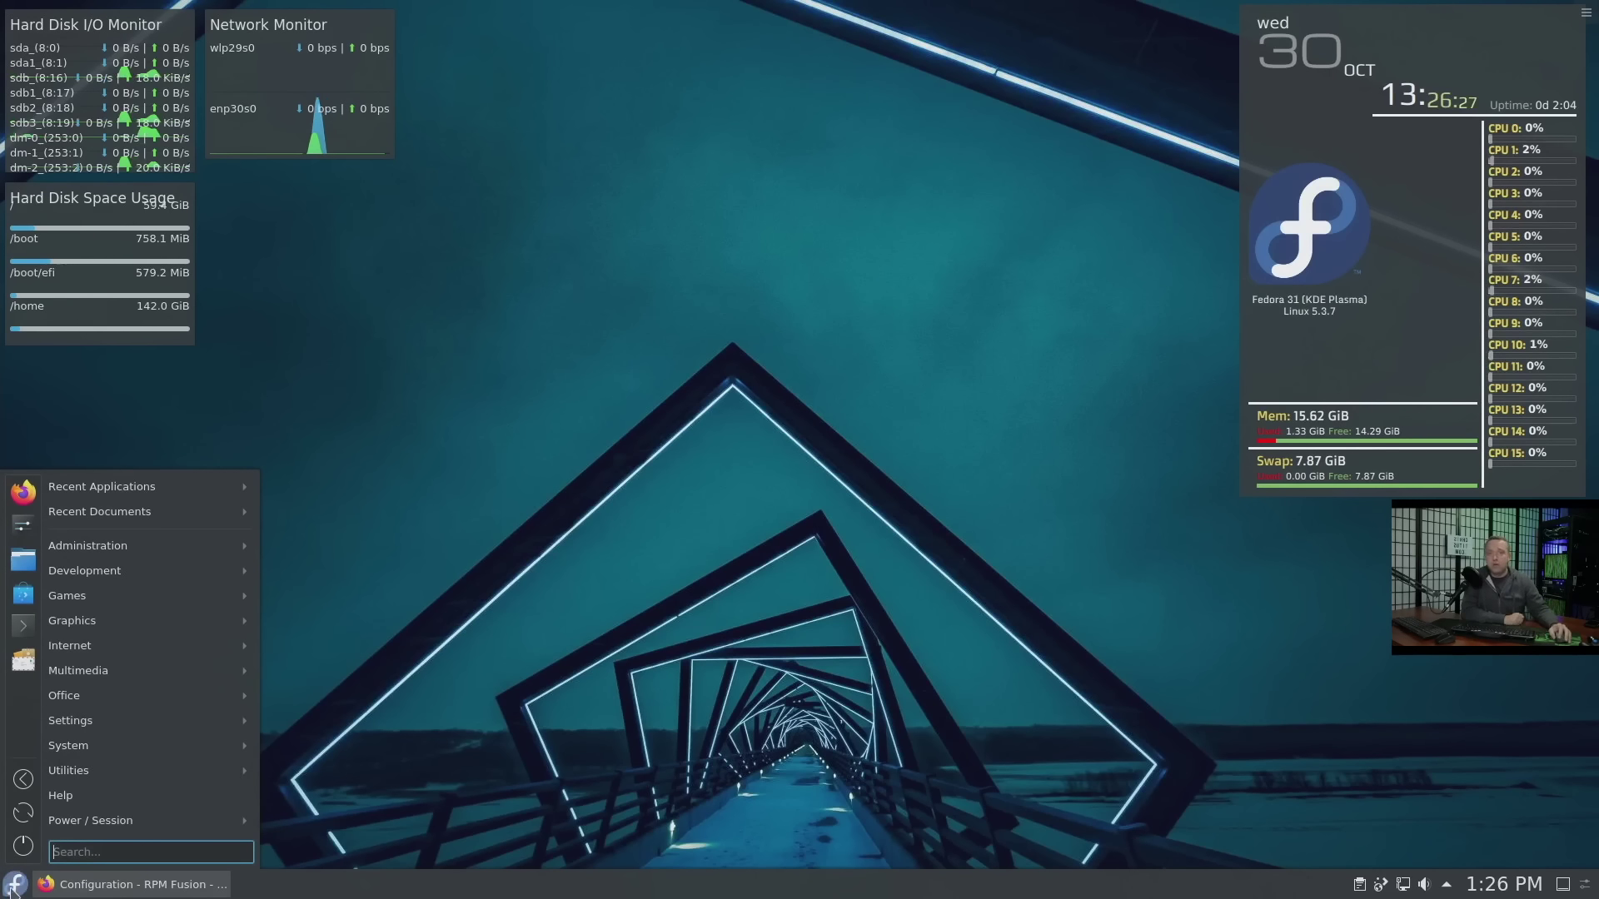
{"action": "left_click", "coordinate": [13, 889]}
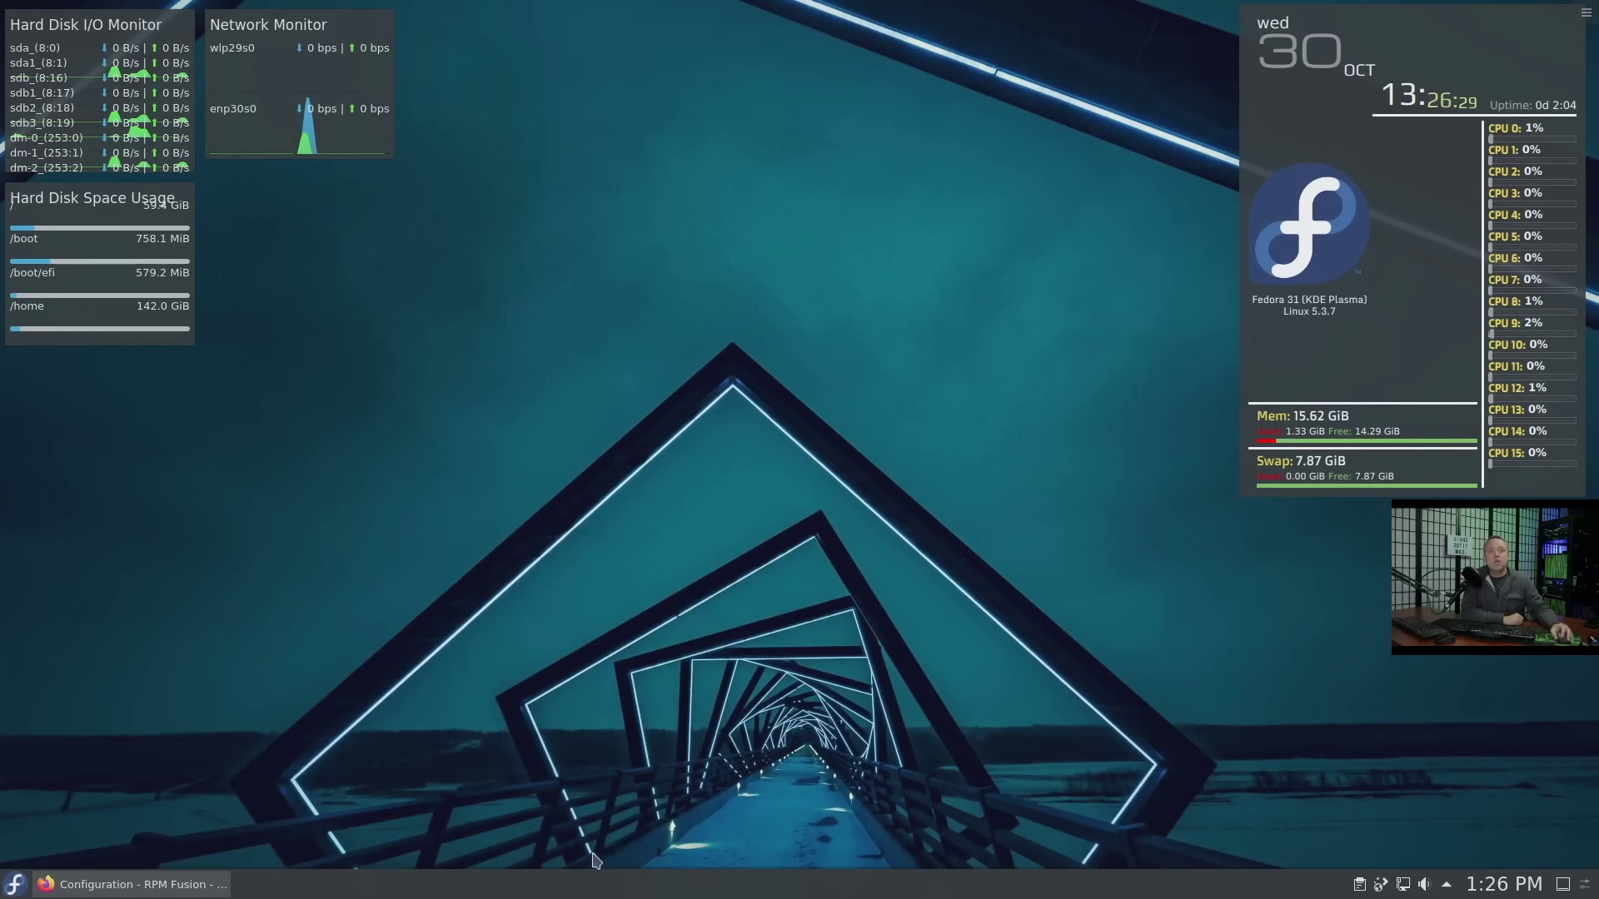
{"action": "right_click", "coordinate": [525, 887]}
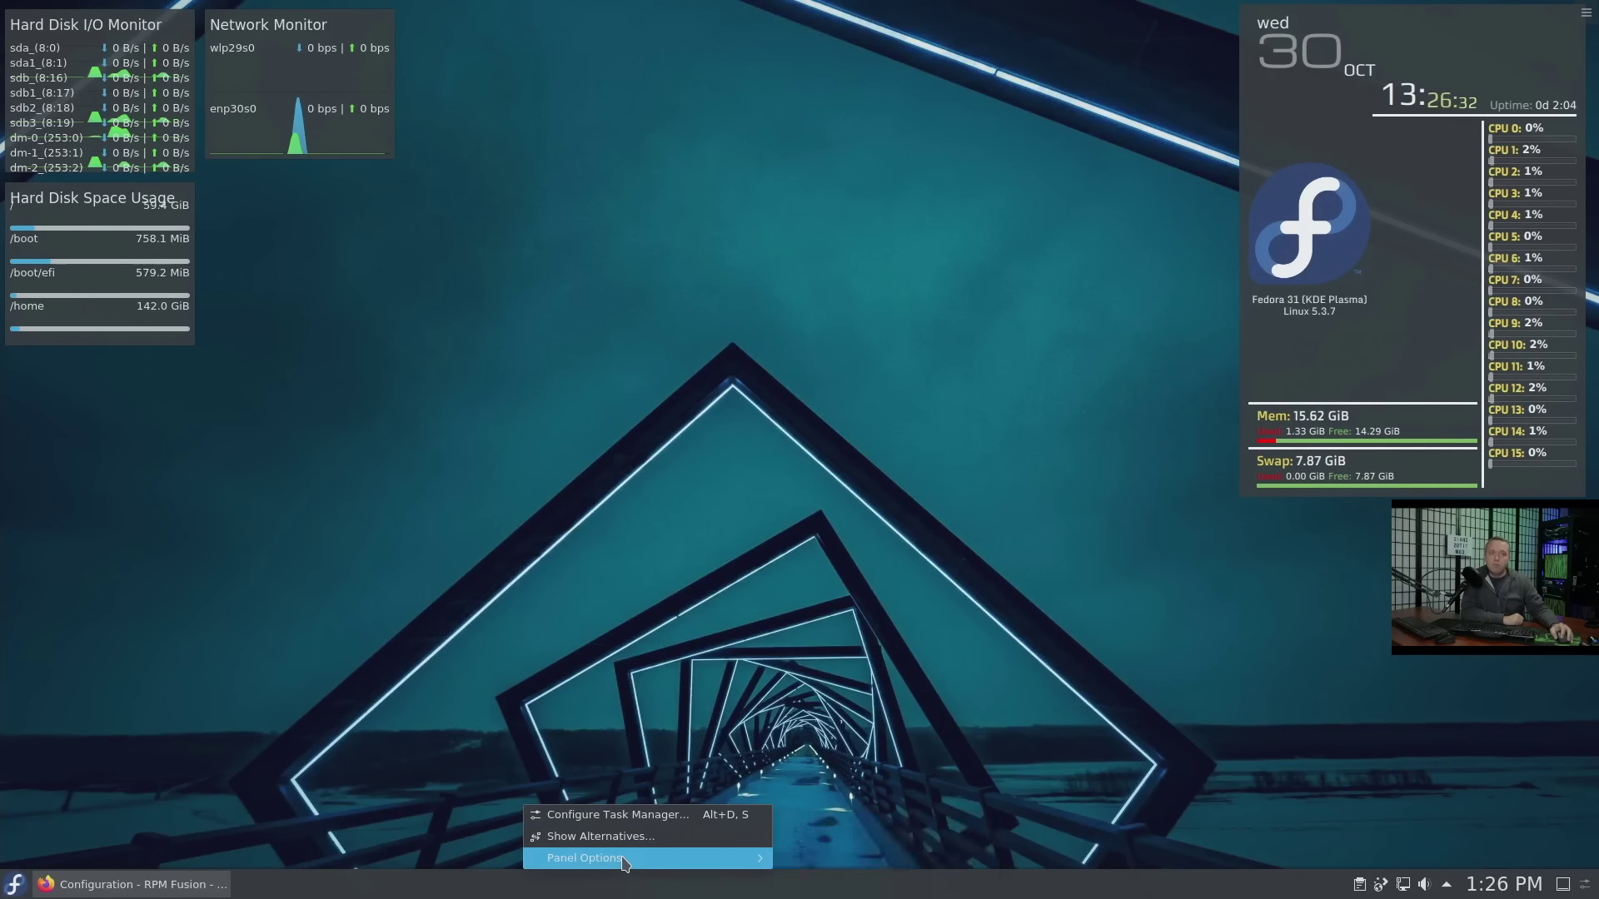
{"action": "mouse_move", "coordinate": [721, 866]}
{"action": "left_click", "coordinate": [833, 824]}
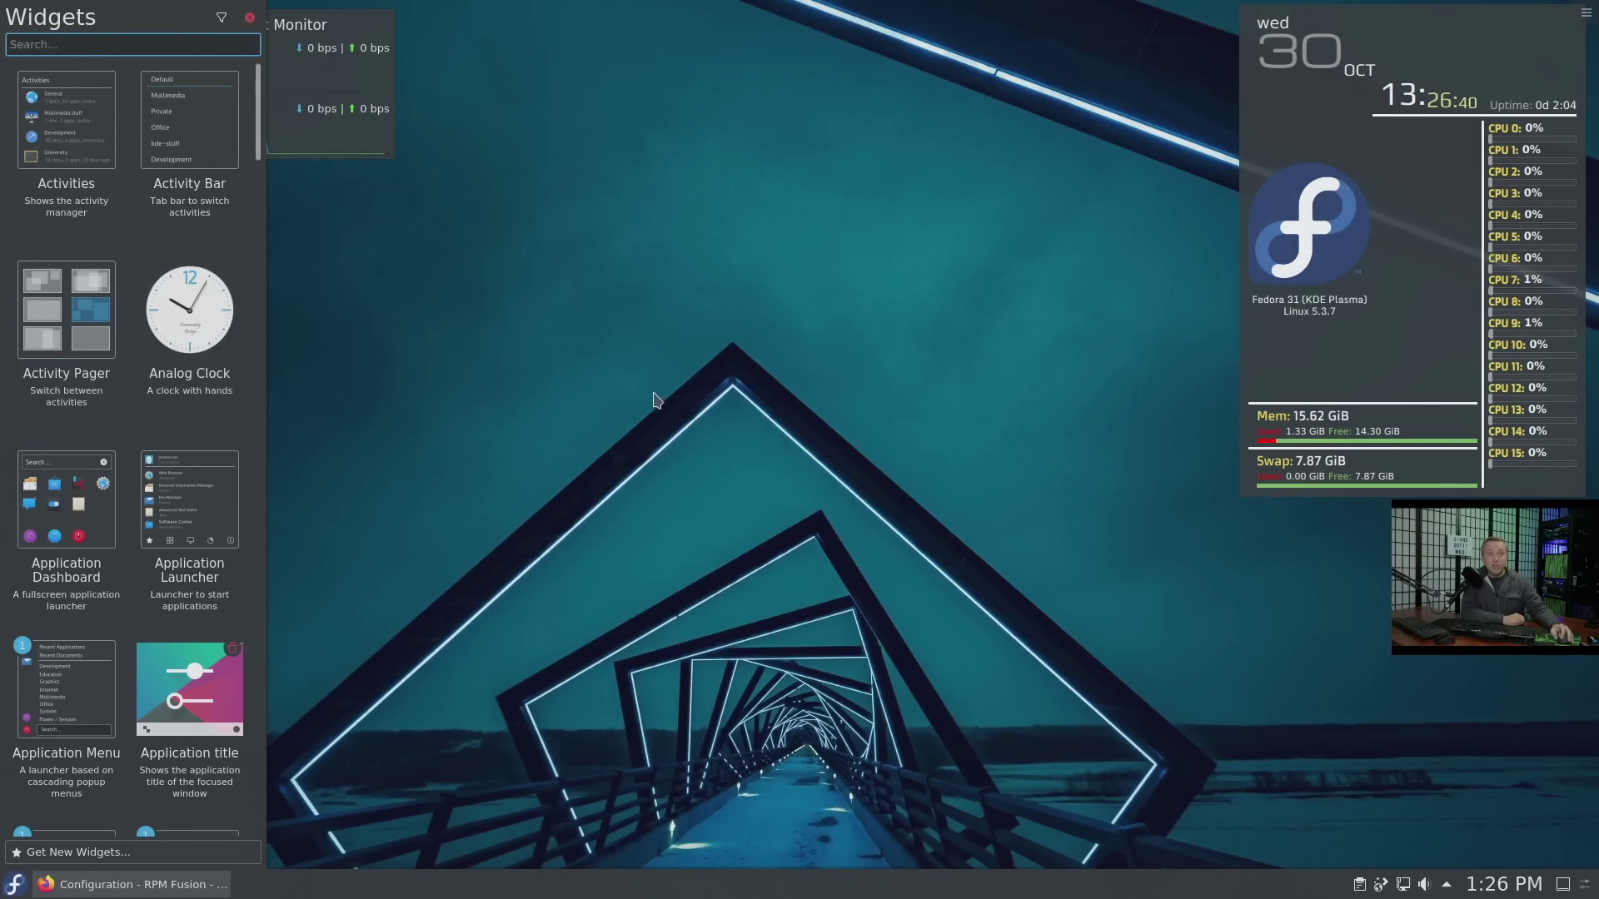
{"action": "scroll", "coordinate": [133, 249], "scroll_direction": "down", "scroll_amount": 3}
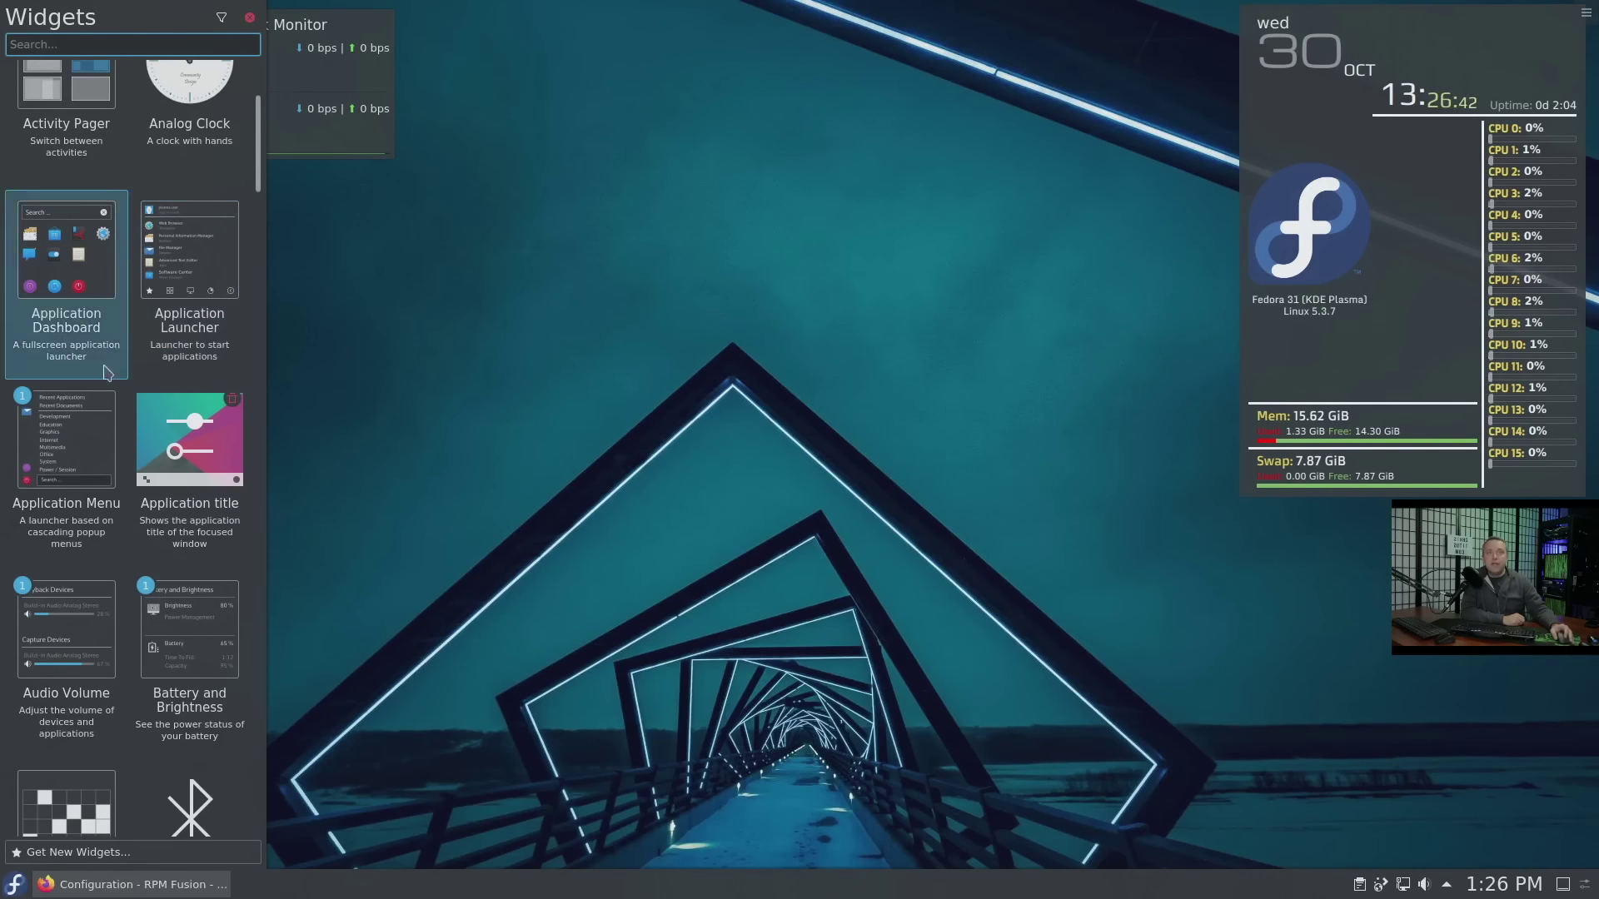
{"action": "left_click", "coordinate": [593, 328]}
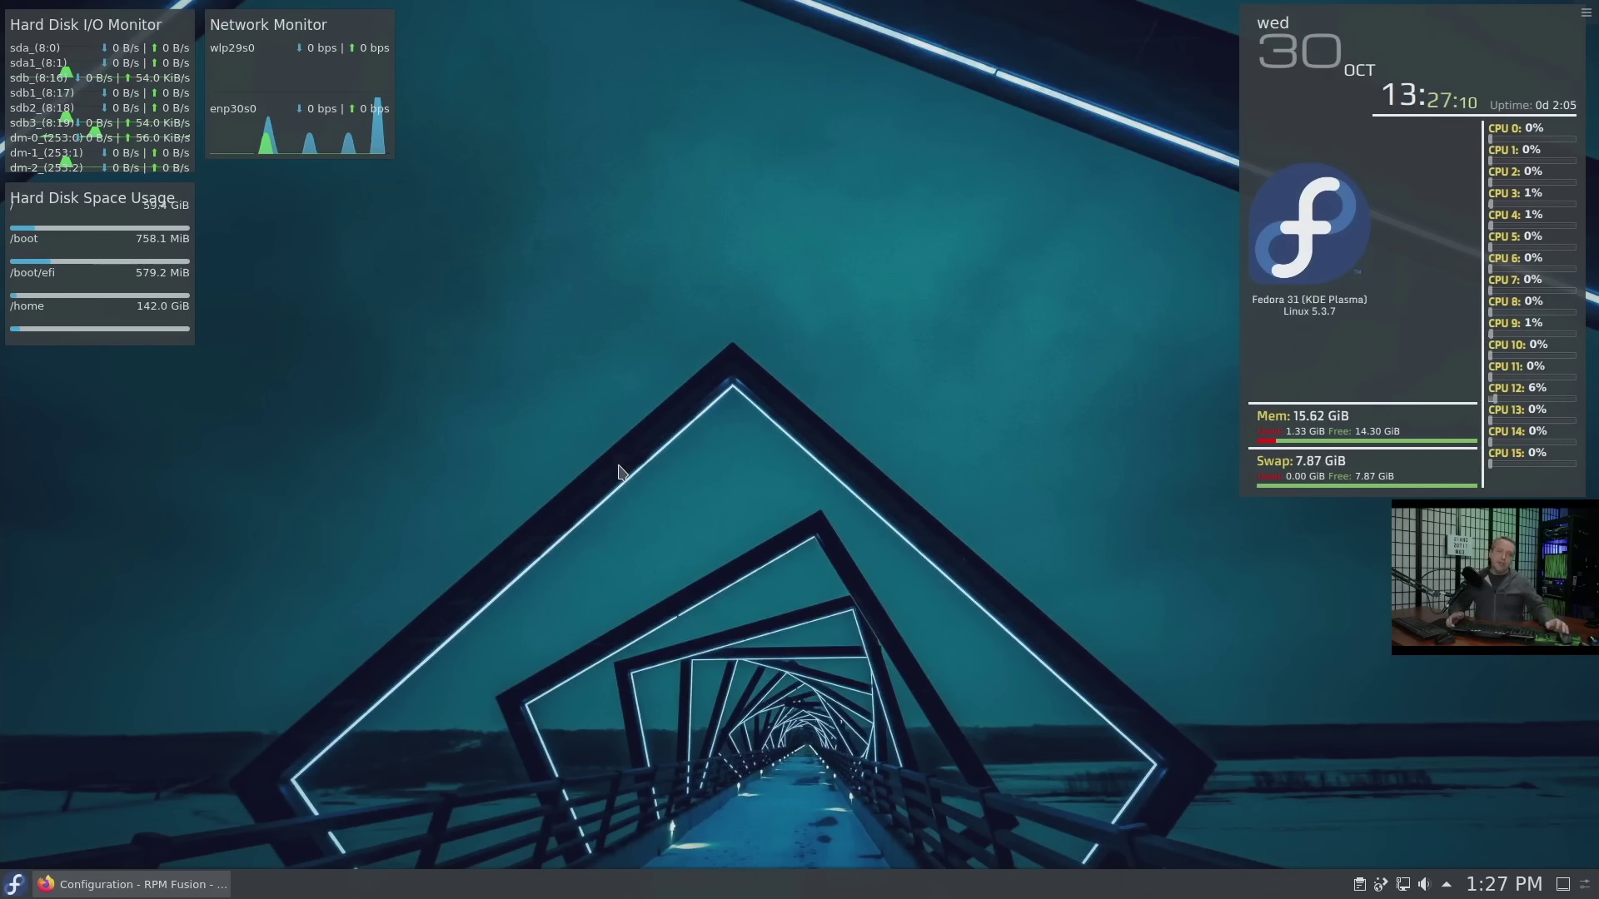
Step: Copy the Fedora dnf command for the RPM Fusion free and nonfree repositories from Firefox
{"action": "left_click", "coordinate": [131, 884]}
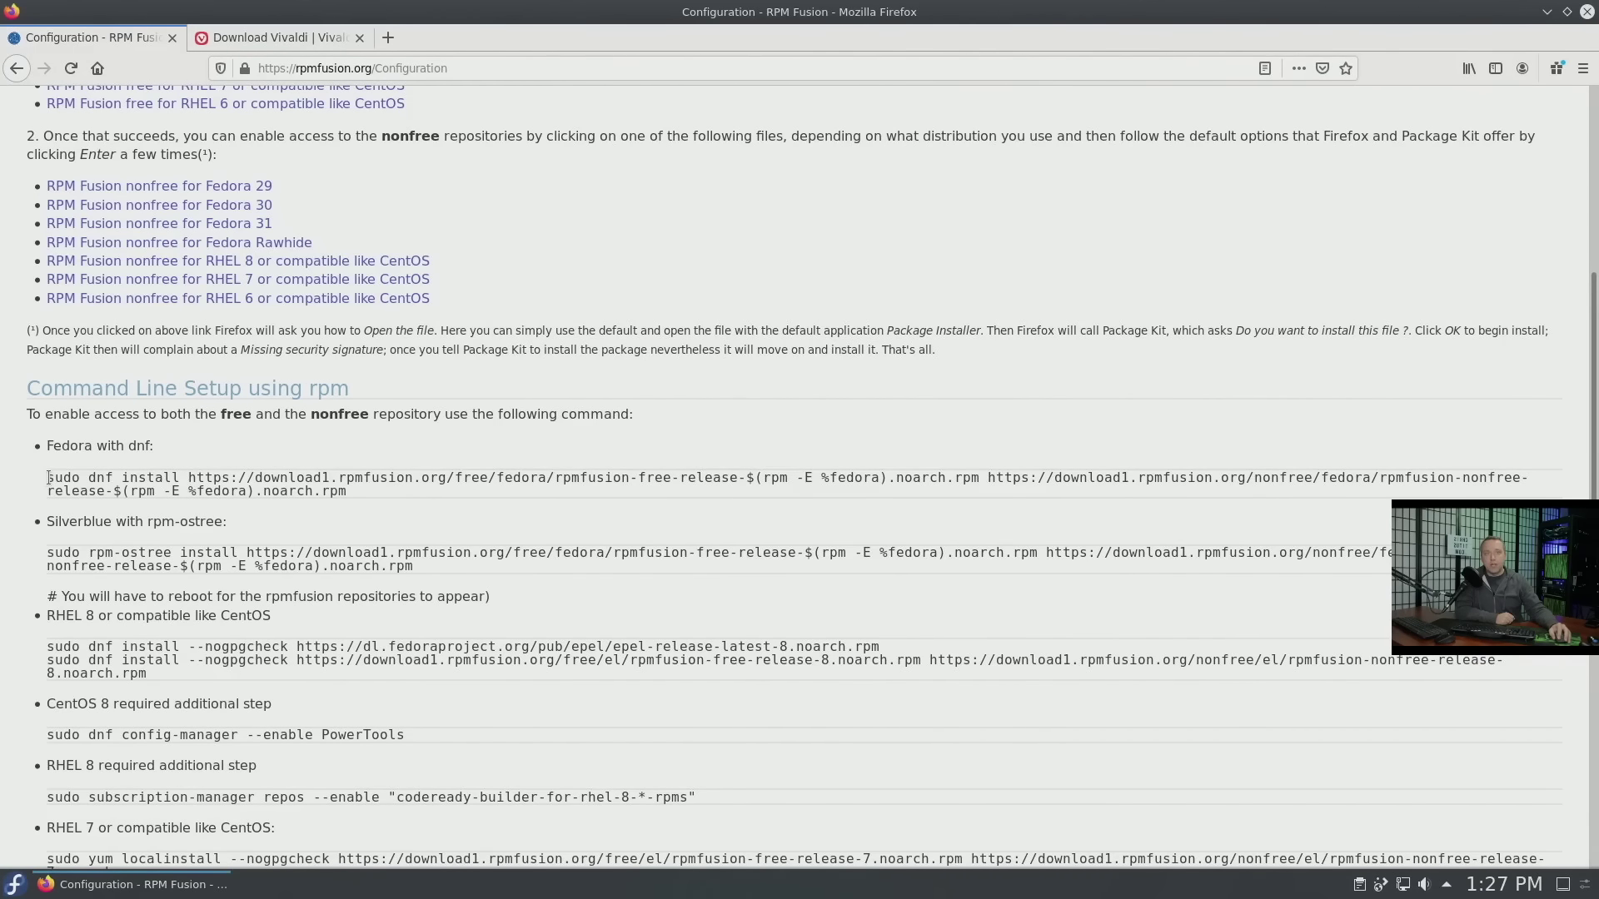
{"action": "left_click_drag", "start_coordinate": [48, 477], "coordinate": [347, 491]}
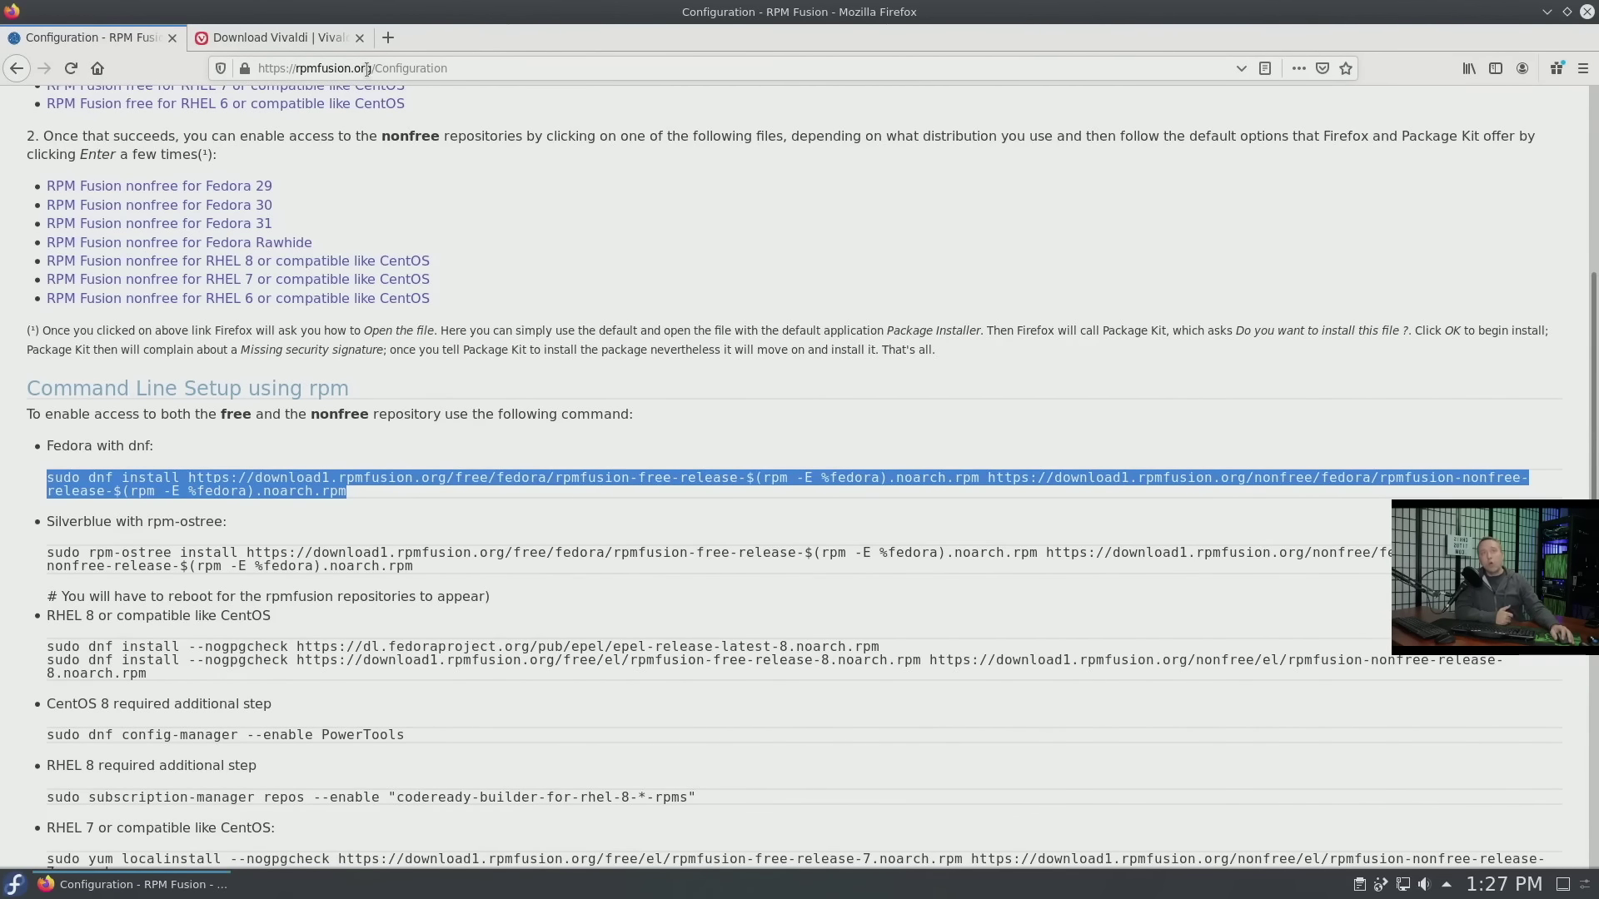
{"action": "right_click", "coordinate": [220, 492]}
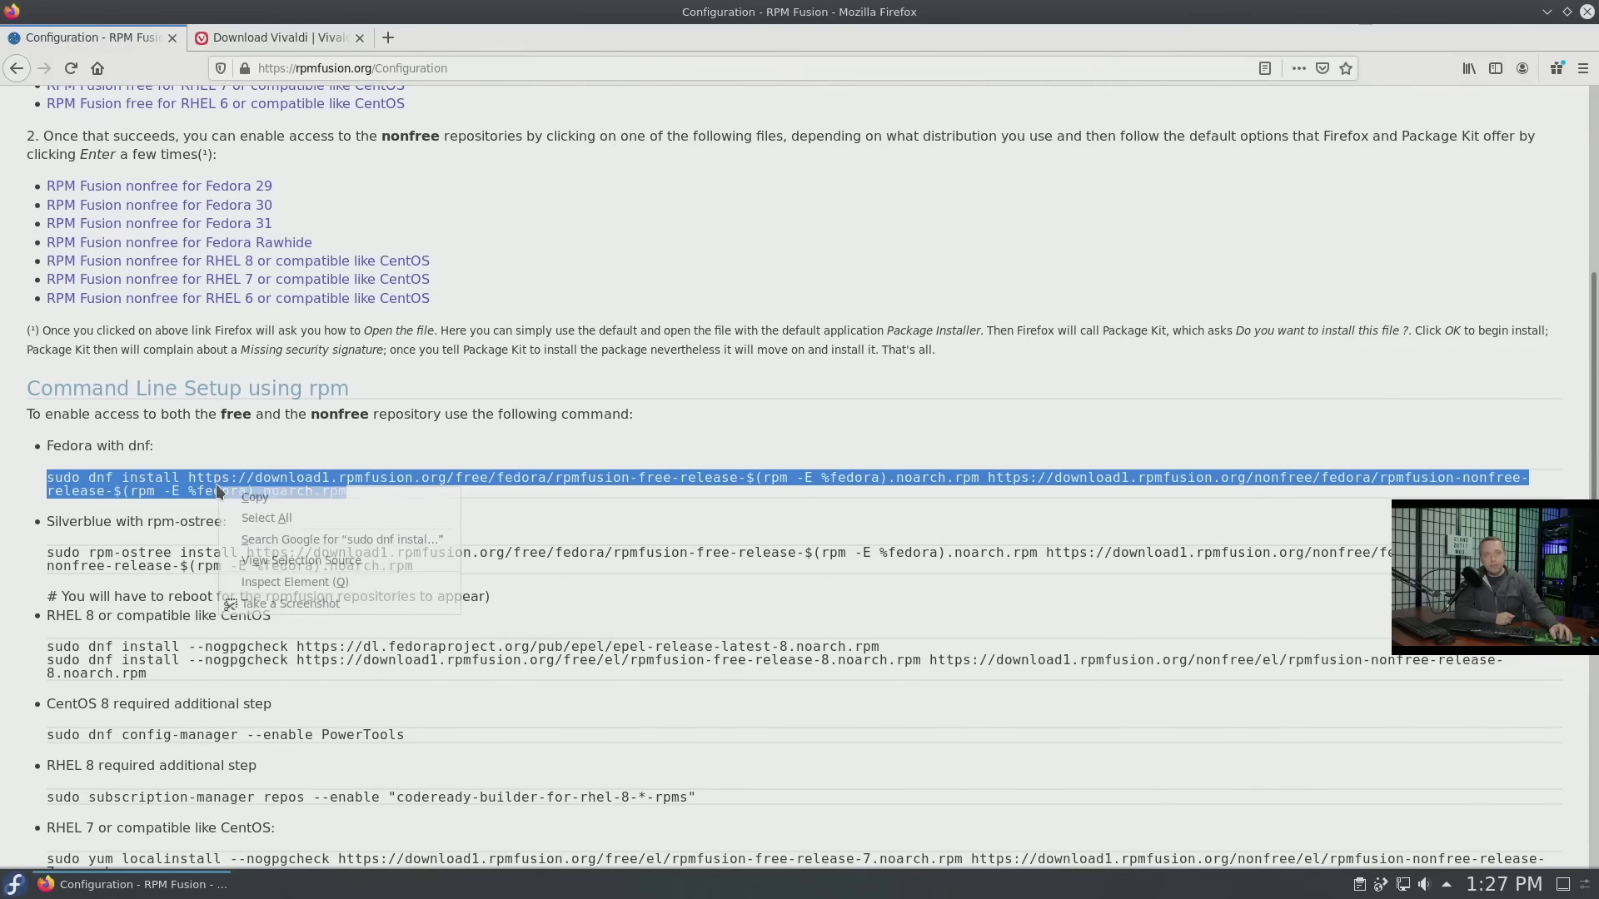
{"action": "left_click", "coordinate": [269, 503]}
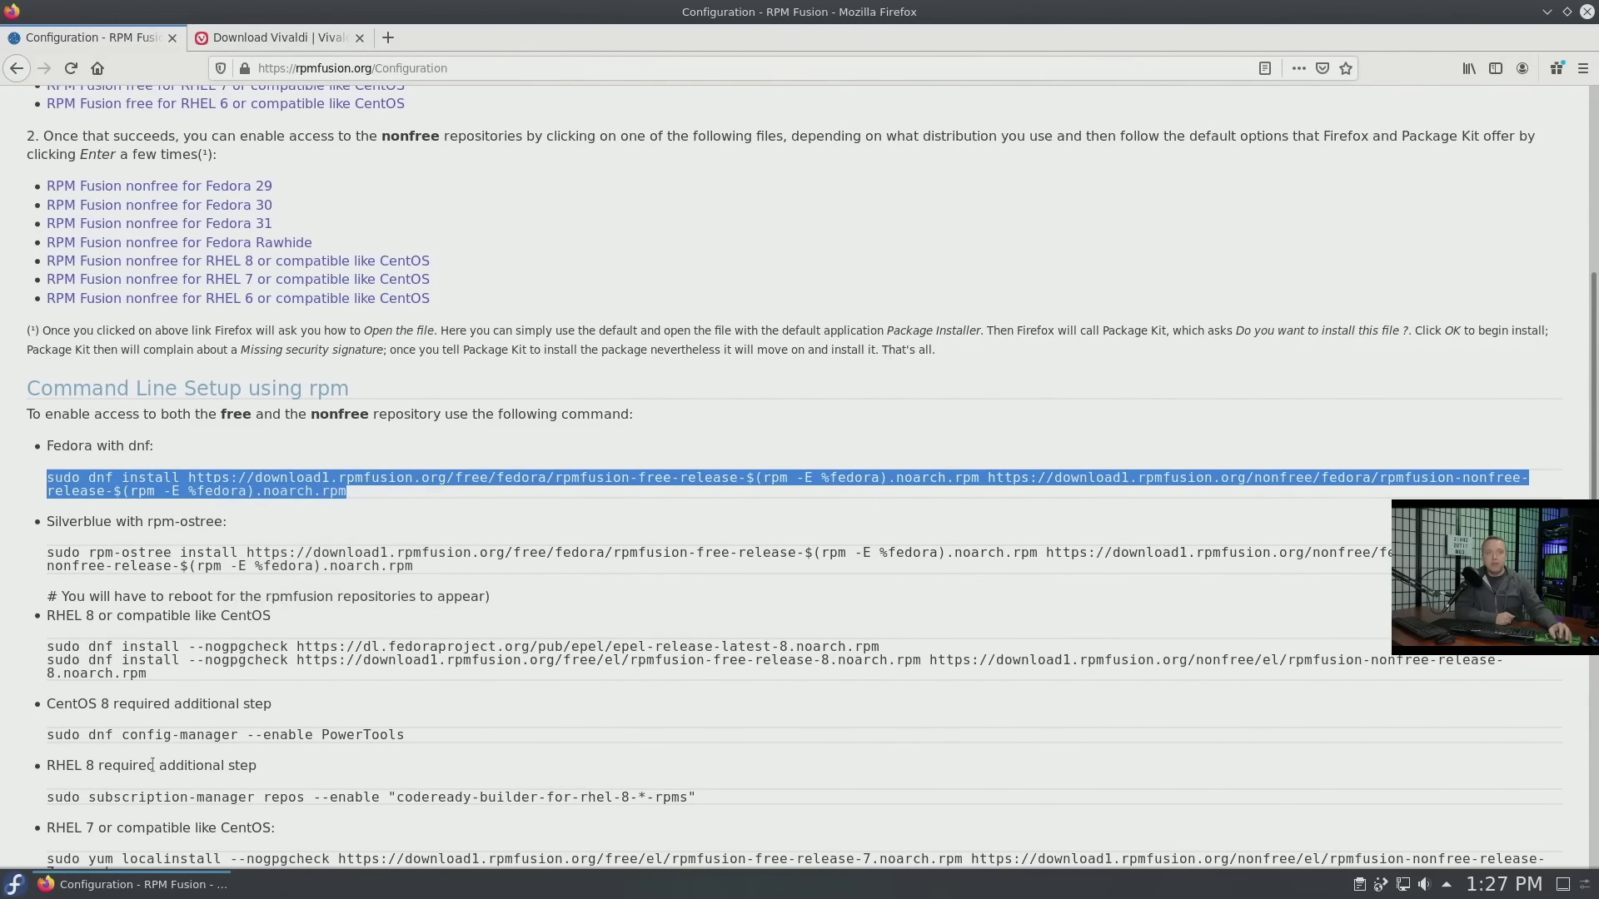
{"action": "left_click", "coordinate": [18, 875]}
Step: Open a terminal and turn off window borders in Terminator Preferences
{"action": "key", "text": "ctrl+alt+t"}
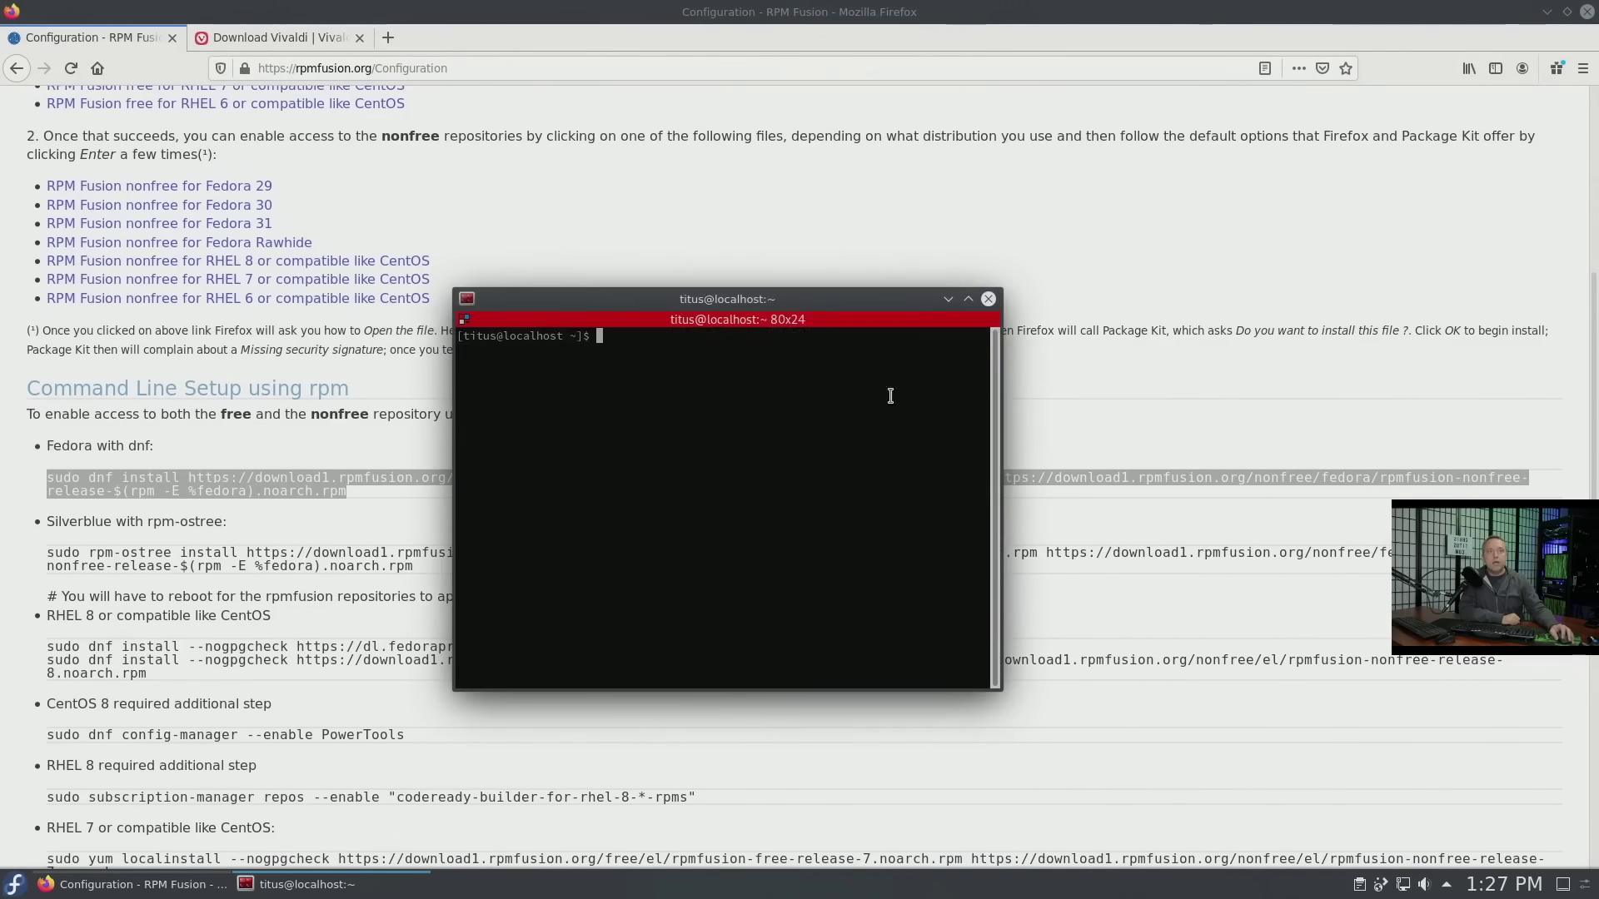
{"action": "right_click", "coordinate": [804, 413]}
{"action": "left_click", "coordinate": [864, 617]}
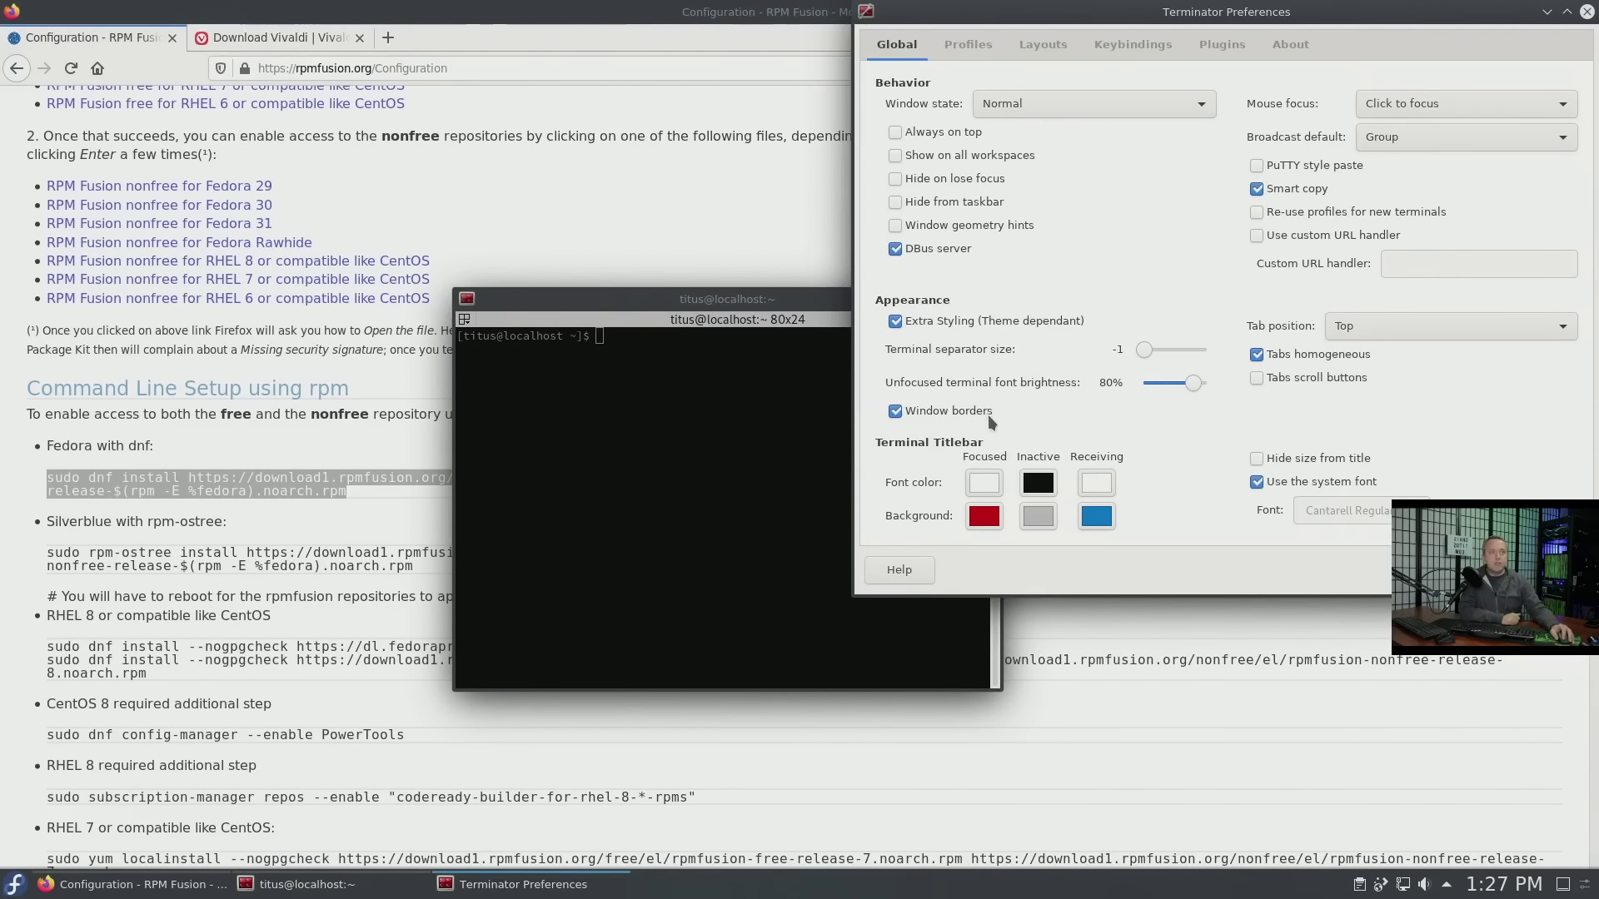
{"action": "left_click", "coordinate": [988, 415]}
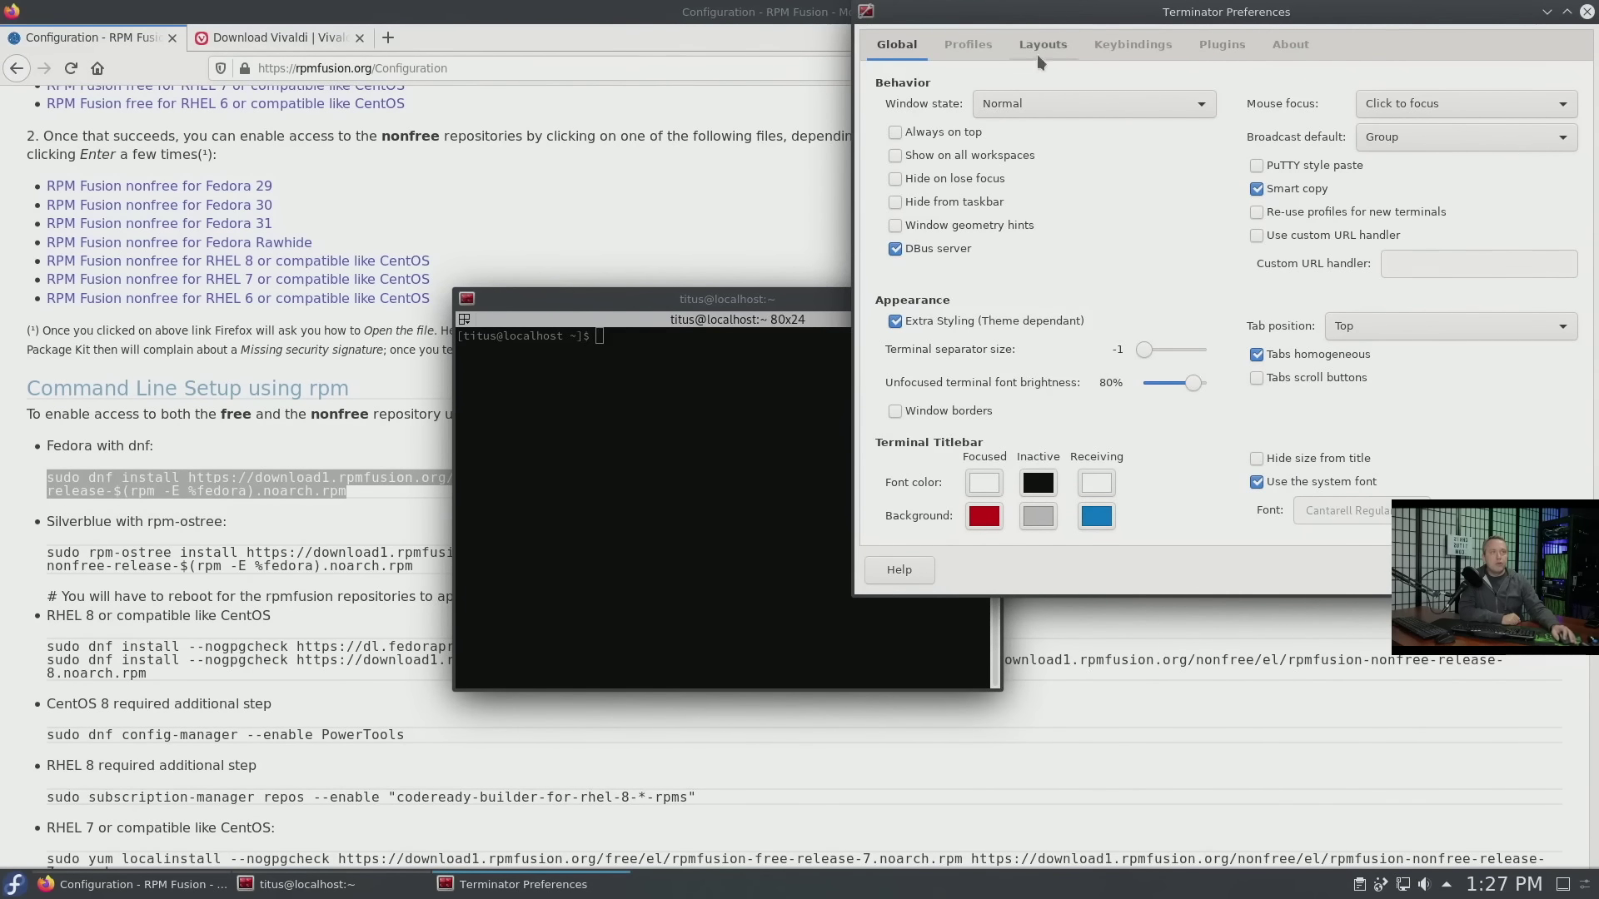
Step: Set the default profile font to Monospace Regular 20 instead of the system font
{"action": "left_click", "coordinate": [965, 45]}
{"action": "left_click", "coordinate": [1055, 138]}
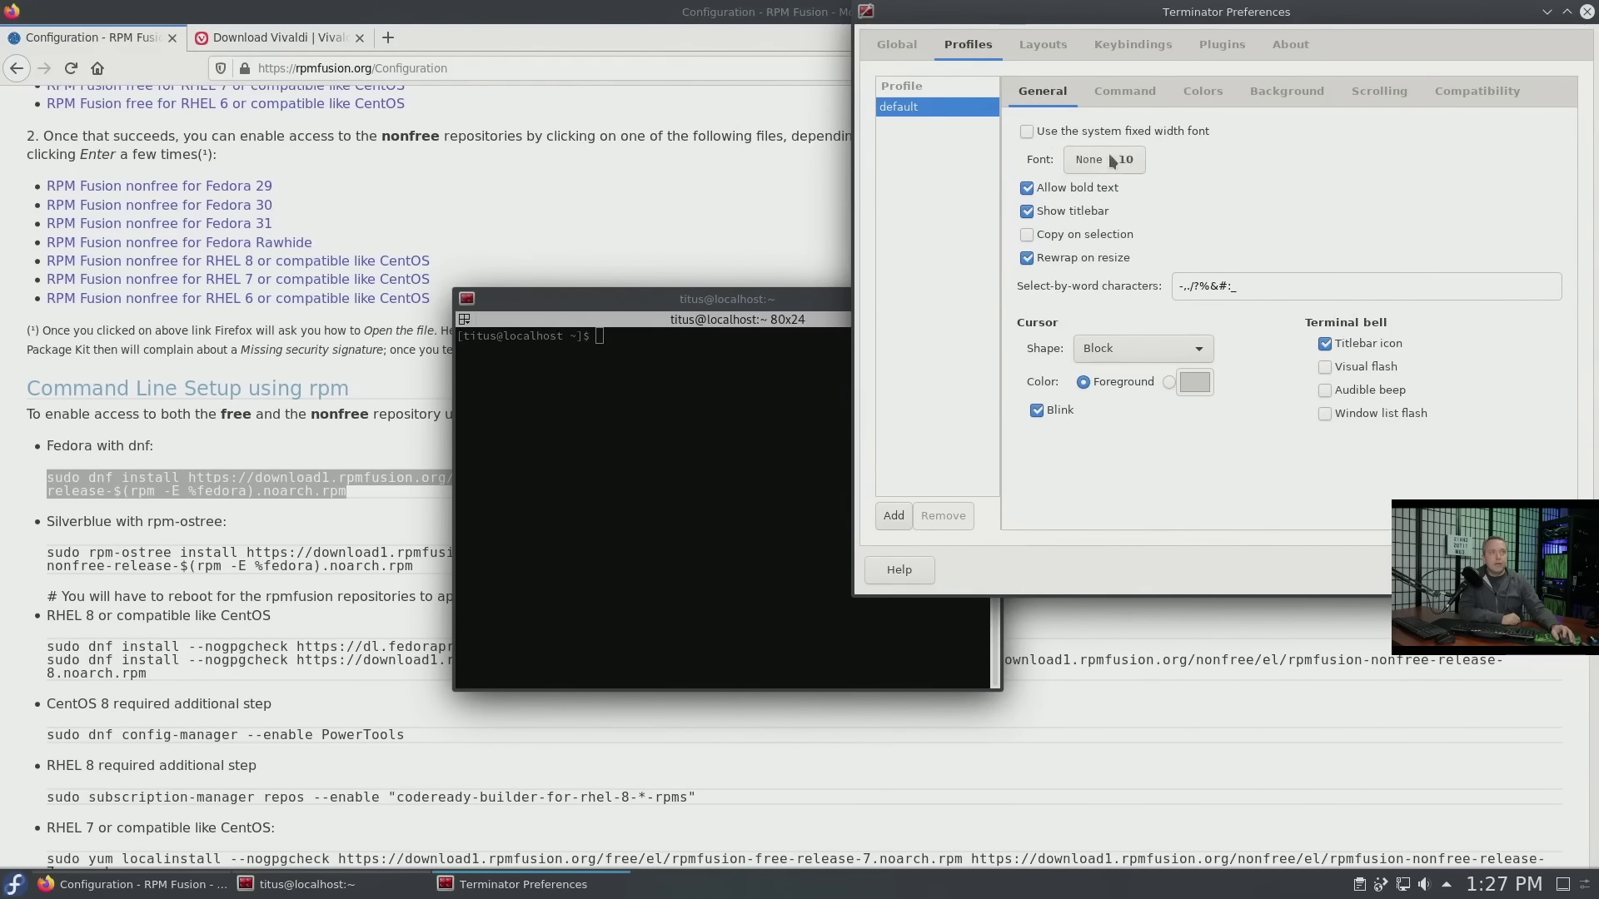
{"action": "left_click", "coordinate": [1079, 160]}
{"action": "type", "text": "Monospac"}
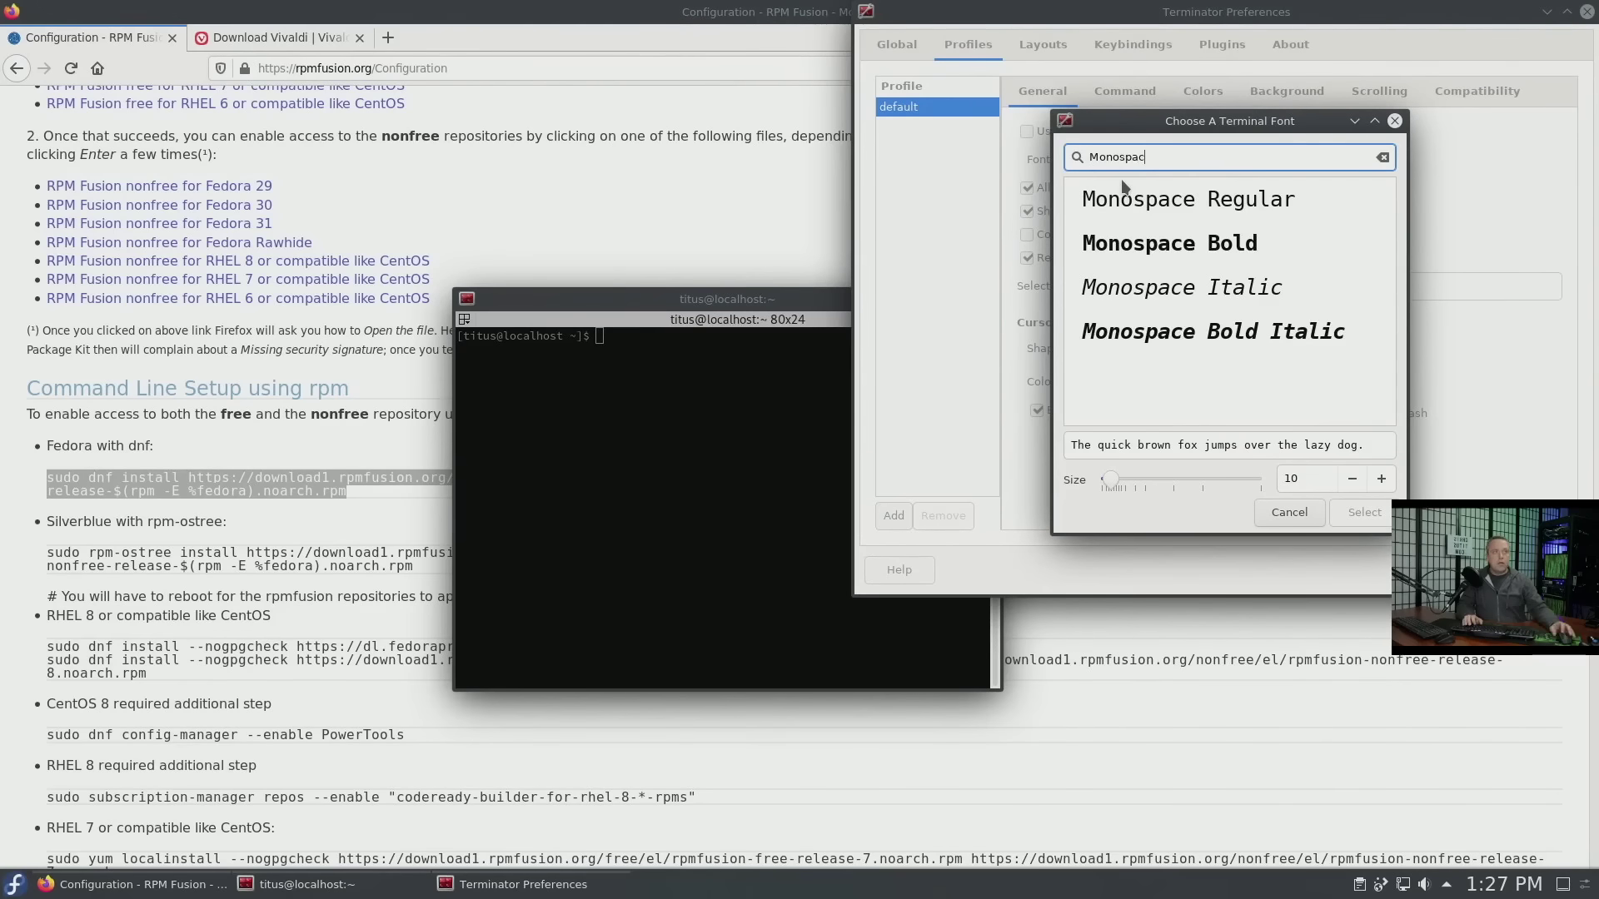
{"action": "key", "text": "Down"}
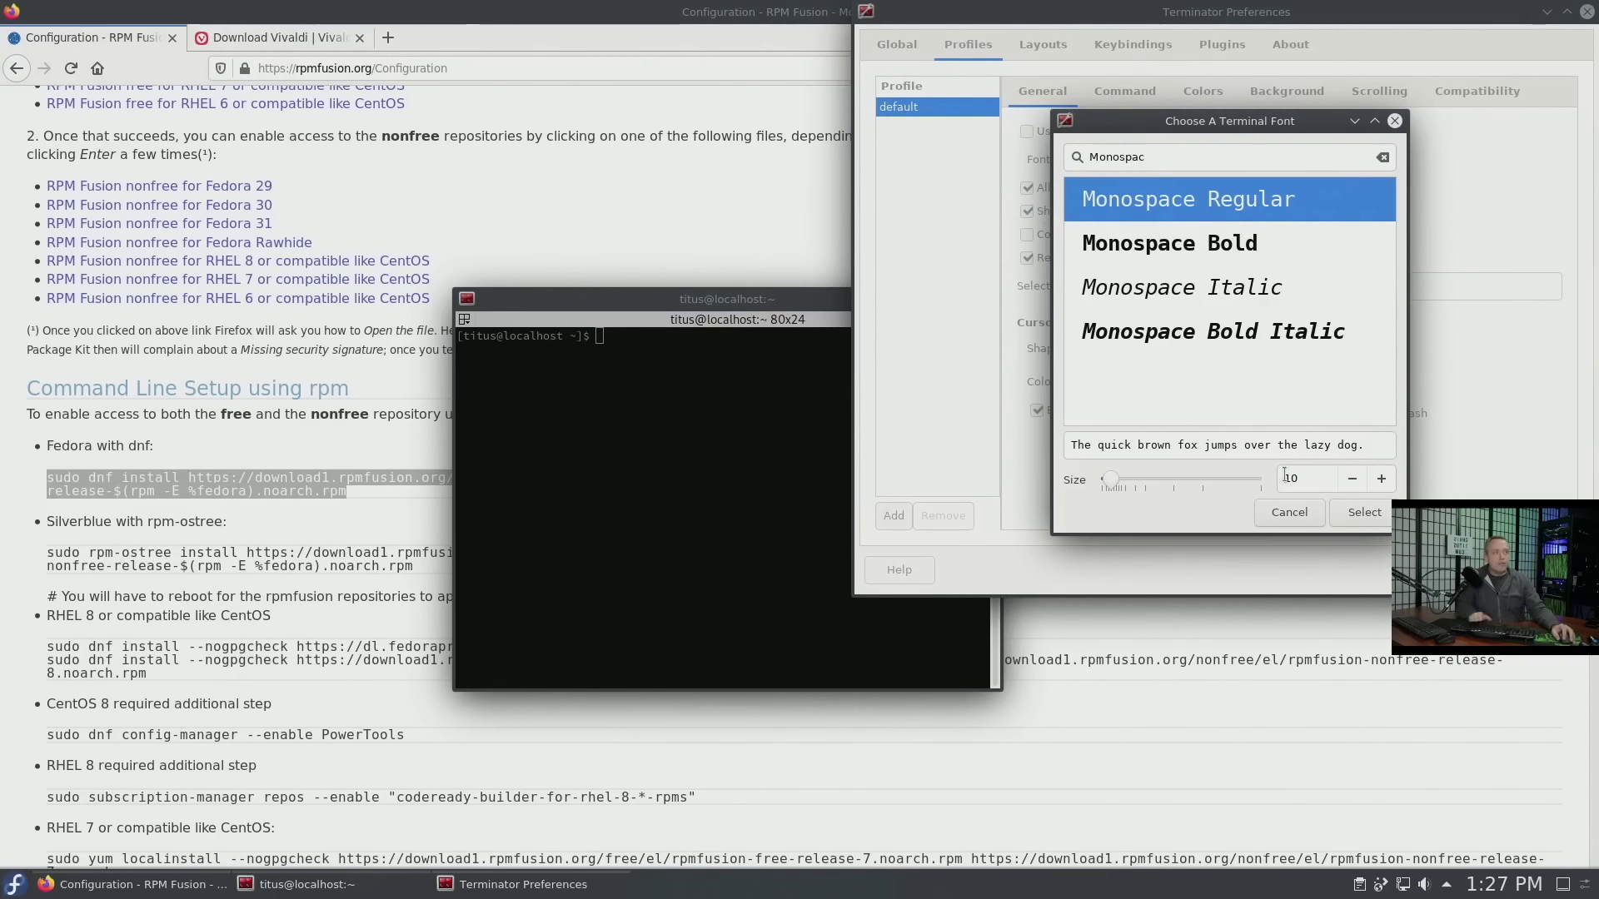
{"action": "left_click", "coordinate": [1289, 478]}
{"action": "key", "text": "BackSpace"}
{"action": "type", "text": "2"}
{"action": "left_click", "coordinate": [1349, 512]}
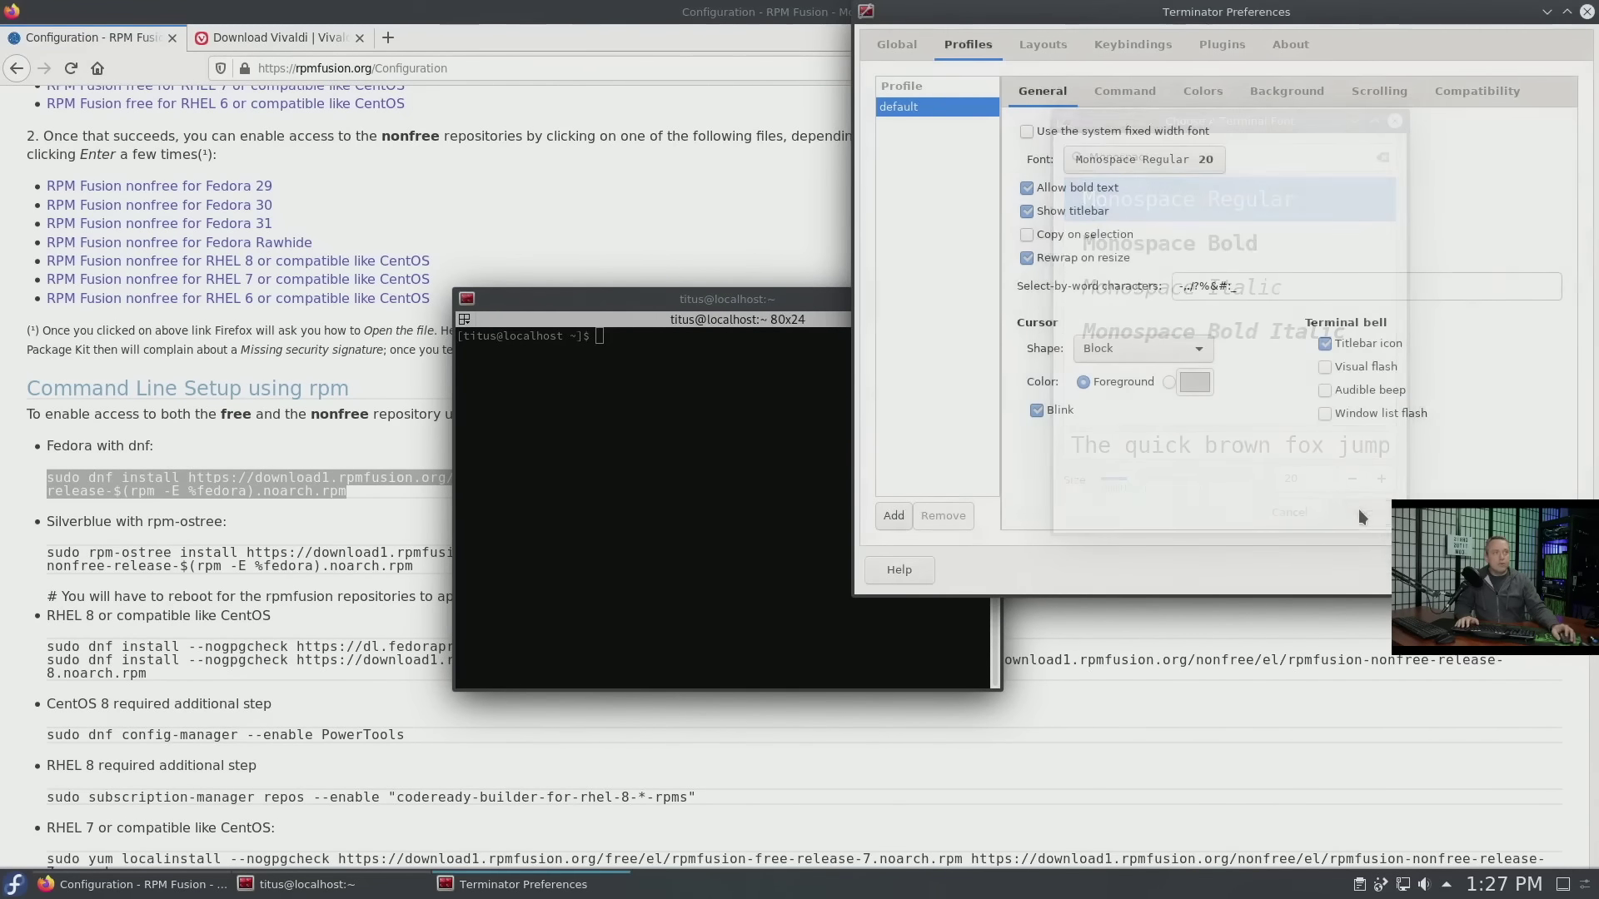
Step: Apply the Green on black colour scheme and a transparent background to the profile
{"action": "left_click", "coordinate": [1204, 93]}
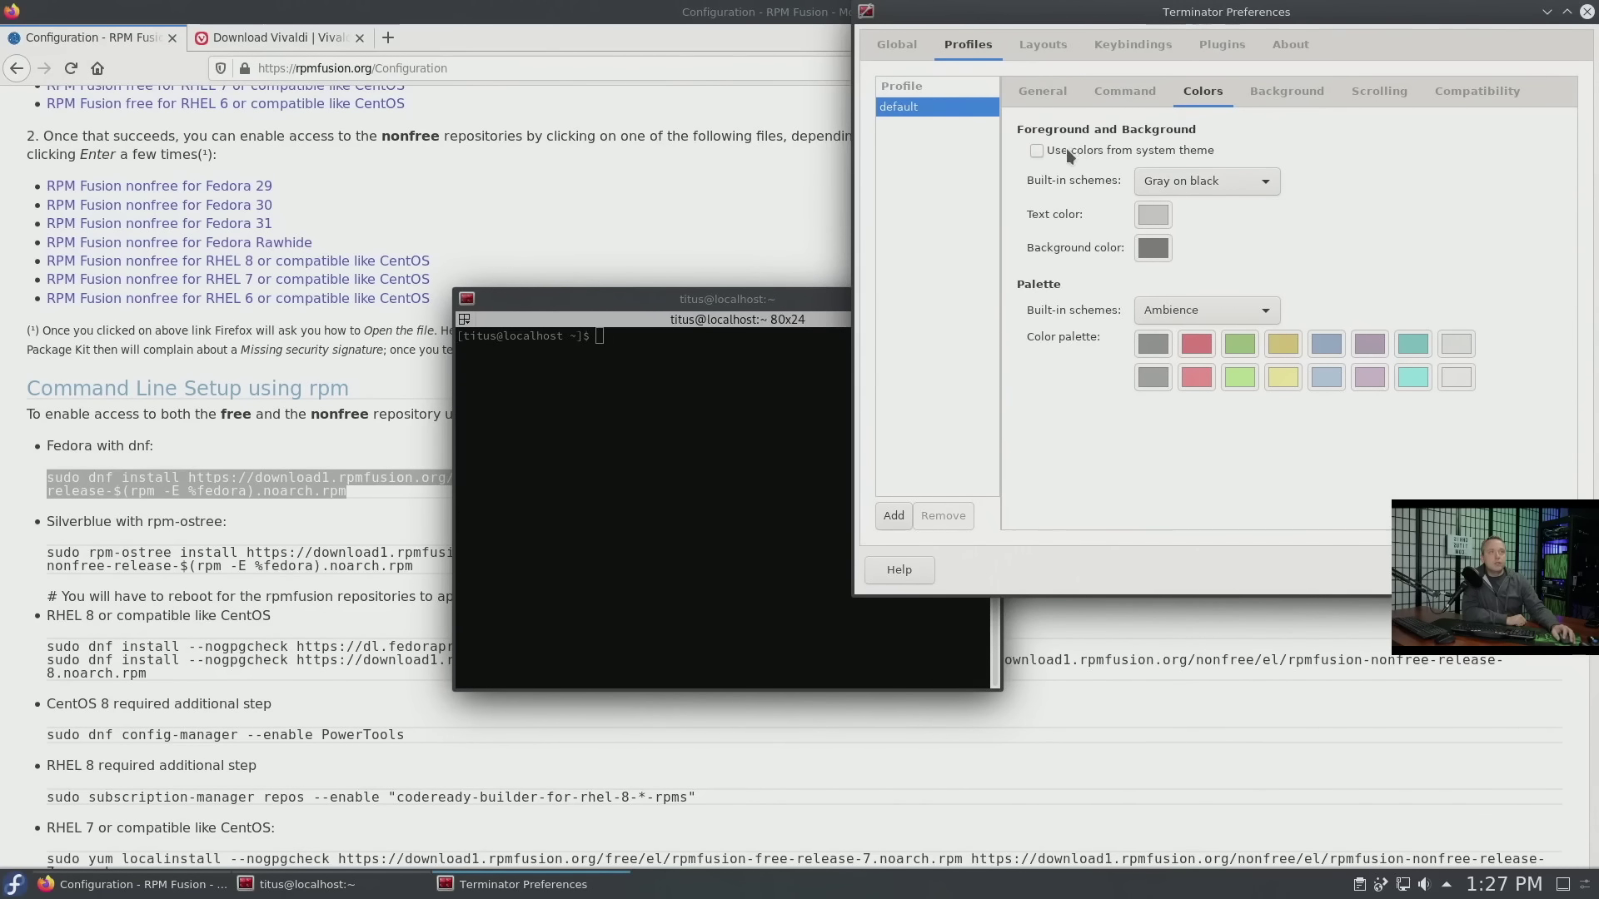
{"action": "left_click", "coordinate": [1206, 181]}
{"action": "left_click", "coordinate": [1191, 208]}
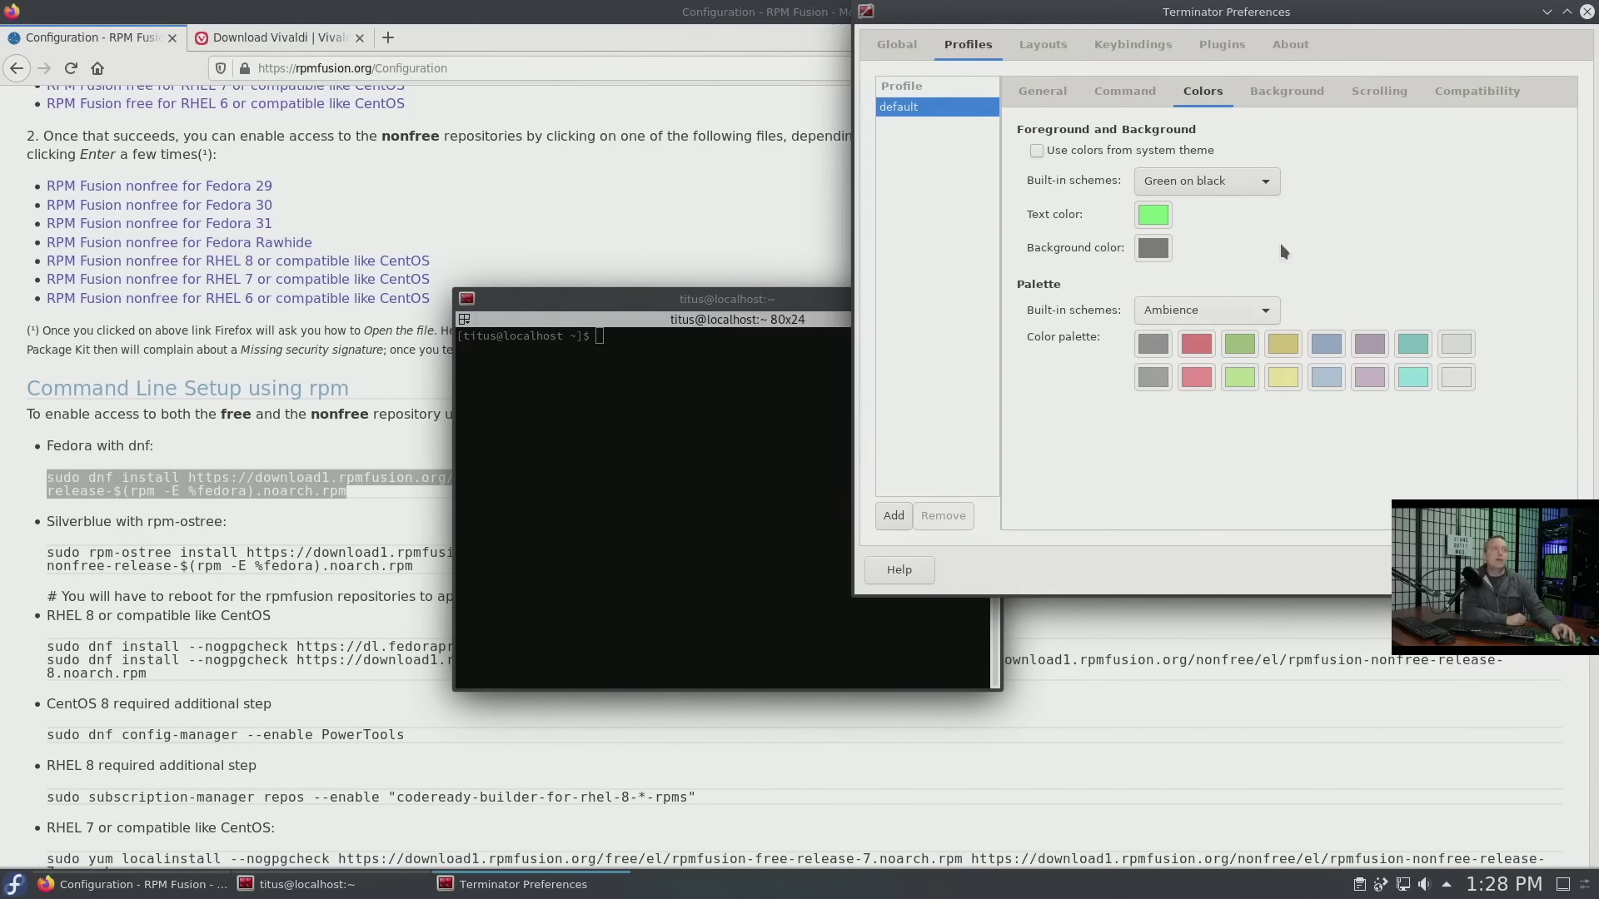
{"action": "left_click", "coordinate": [1288, 92]}
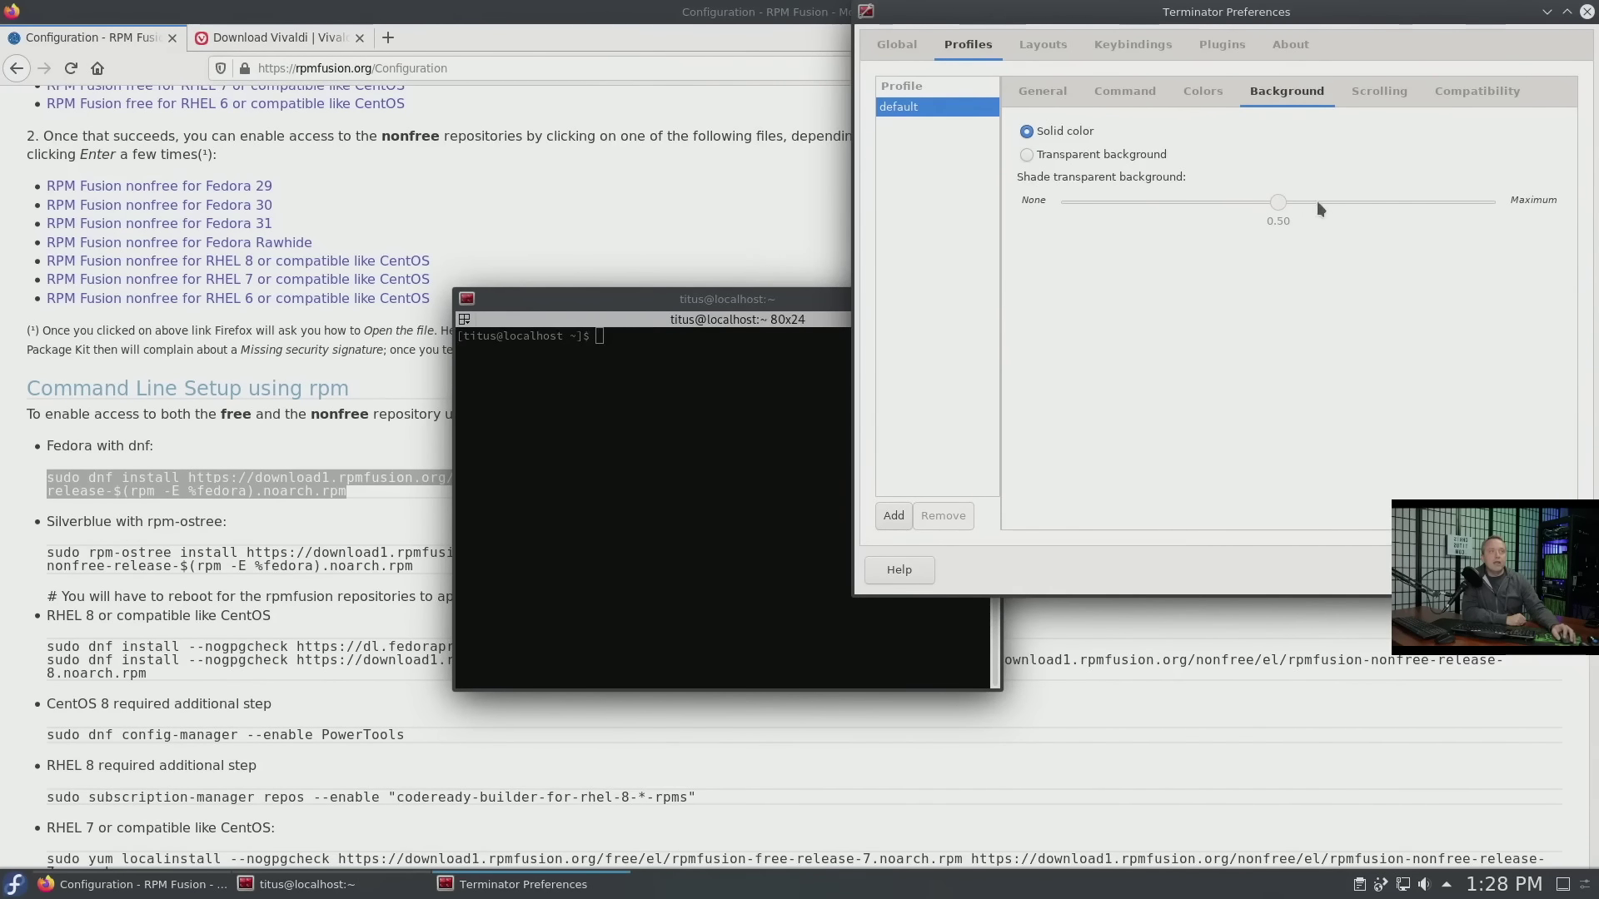
{"action": "left_click", "coordinate": [1112, 161]}
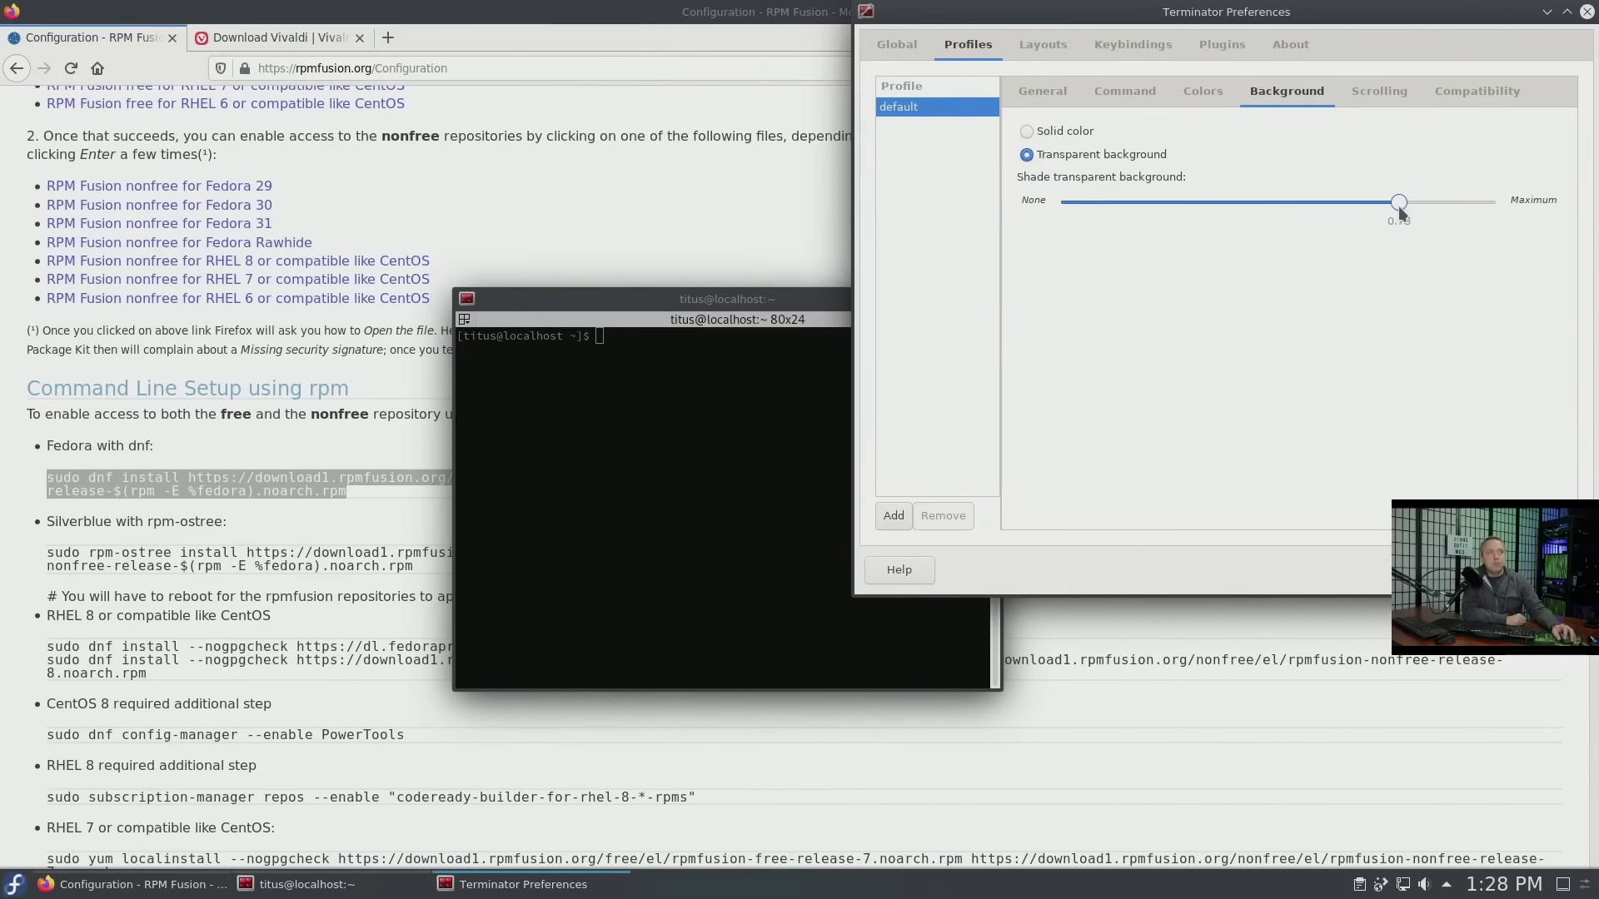
Step: Close Preferences, maximize the terminal, then close it
{"action": "left_click", "coordinate": [1549, 569]}
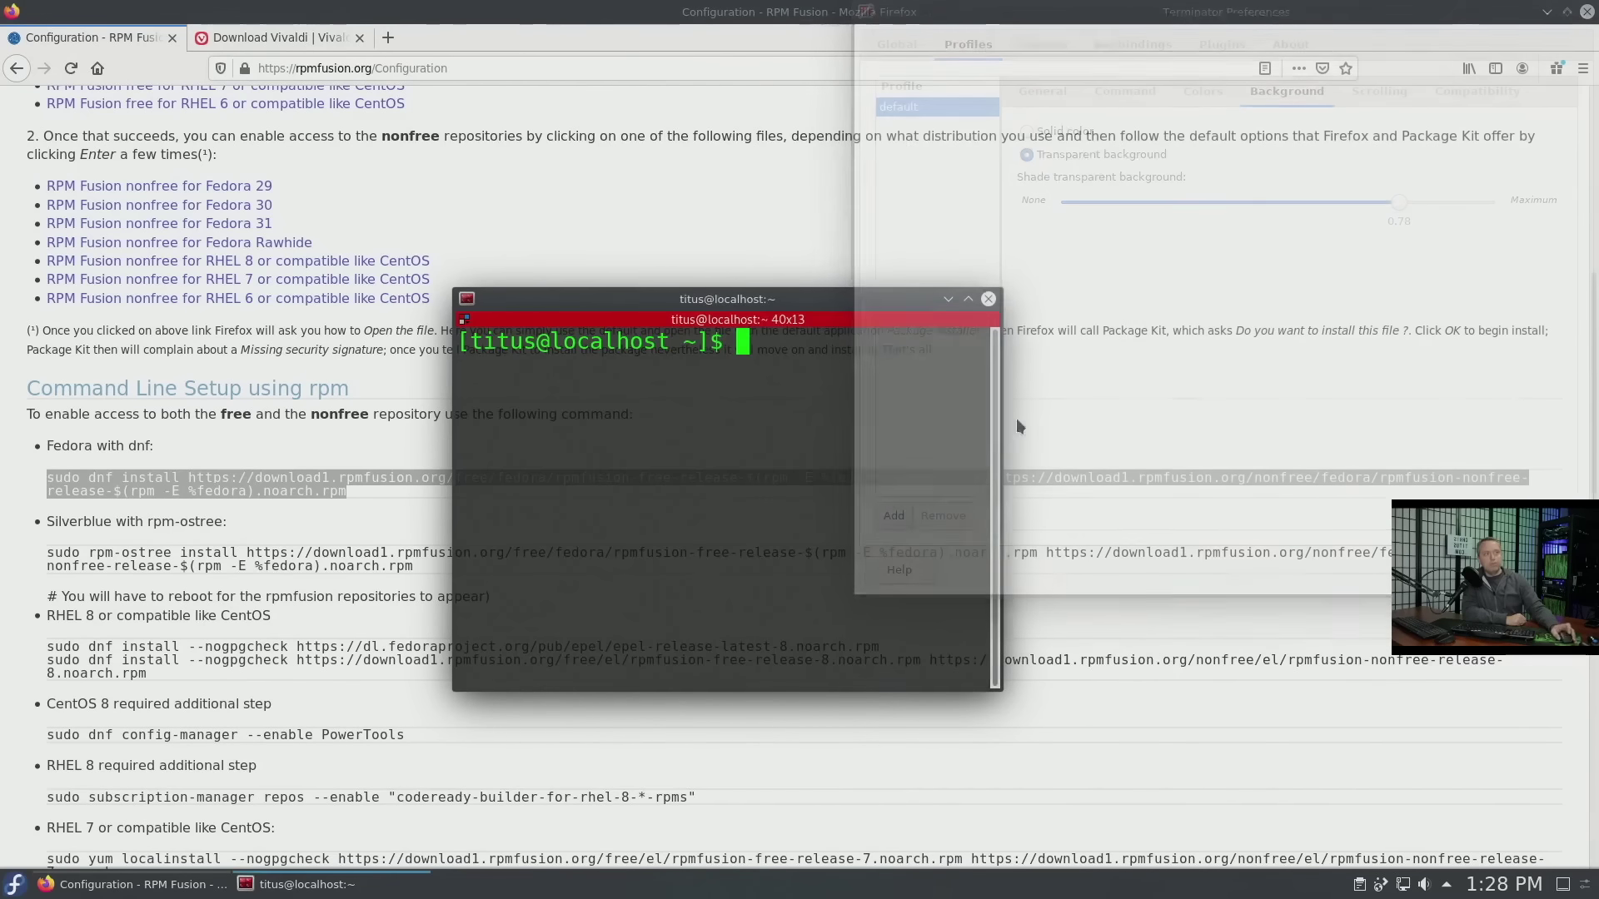
{"action": "double_click", "coordinate": [816, 308]}
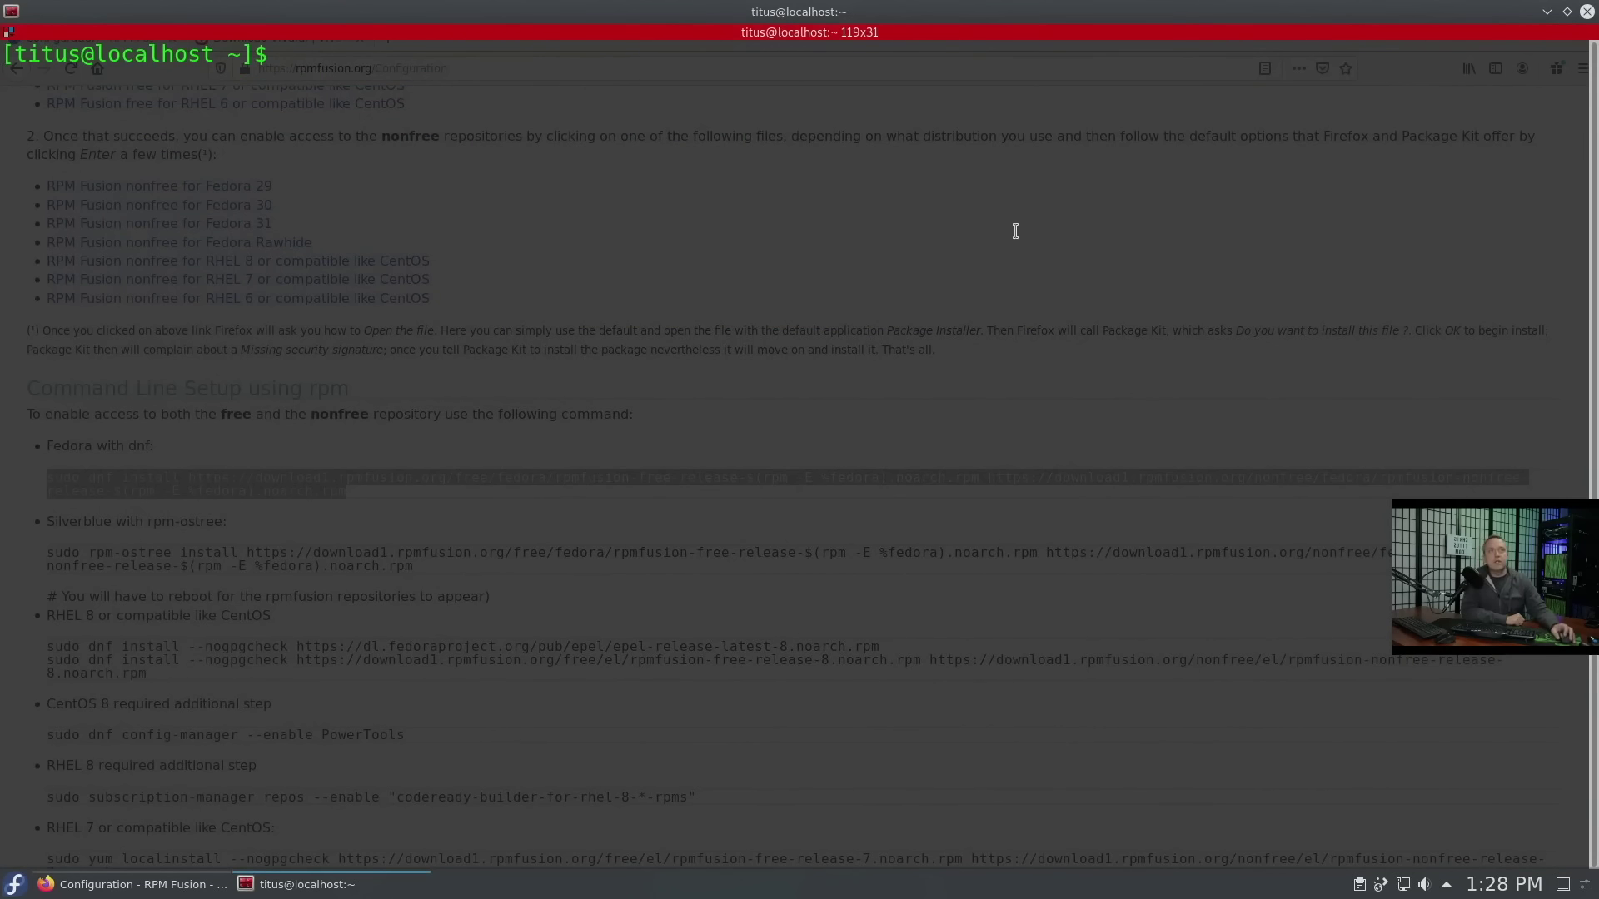
{"action": "left_click", "coordinate": [1586, 11]}
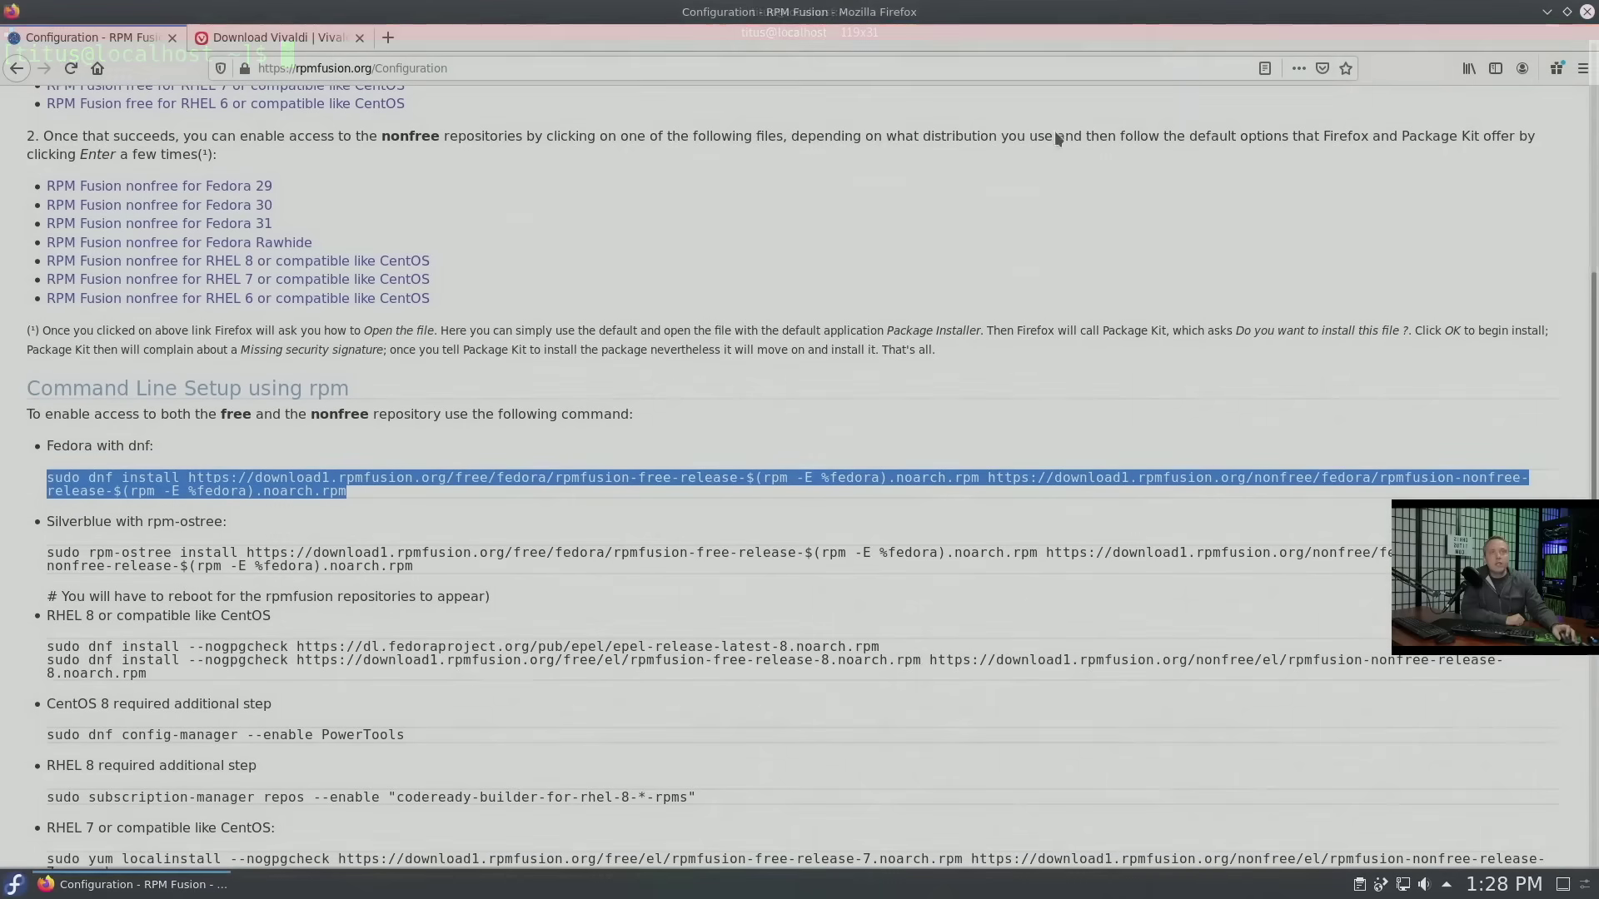
{"action": "key", "text": "alt+space"}
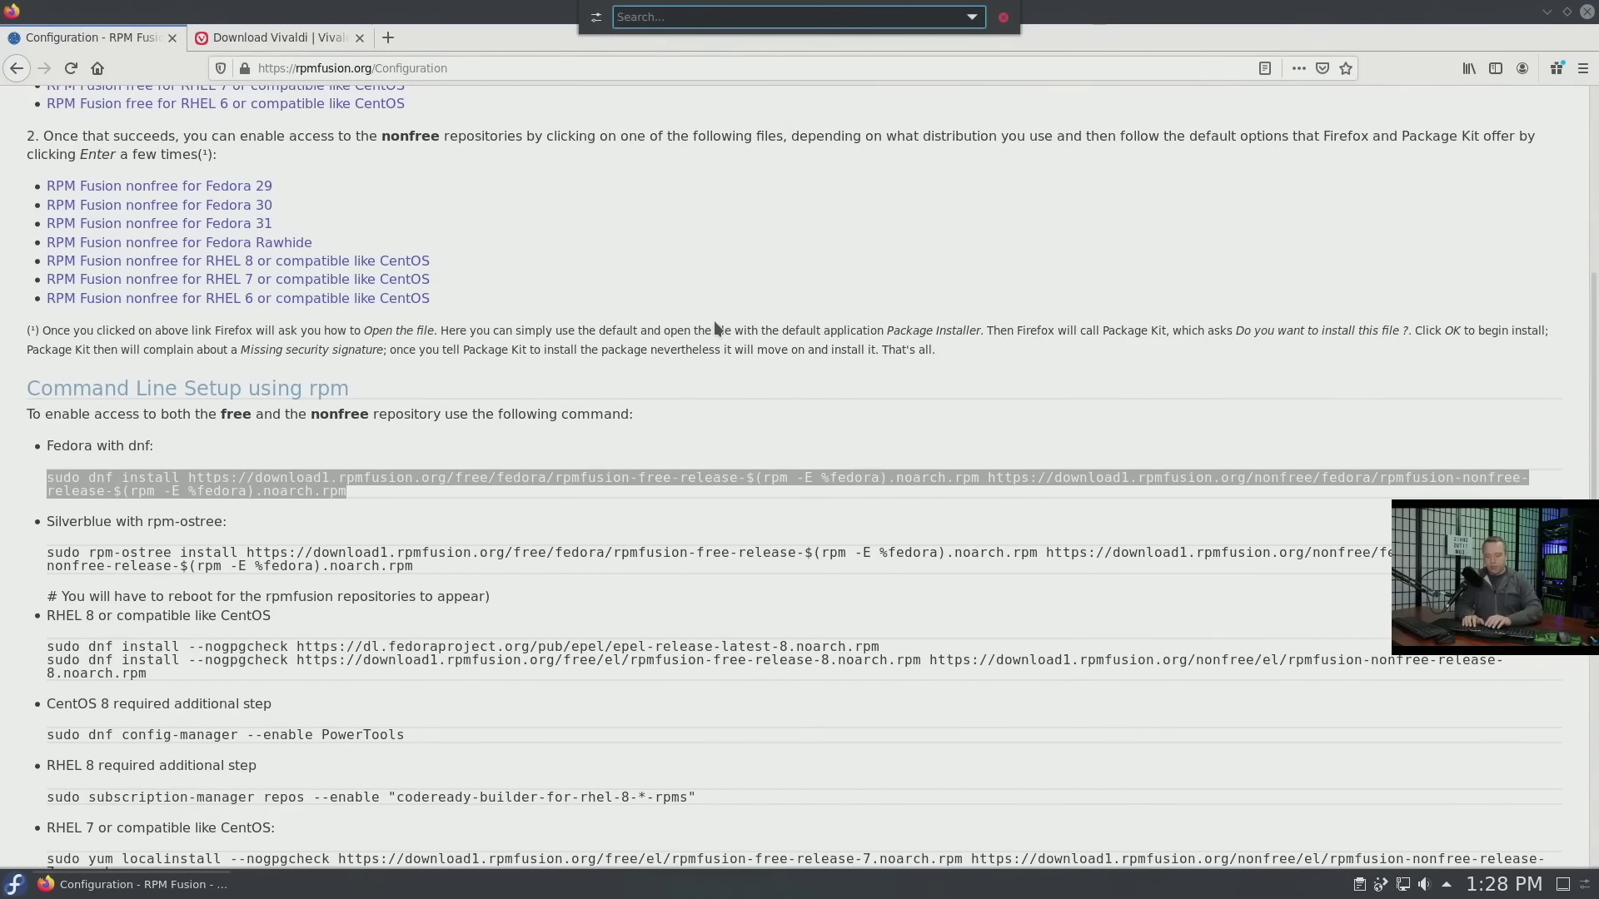
Step: Open the Global Shortcuts settings and add Terminator to the list
{"action": "type", "text": "shortcuts"}
{"action": "key", "text": "Return"}
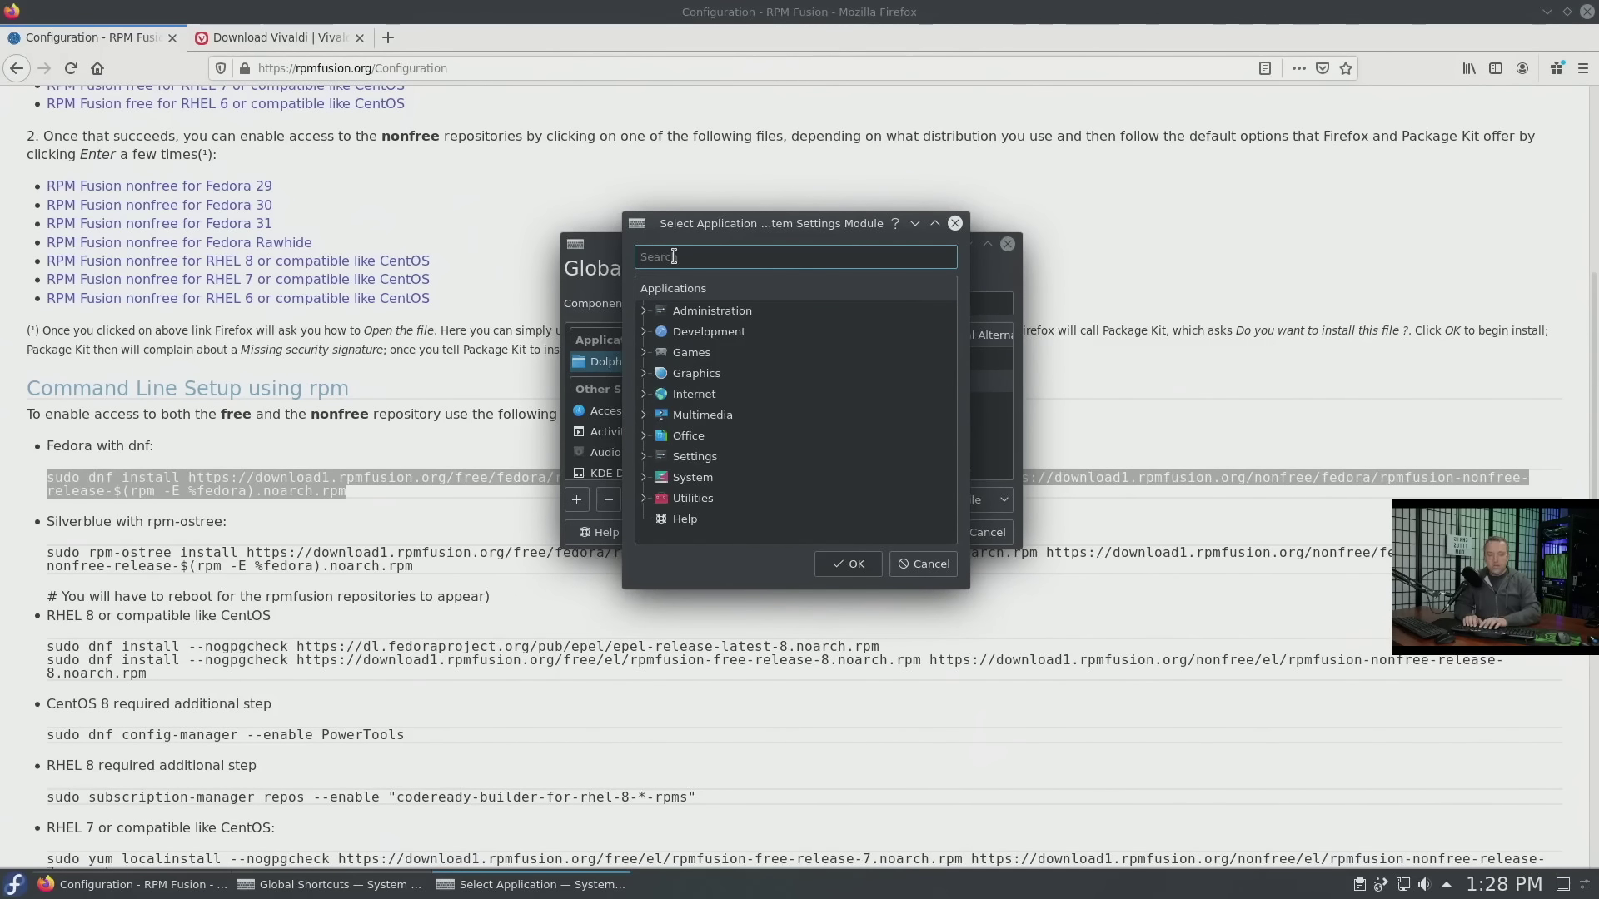
{"action": "type", "text": "terminator"}
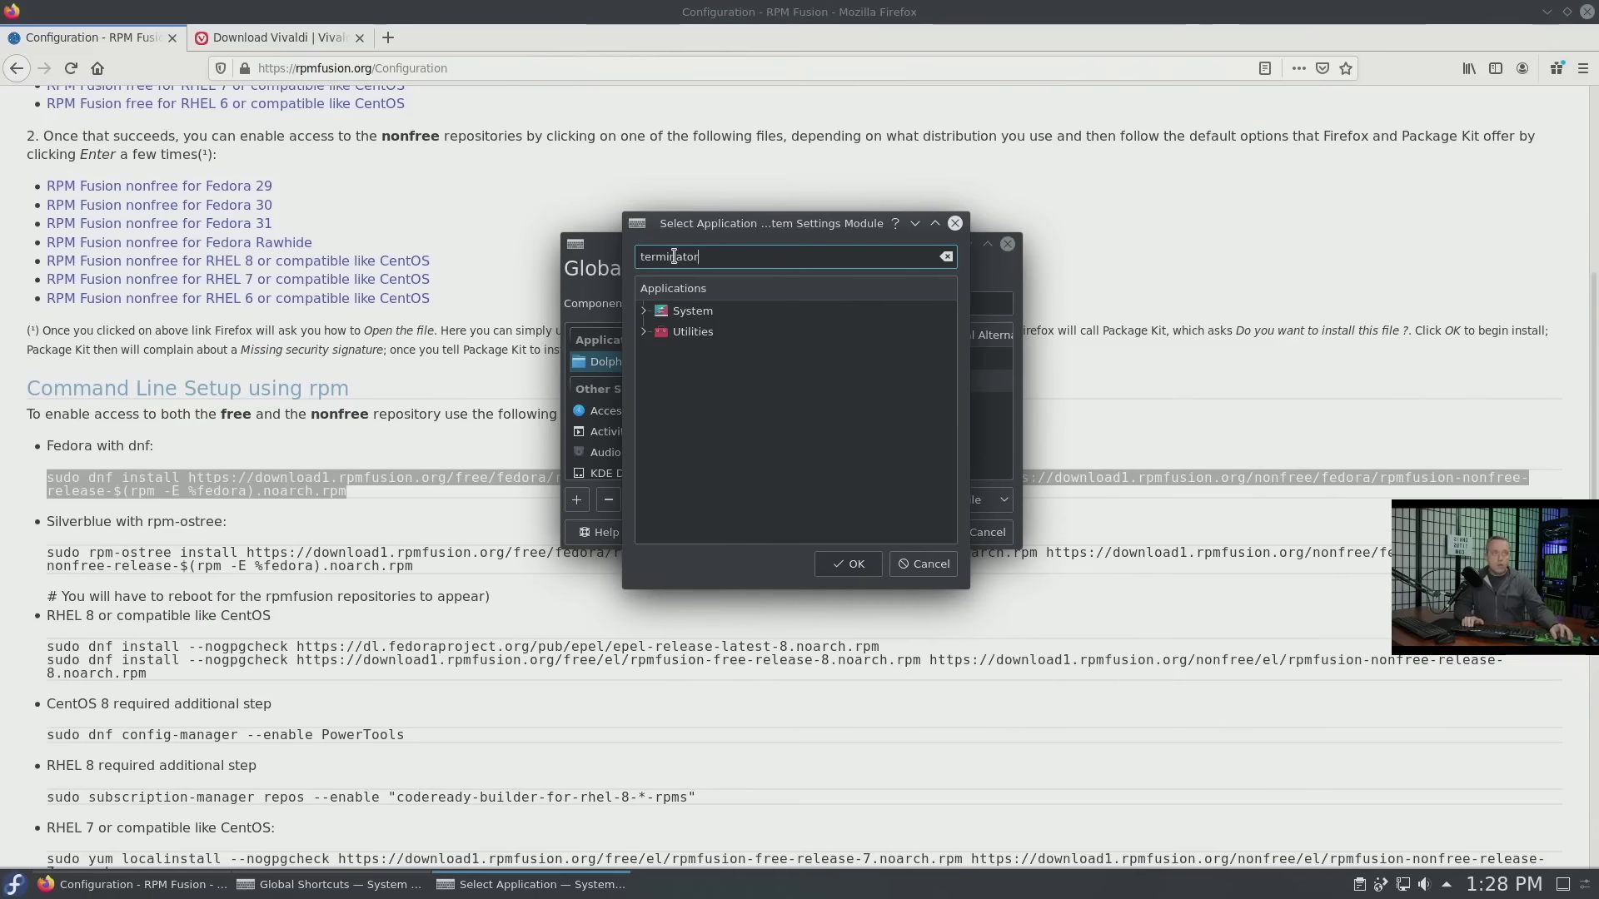
{"action": "left_click", "coordinate": [708, 353]}
{"action": "left_click", "coordinate": [847, 564]}
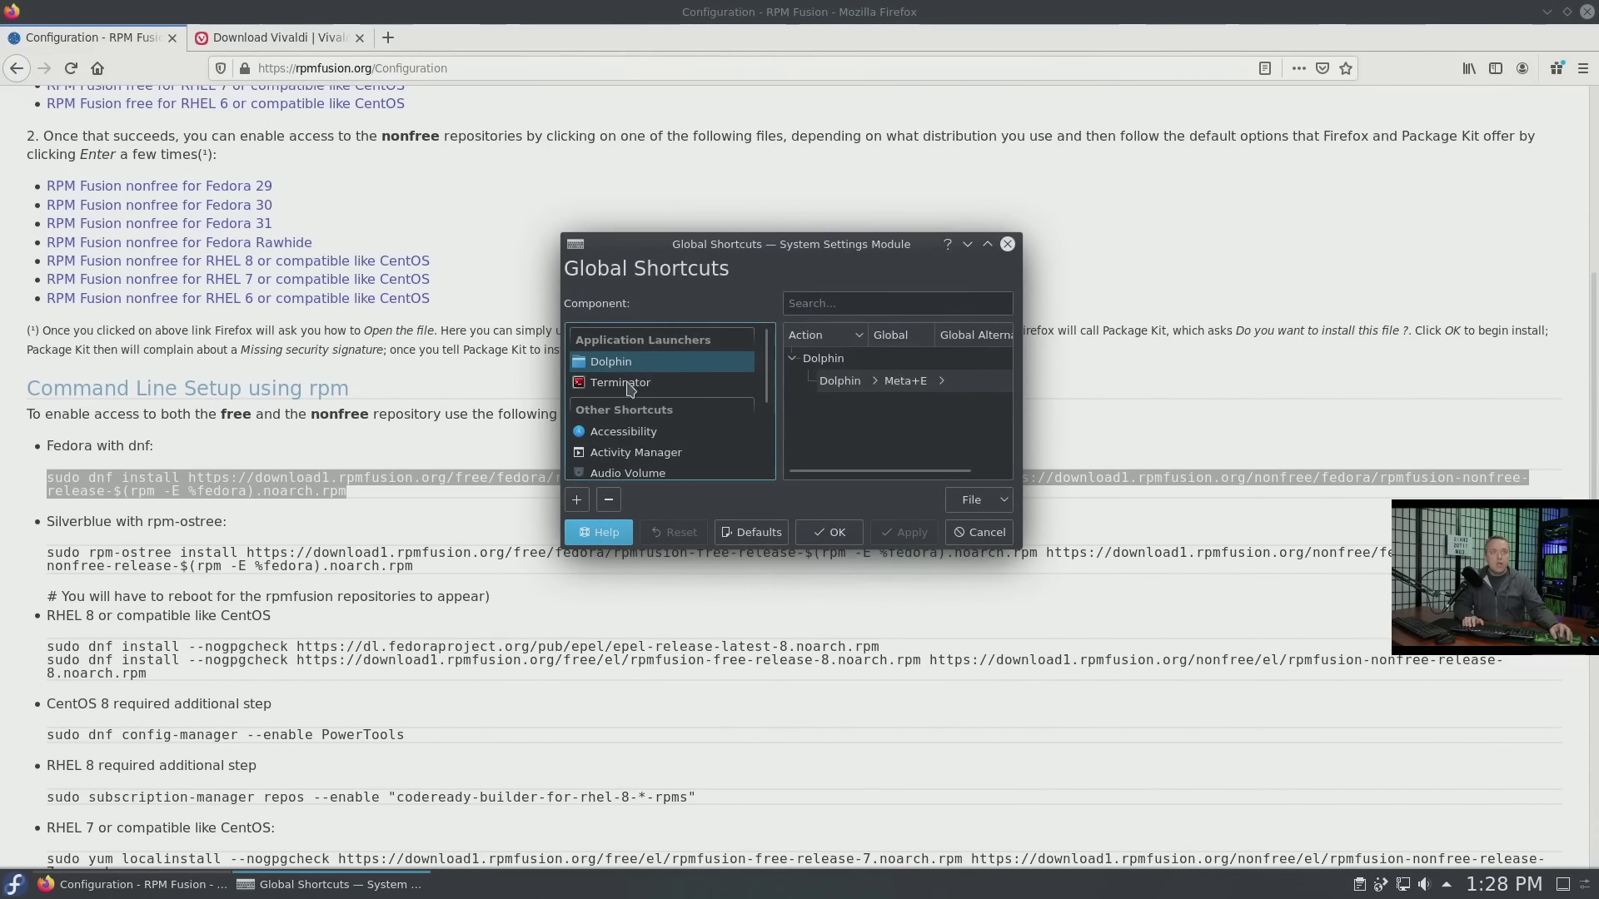
{"action": "left_click", "coordinate": [964, 383]}
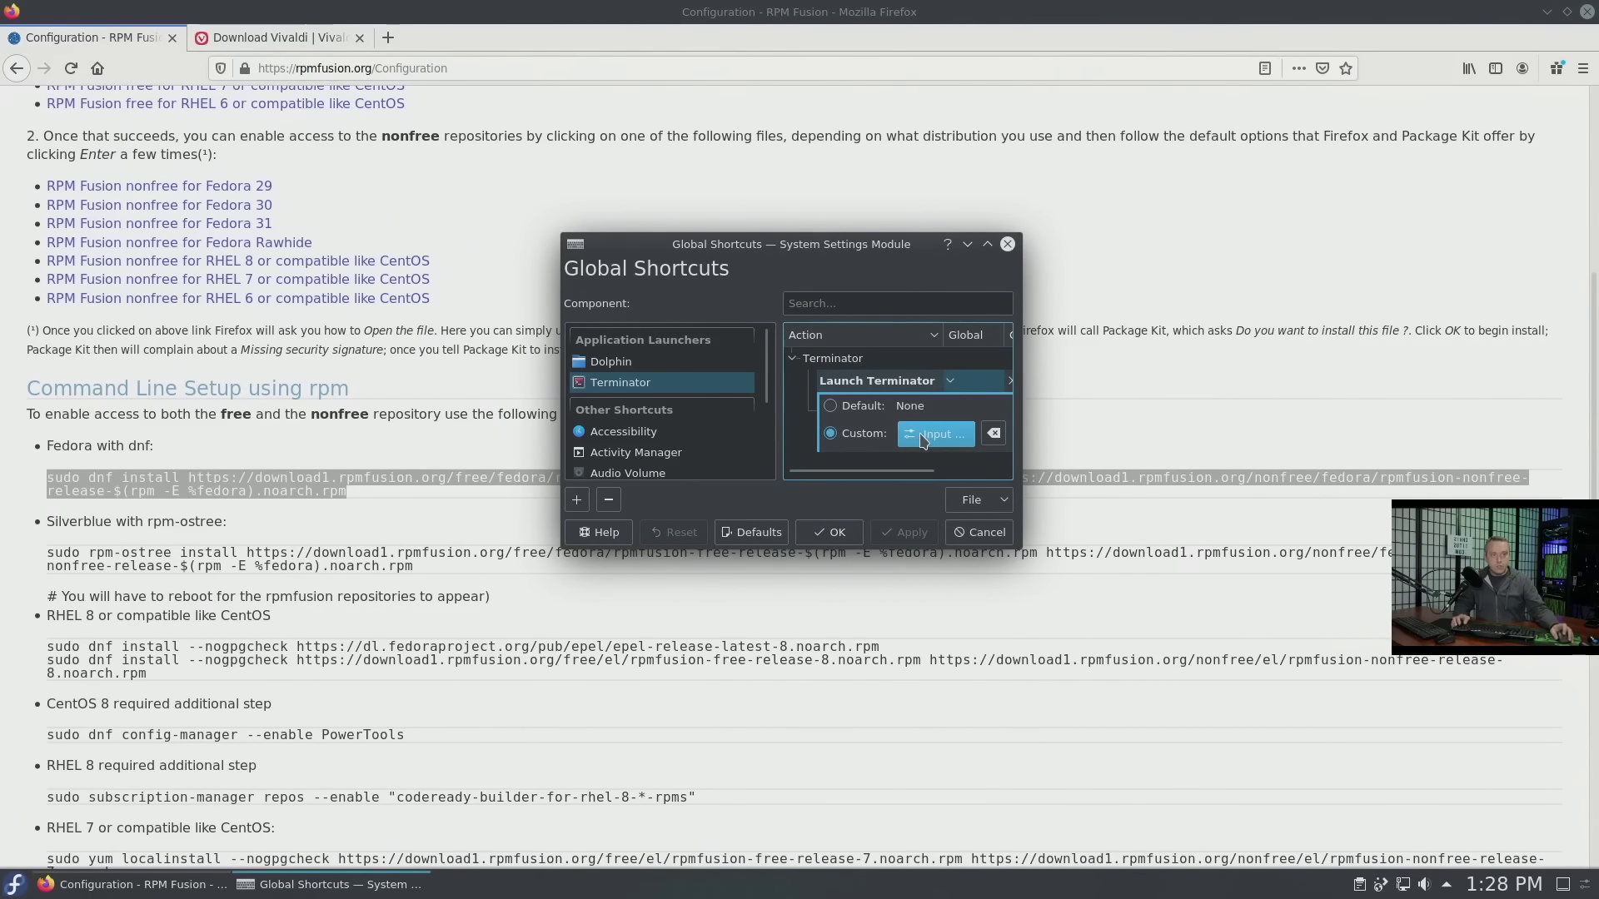
Step: Assign Meta+T as Terminator's launch shortcut, check Dolphin's Meta+E, and close the window
{"action": "key", "text": "super+t"}
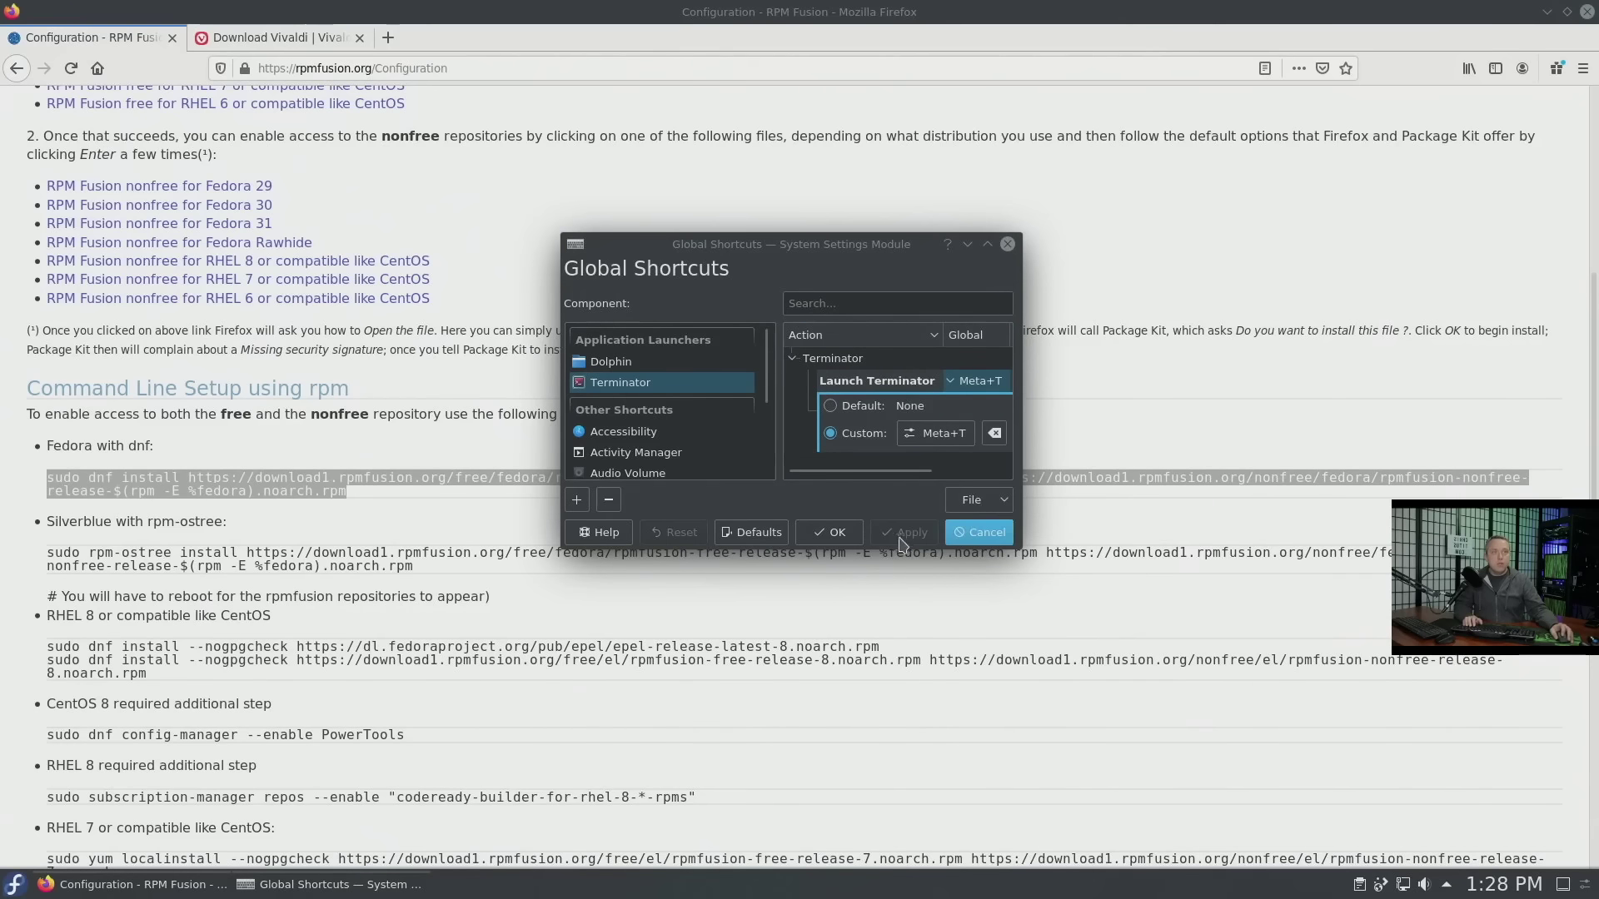
{"action": "left_click", "coordinate": [610, 363]}
{"action": "left_click", "coordinate": [907, 383]}
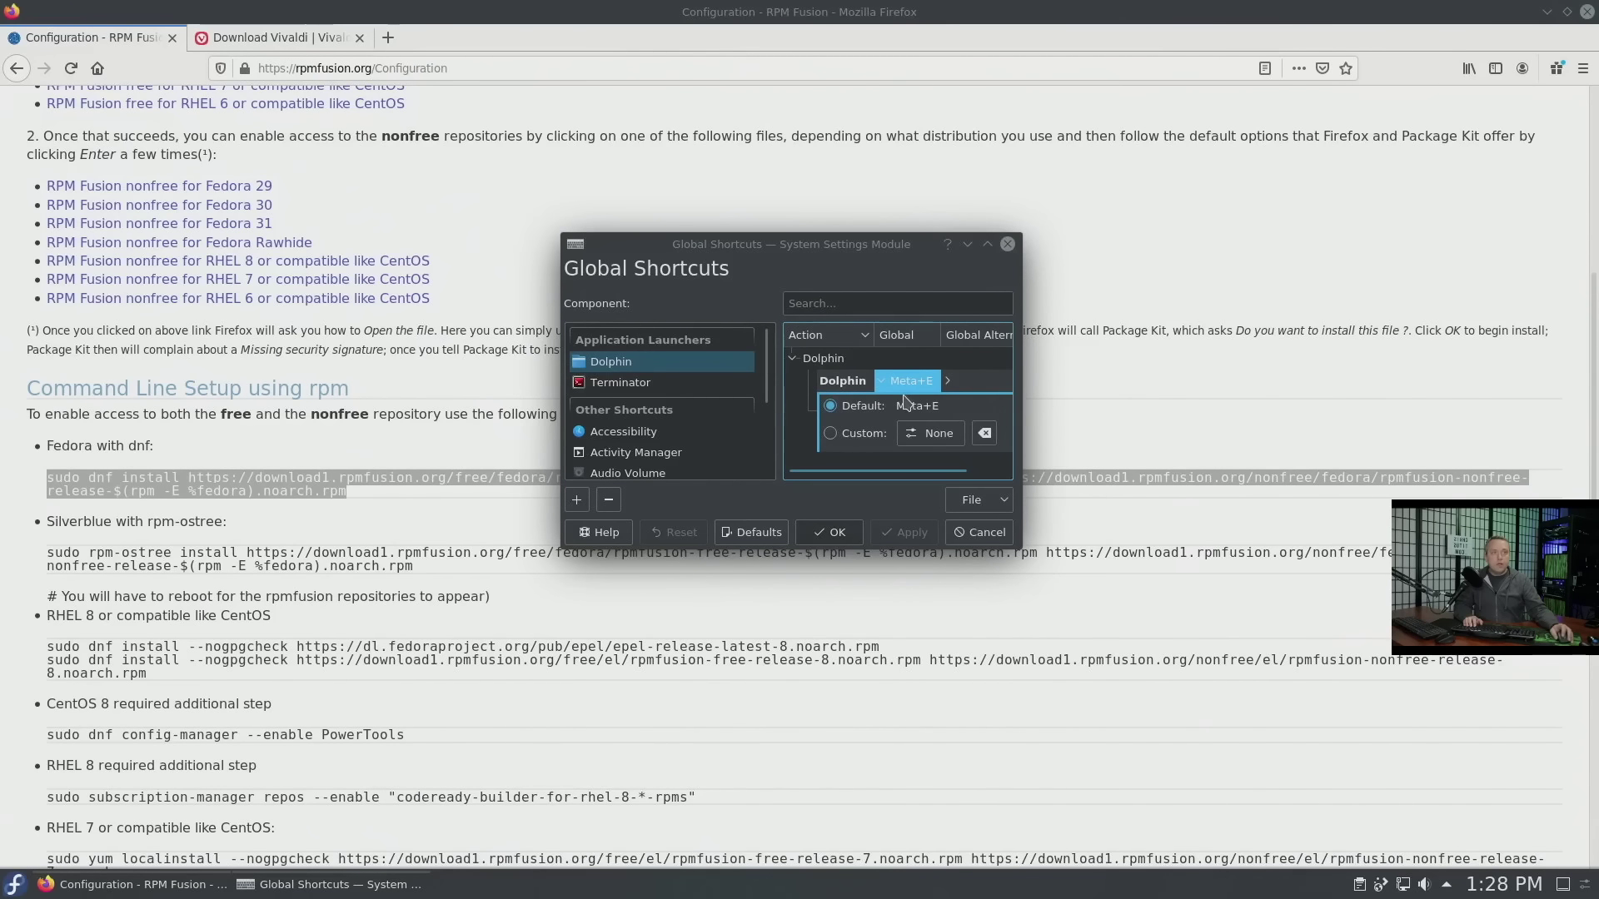
{"action": "left_click", "coordinate": [968, 541]}
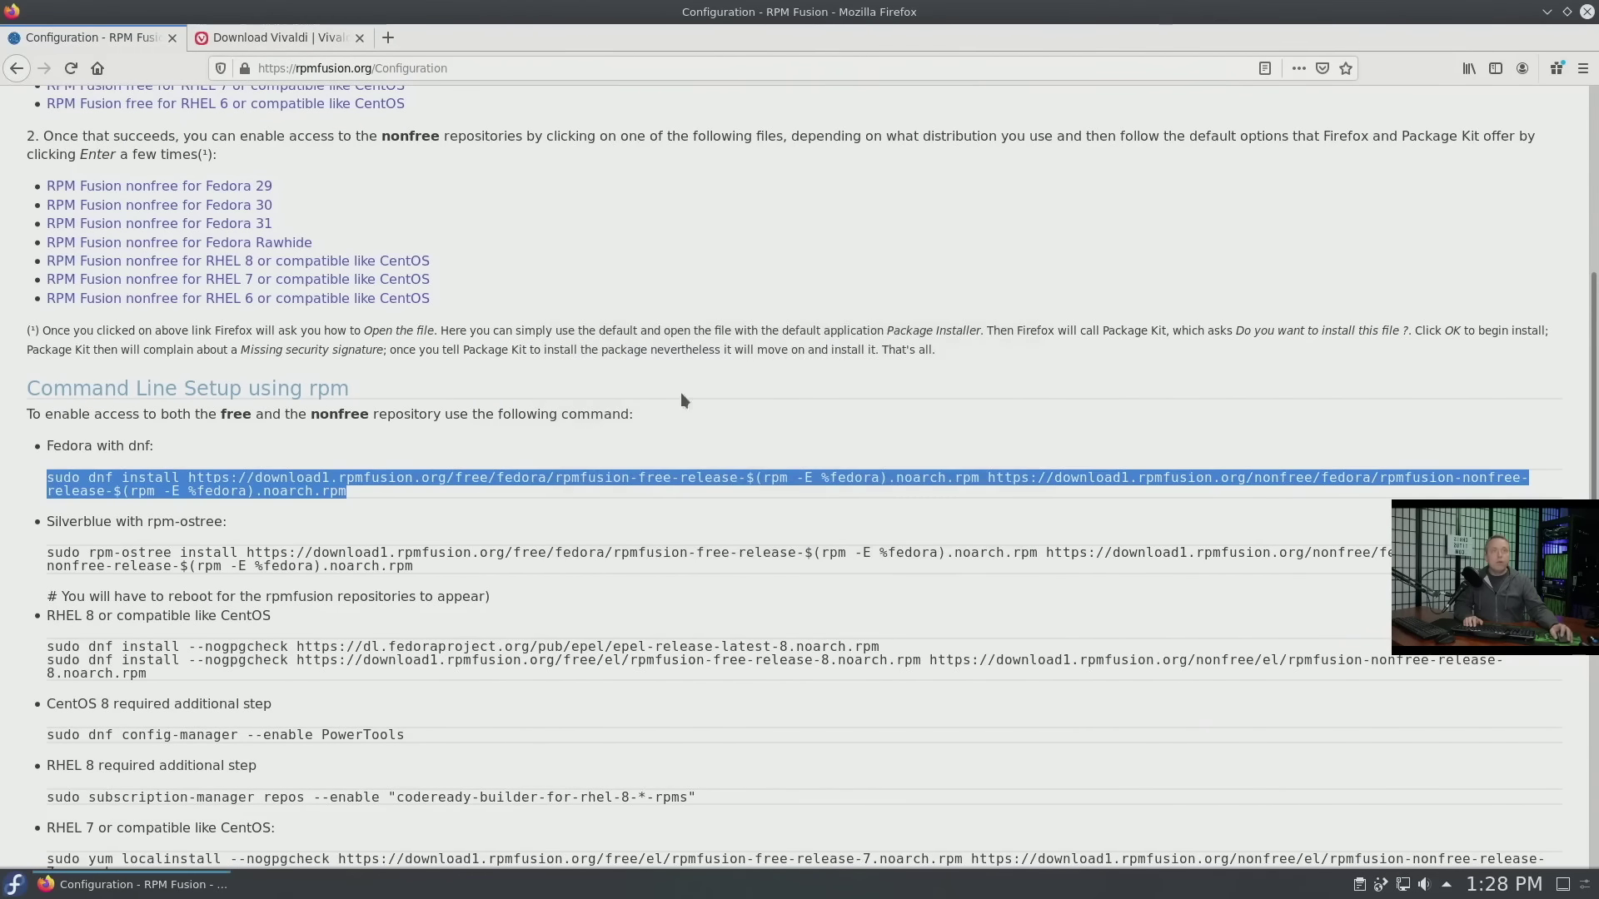
Step: Log out of the KDE Plasma session from the launcher's power and session options
{"action": "left_click", "coordinate": [687, 406]}
{"action": "scroll", "coordinate": [719, 483], "scroll_direction": "up", "scroll_amount": 1}
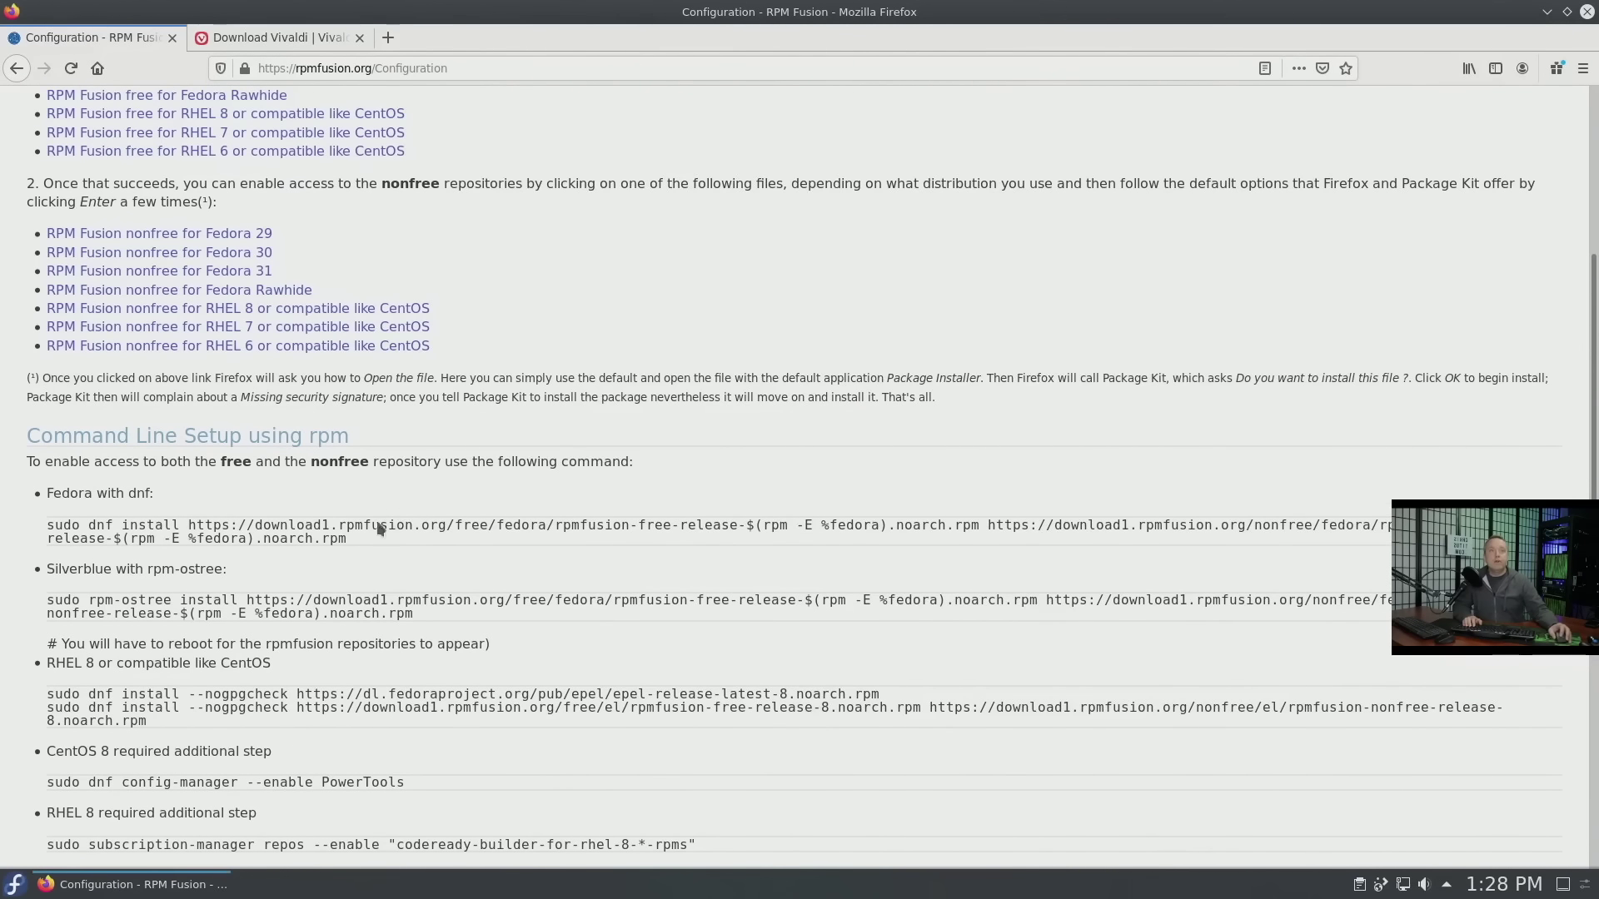
{"action": "left_click", "coordinate": [15, 885]}
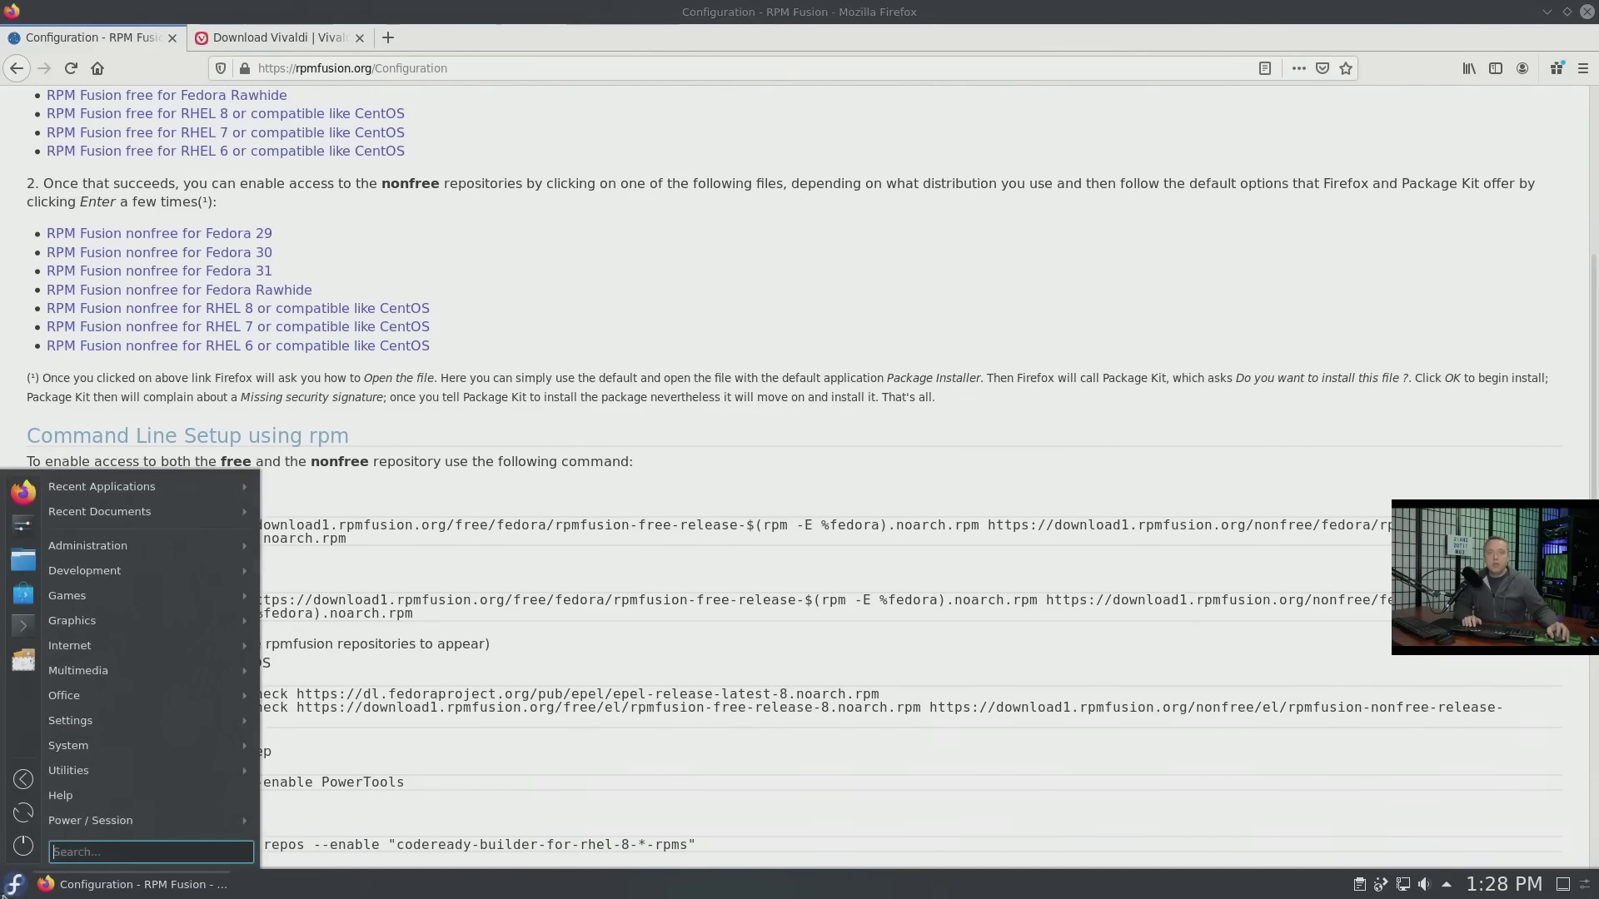
{"action": "left_click", "coordinate": [23, 845]}
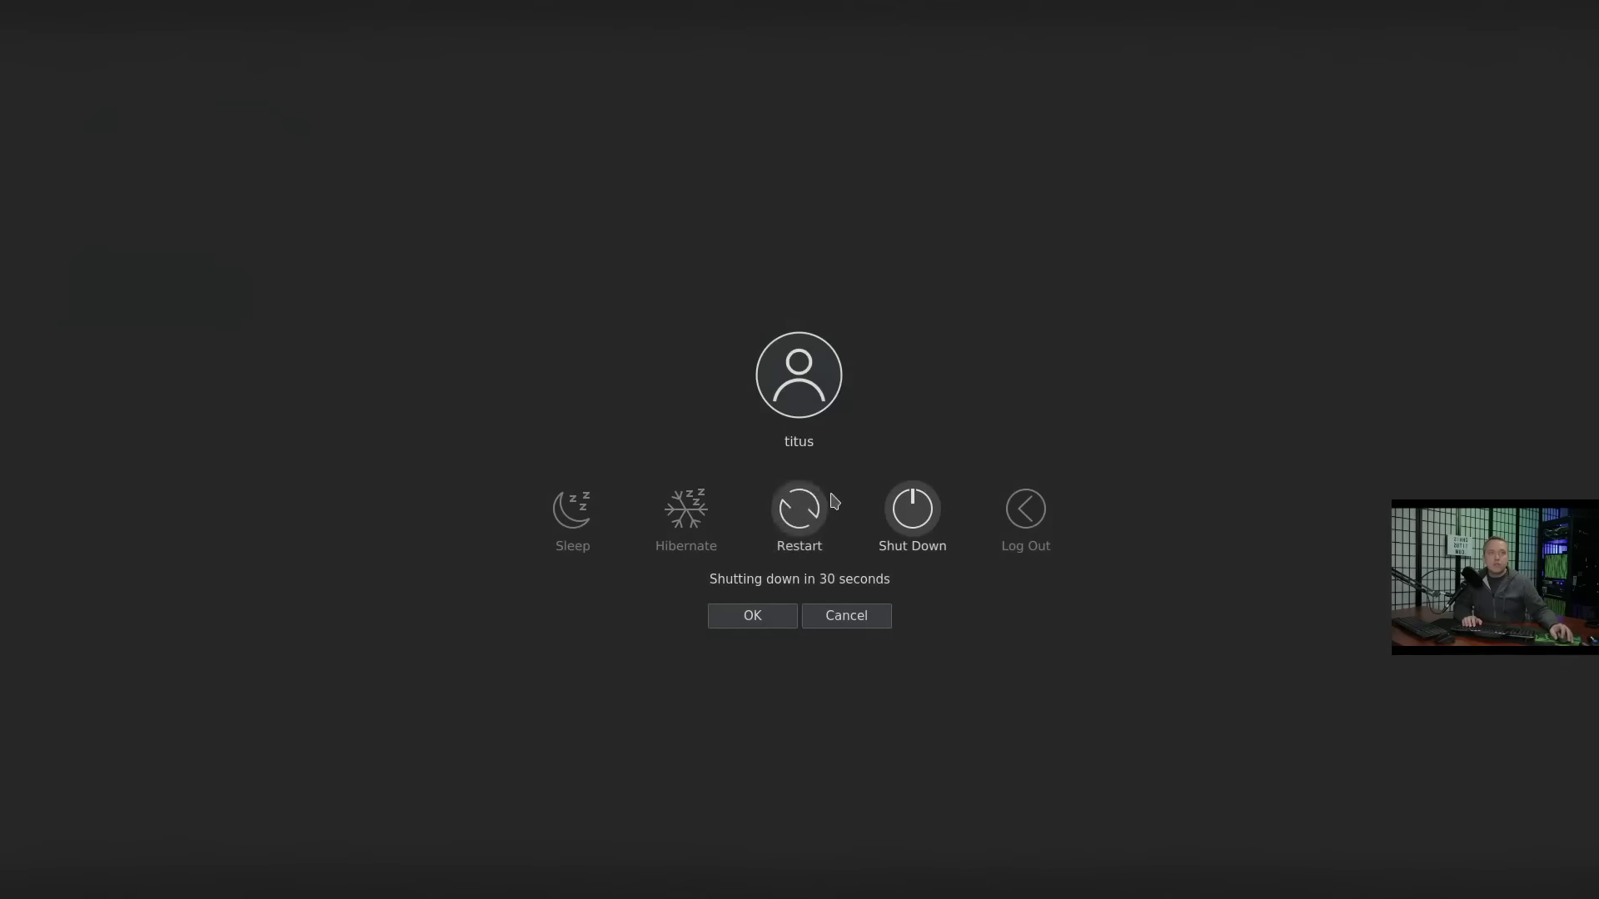
{"action": "left_click", "coordinate": [1026, 508]}
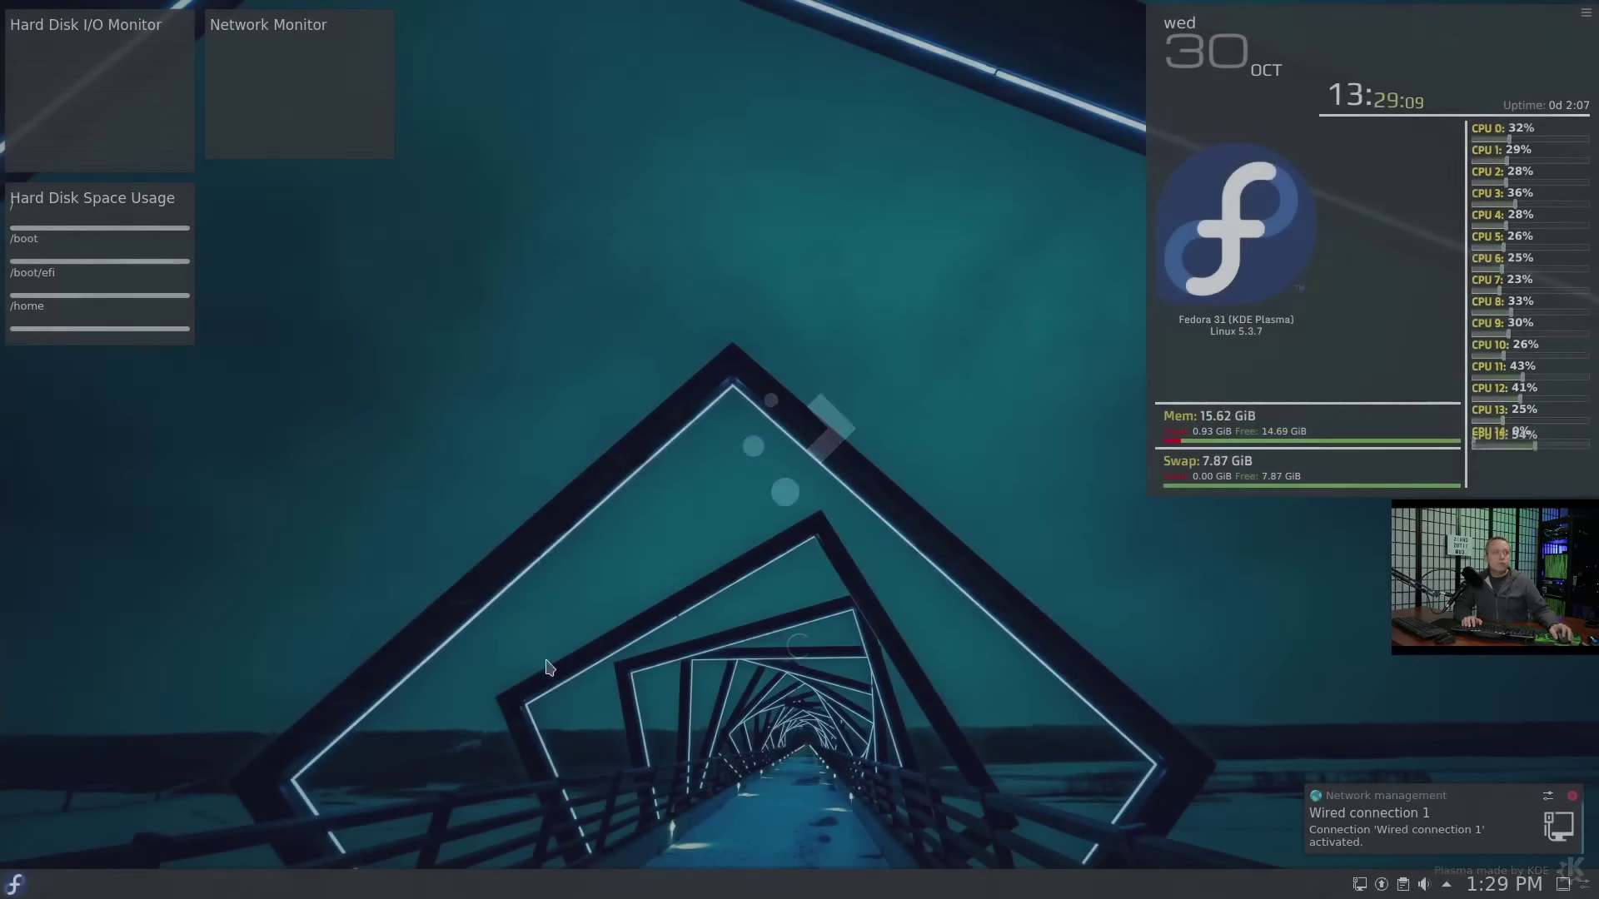
Step: Start Firefox again and restore the previous session's tabs
{"action": "left_click", "coordinate": [15, 884]}
{"action": "left_click", "coordinate": [33, 500]}
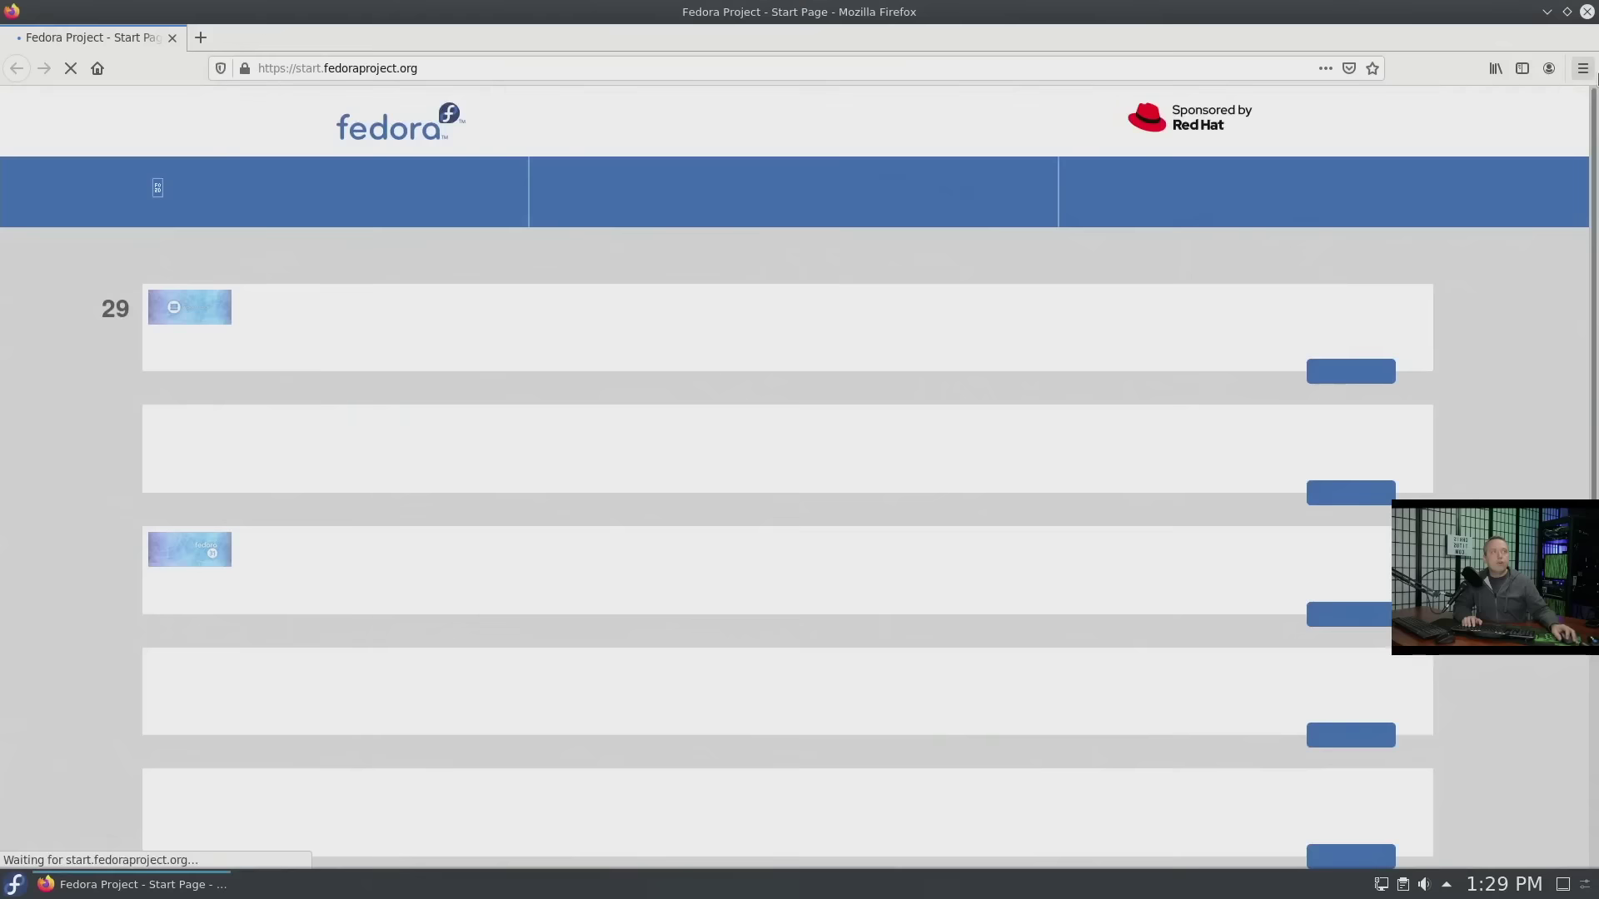
{"action": "left_click", "coordinate": [1583, 70]}
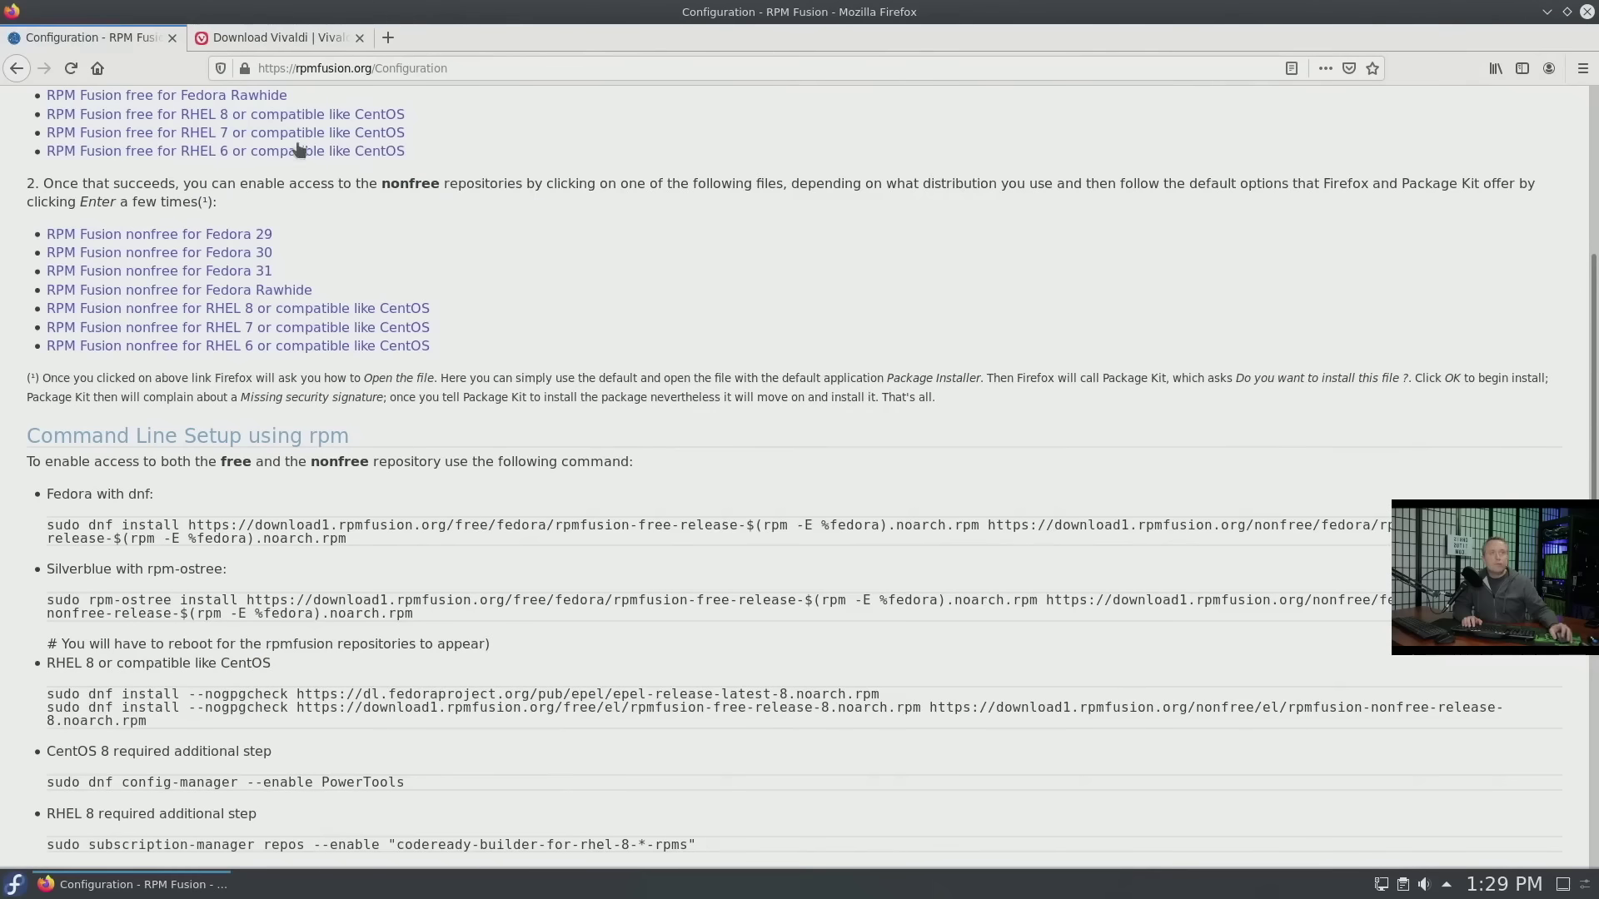
Step: Open a terminal and copy the Fedora dnf command from the RPM Fusion page
{"action": "key", "text": "ctrl+alt+t"}
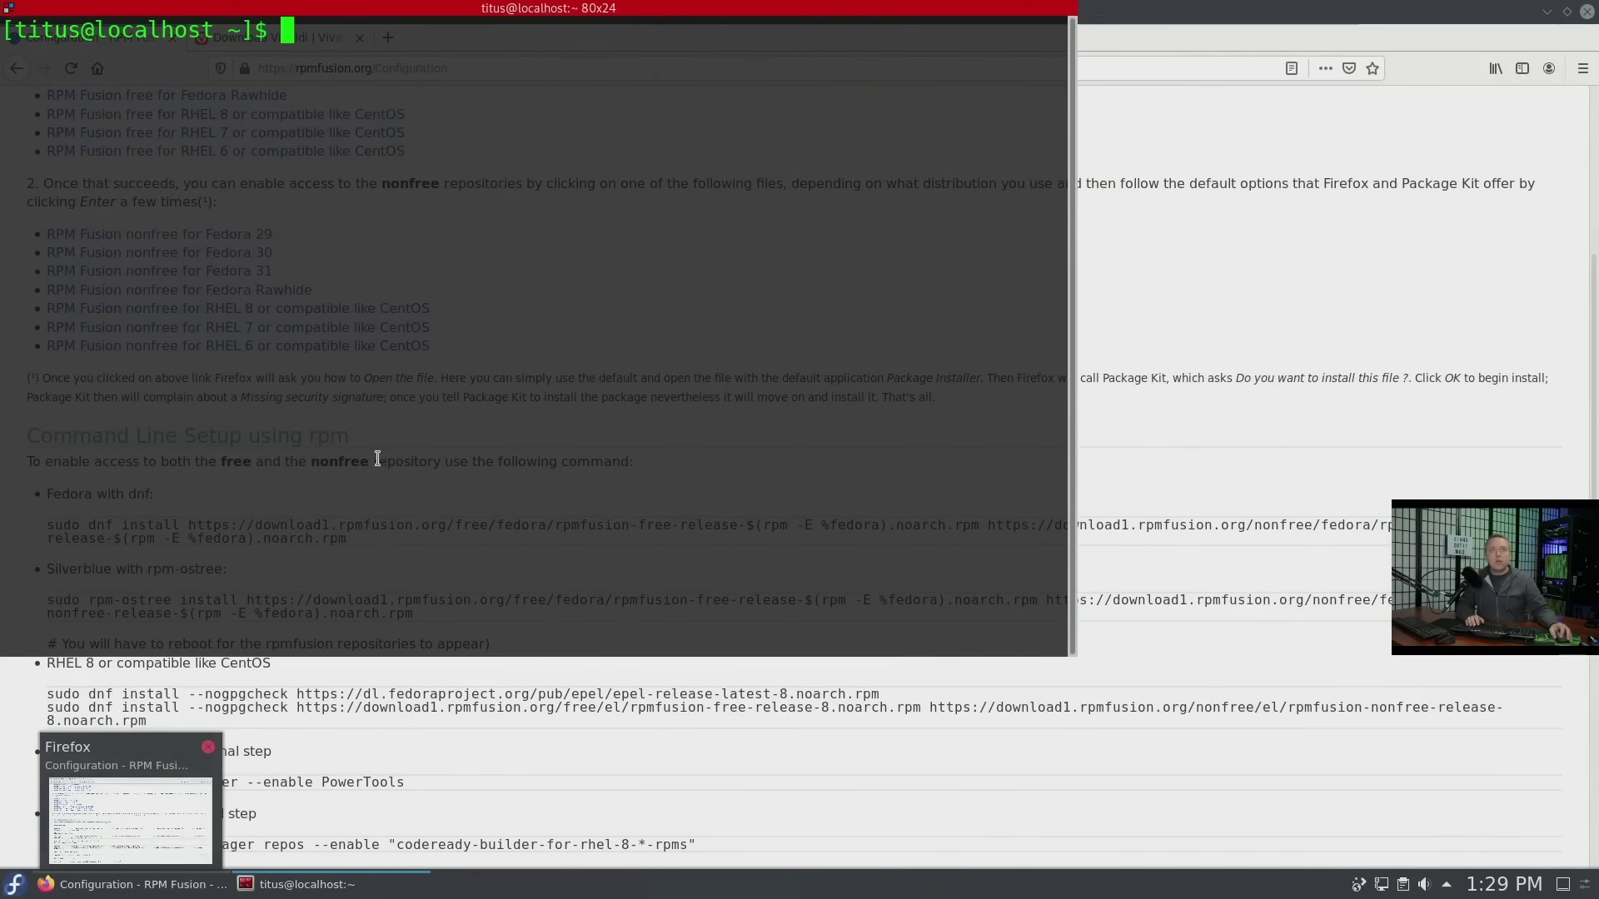
{"action": "left_click", "coordinate": [1201, 535]}
{"action": "left_click_drag", "start_coordinate": [47, 521], "coordinate": [267, 537]}
{"action": "key", "text": "ctrl+c"}
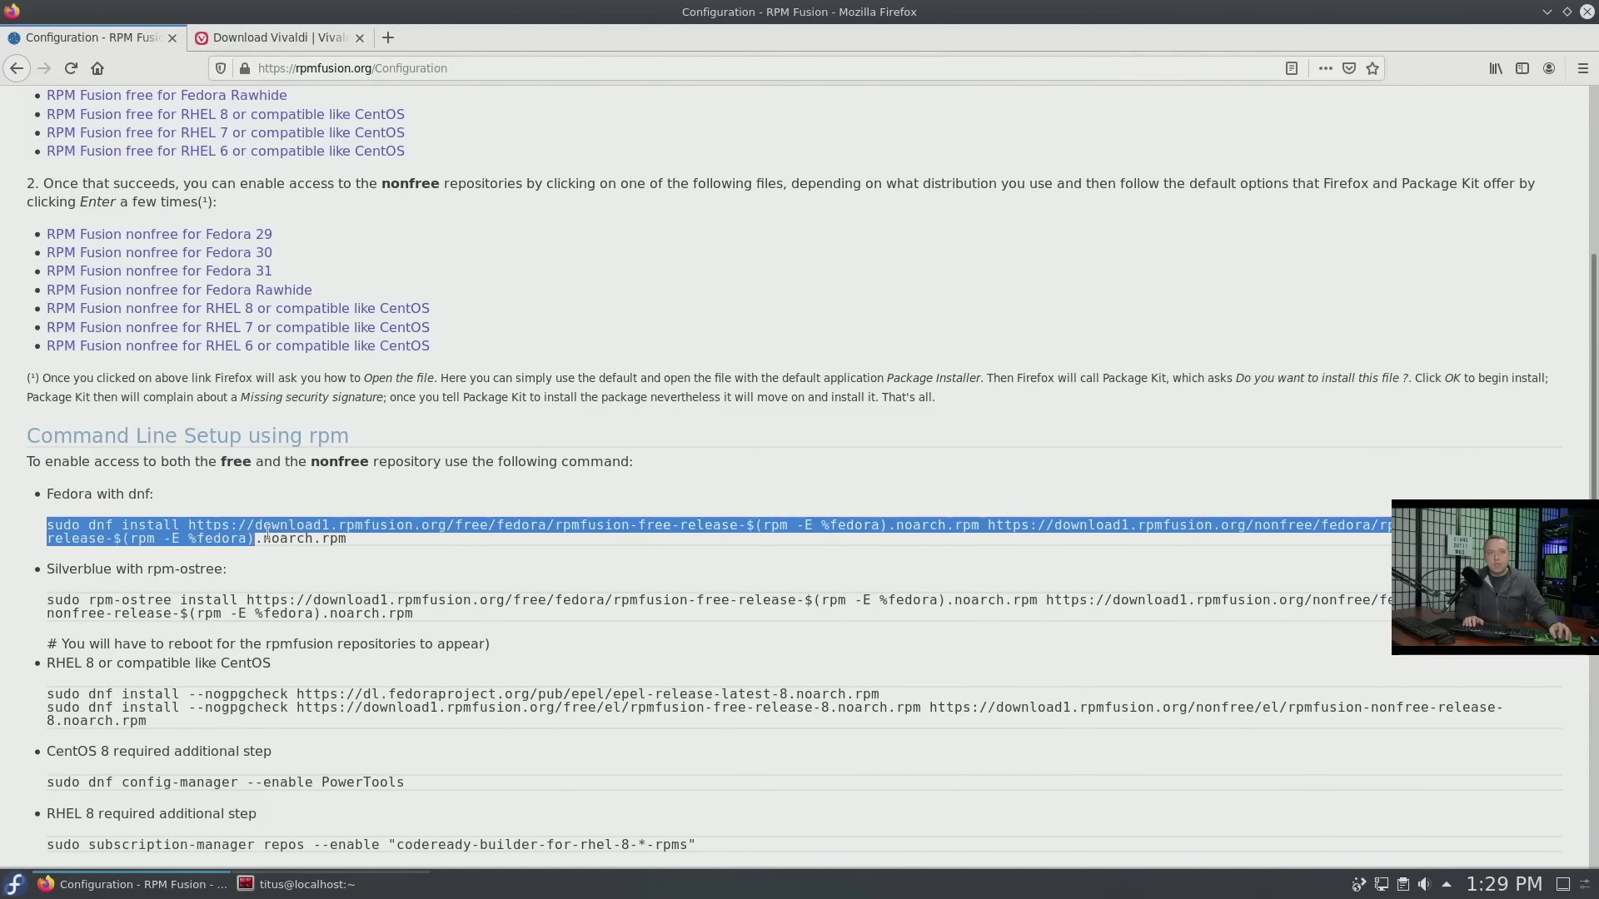
{"action": "right_click", "coordinate": [337, 536]}
{"action": "left_click", "coordinate": [367, 548]}
{"action": "key", "text": "alt+Tab"}
Step: Paste and run the command, confirm with y, then close the terminal
{"action": "key", "text": "ctrl+shift+v"}
{"action": "key", "text": "Return"}
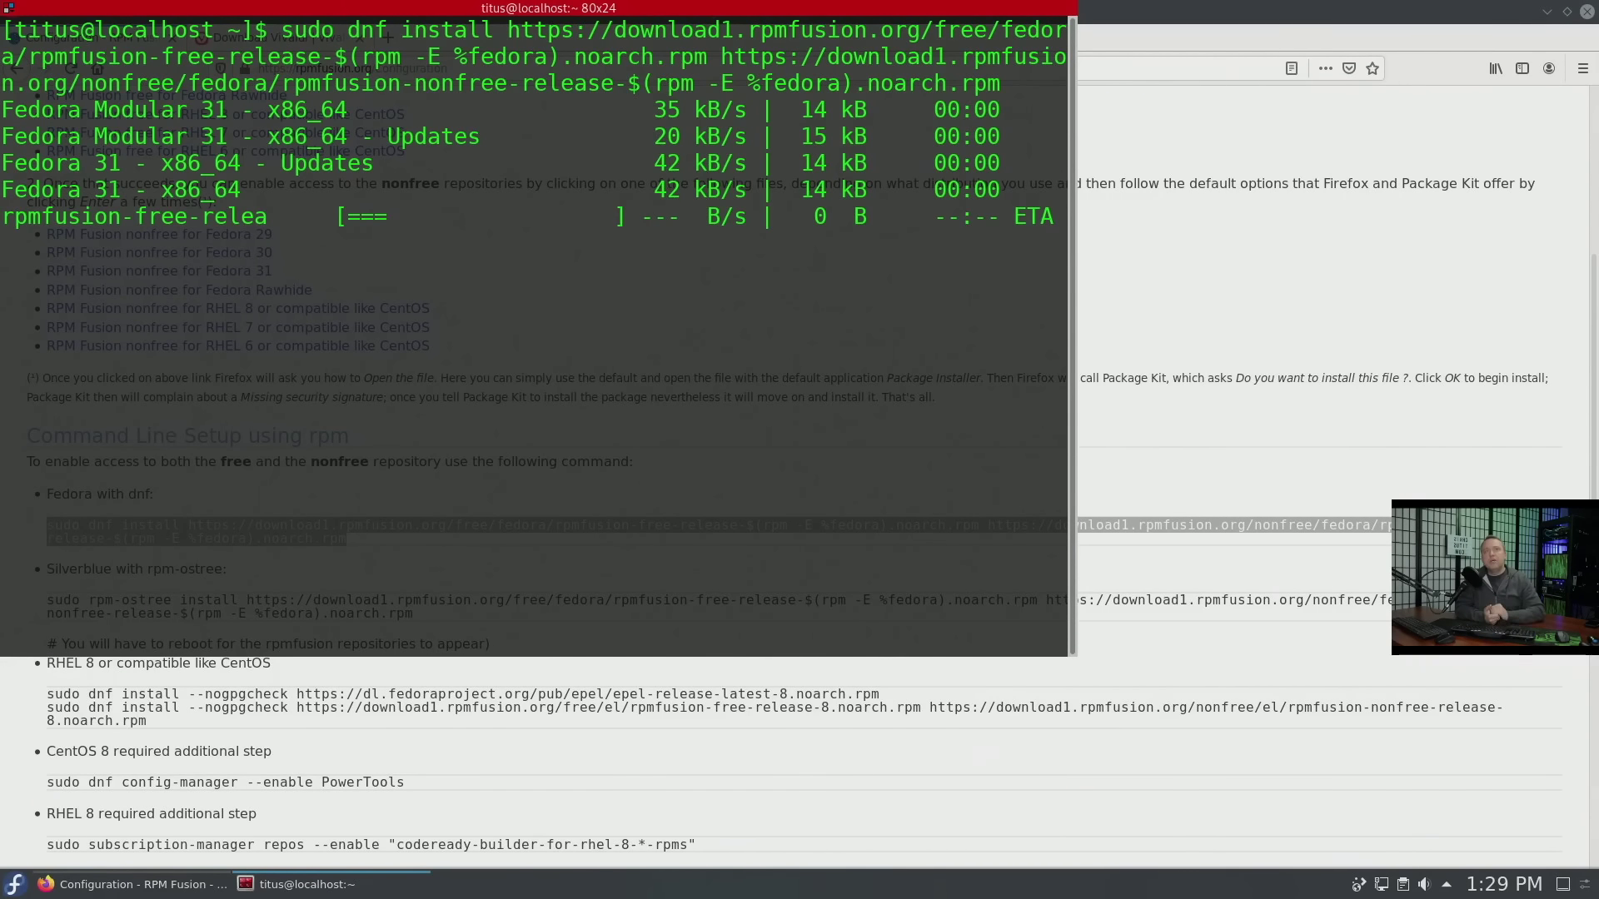
{"action": "type", "text": "y"}
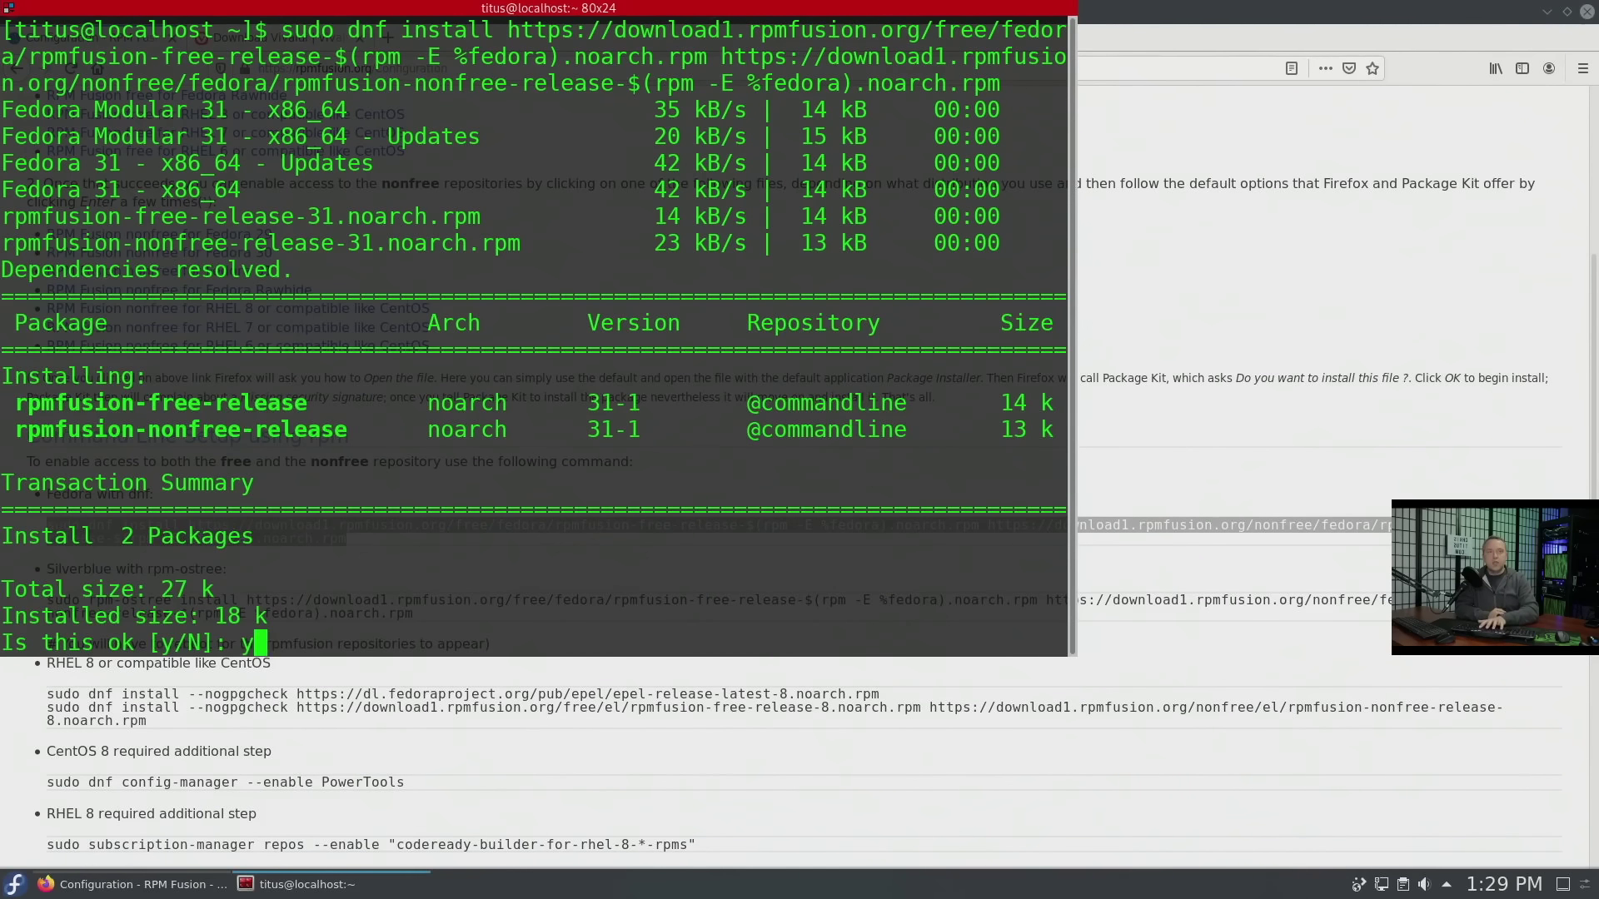
{"action": "key", "text": "Return"}
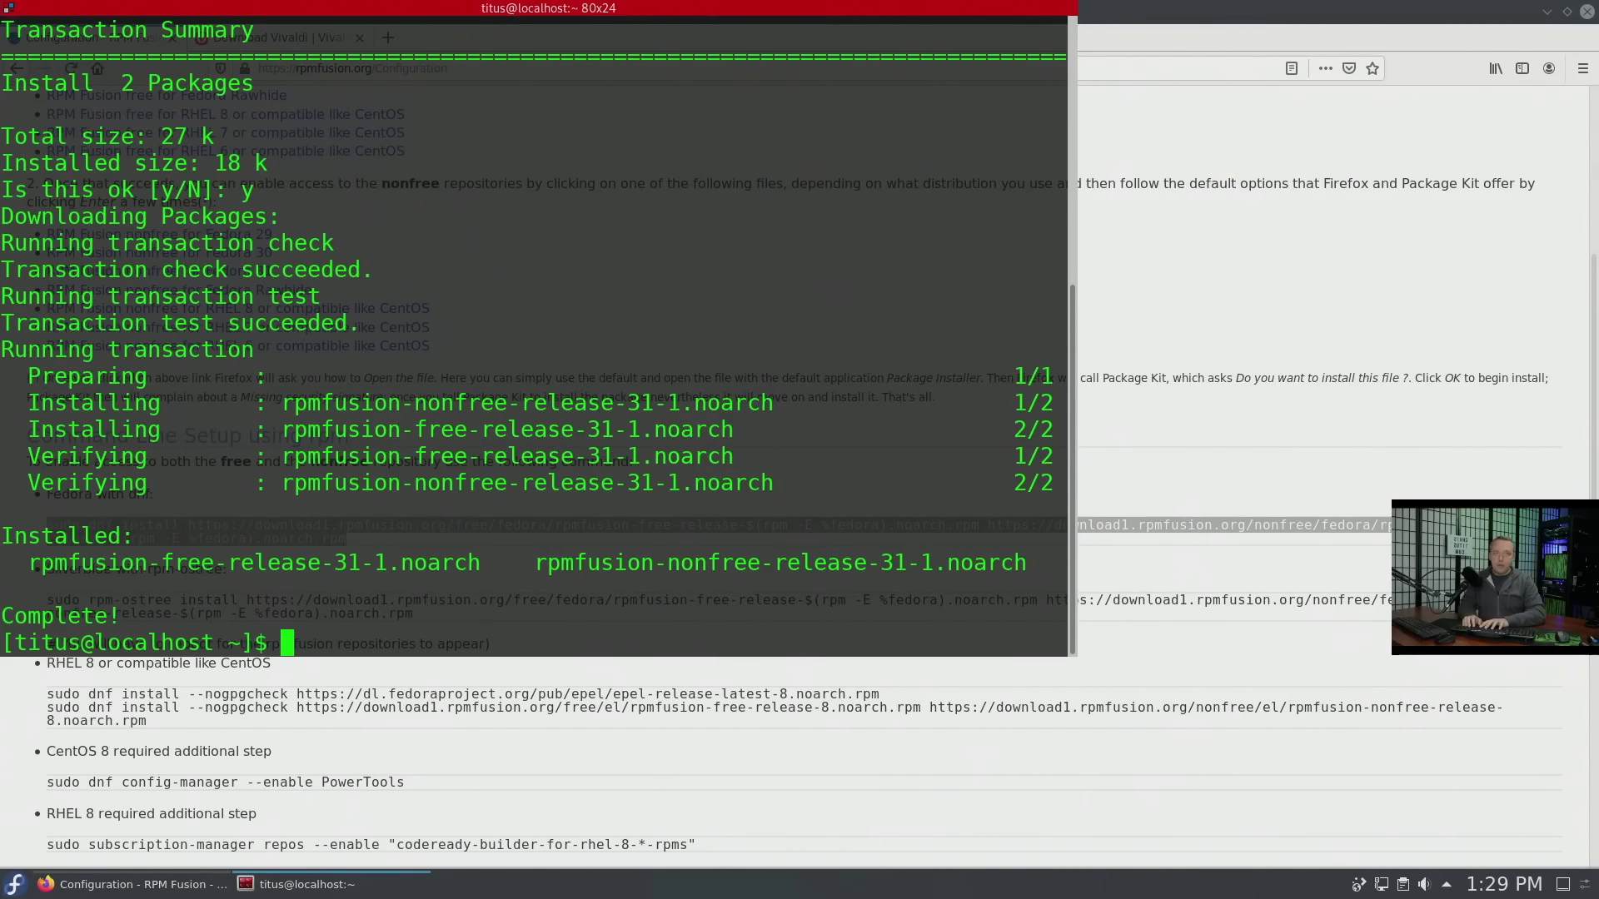
{"action": "key", "text": "ctrl+d"}
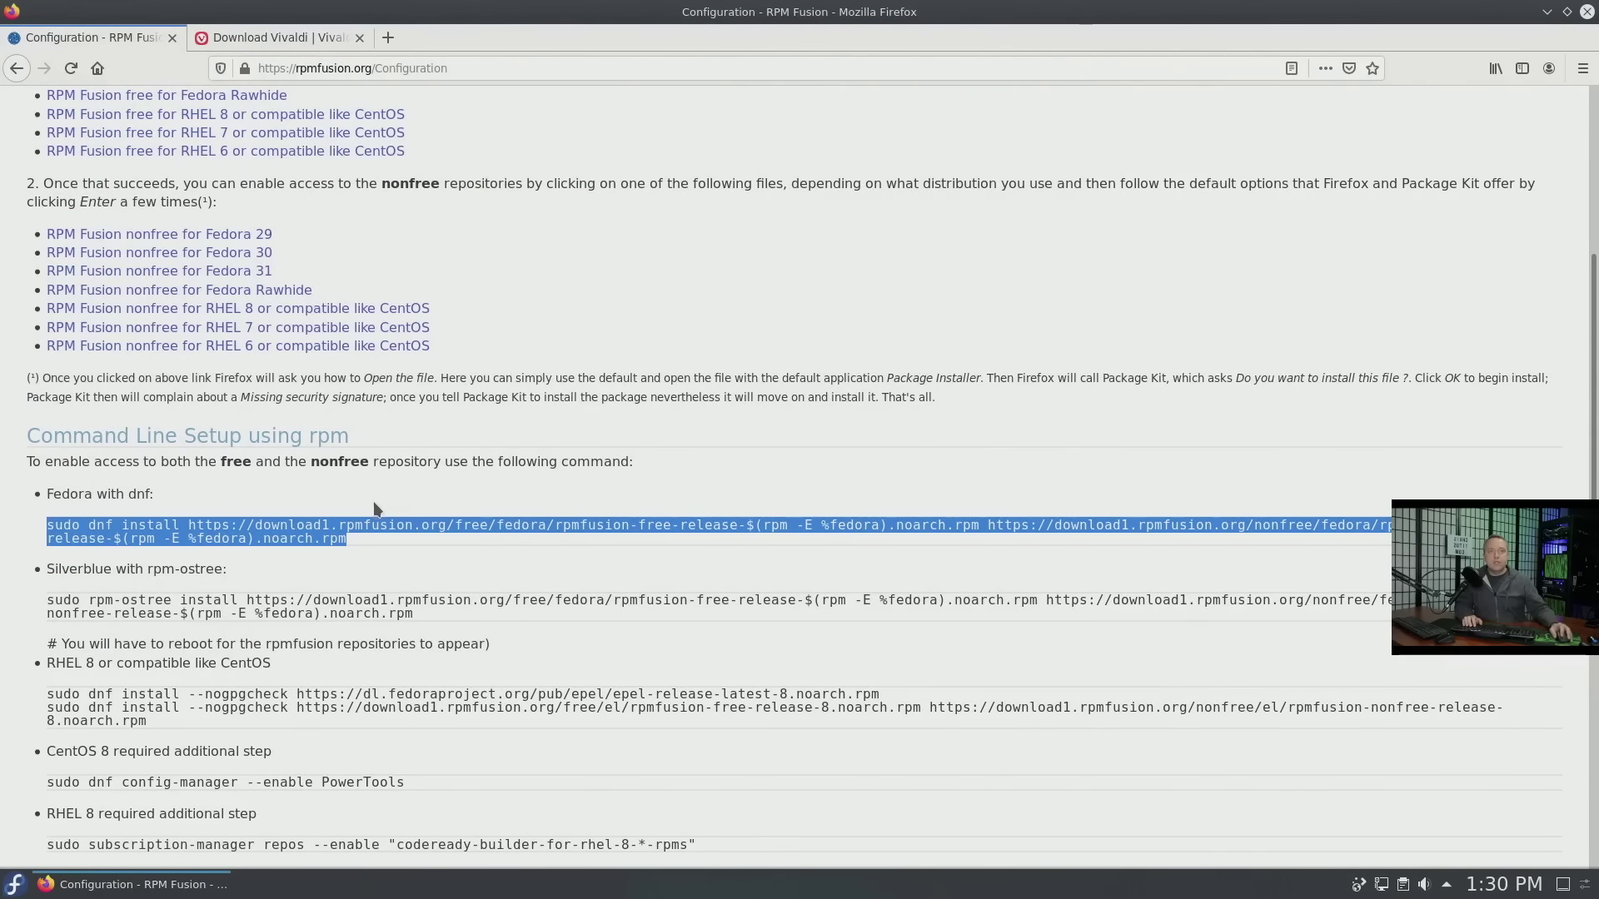
{"action": "left_click", "coordinate": [247, 40]}
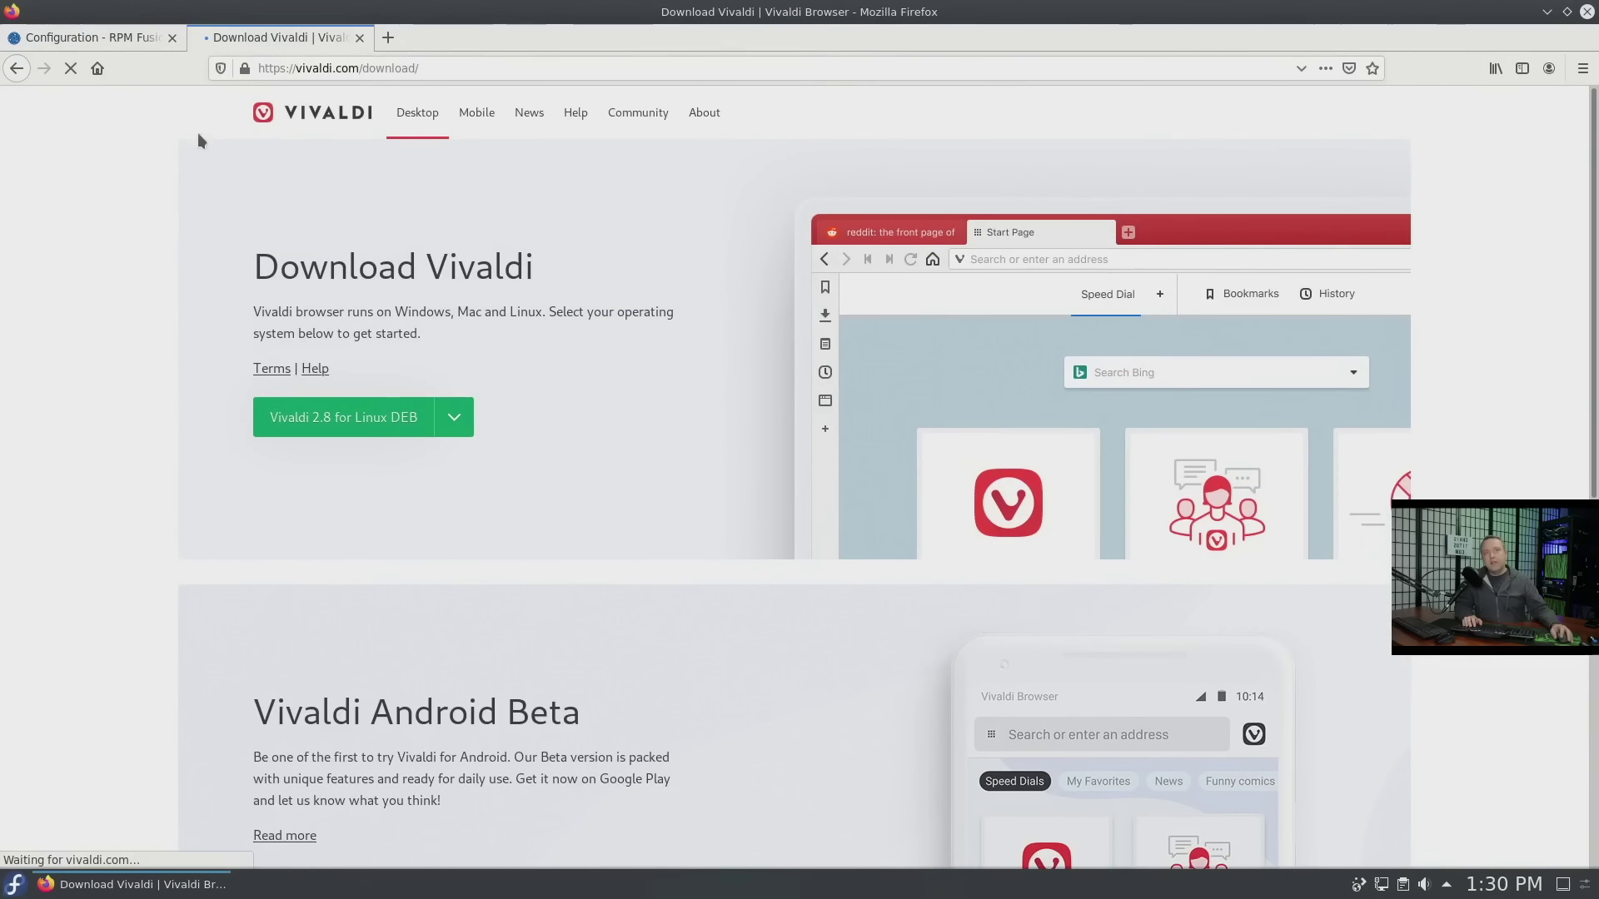
Step: Save the Vivaldi Linux RPM 64bit package to disk, then close Firefox
{"action": "left_click", "coordinate": [454, 418]}
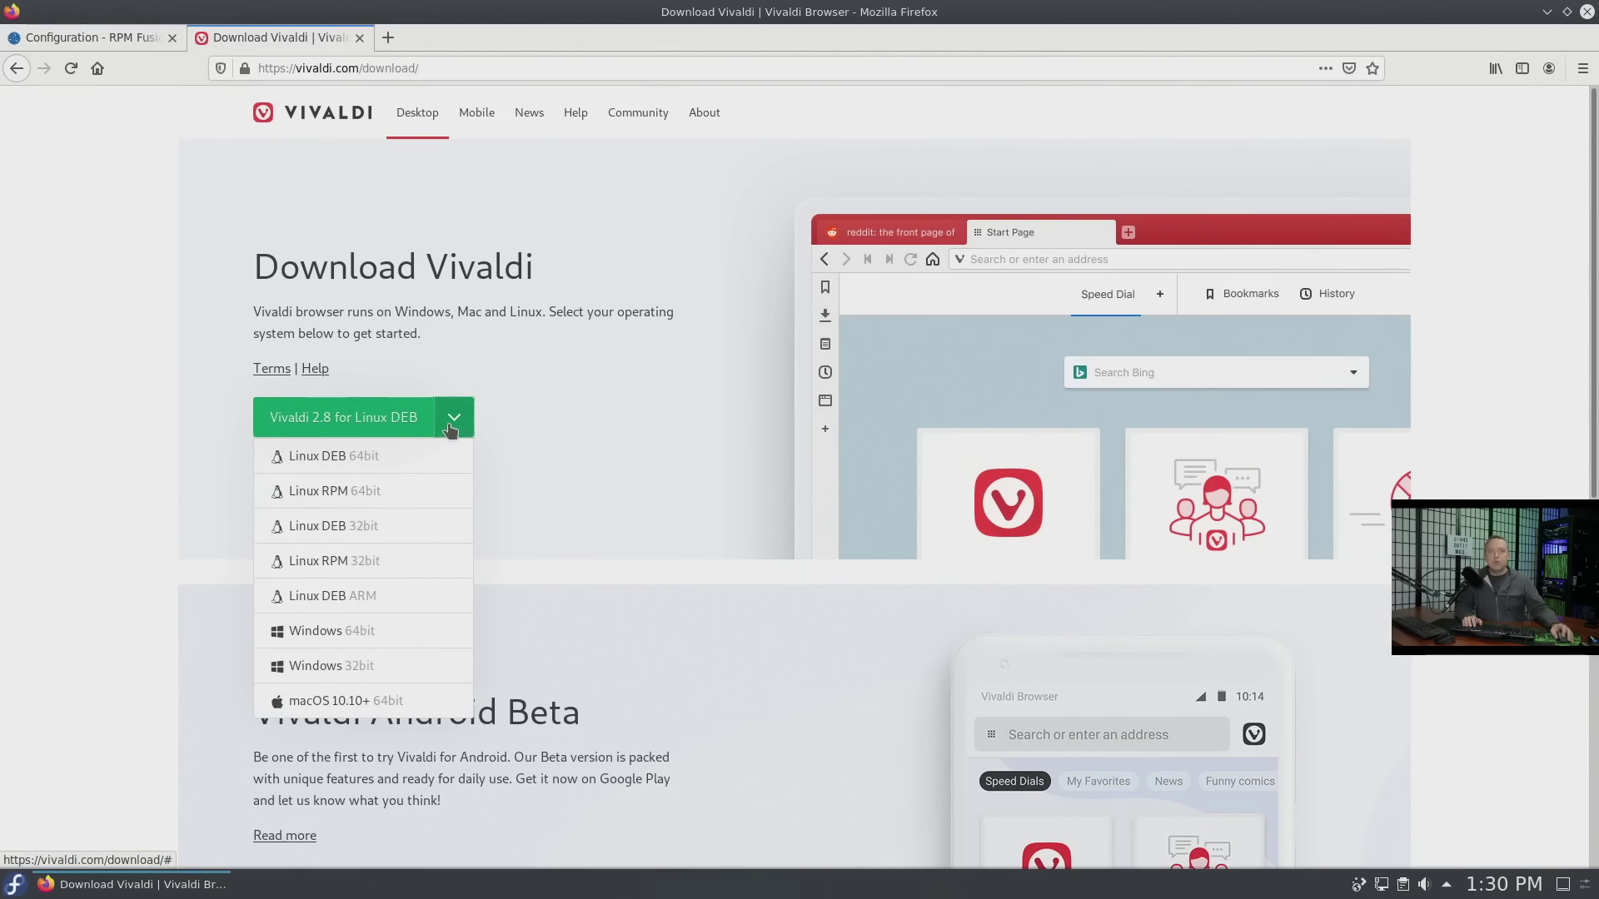
{"action": "left_click", "coordinate": [405, 496]}
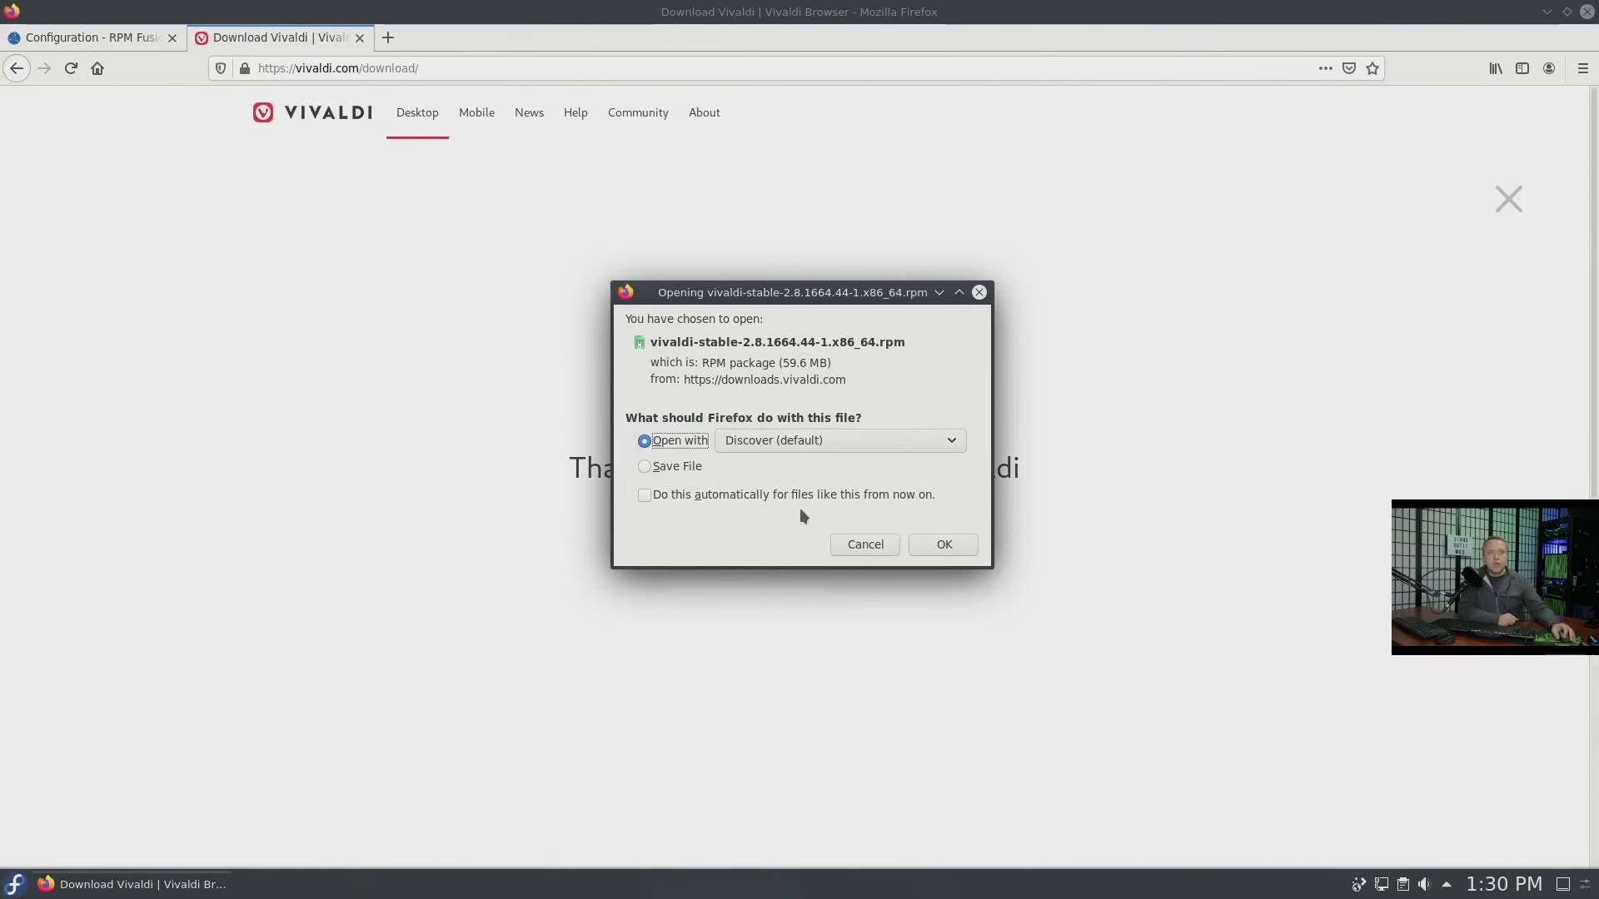
{"action": "left_click", "coordinate": [836, 443]}
{"action": "left_click", "coordinate": [706, 448]}
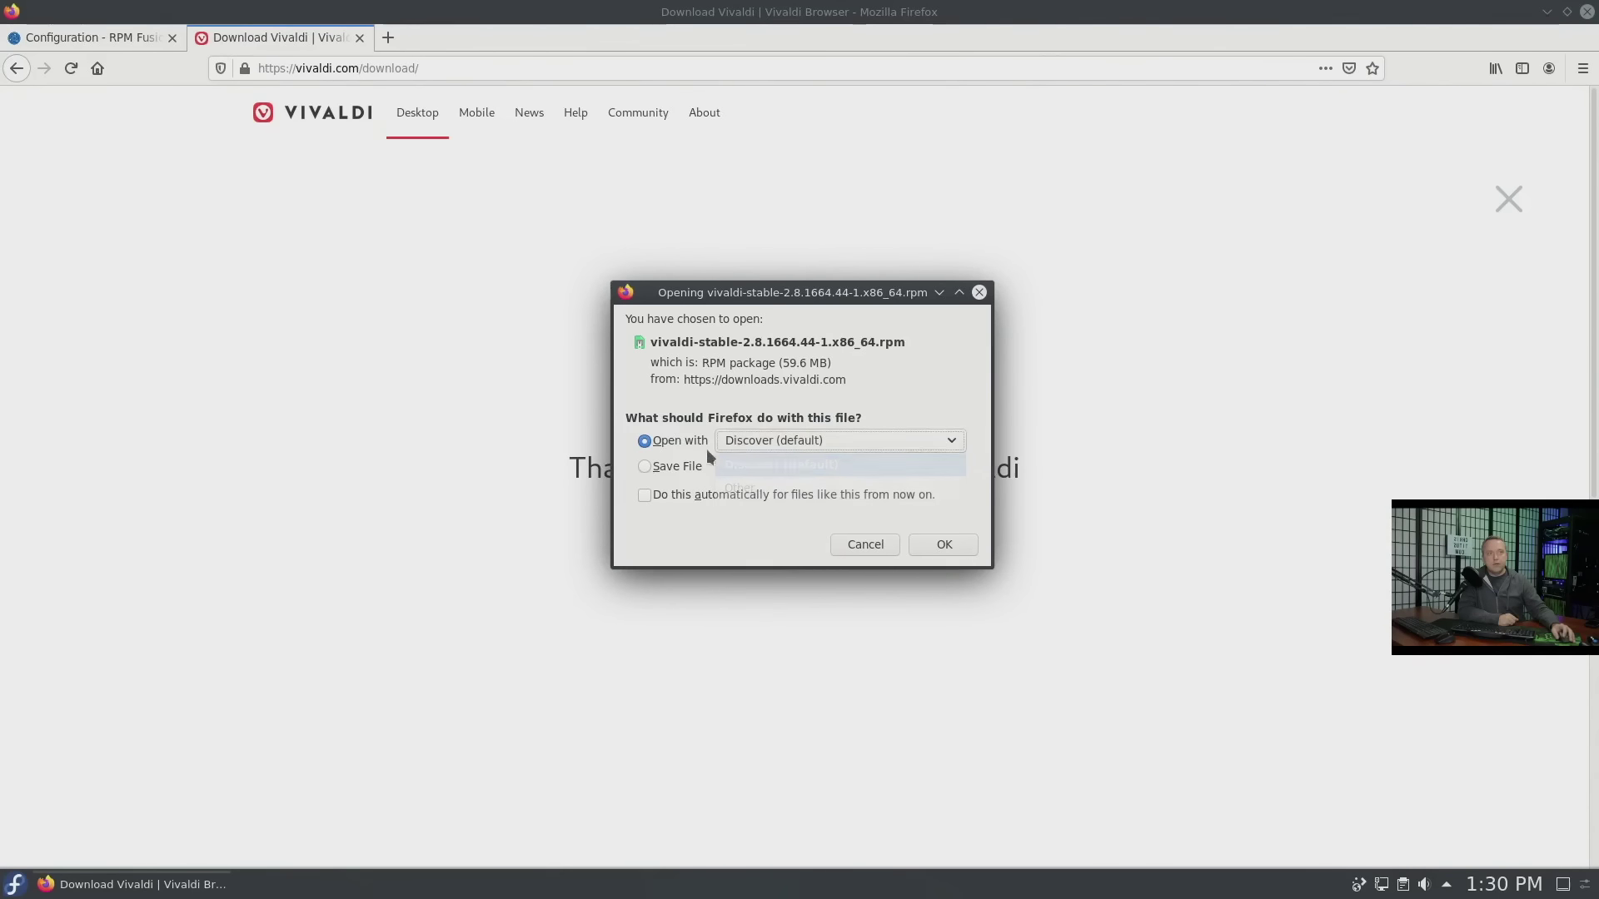
{"action": "left_click", "coordinate": [707, 468]}
{"action": "left_click", "coordinate": [945, 551]}
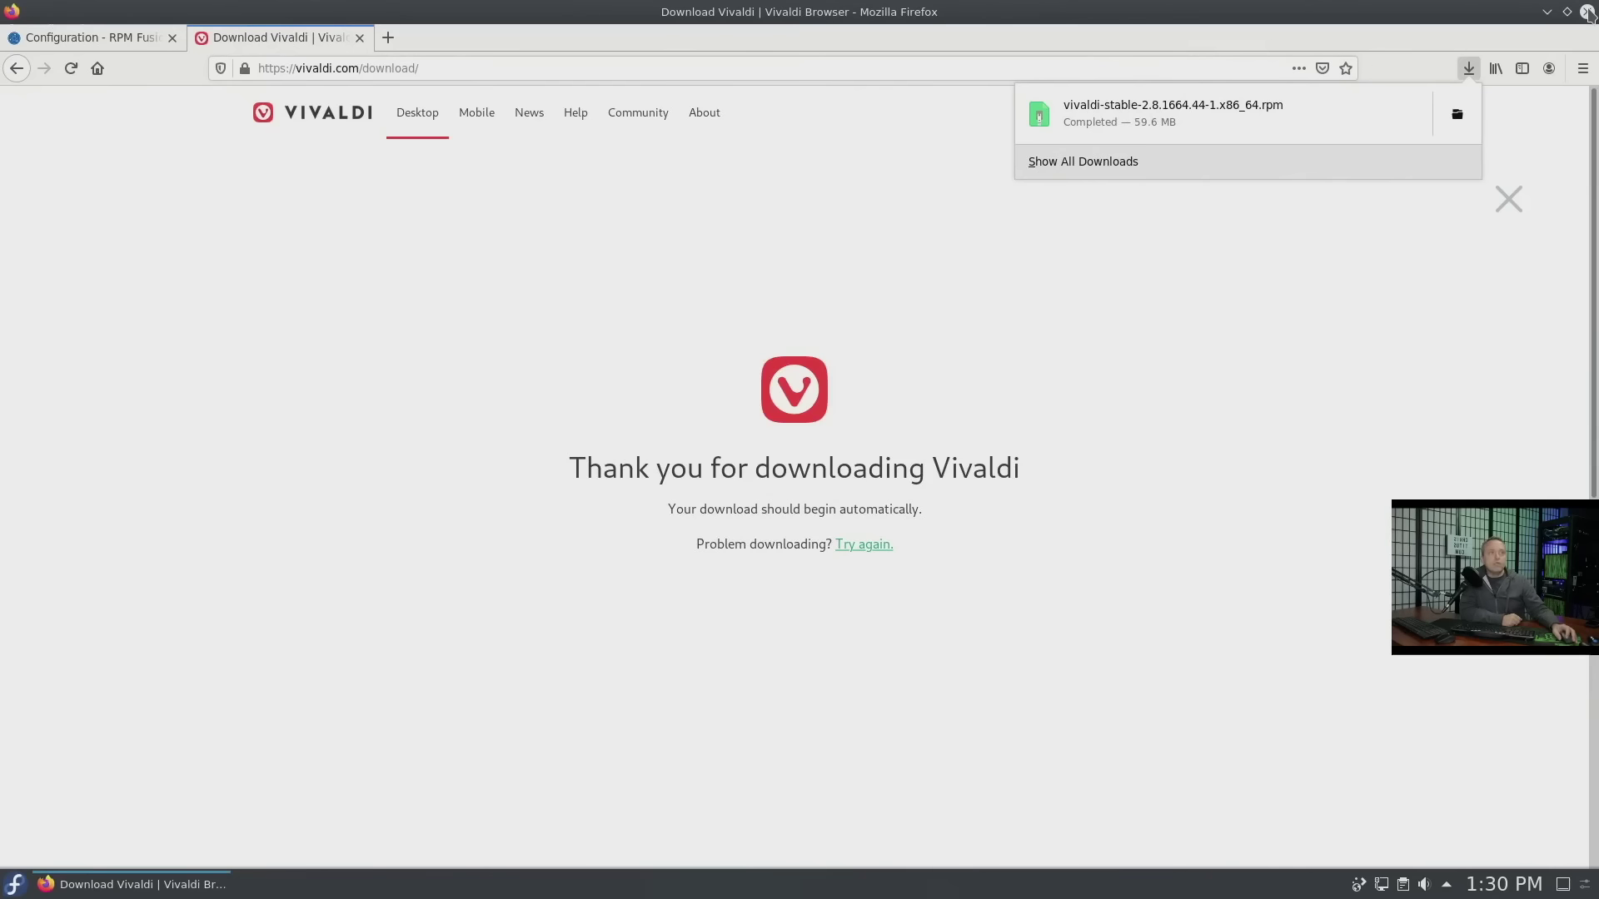
{"action": "left_click", "coordinate": [1586, 12]}
{"action": "key", "text": "super"}
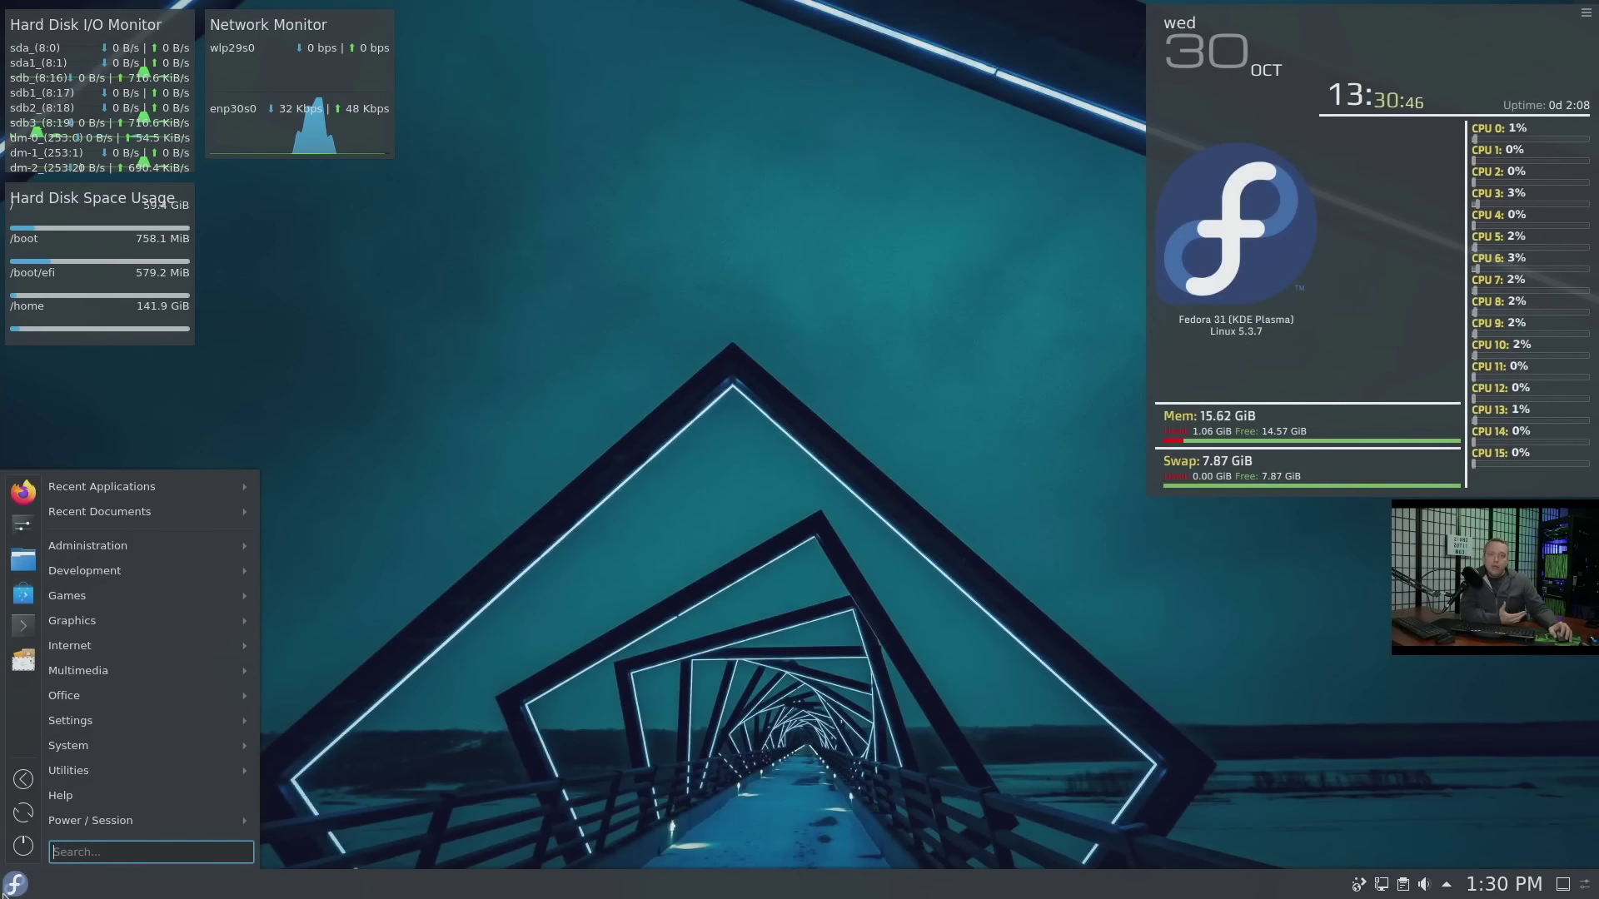
Step: Open a terminal and run sudo dnf install lutris
{"action": "left_click", "coordinate": [733, 625]}
{"action": "key", "text": "ctrl+alt+t"}
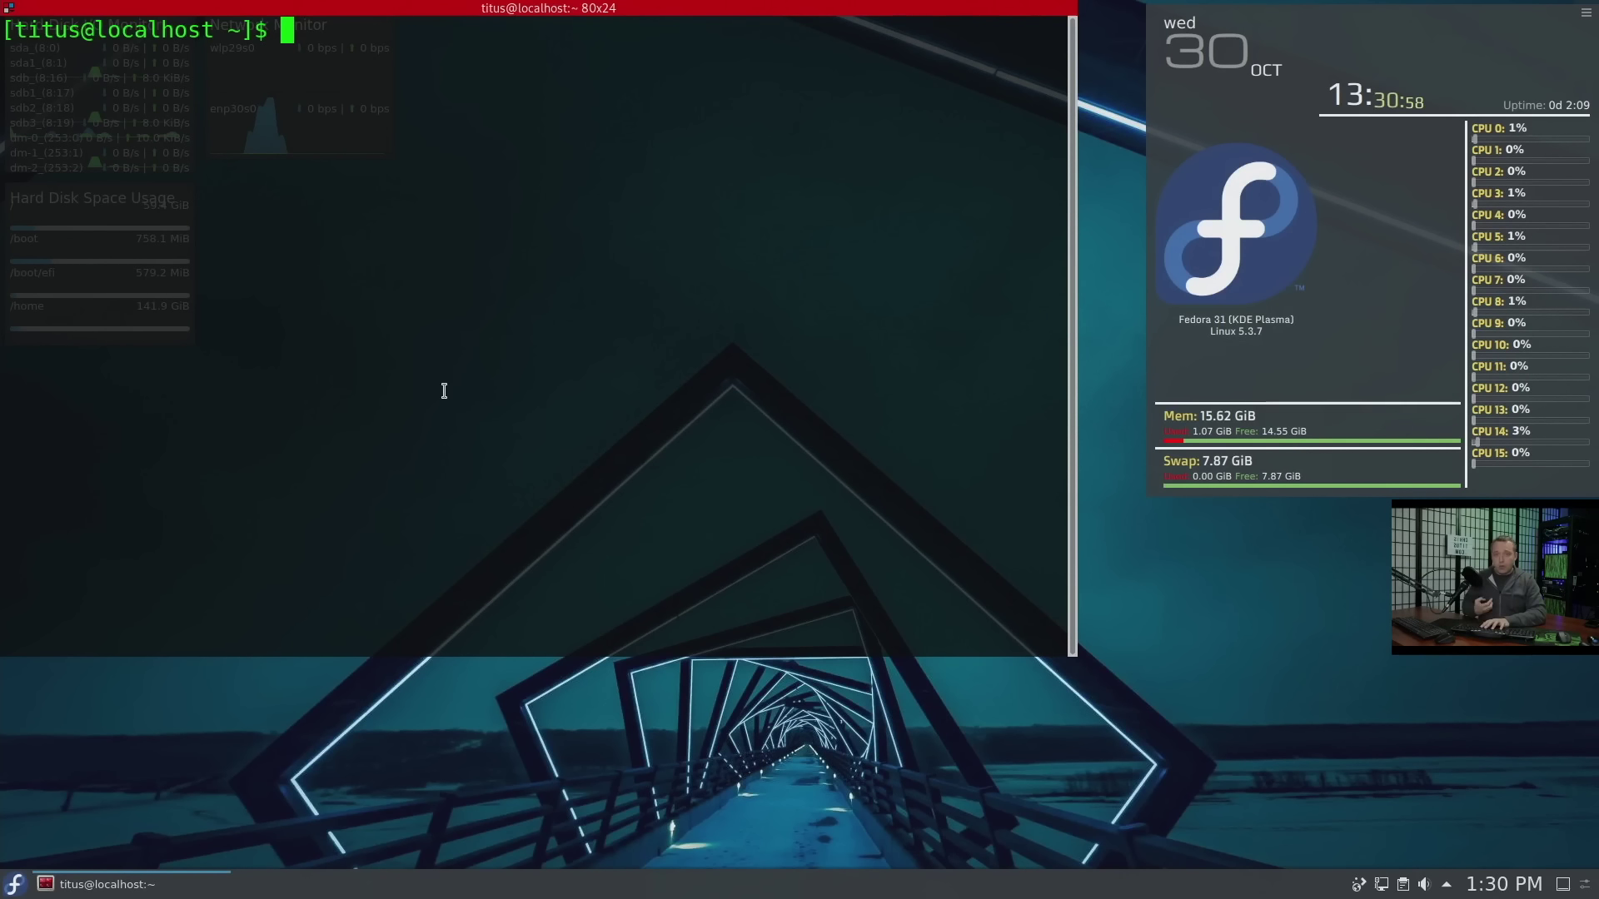
{"action": "type", "text": "sudo dnf install lutris"}
{"action": "key", "text": "Return"}
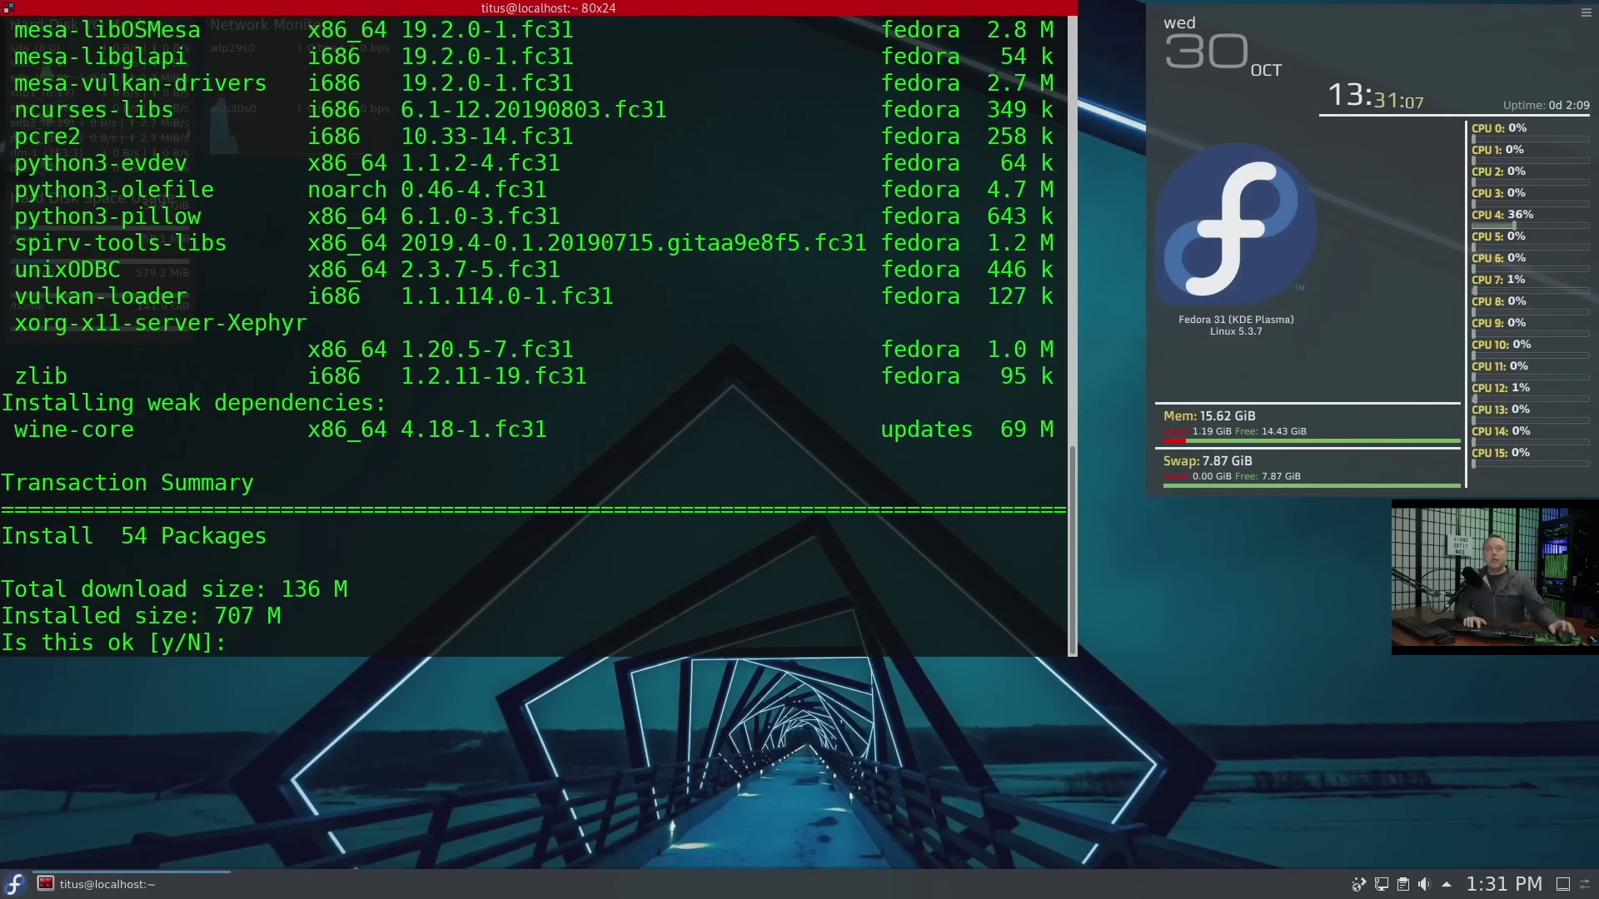
Step: Review the transaction and confirm installing the 54 Wine and 32-bit graphics packages
{"action": "type", "text": "y"}
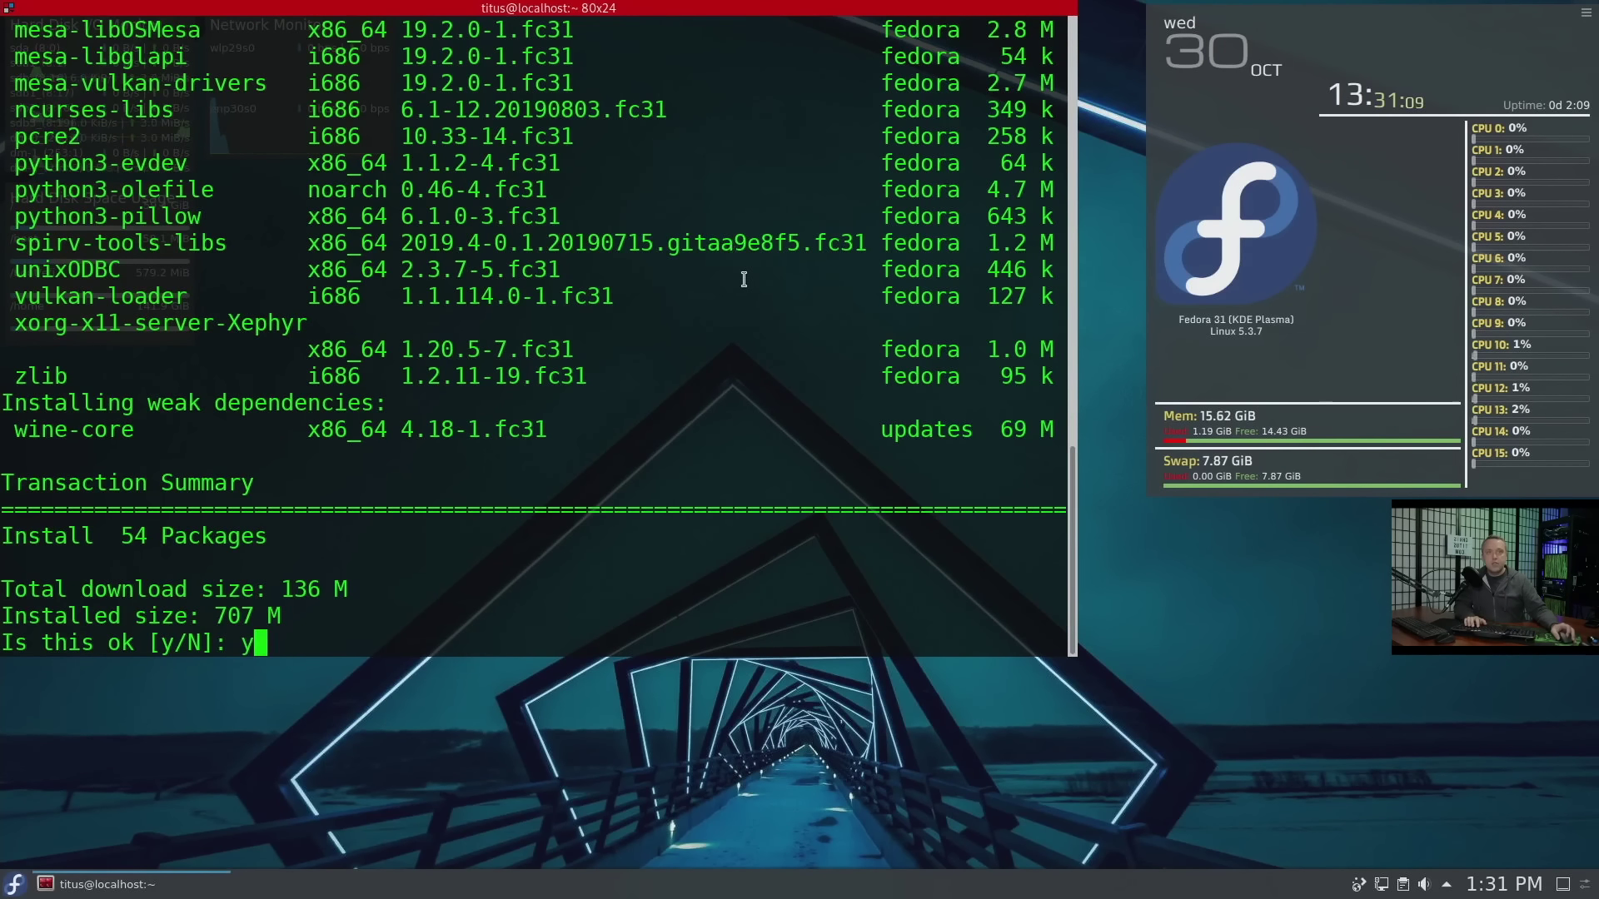
{"action": "scroll", "coordinate": [737, 266], "scroll_direction": "up", "scroll_amount": 8}
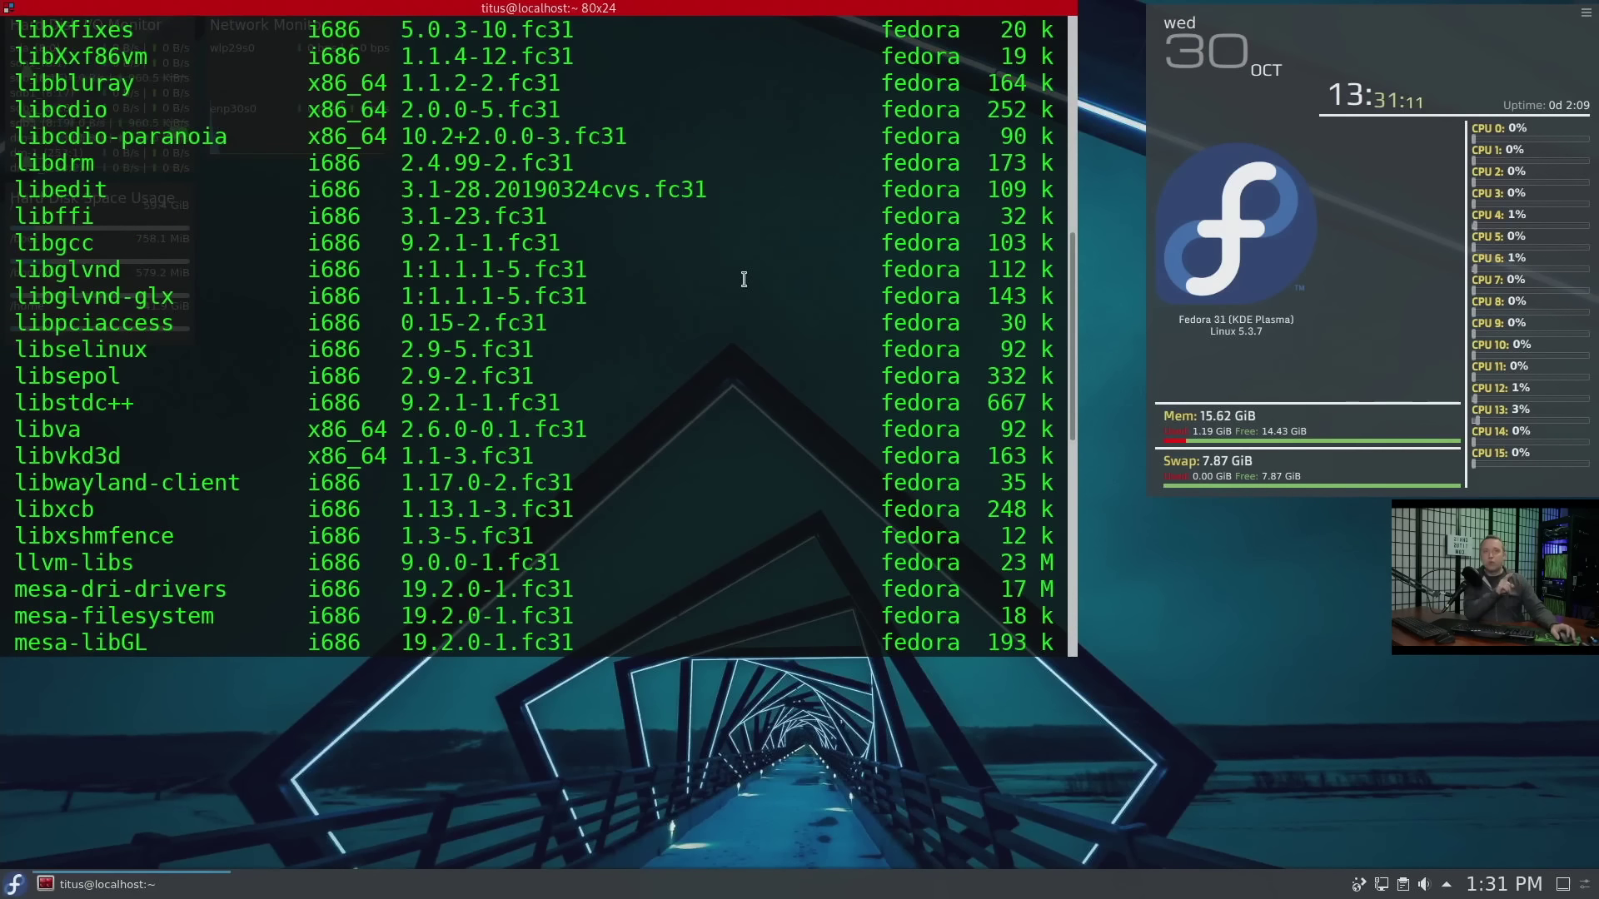
{"action": "scroll", "coordinate": [742, 281], "scroll_direction": "up", "scroll_amount": 2}
{"action": "scroll", "coordinate": [740, 283], "scroll_direction": "up", "scroll_amount": 4}
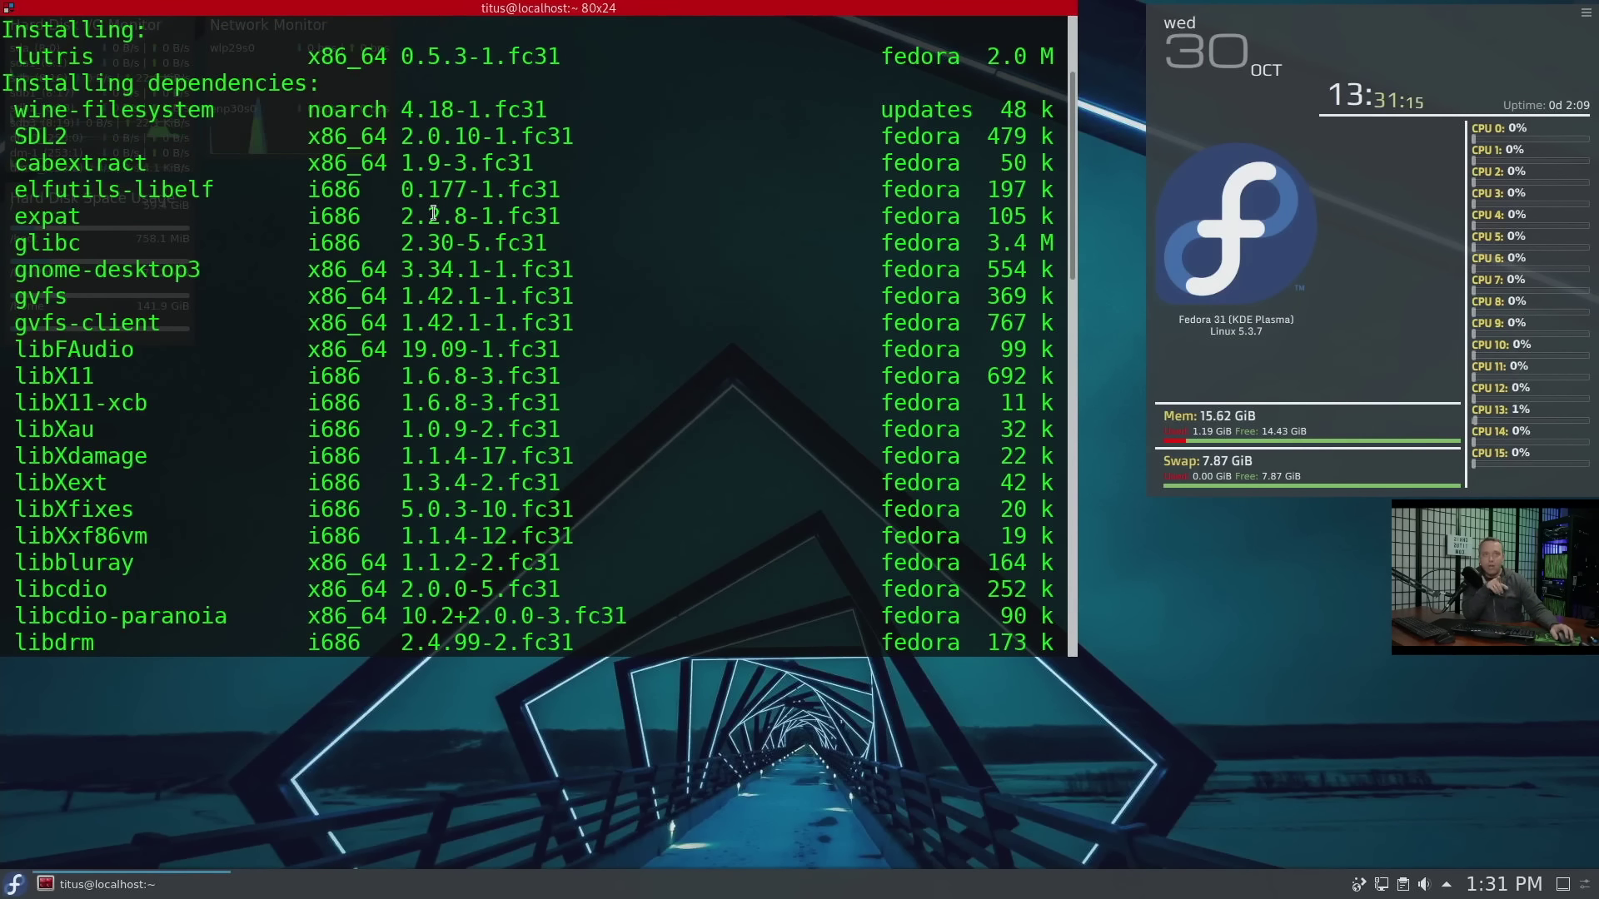
{"action": "scroll", "coordinate": [434, 214], "scroll_direction": "down", "scroll_amount": 2}
{"action": "scroll", "coordinate": [426, 214], "scroll_direction": "down", "scroll_amount": 8}
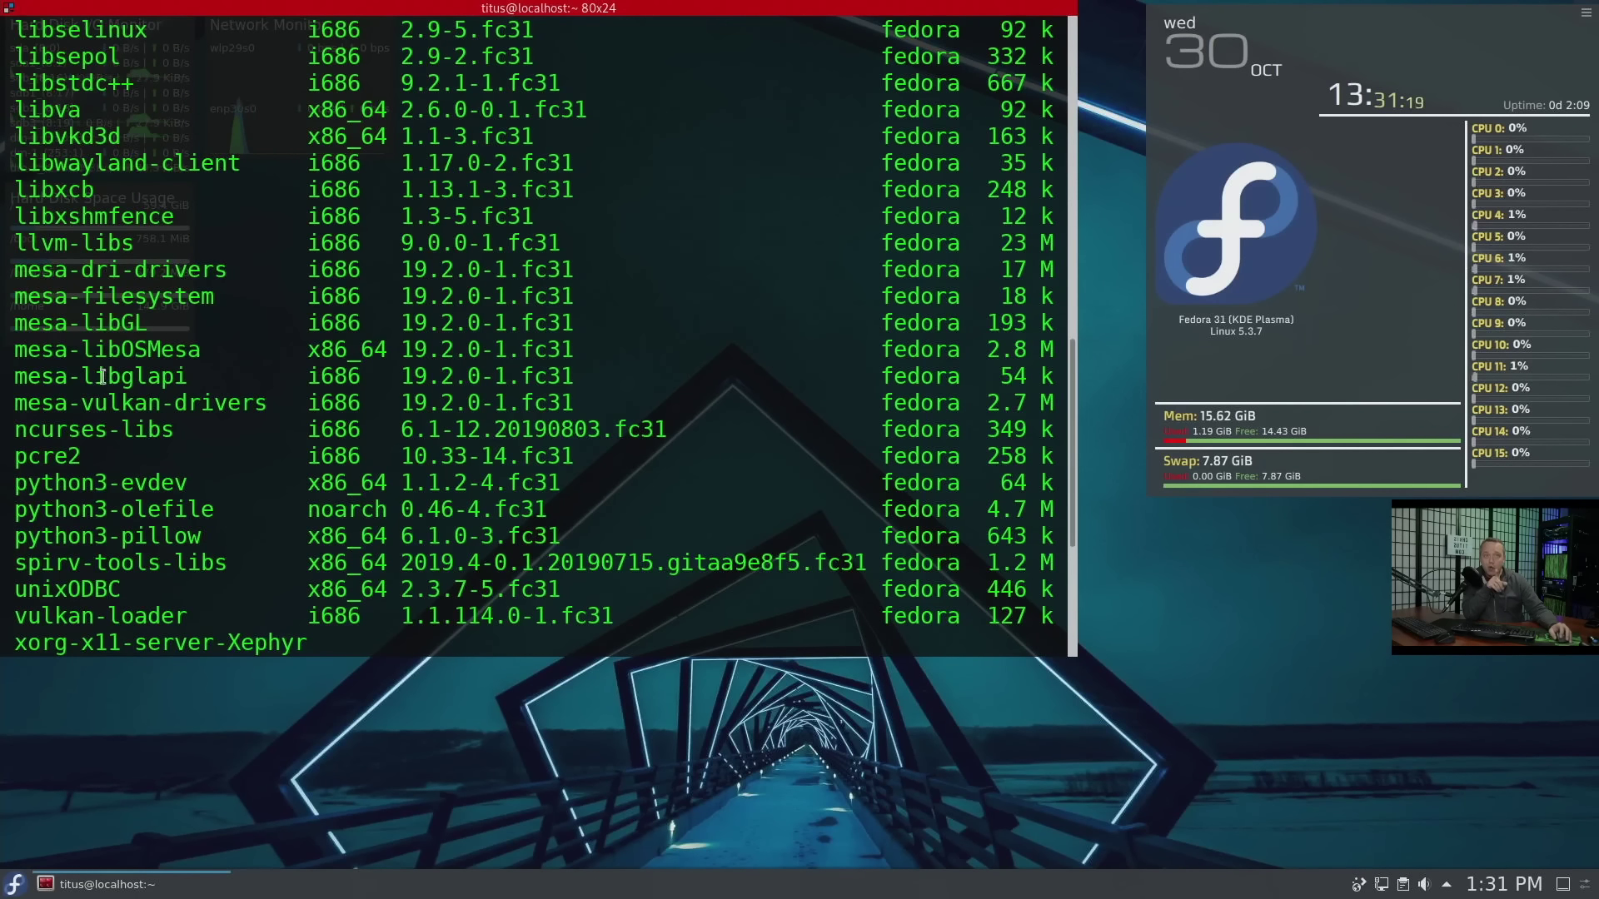
{"action": "scroll", "coordinate": [111, 414], "scroll_direction": "down", "scroll_amount": 1}
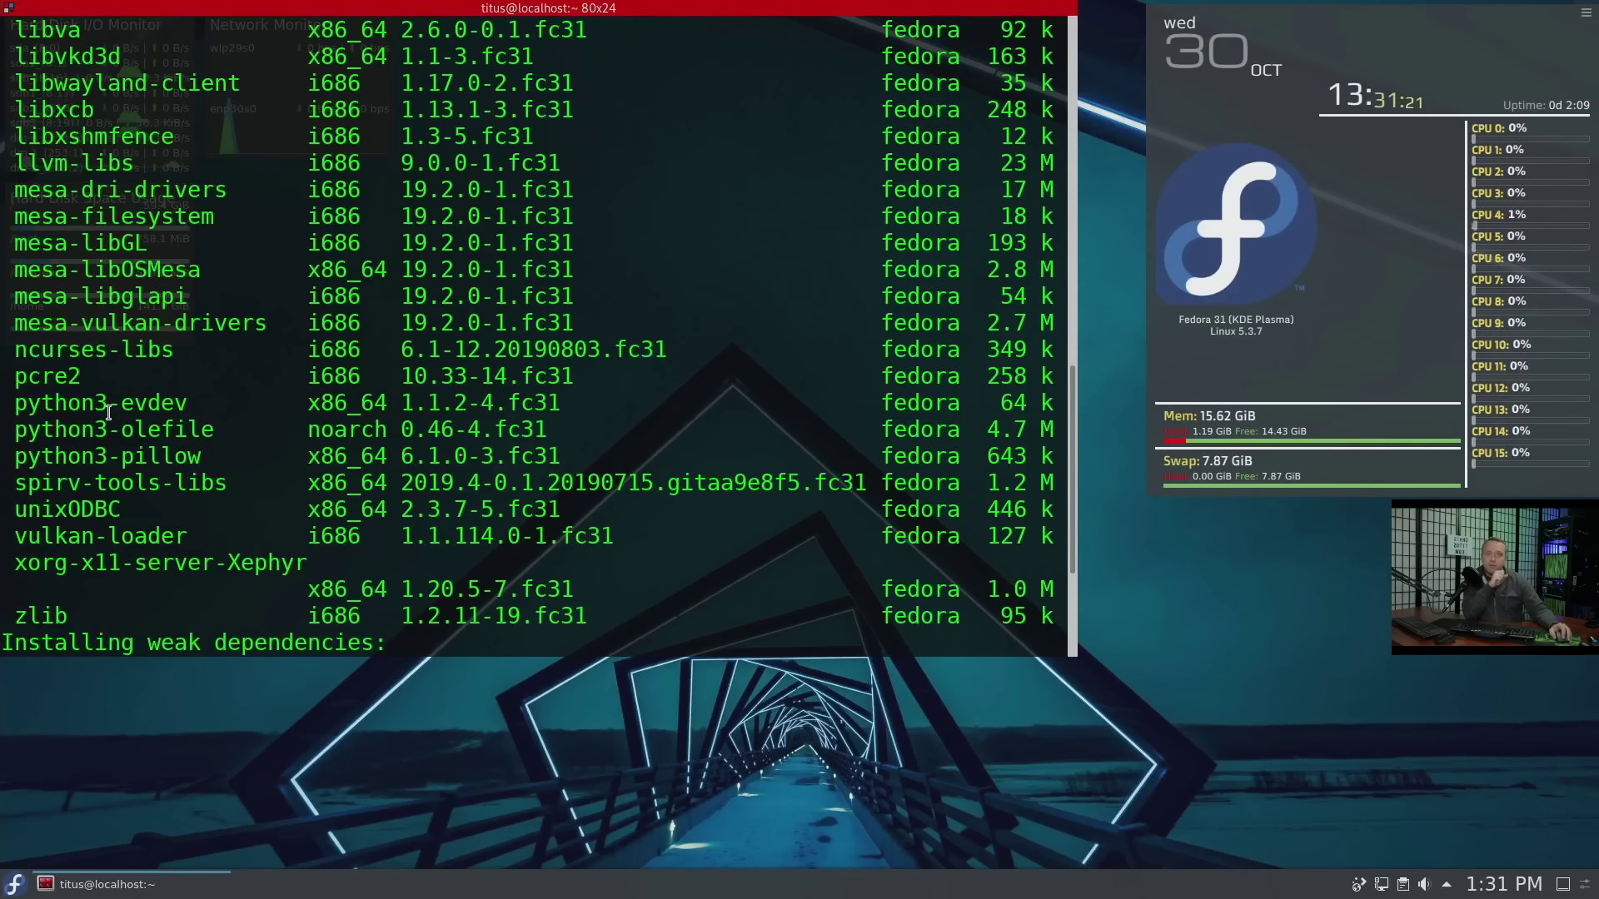
{"action": "type", "text": "y"}
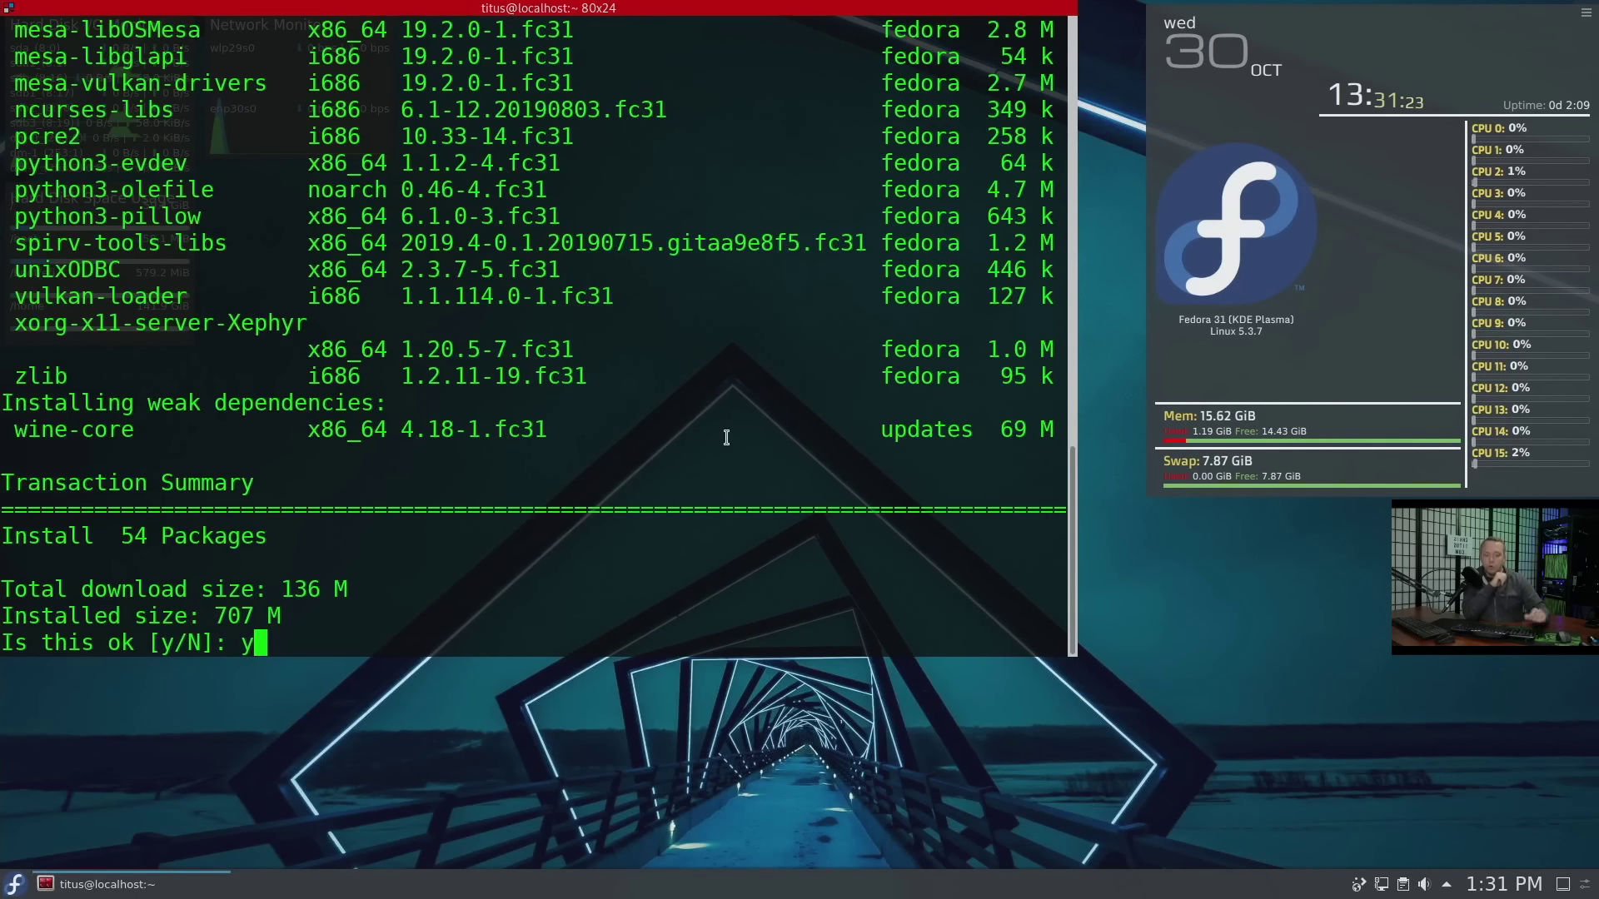
{"action": "key", "text": "Return"}
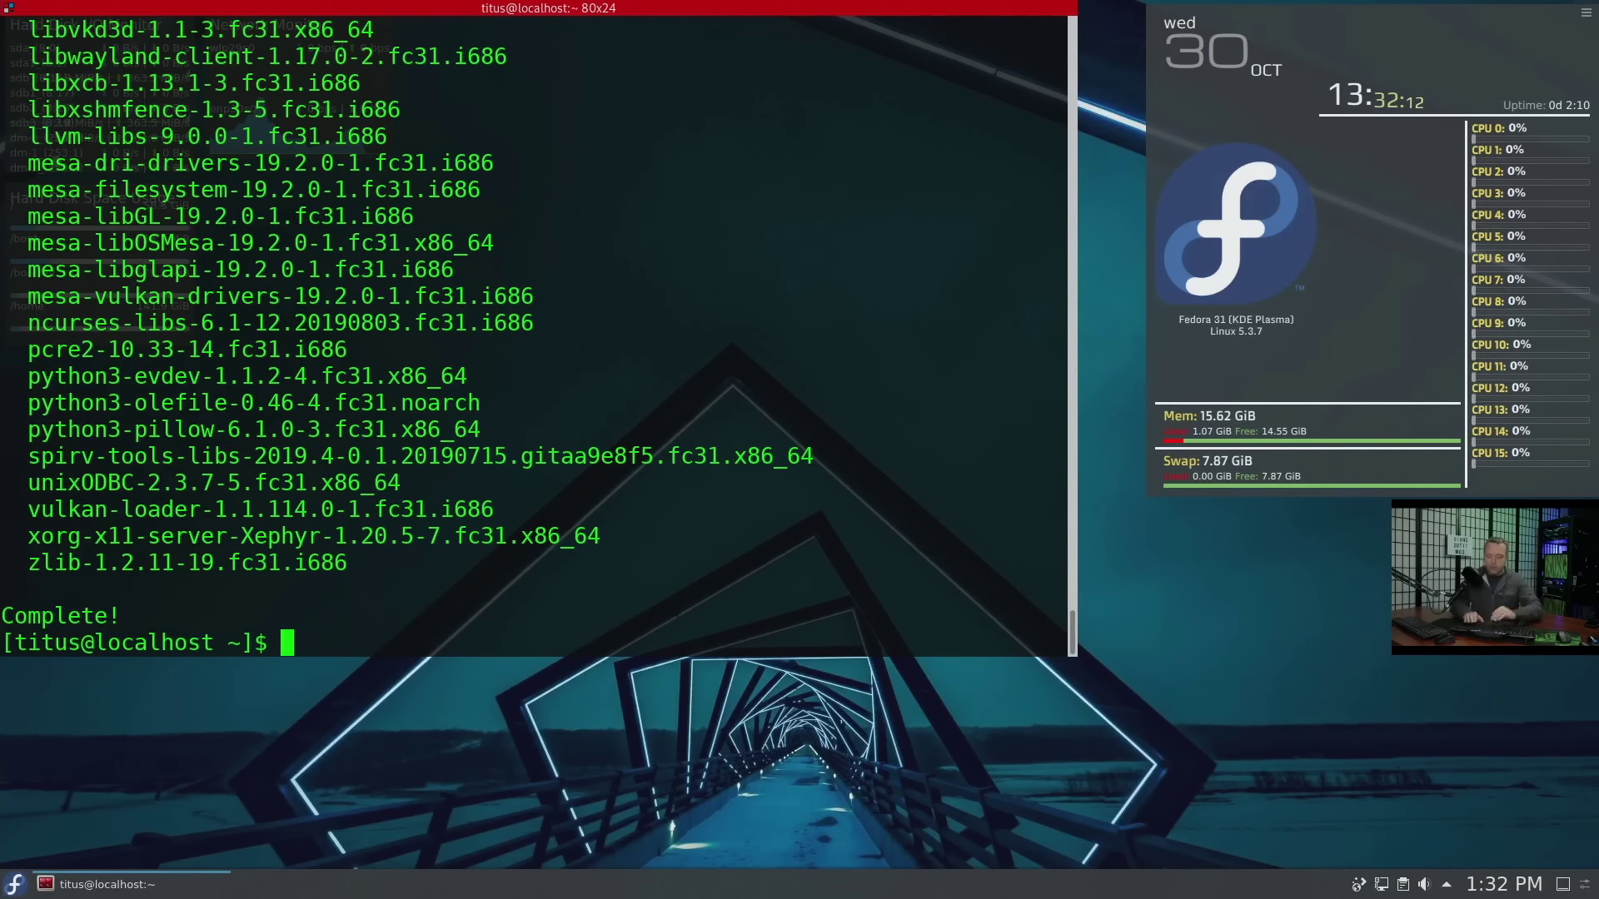
{"action": "type", "text": "sudo dnf install lutris"}
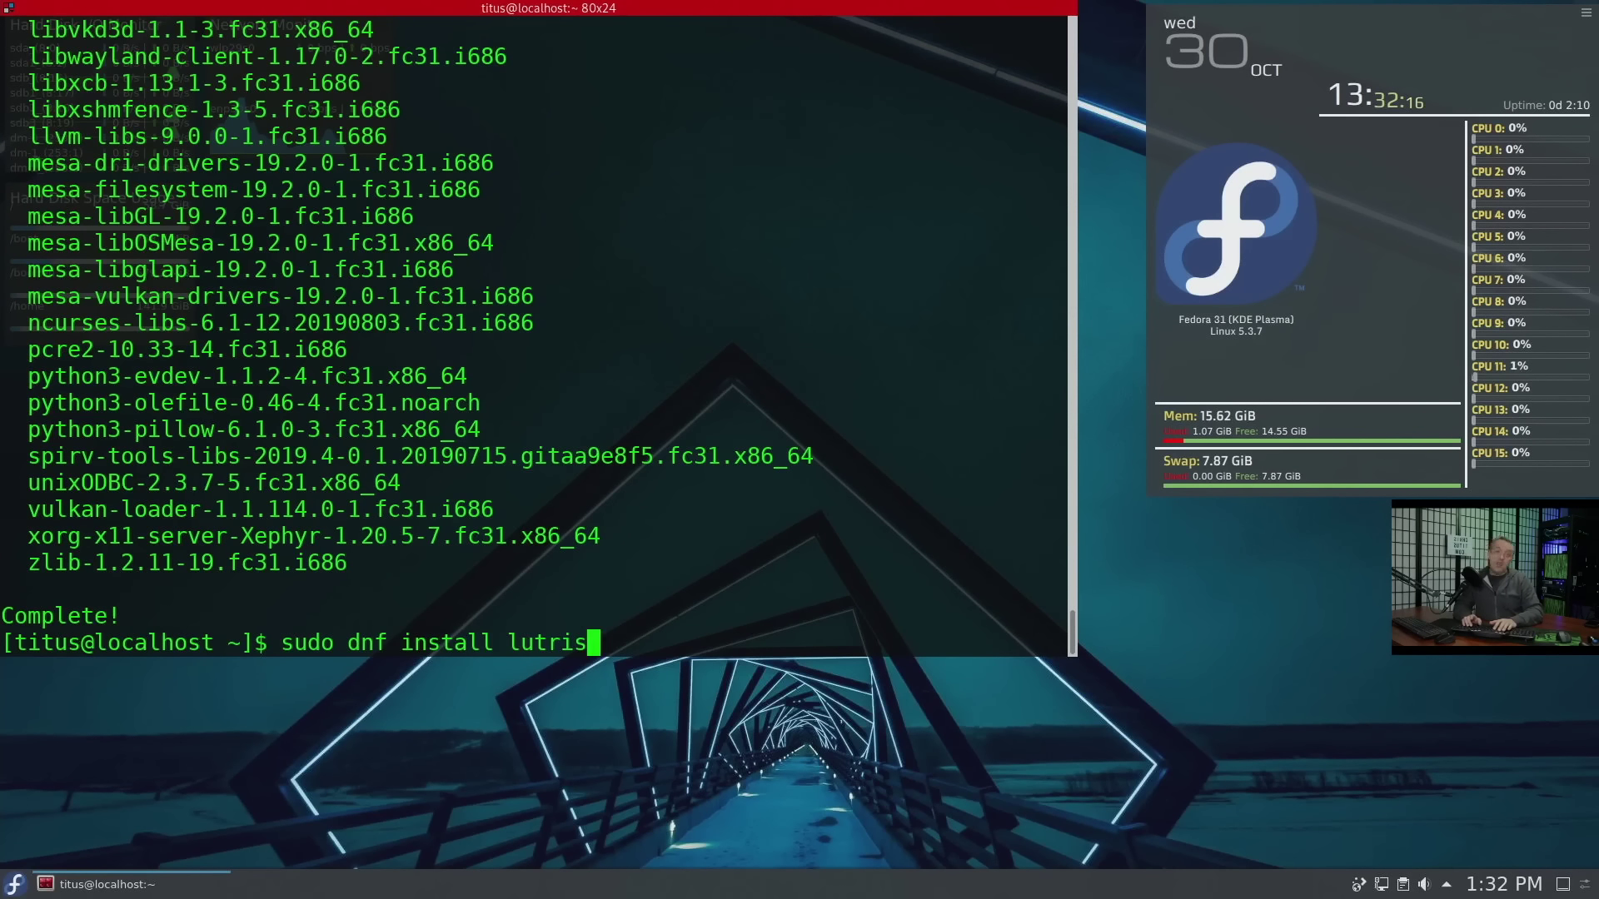
Step: Change the command to sudo dnf install steam, run it, and confirm the 118 packages
{"action": "key", "text": "BackSpace"}
{"action": "key", "text": "BackSpace"}
{"action": "key", "text": "BackSpace"}
{"action": "key", "text": "BackSpace"}
{"action": "key", "text": "BackSpace"}
{"action": "key", "text": "BackSpace"}
{"action": "type", "text": "s"}
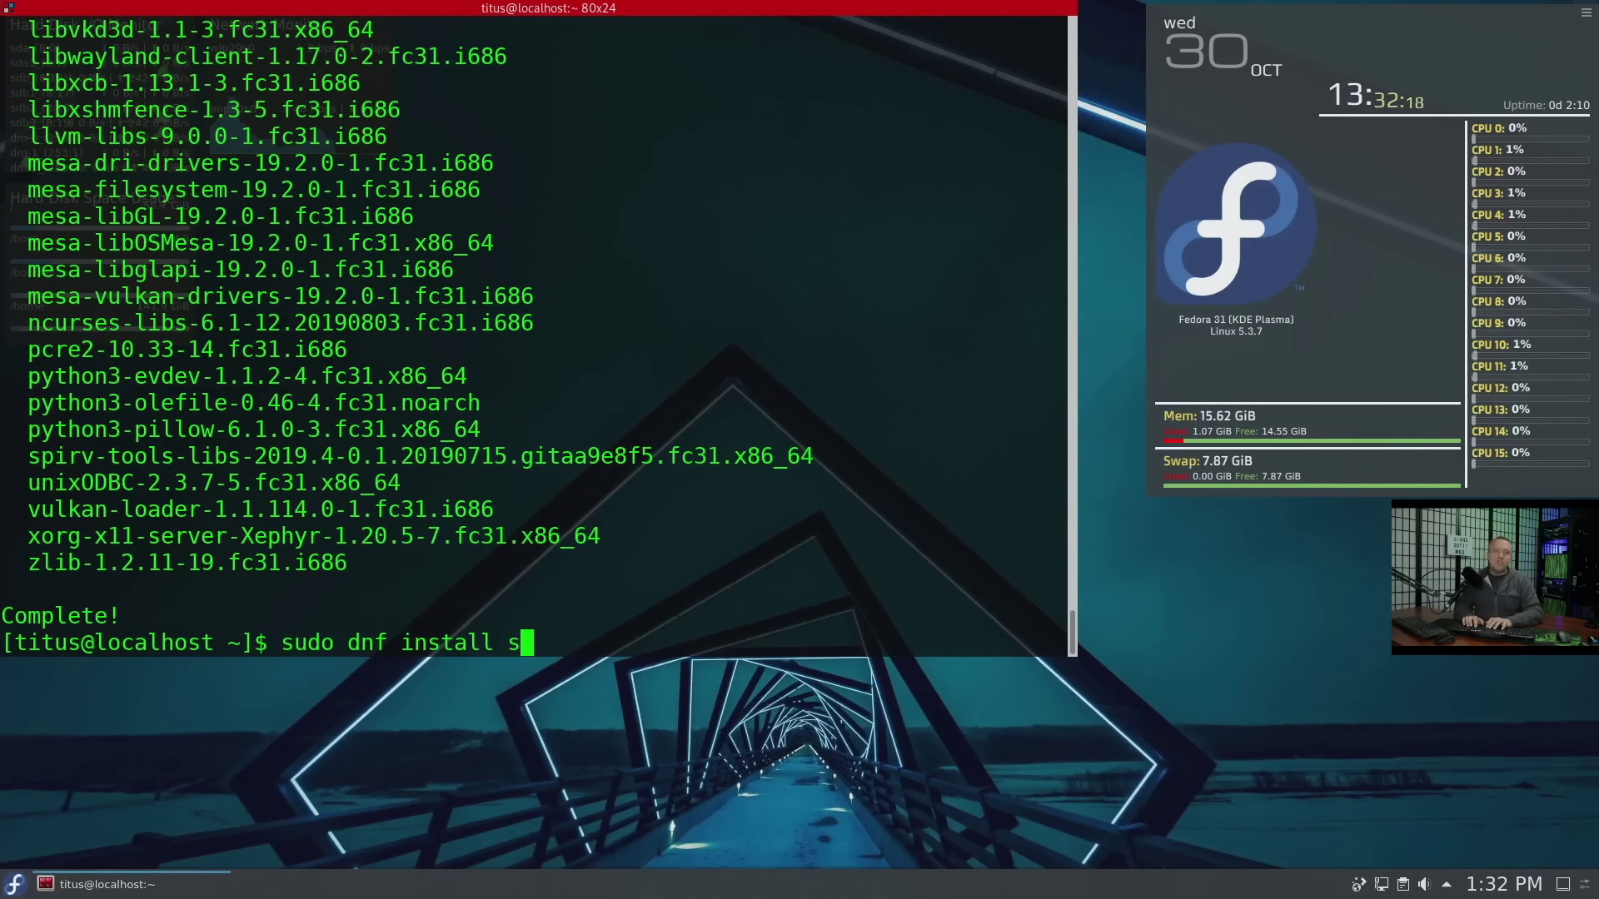
{"action": "type", "text": "team"}
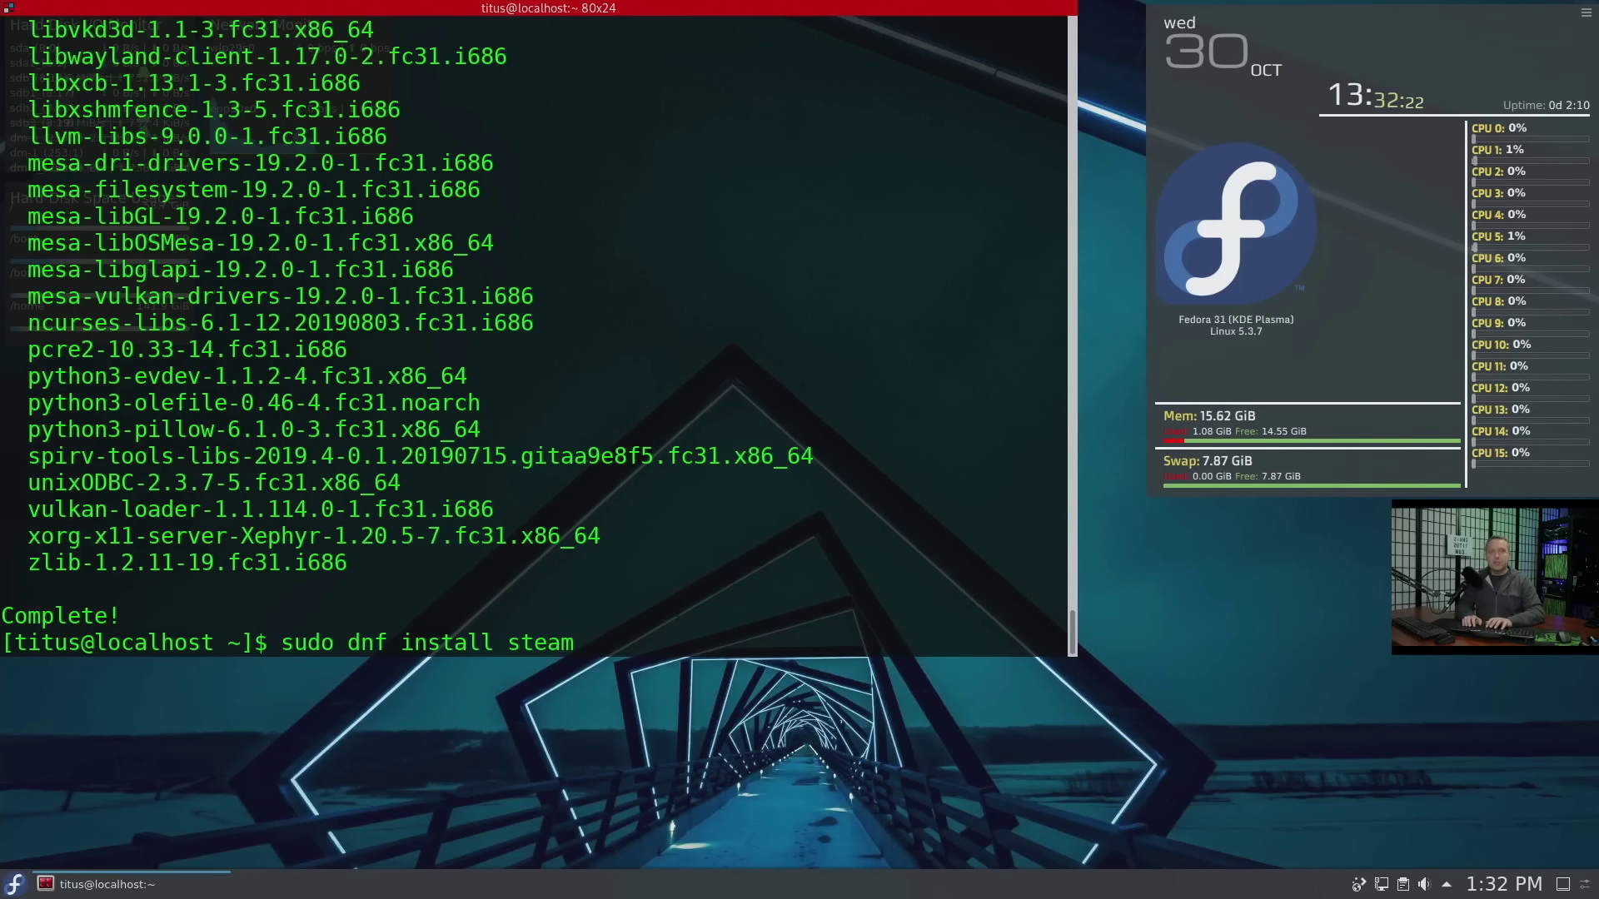
{"action": "key", "text": "Return"}
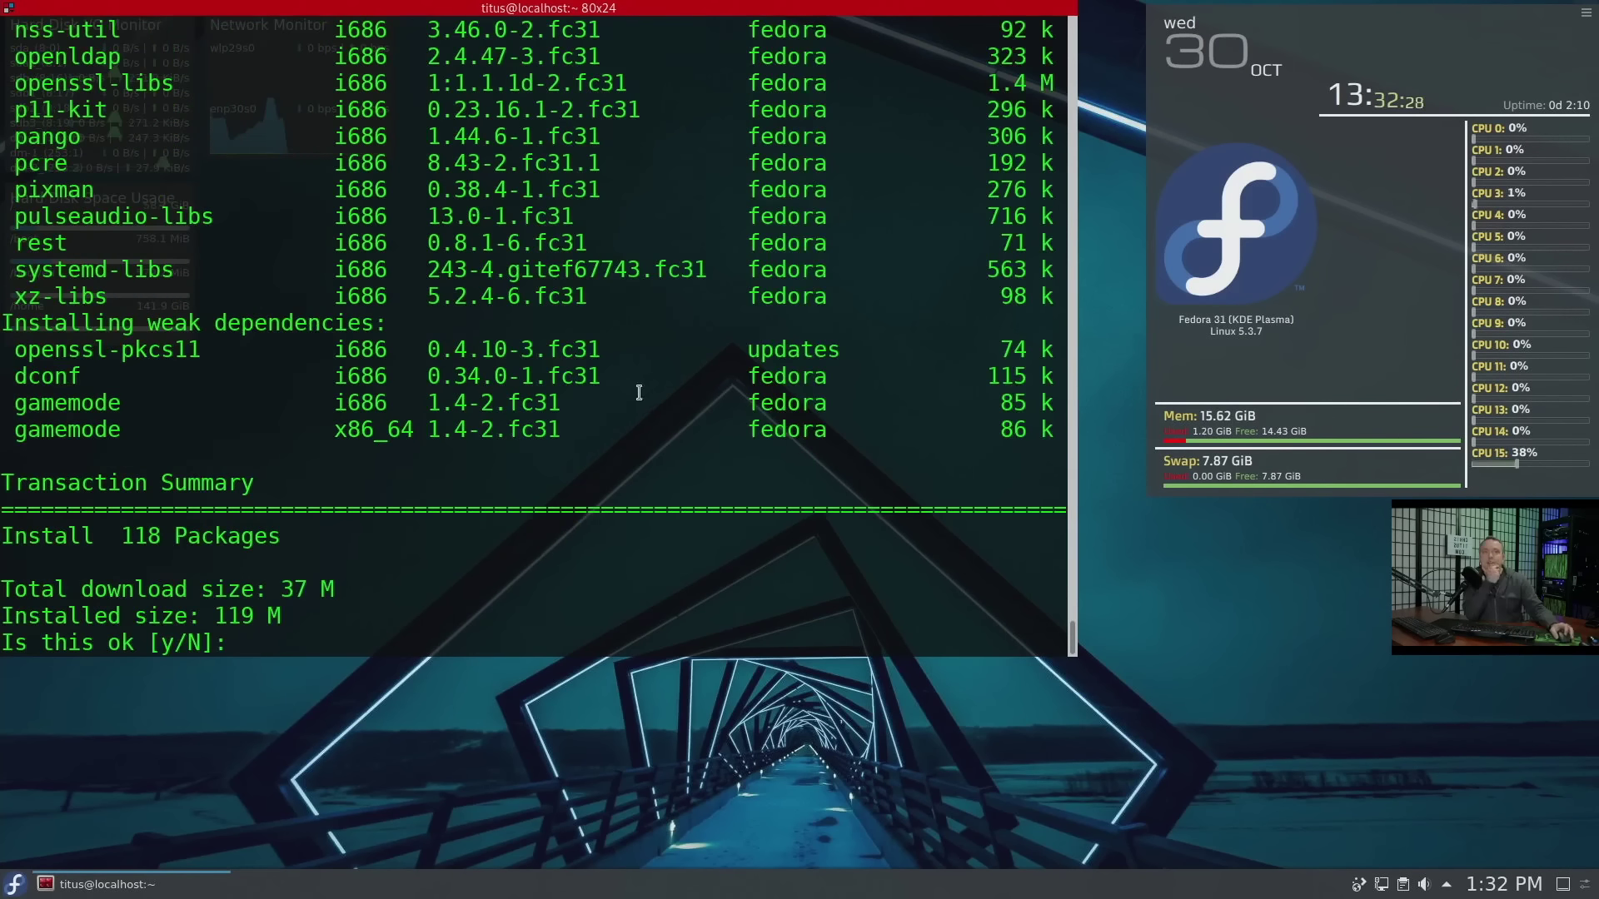
{"action": "scroll", "coordinate": [613, 404], "scroll_direction": "up", "scroll_amount": 14}
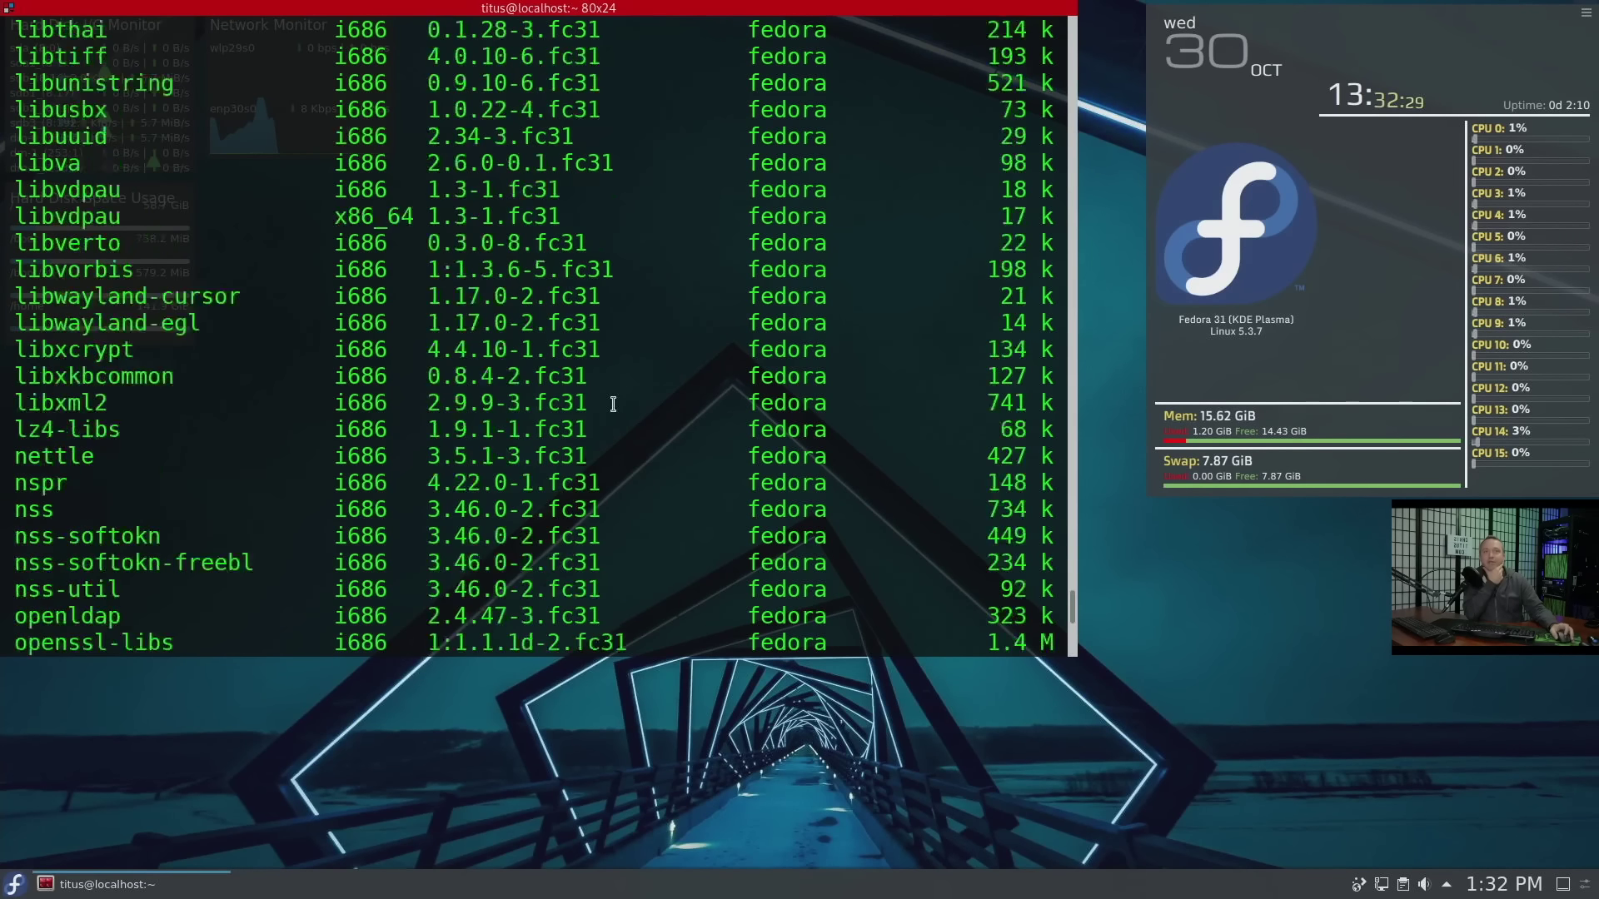
{"action": "scroll", "coordinate": [613, 404], "scroll_direction": "up", "scroll_amount": 16}
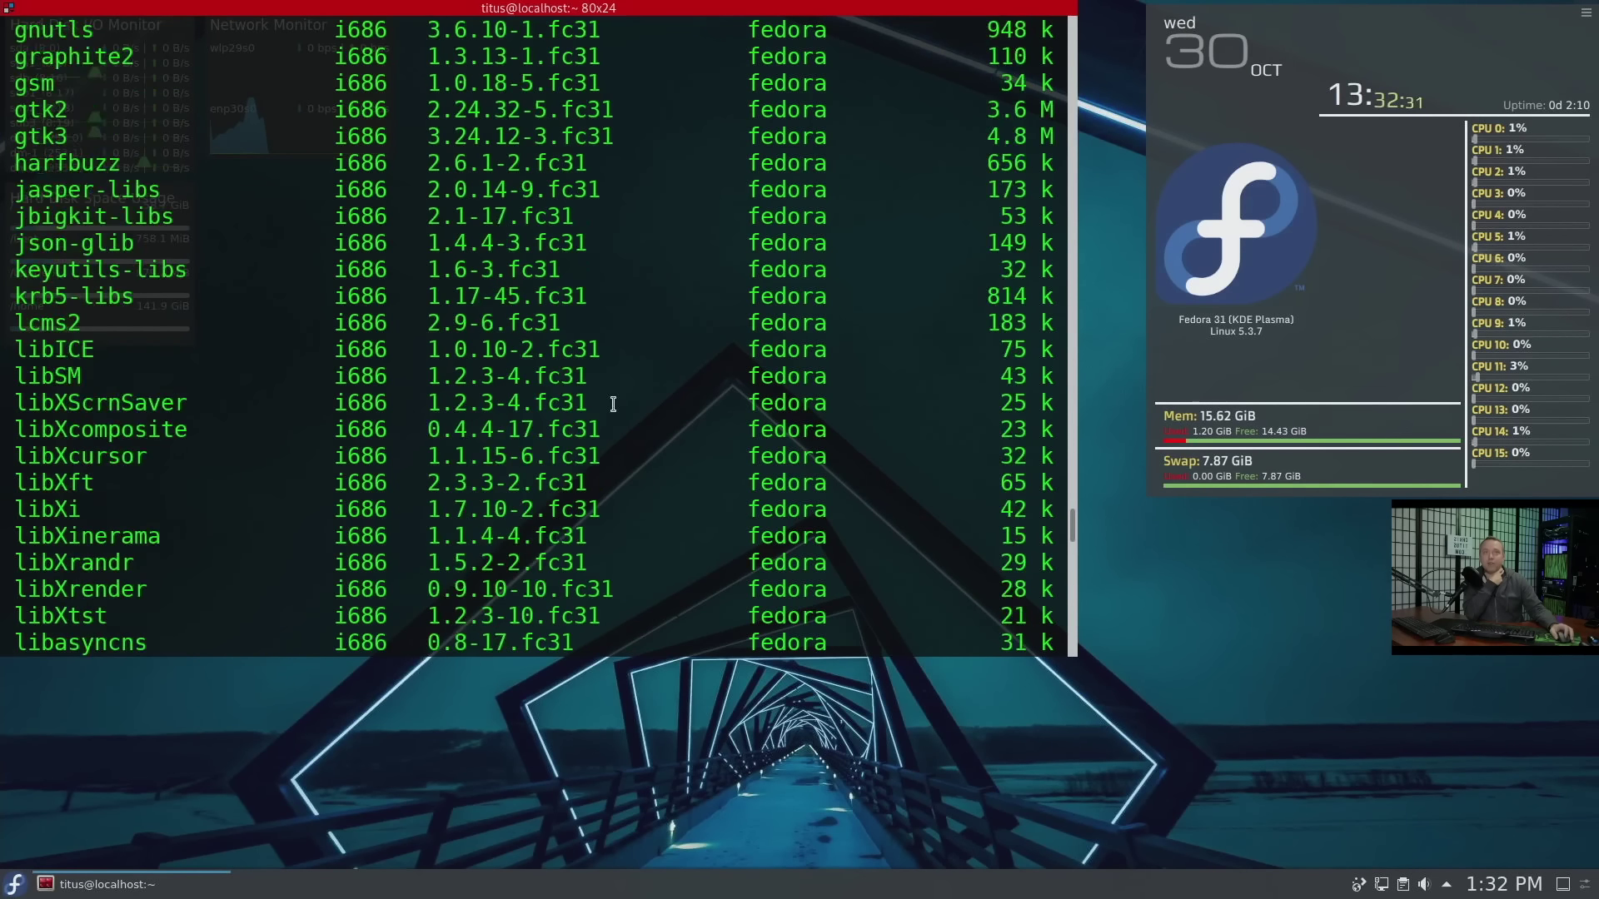
{"action": "scroll", "coordinate": [612, 404], "scroll_direction": "up", "scroll_amount": 6}
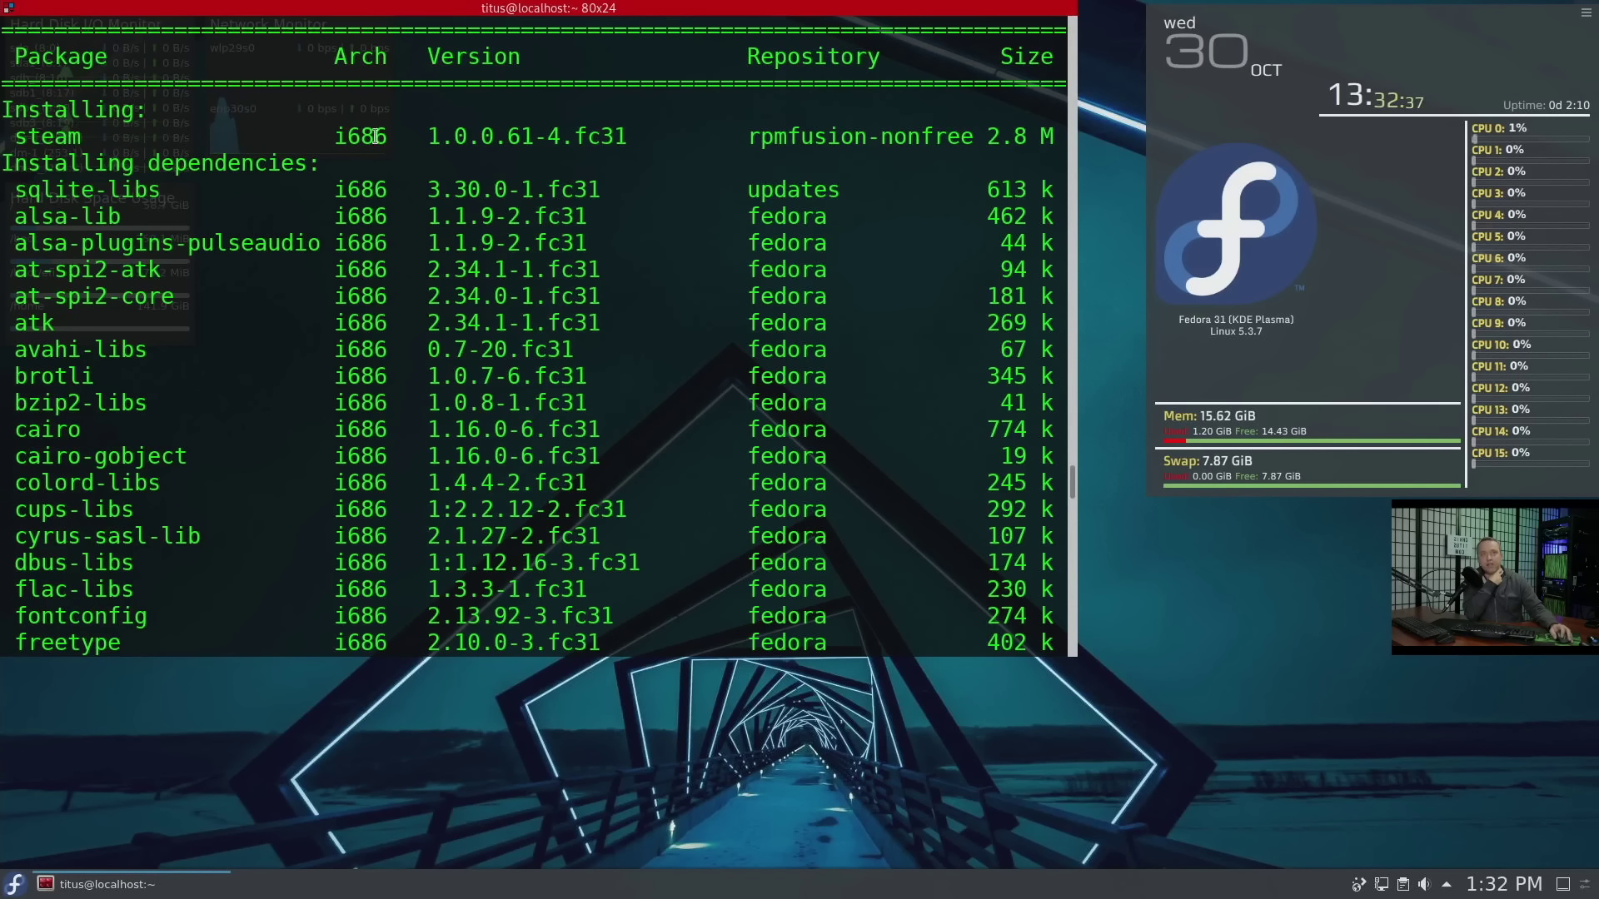
{"action": "scroll", "coordinate": [465, 430], "scroll_direction": "down", "scroll_amount": 15}
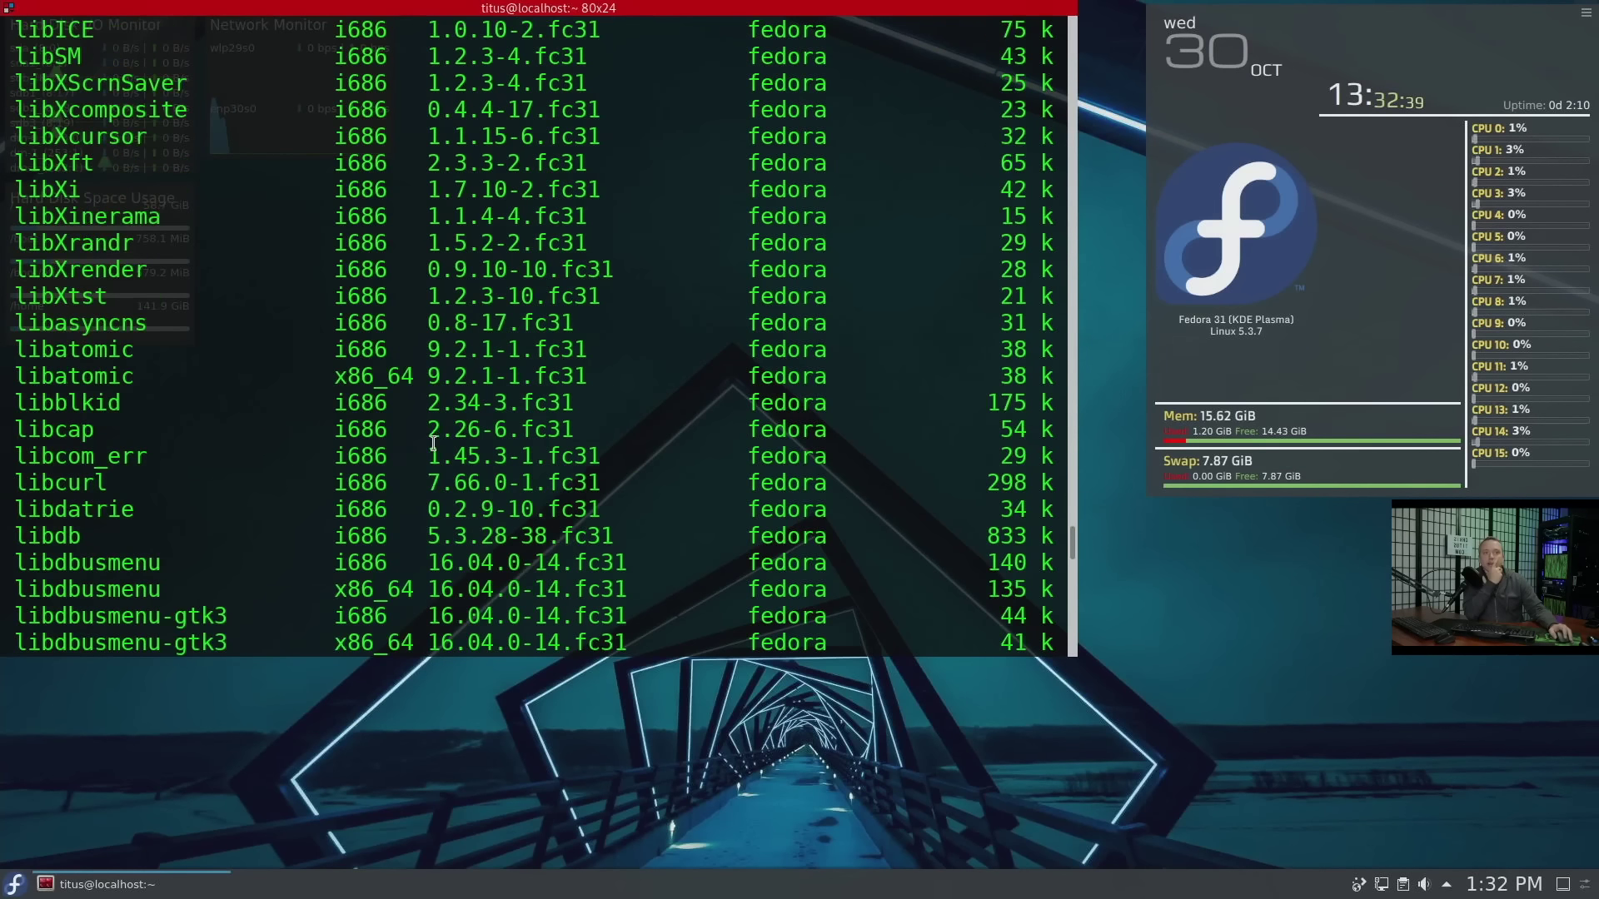
{"action": "scroll", "coordinate": [434, 442], "scroll_direction": "down", "scroll_amount": 20}
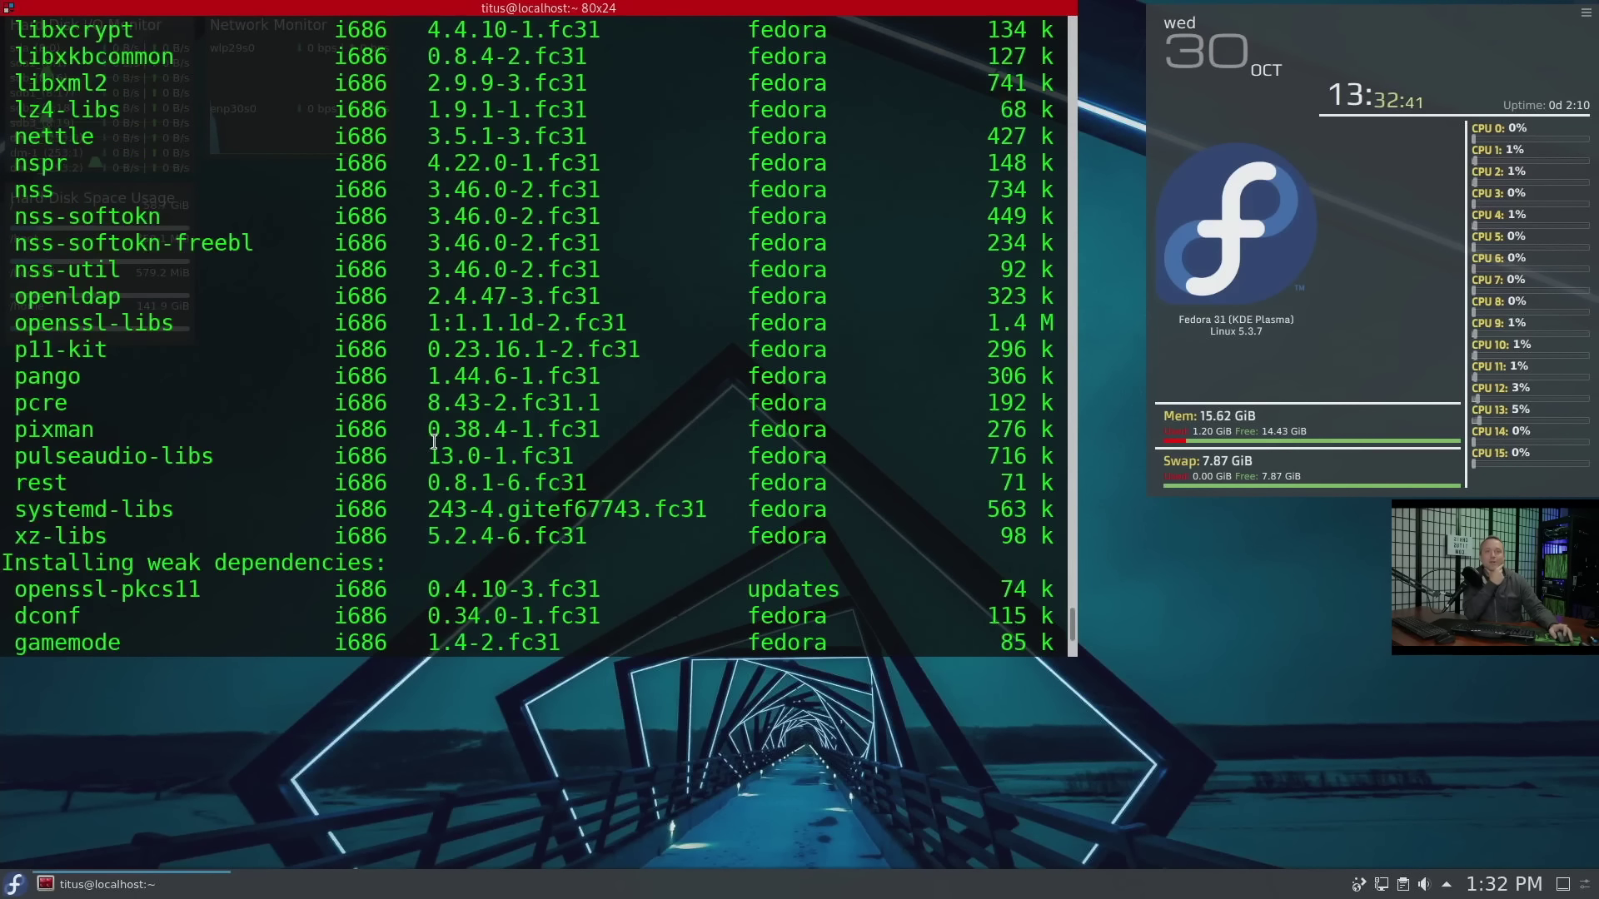
{"action": "type", "text": "y"}
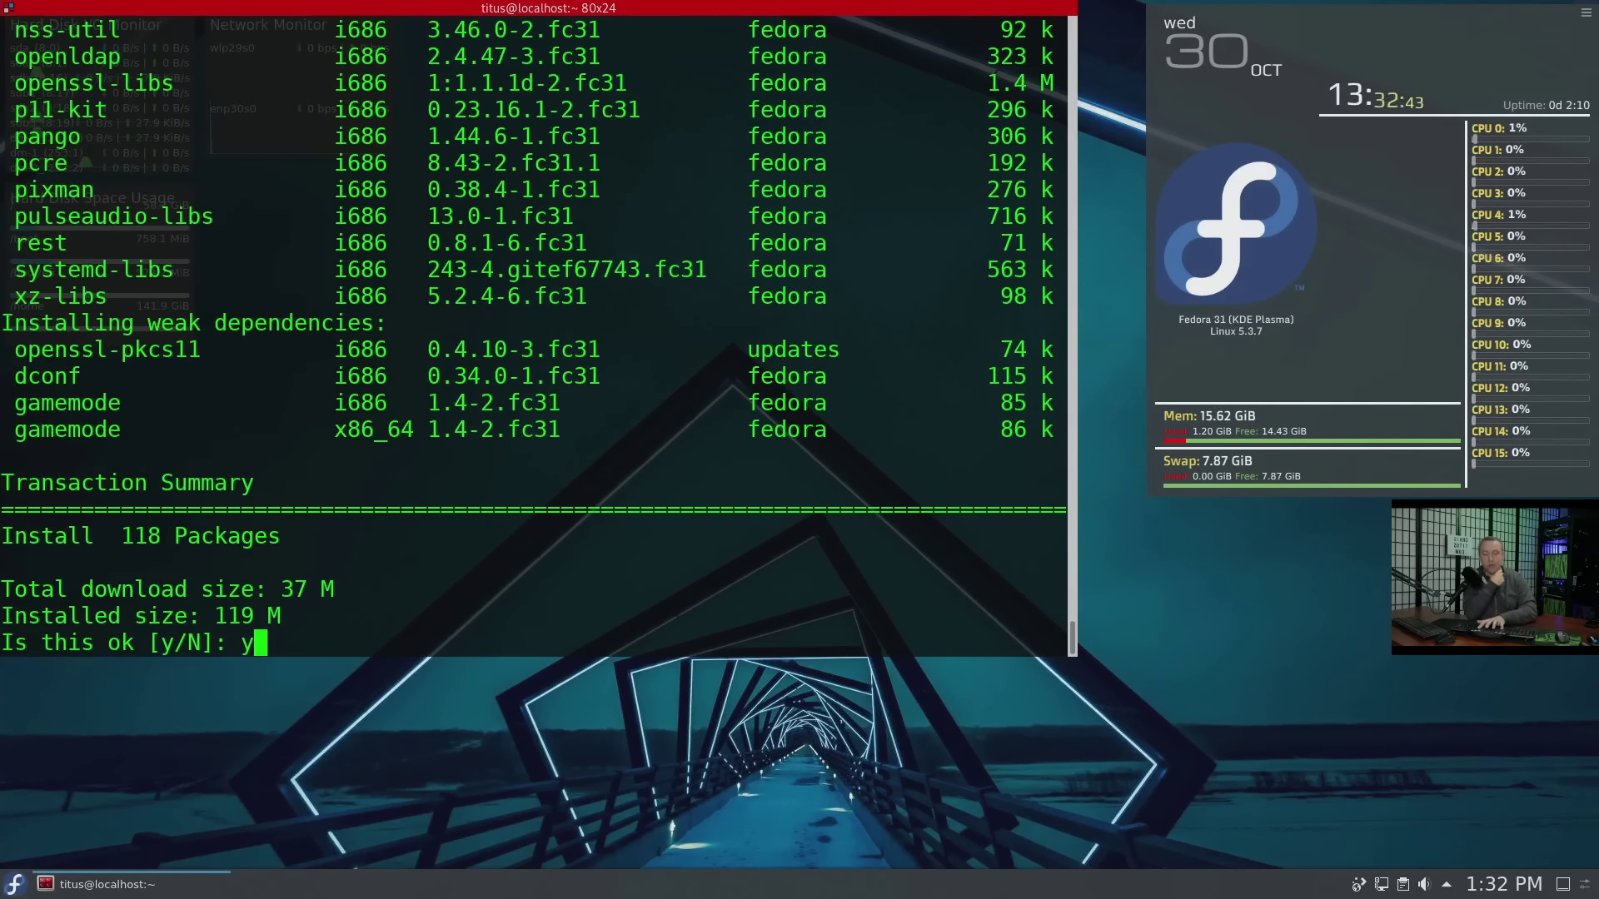
{"action": "key", "text": "Return"}
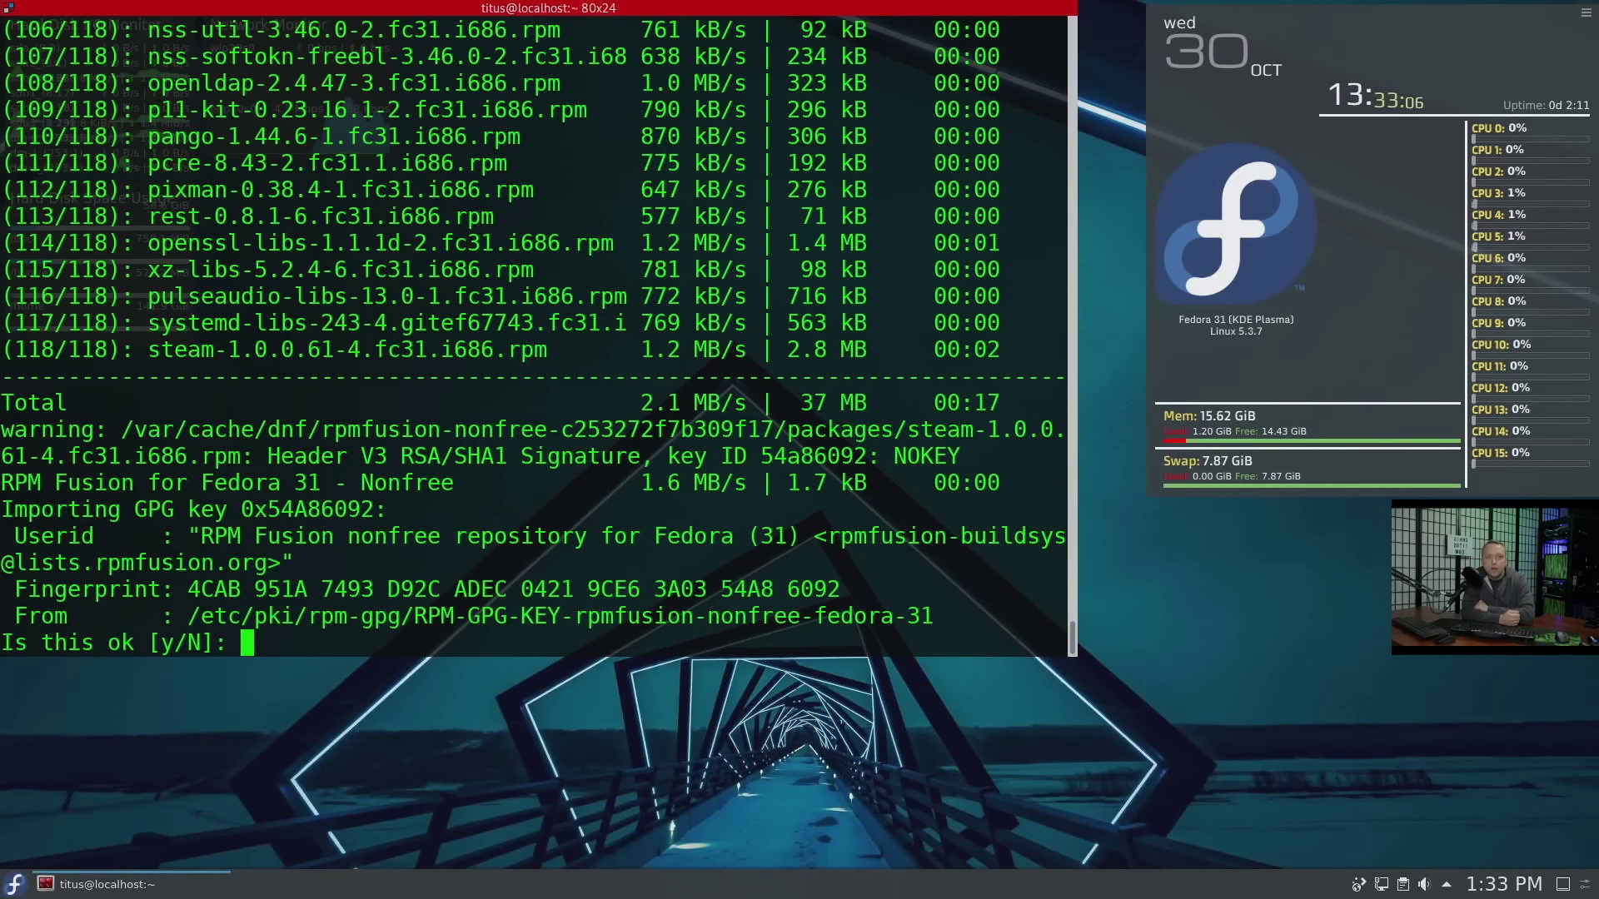
Step: Accept the RPM Fusion nonfree signing key, then exit the terminal
{"action": "key", "text": "Return"}
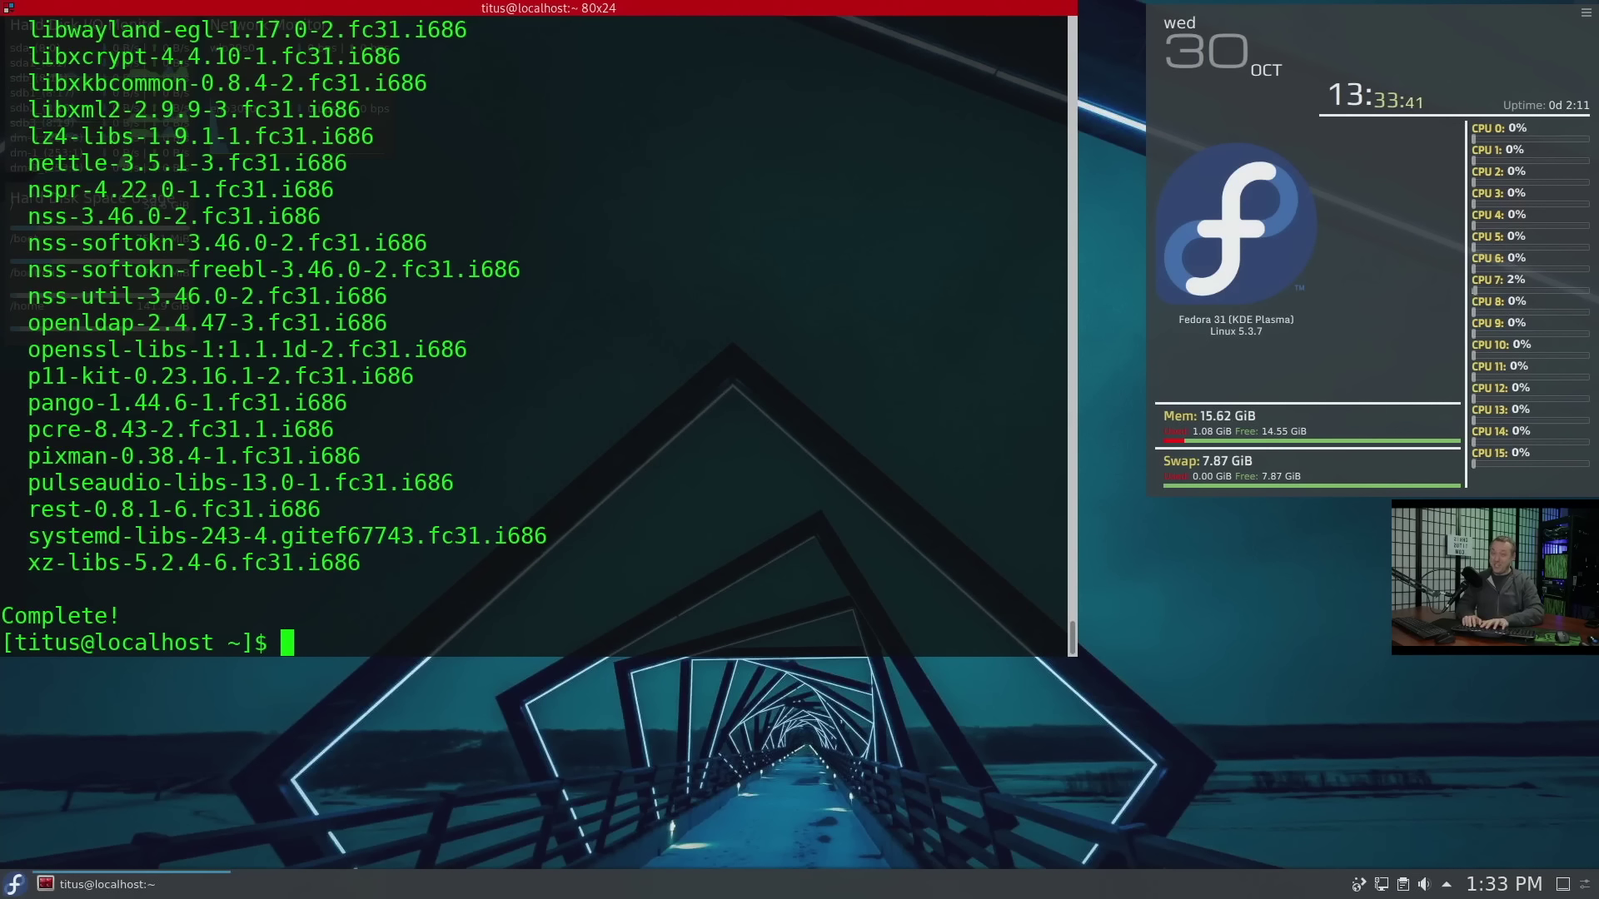
{"action": "type", "text": "exit"}
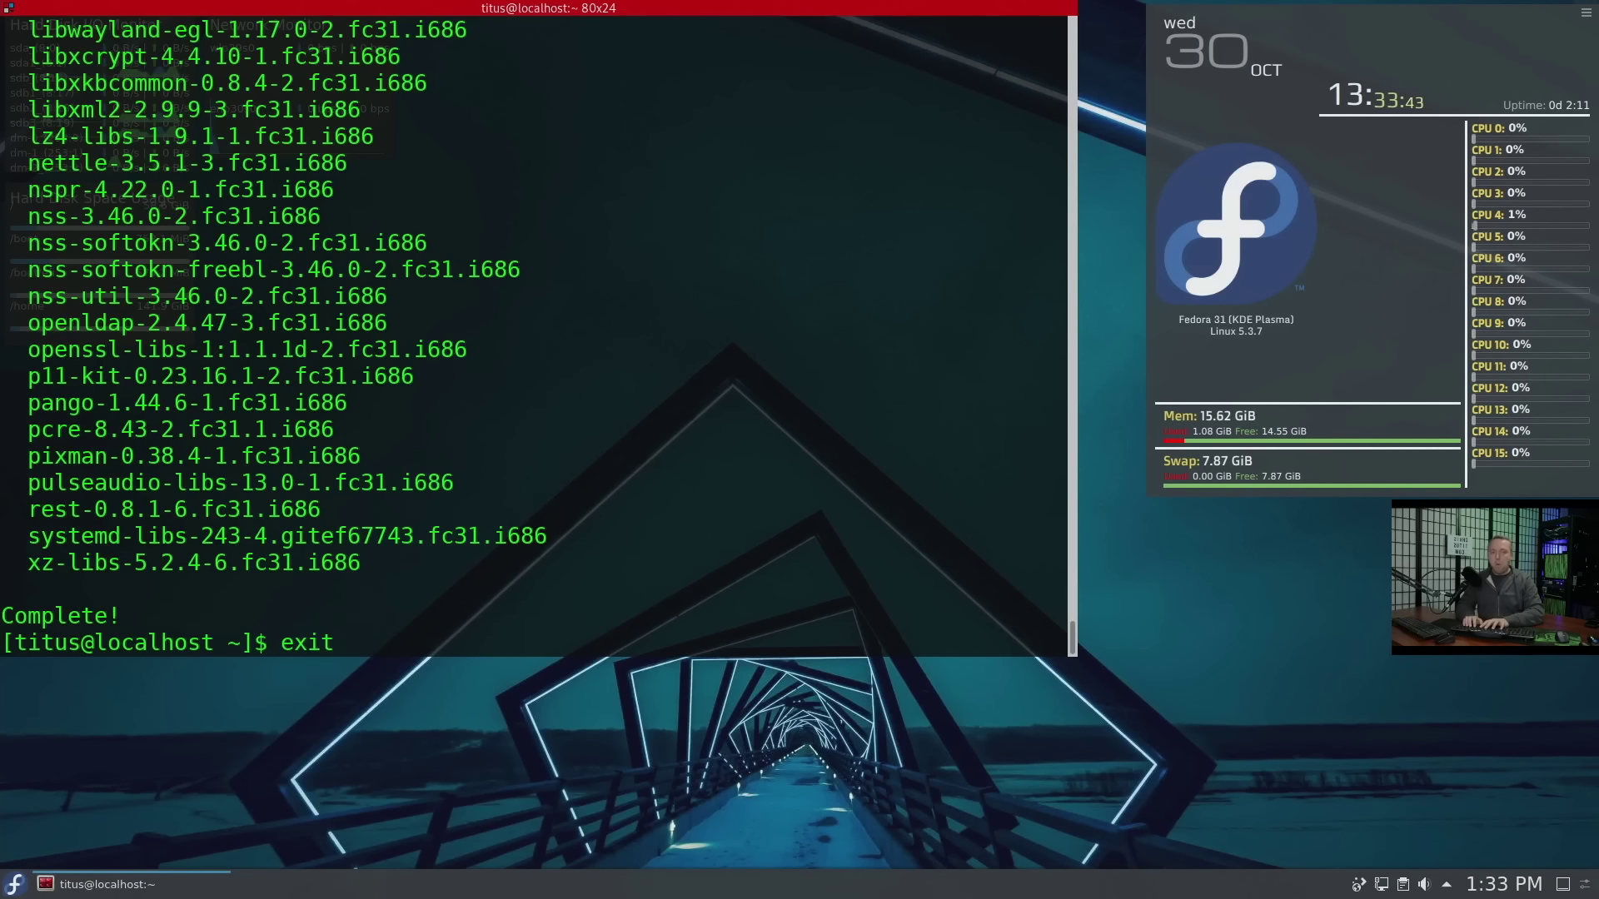
{"action": "key", "text": "Return"}
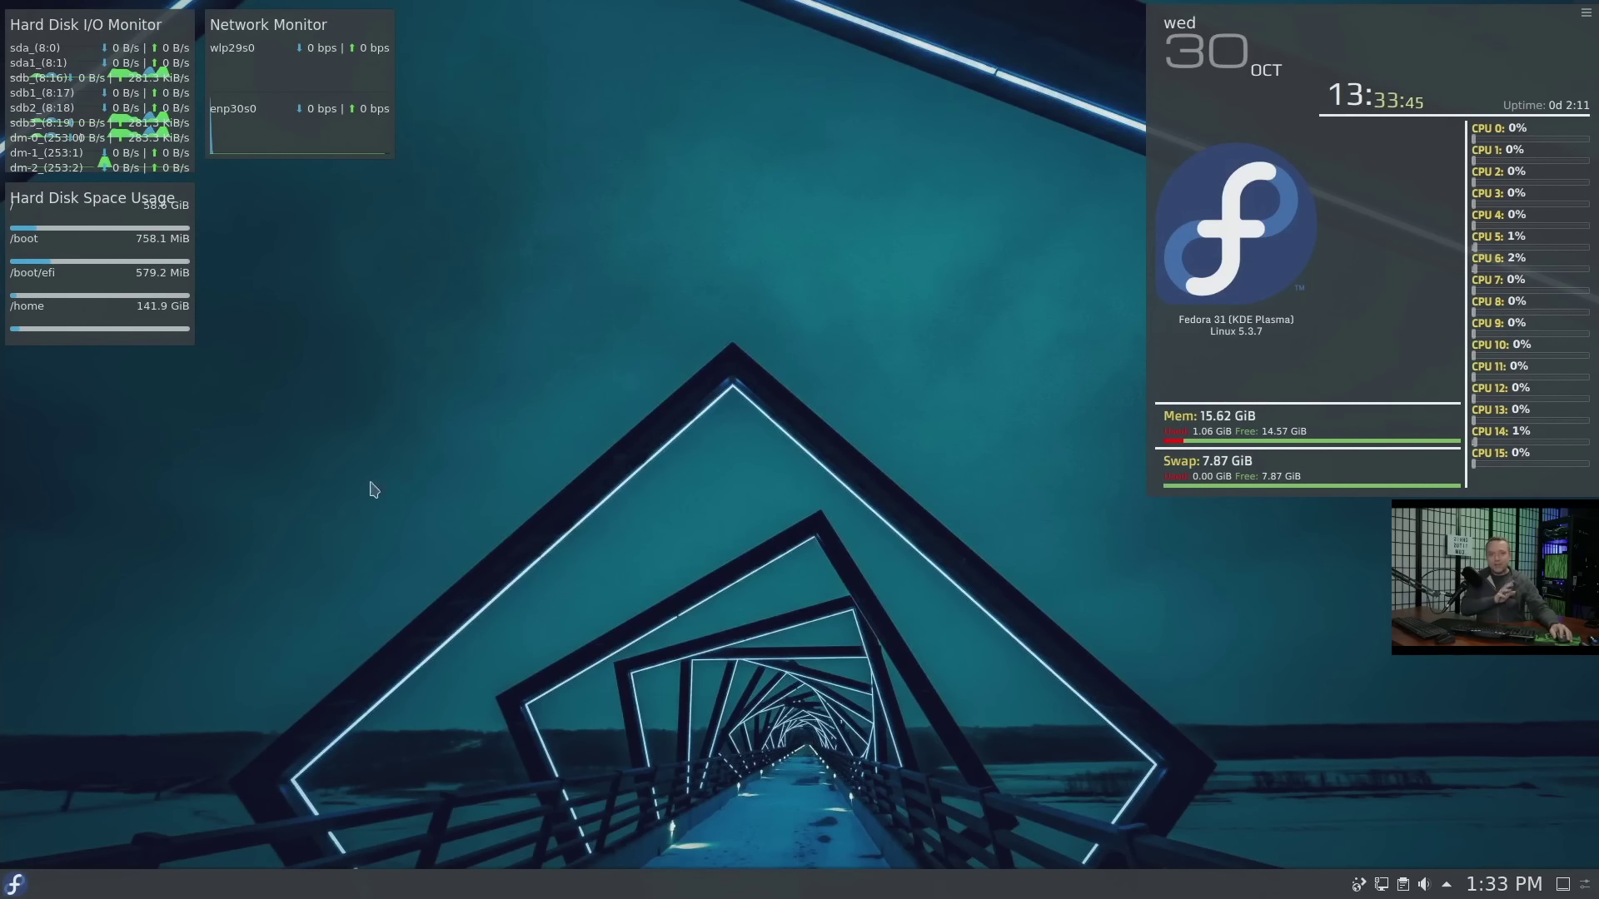
Step: Launch Lutris and stop the donation message from showing again
{"action": "left_click", "coordinate": [15, 884]}
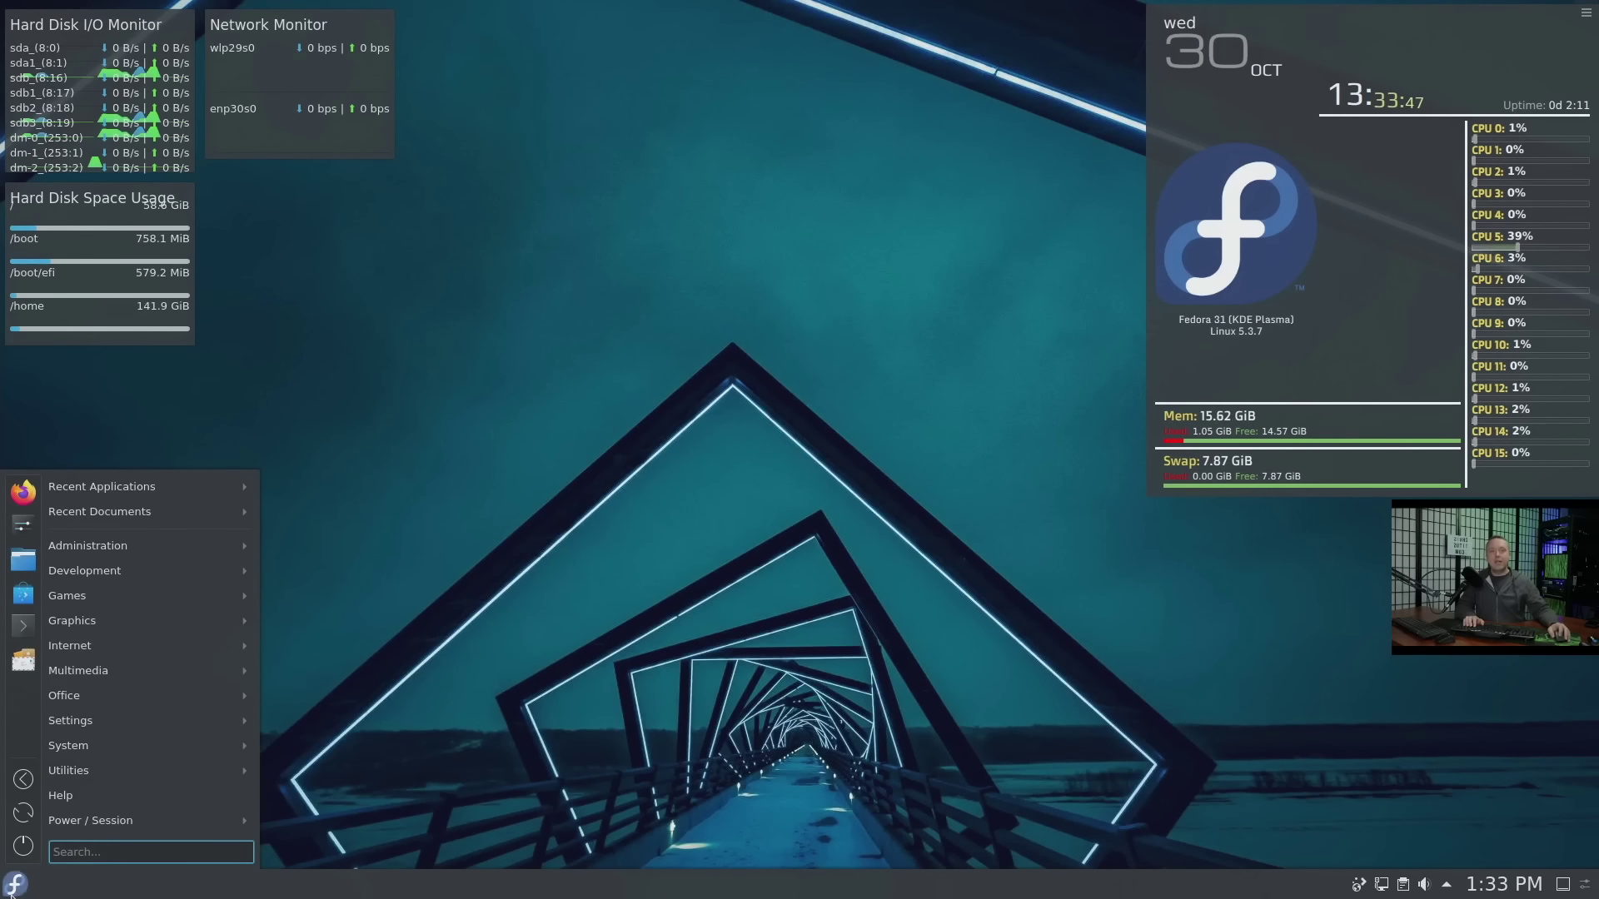
{"action": "left_click", "coordinate": [756, 493]}
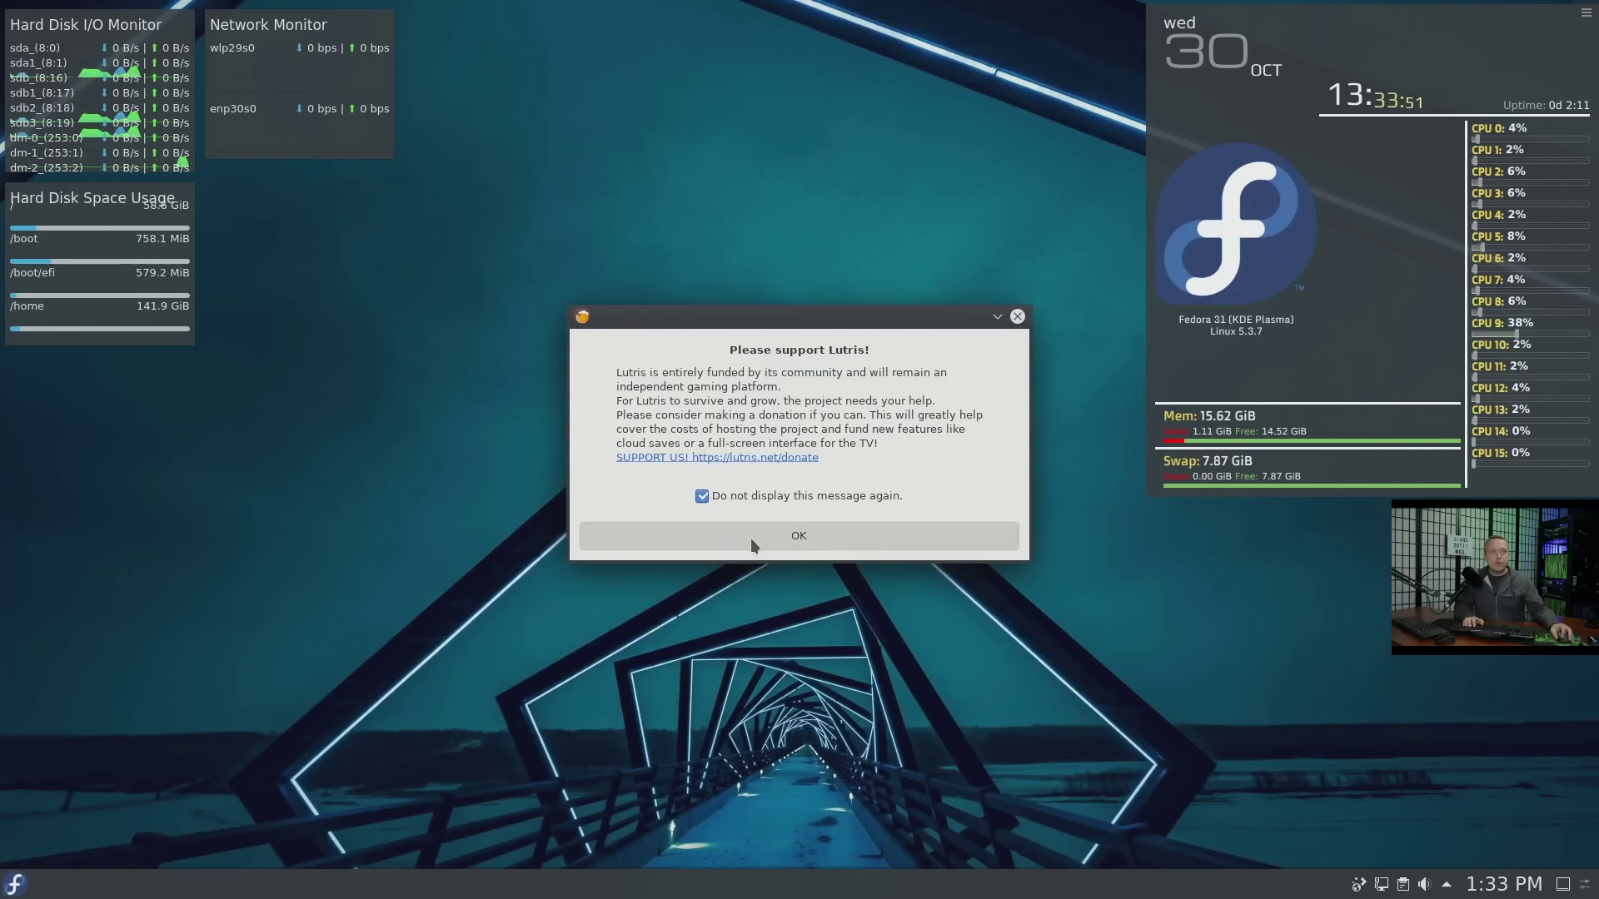
{"action": "left_click", "coordinate": [751, 543]}
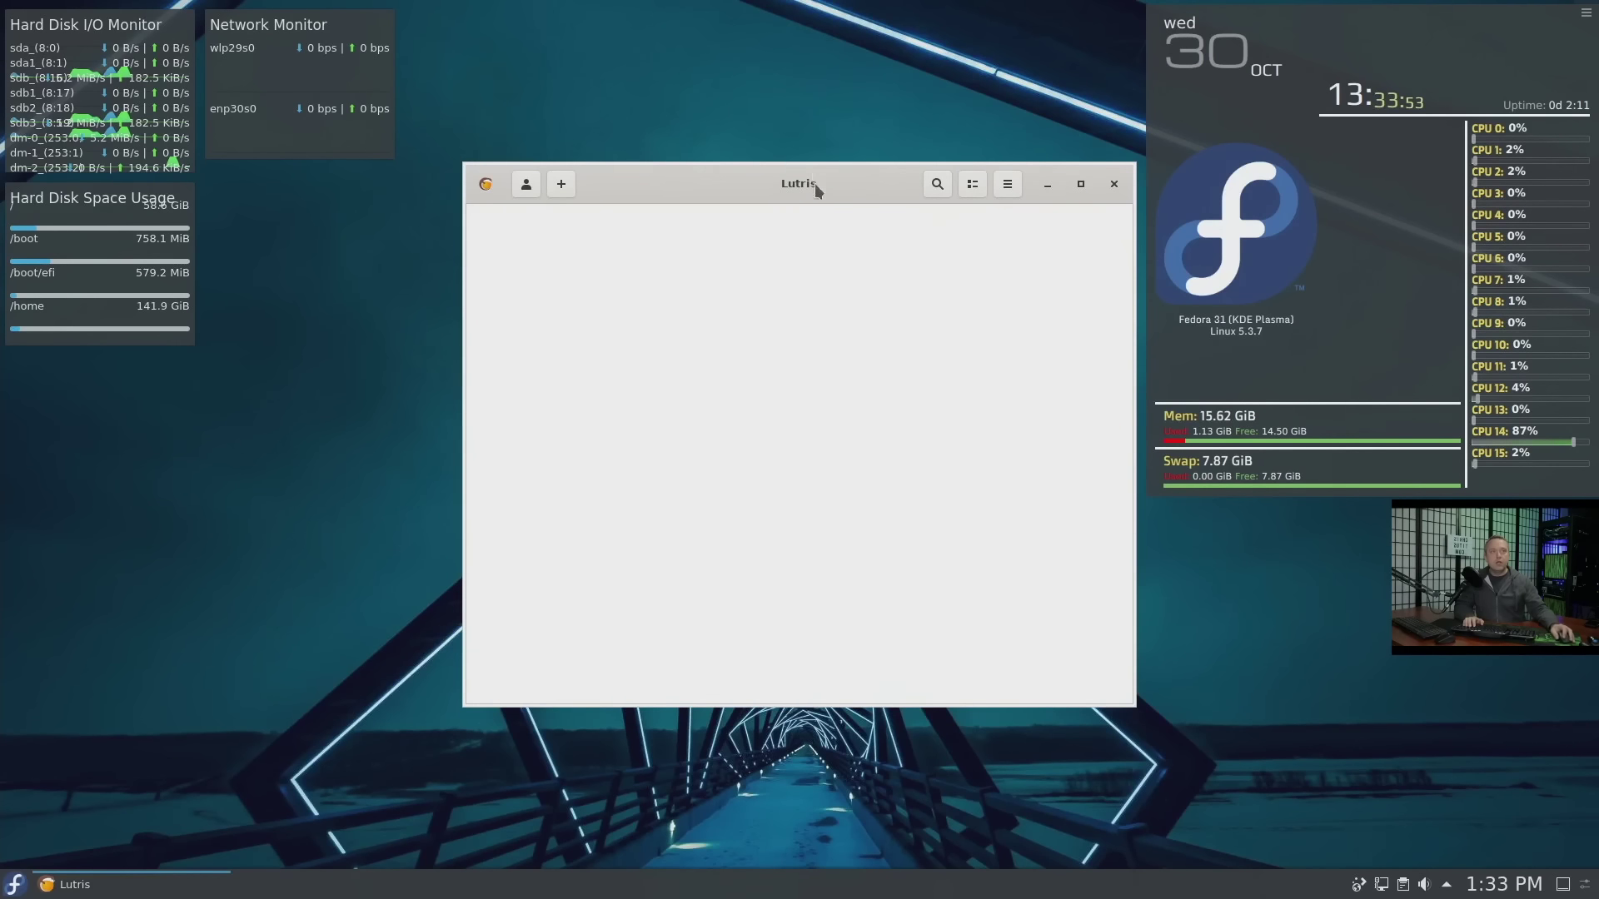
{"action": "left_click_drag", "start_coordinate": [815, 183], "coordinate": [423, 231]}
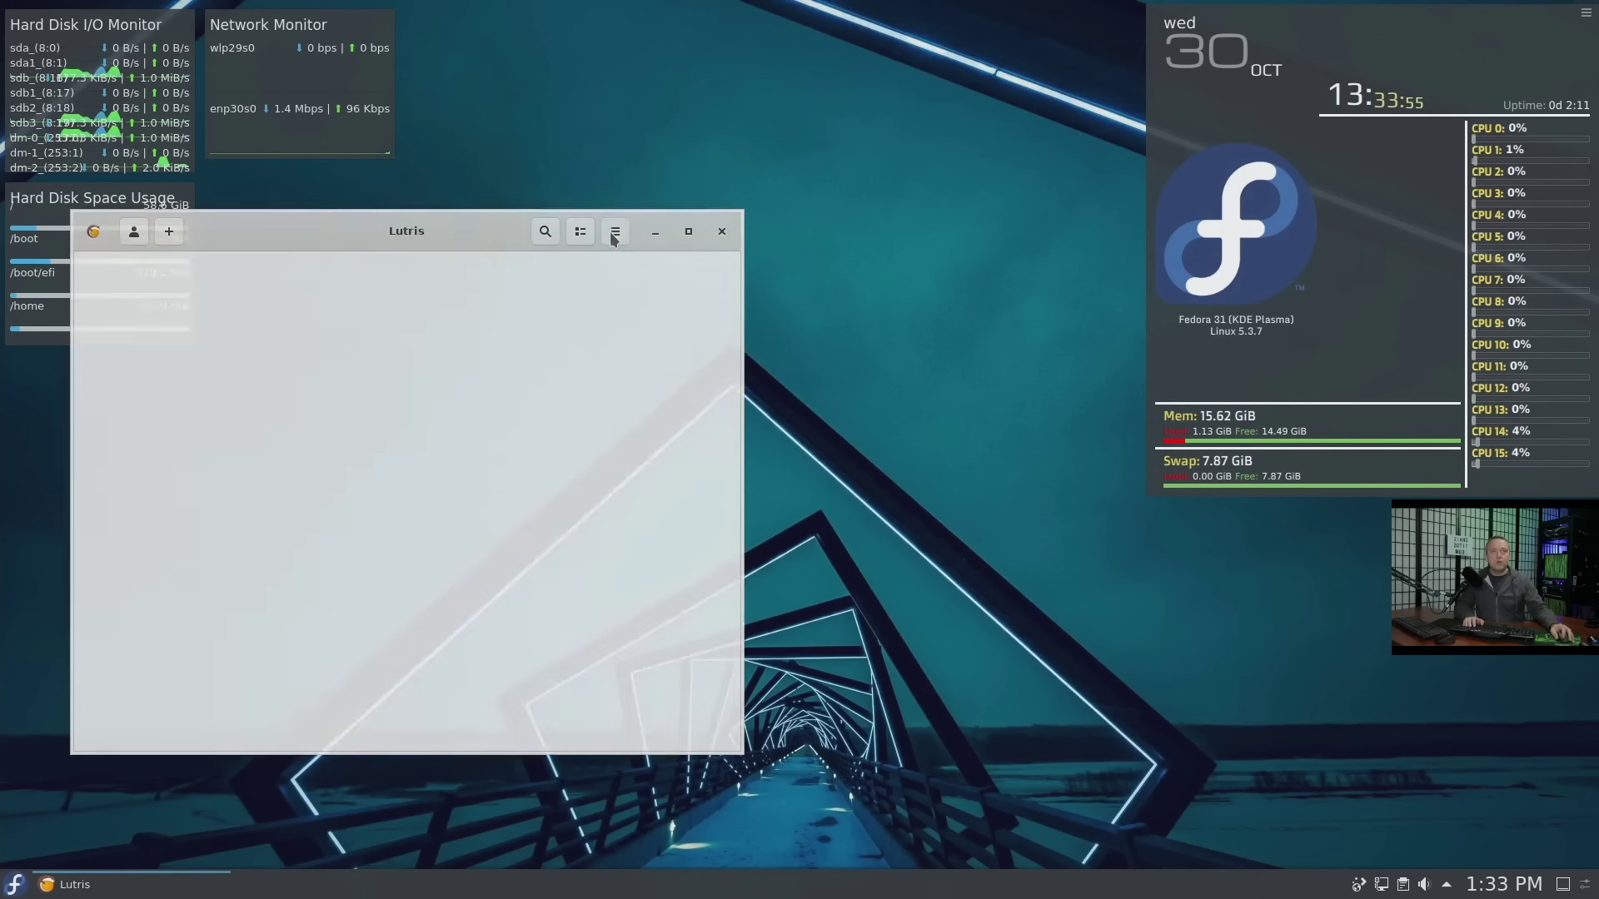
Step: Switch Lutris to the dark theme in its view options
{"action": "left_click", "coordinate": [614, 238]}
{"action": "left_click", "coordinate": [680, 337]}
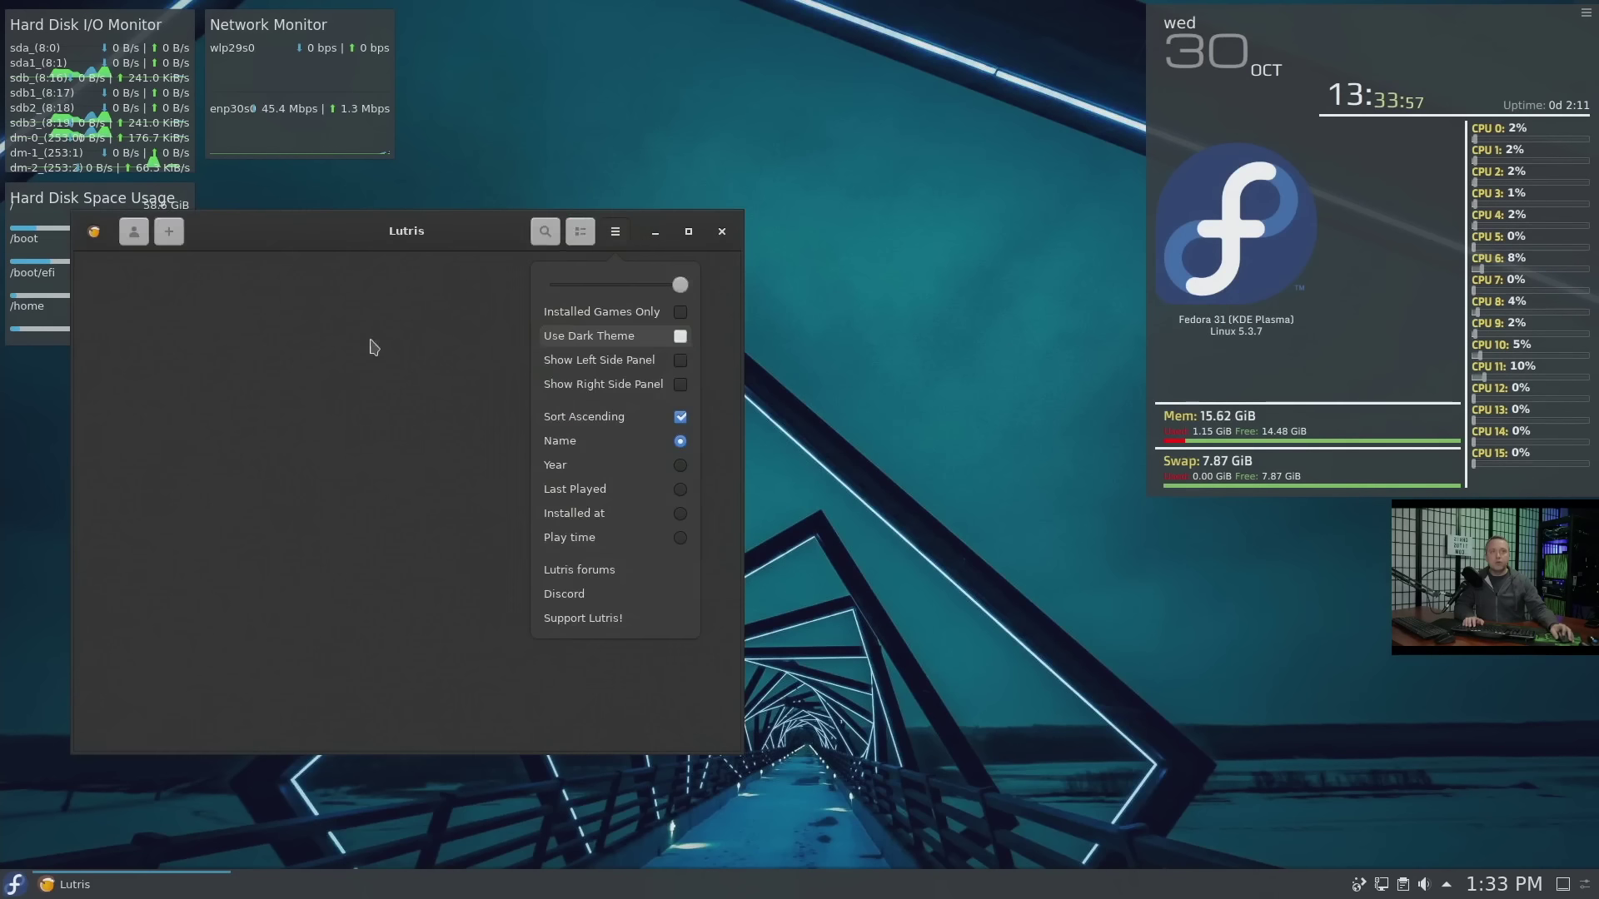
{"action": "left_click", "coordinate": [374, 346]}
Step: Review the system and general options in Lutris Preferences, then close Lutris
{"action": "left_click", "coordinate": [94, 233]}
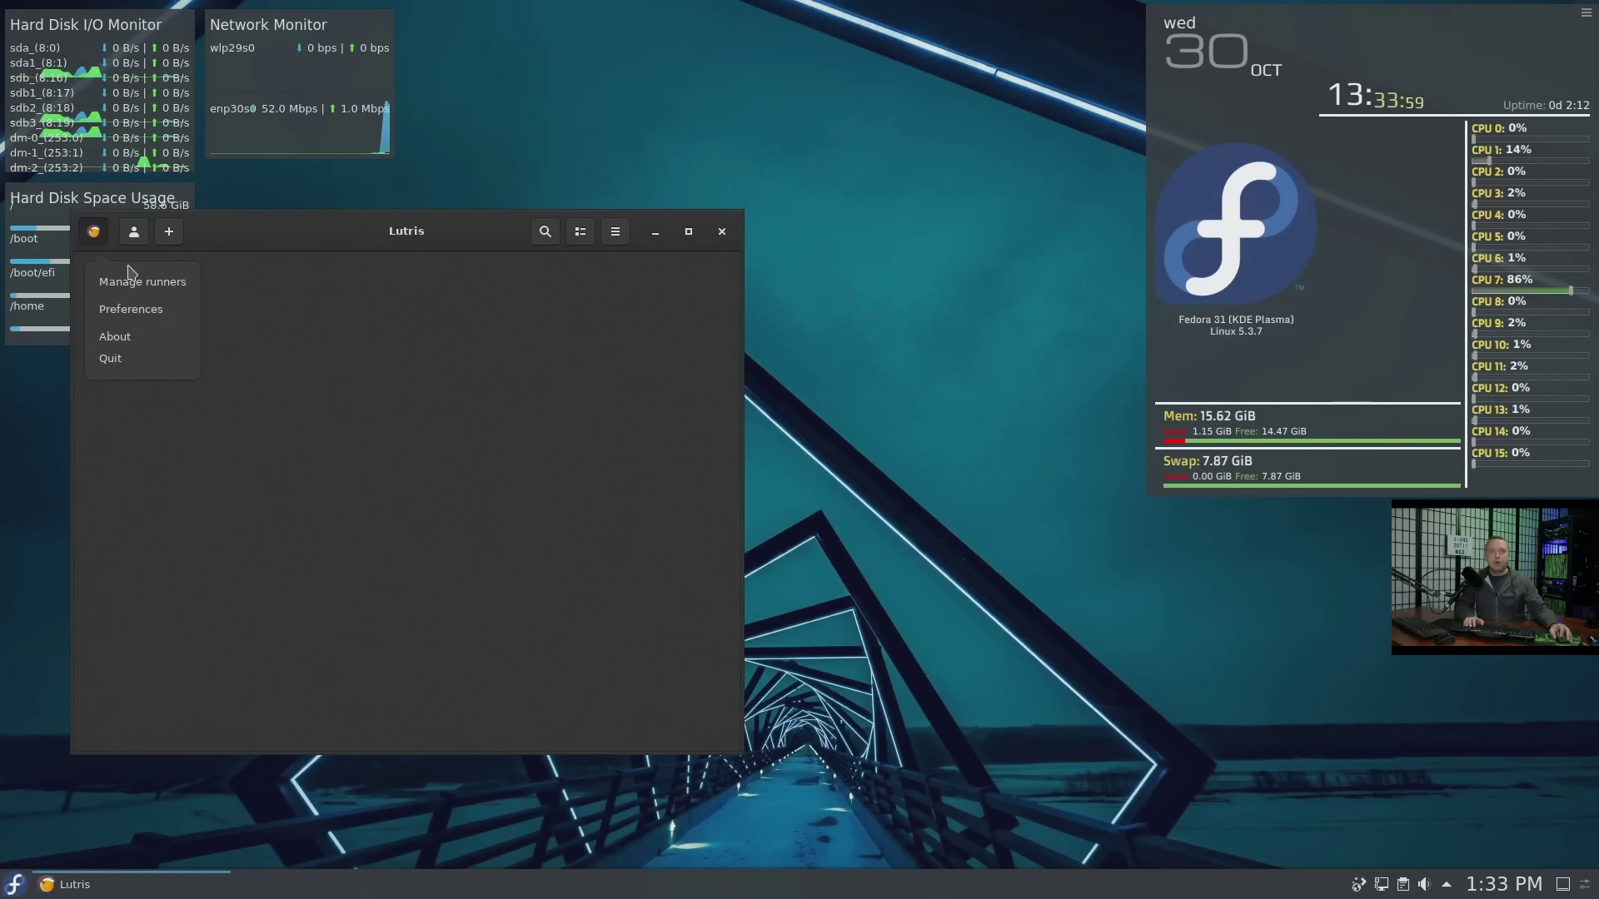
{"action": "left_click", "coordinate": [133, 312]}
{"action": "left_click", "coordinate": [270, 293]}
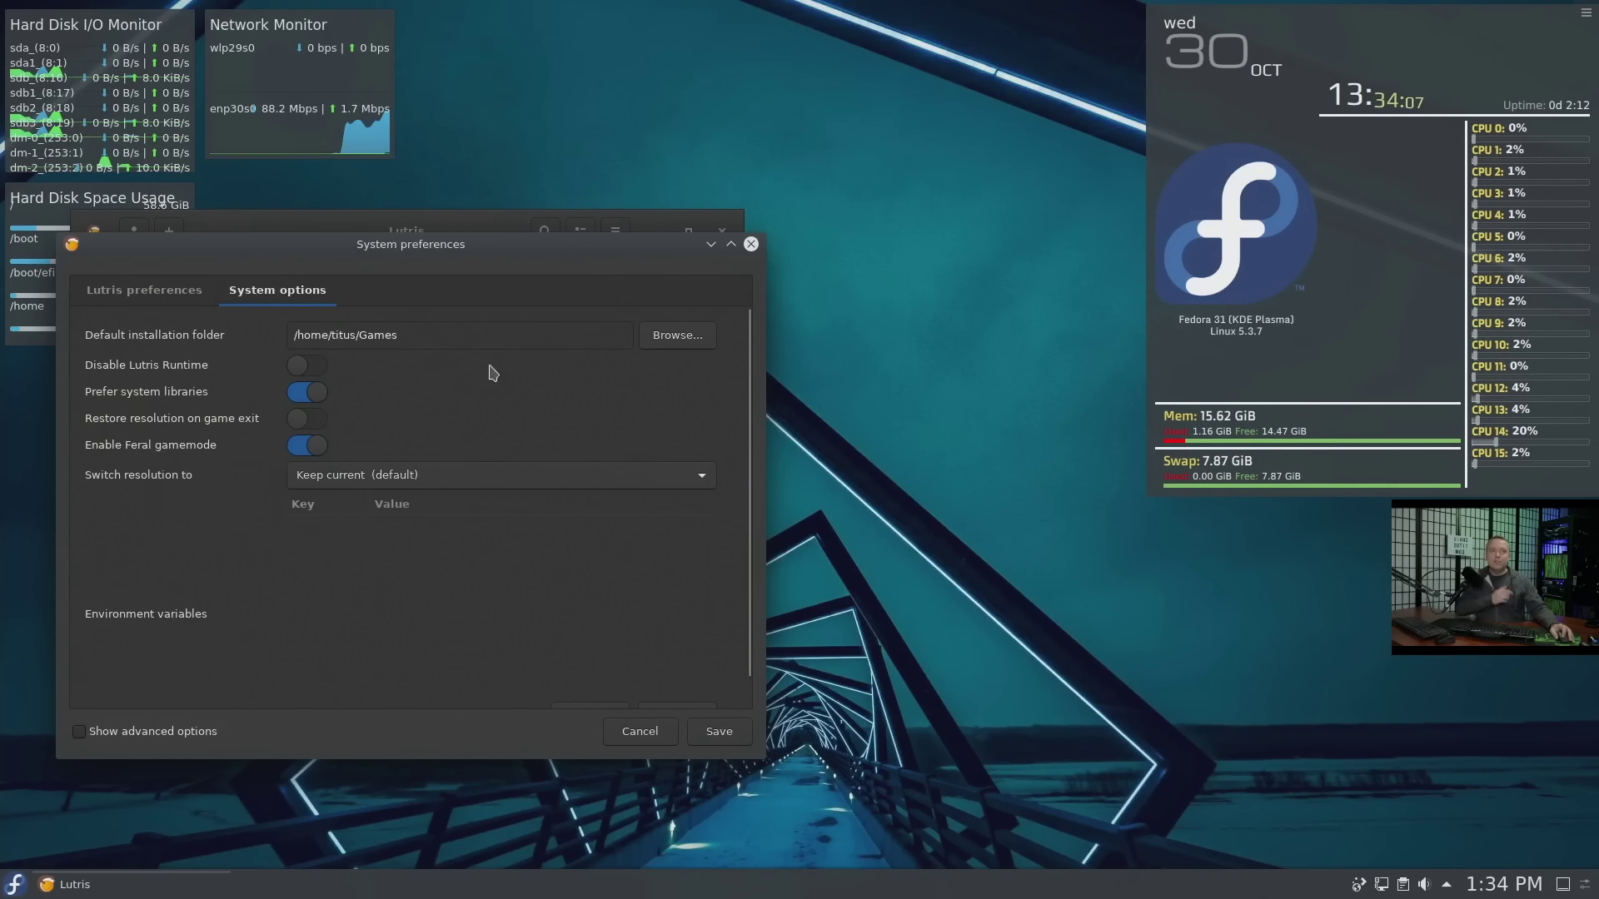
{"action": "left_click", "coordinate": [161, 308]}
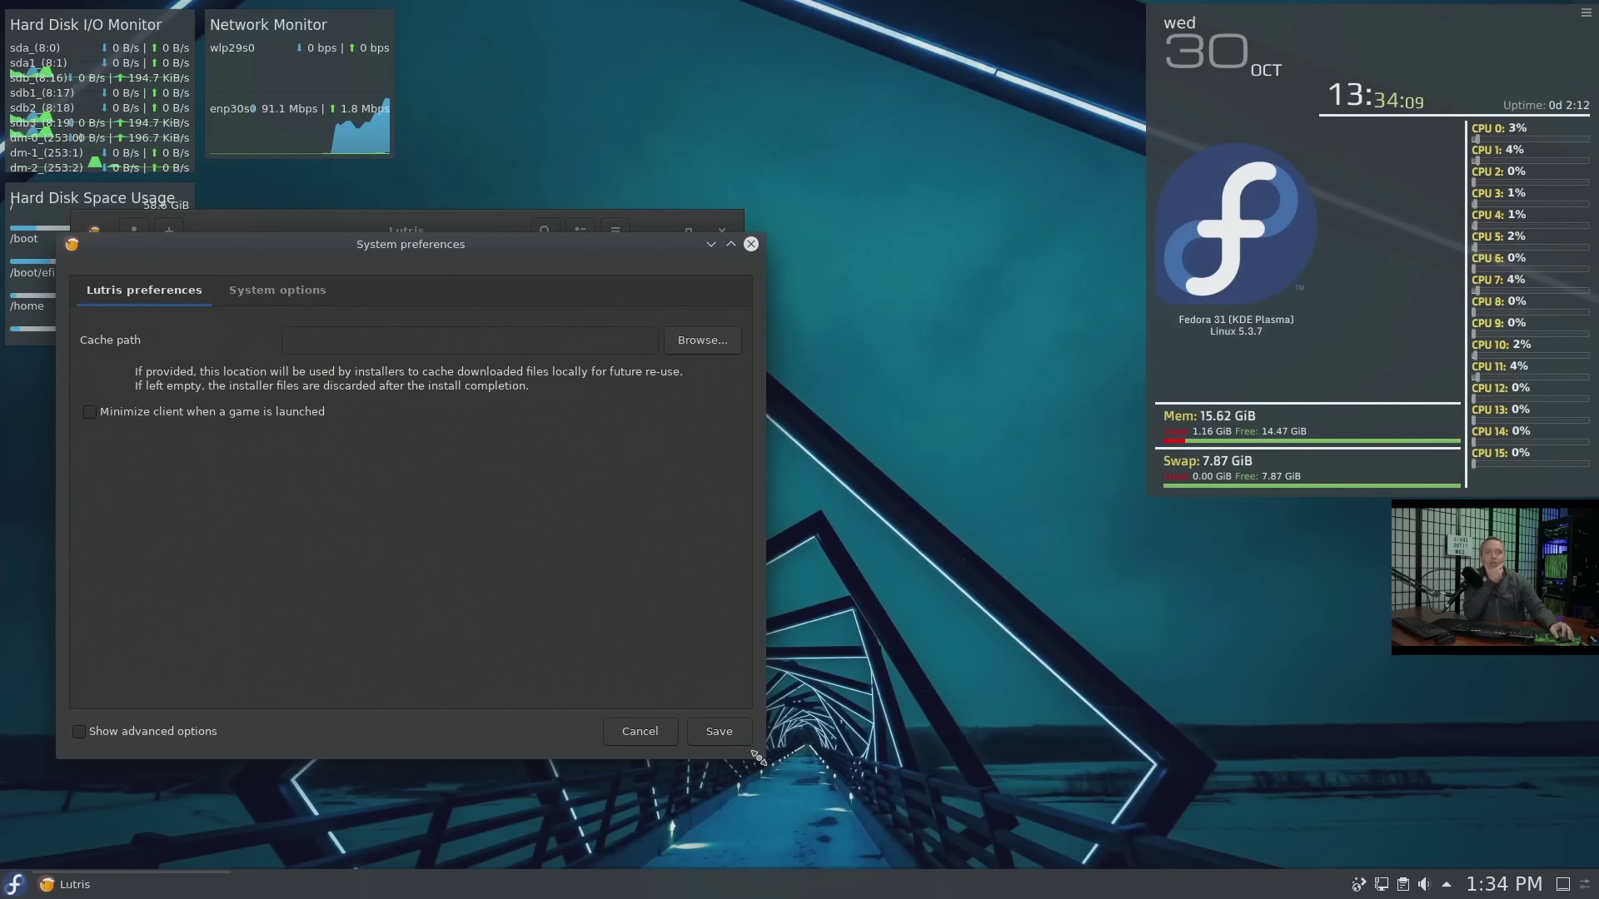
{"action": "left_click", "coordinate": [714, 732]}
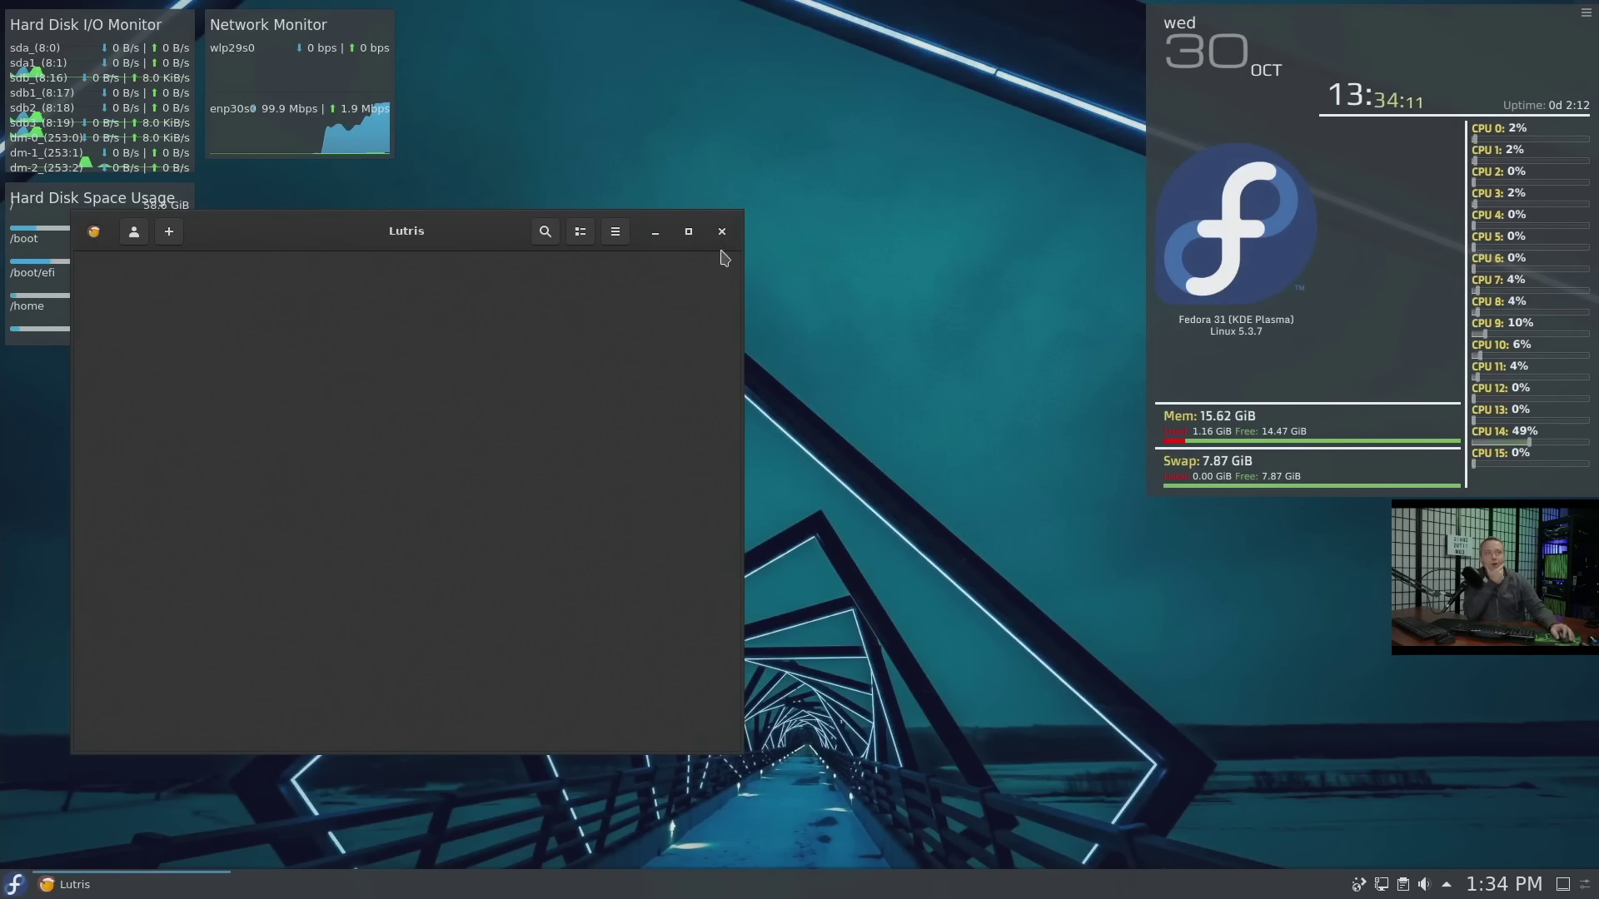
{"action": "left_click", "coordinate": [721, 232]}
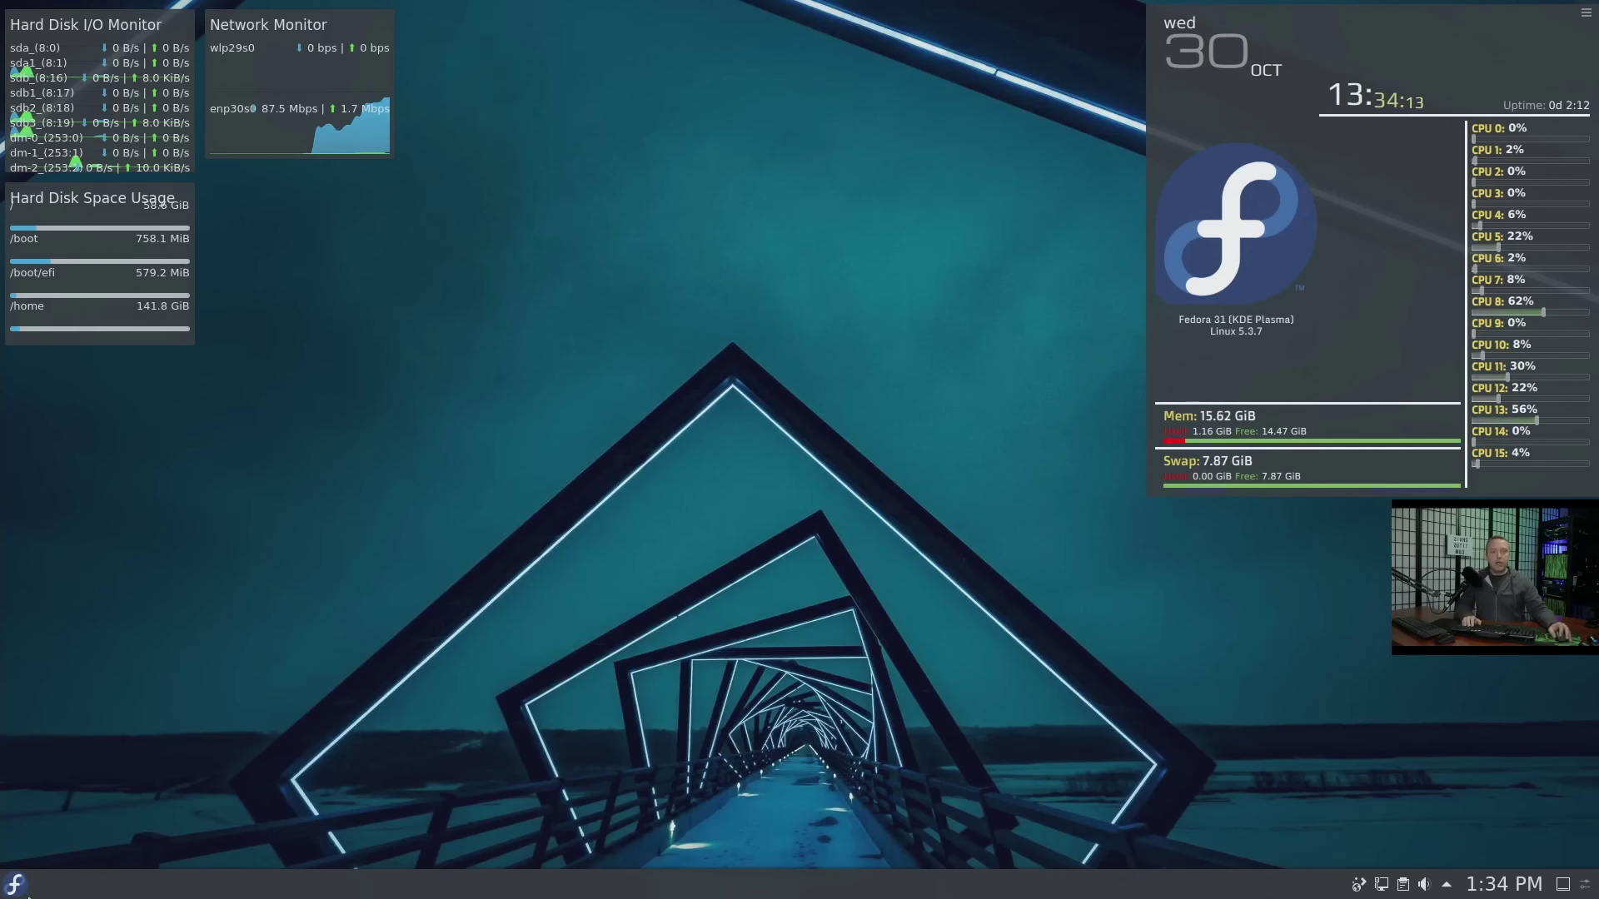
Step: Launch Steam by searching 'stea' in the application launcher
{"action": "left_click", "coordinate": [25, 889]}
{"action": "type", "text": "stea"}
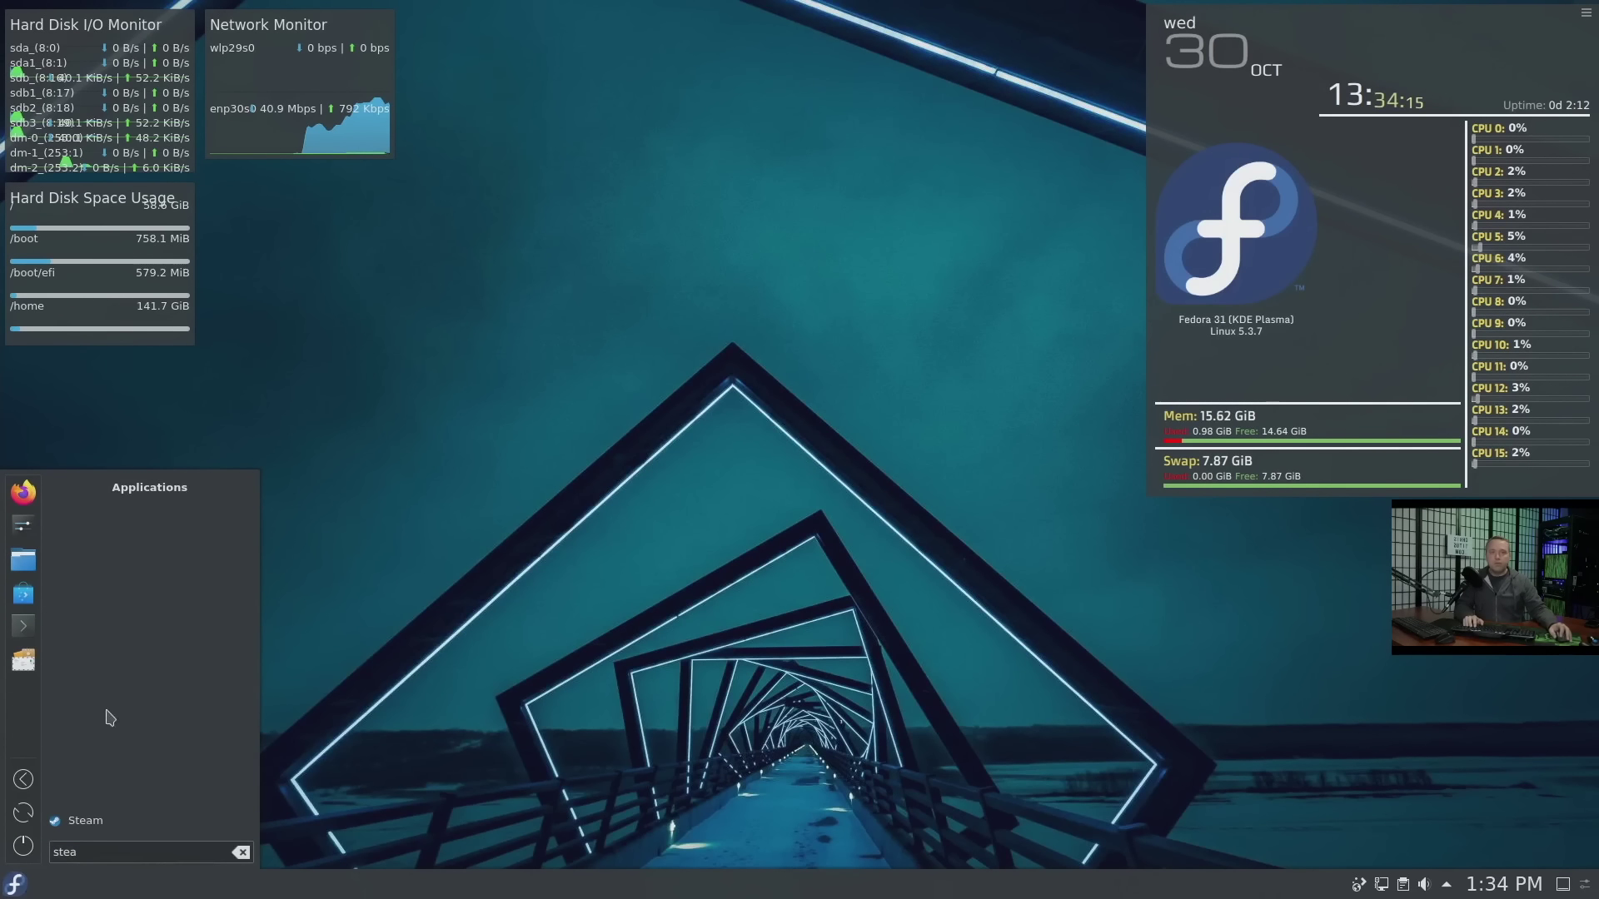
{"action": "left_click", "coordinate": [88, 823]}
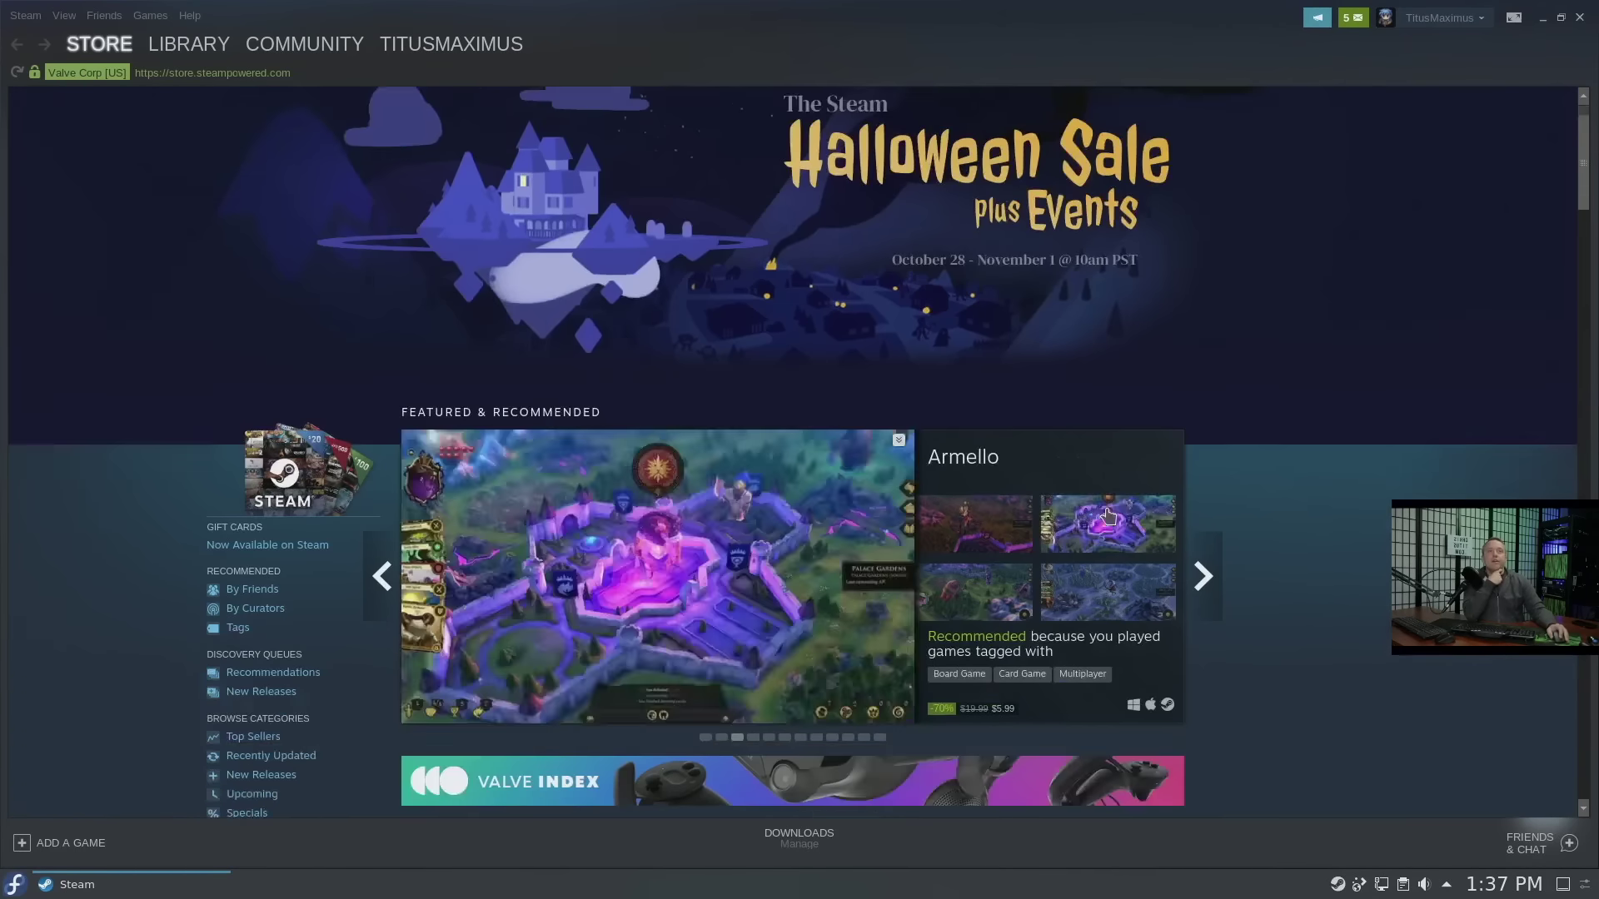
Step: Switch Steam to the Library view and scroll through the owned games list
{"action": "scroll", "coordinate": [936, 532], "scroll_direction": "down", "scroll_amount": 10}
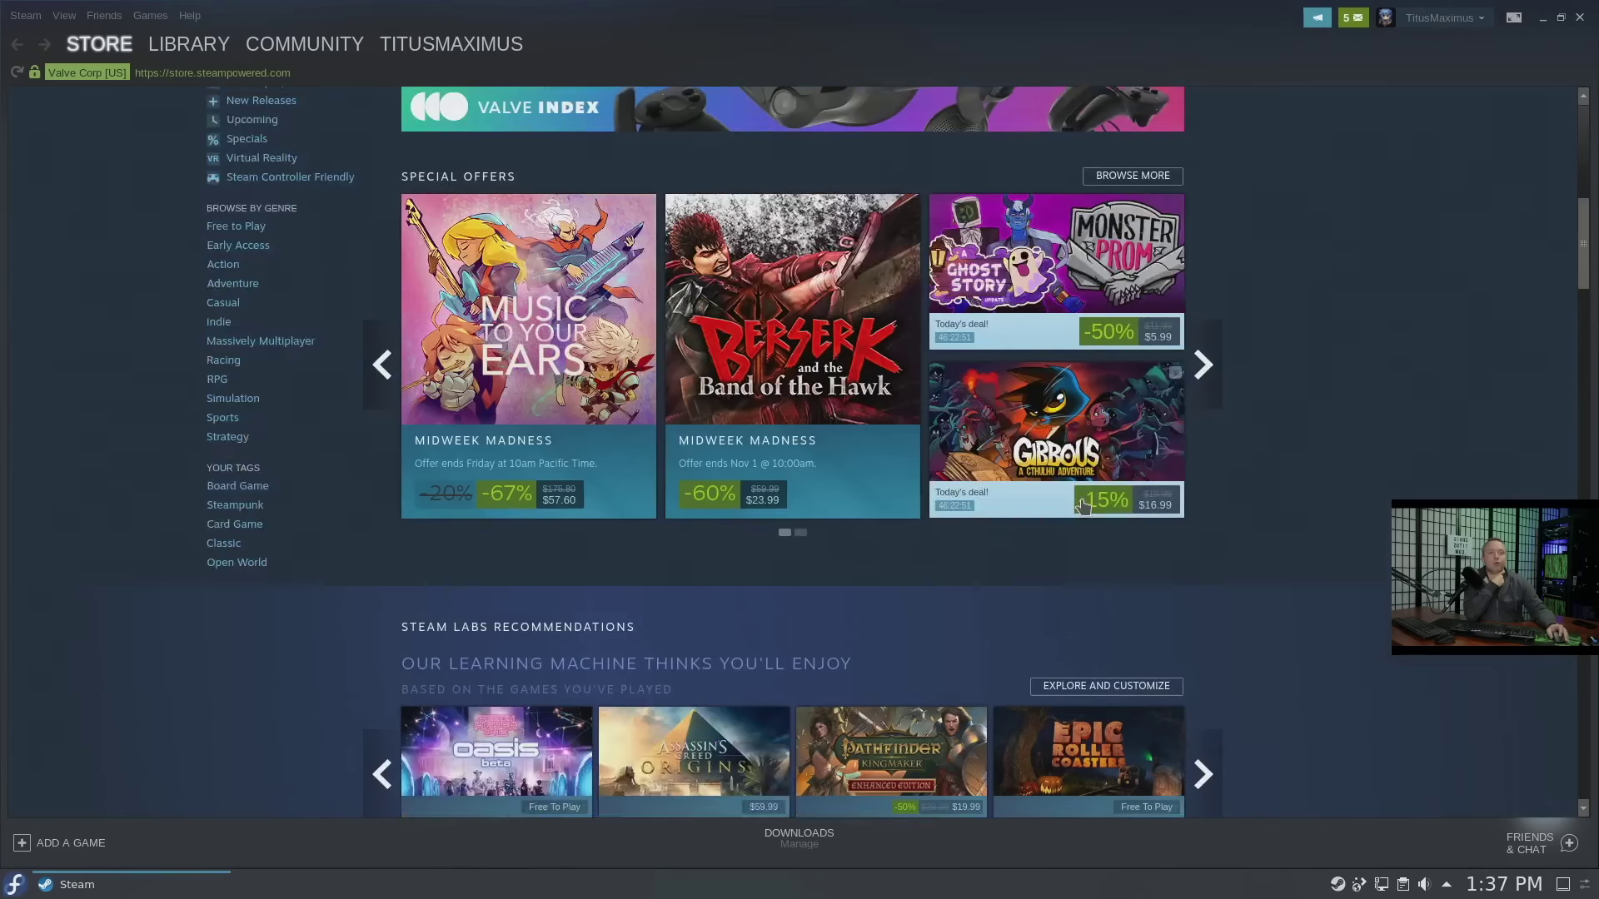
{"action": "scroll", "coordinate": [935, 532], "scroll_direction": "up", "scroll_amount": 10}
{"action": "left_click", "coordinate": [189, 43]}
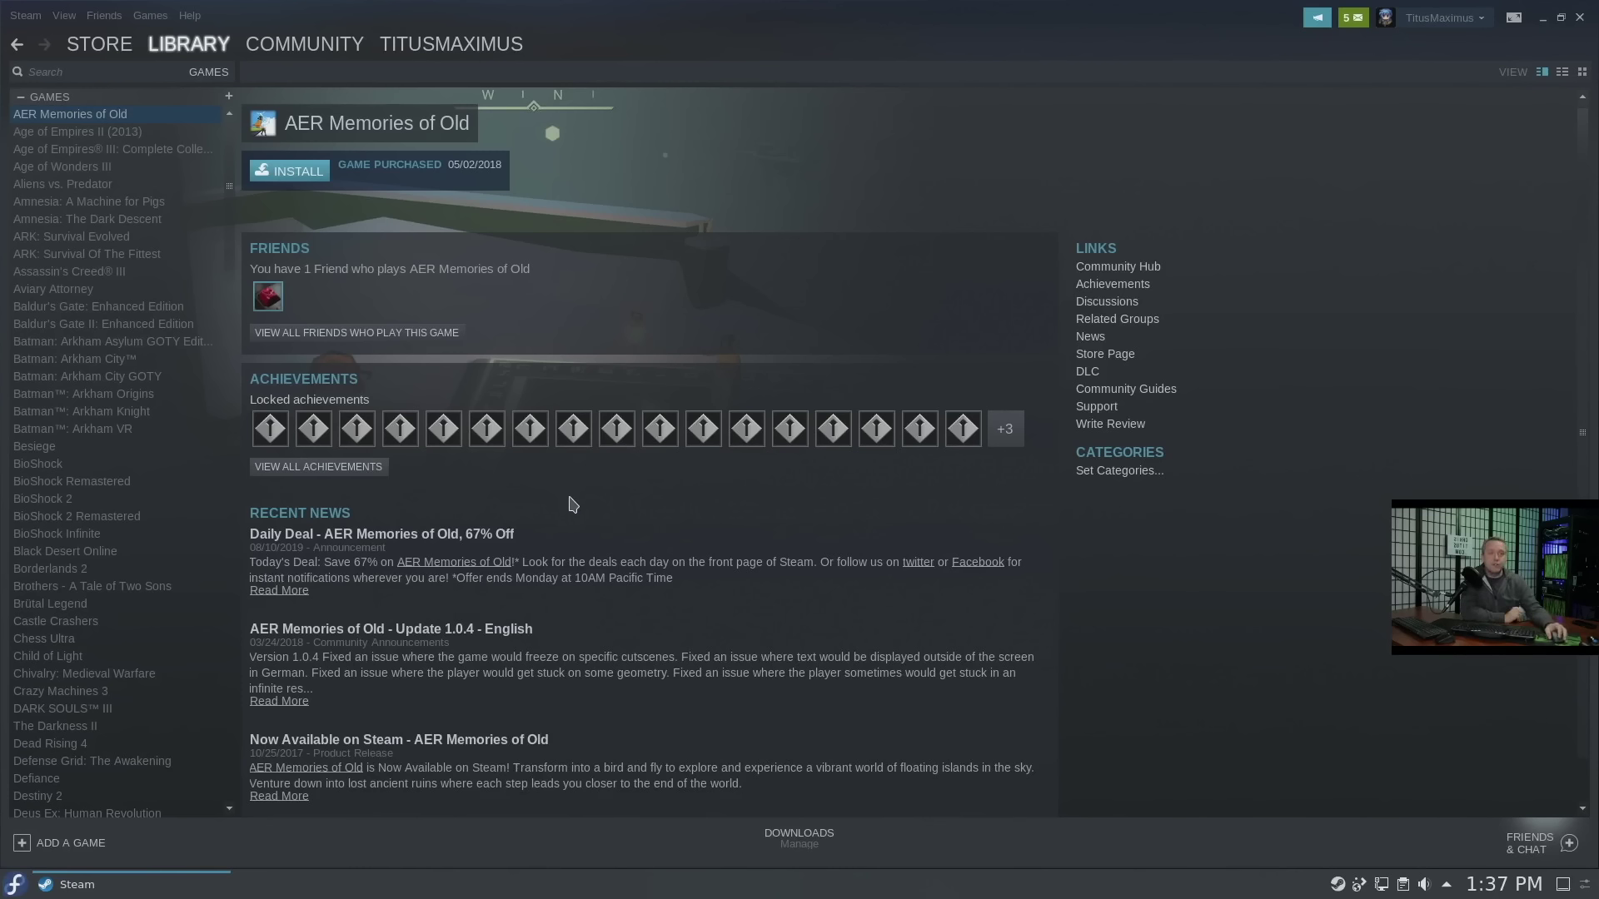
{"action": "scroll", "coordinate": [117, 493], "scroll_direction": "down", "scroll_amount": 10}
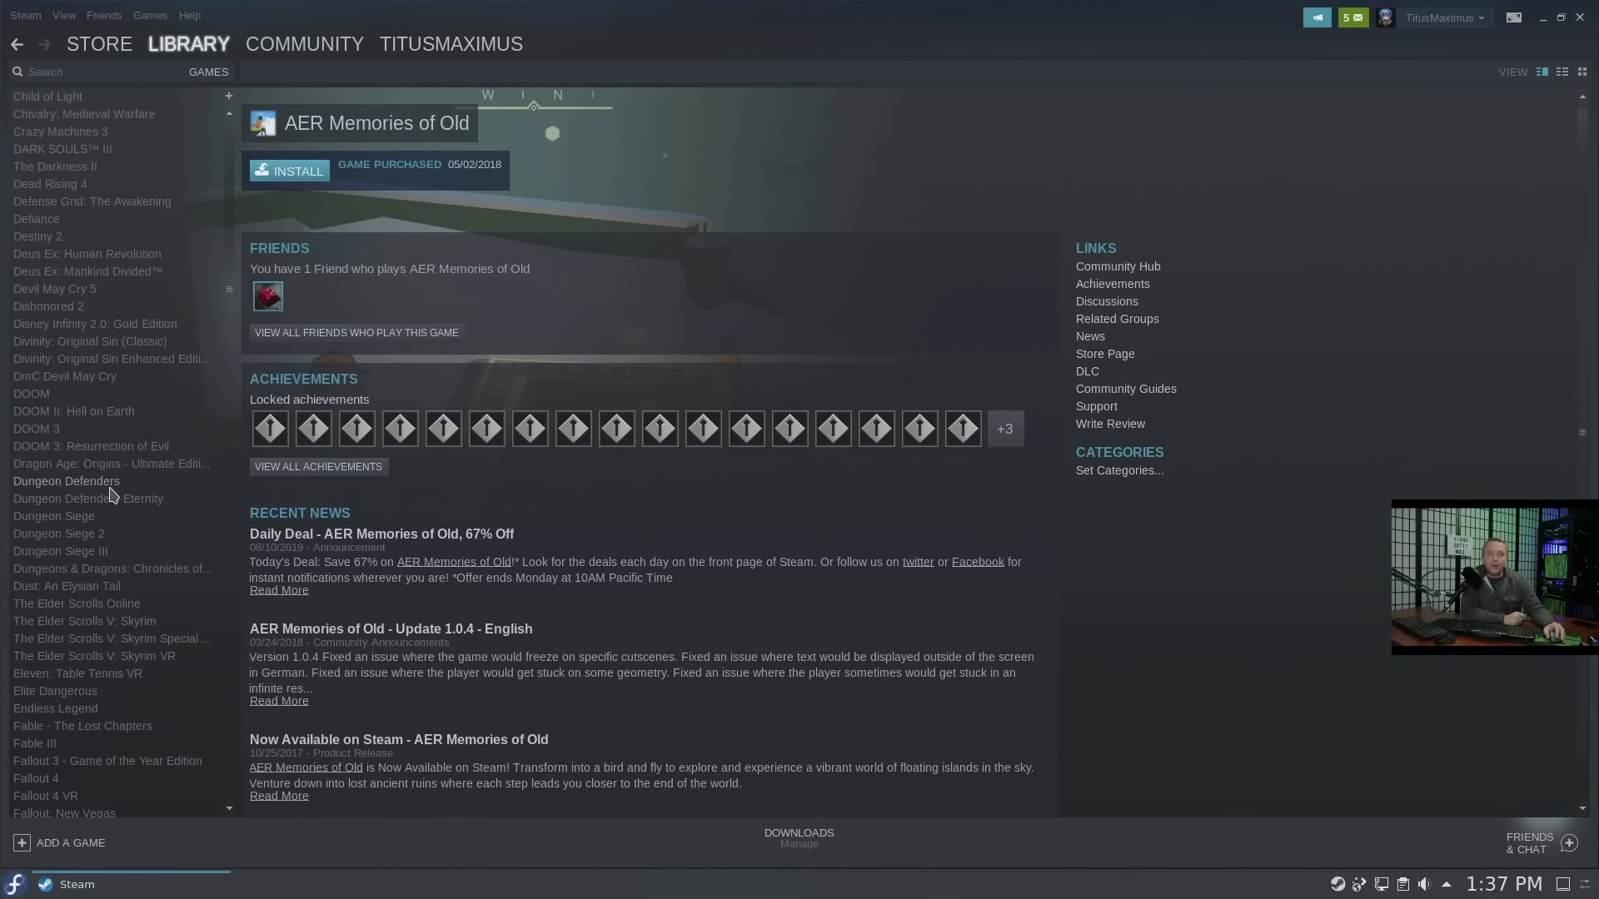
{"action": "scroll", "coordinate": [112, 494], "scroll_direction": "down", "scroll_amount": 8}
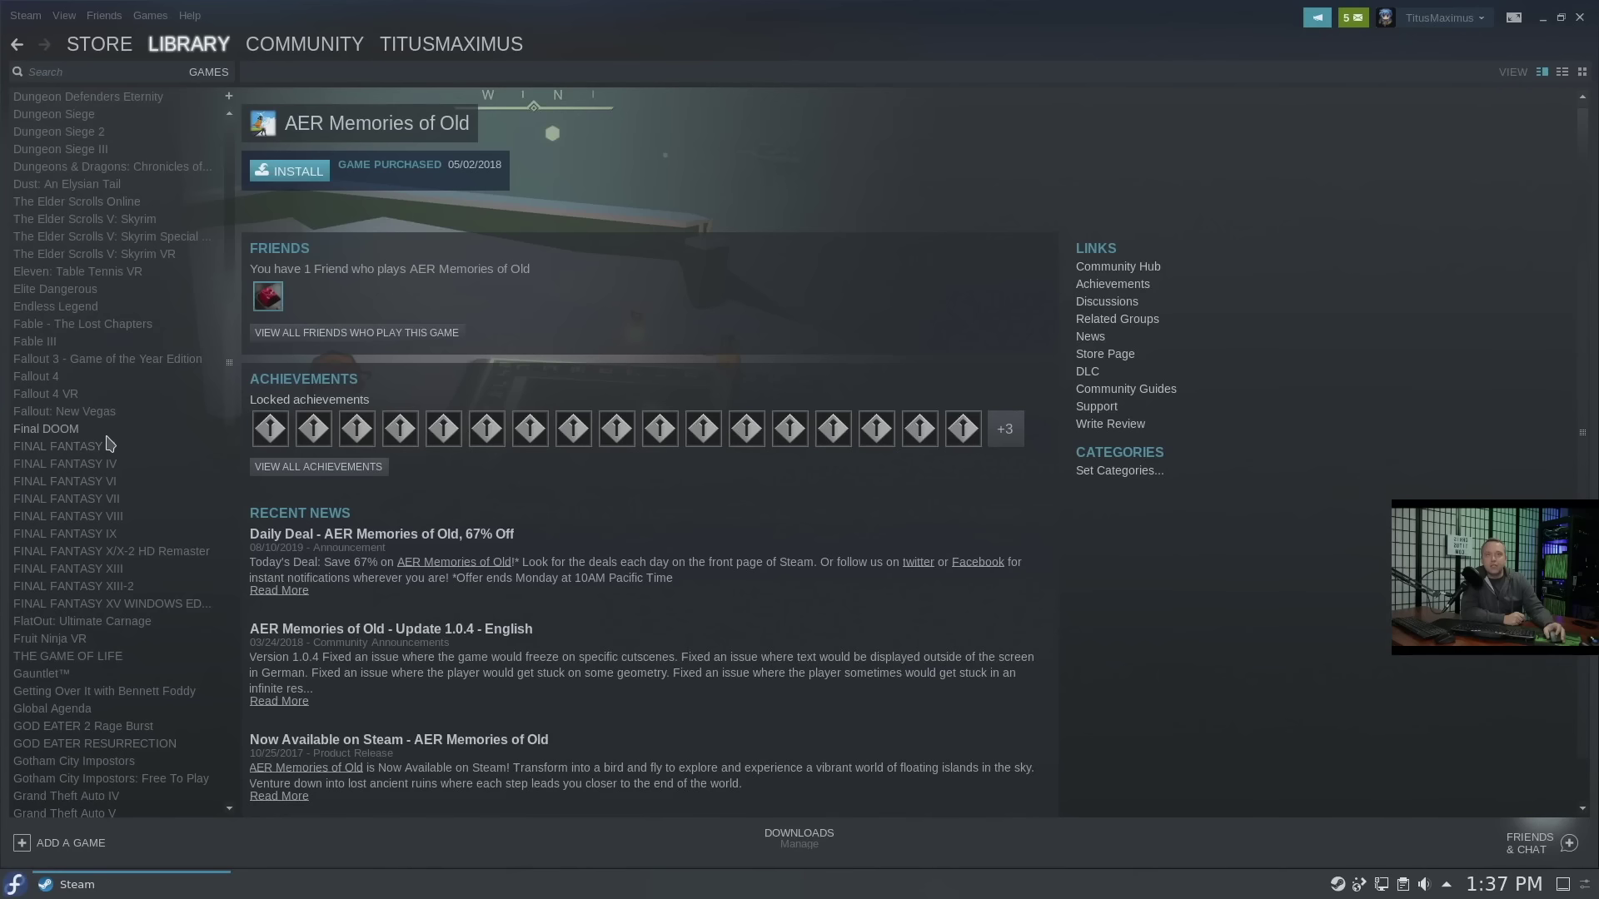
{"action": "scroll", "coordinate": [107, 443], "scroll_direction": "up", "scroll_amount": 3}
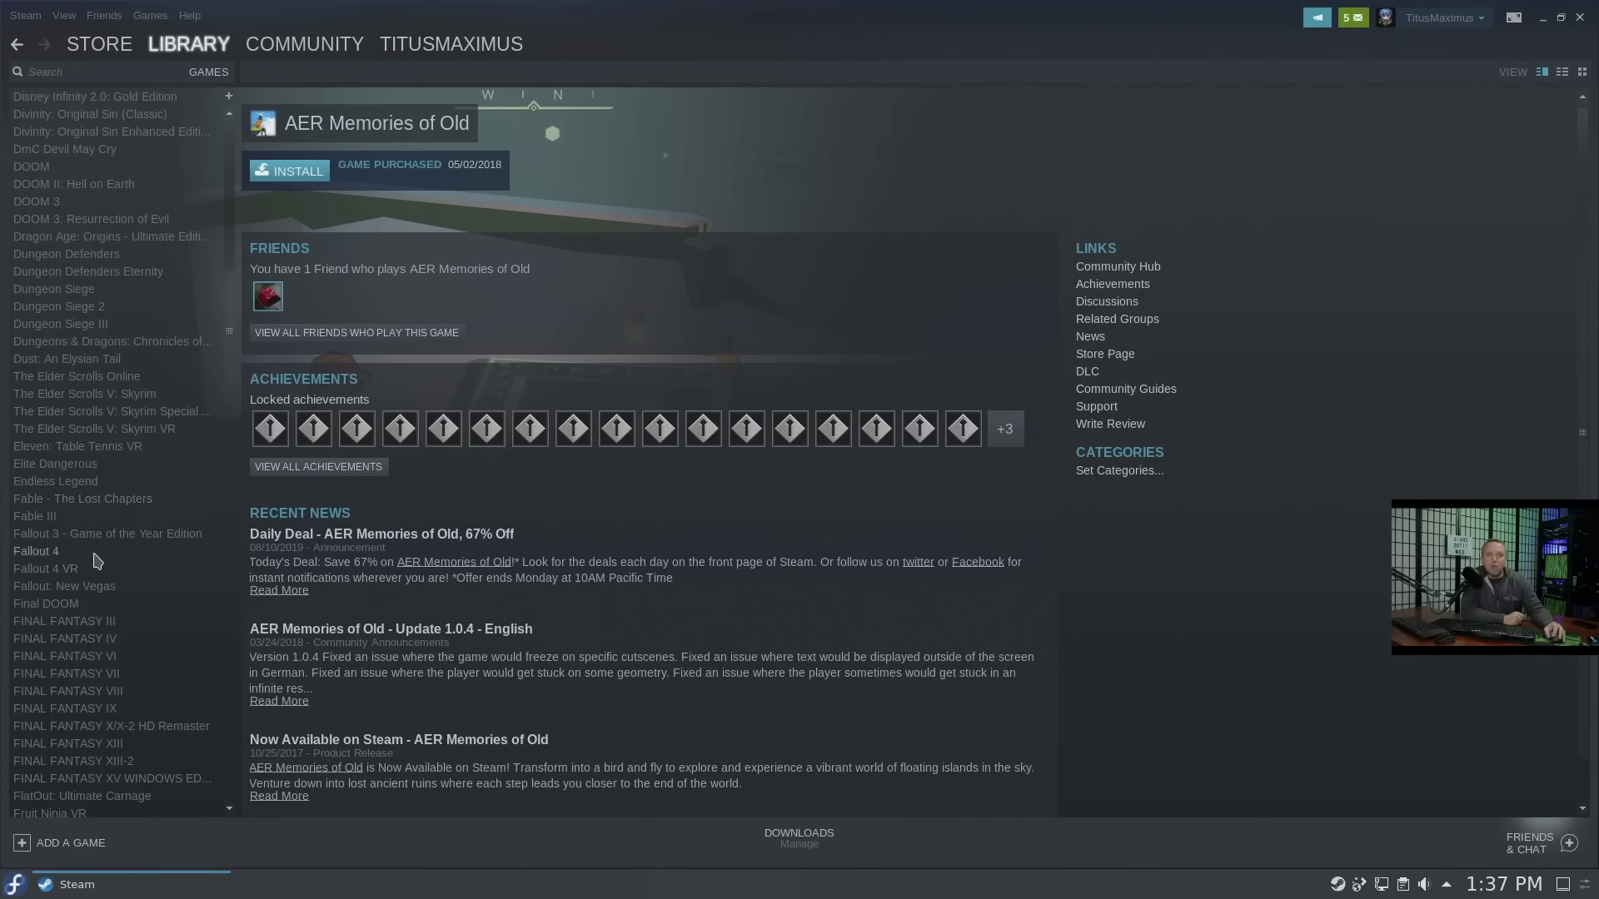
Step: Install Getting Over It with Bennett Foddy to the default location, then play it from its main menu
{"action": "scroll", "coordinate": [92, 512], "scroll_direction": "down", "scroll_amount": 7}
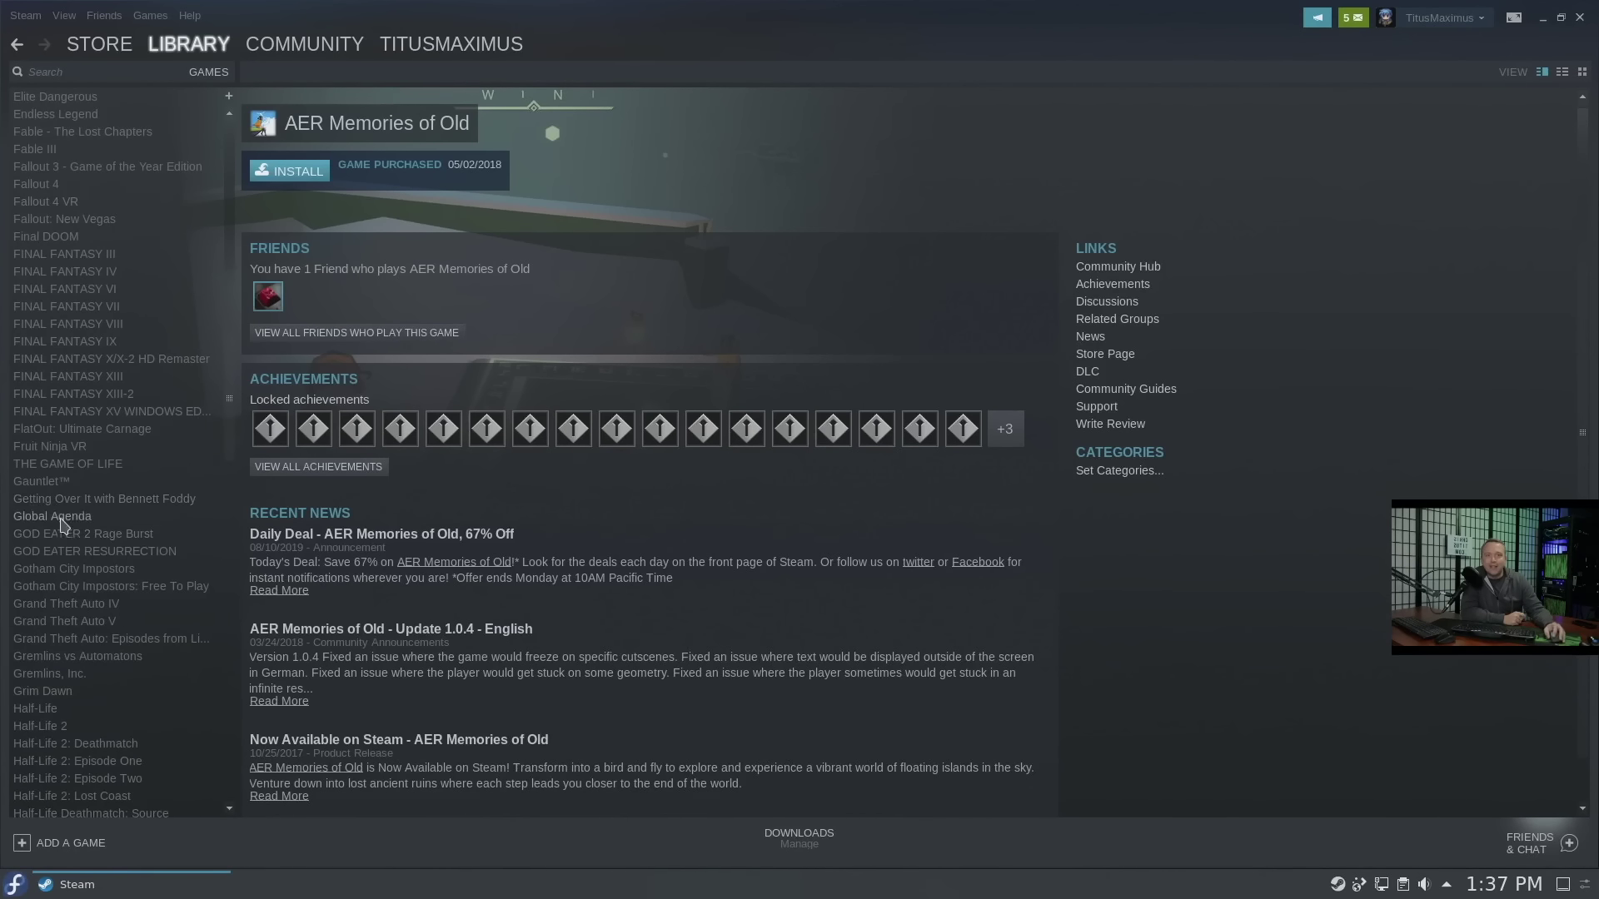
{"action": "left_click", "coordinate": [75, 499]}
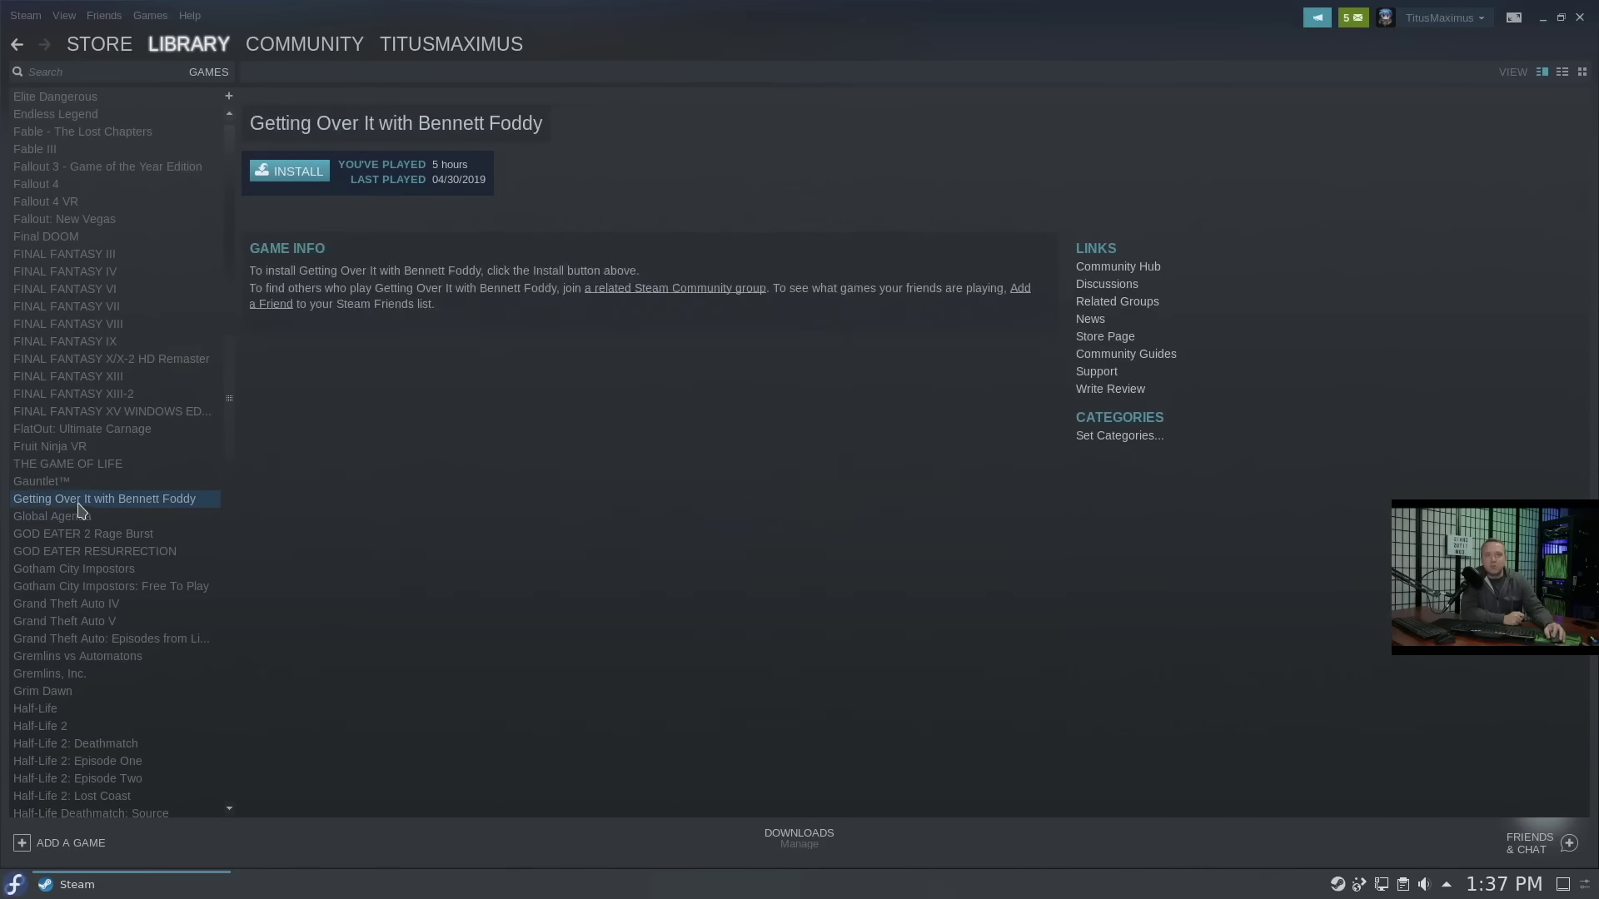
{"action": "left_click", "coordinate": [290, 171]}
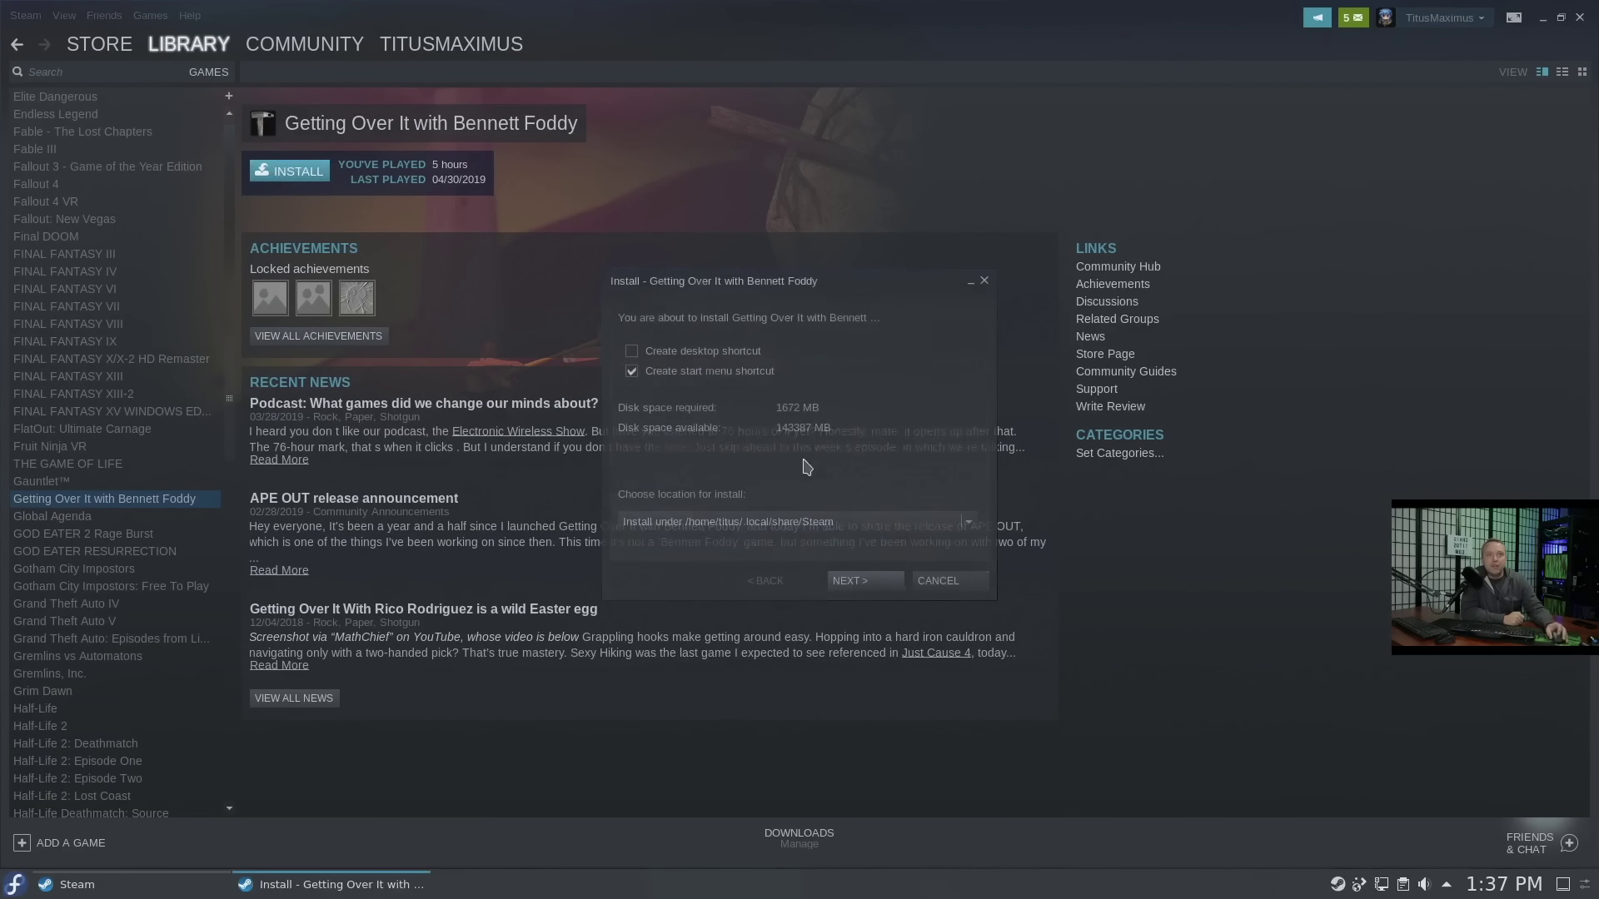
{"action": "left_click", "coordinate": [872, 590]}
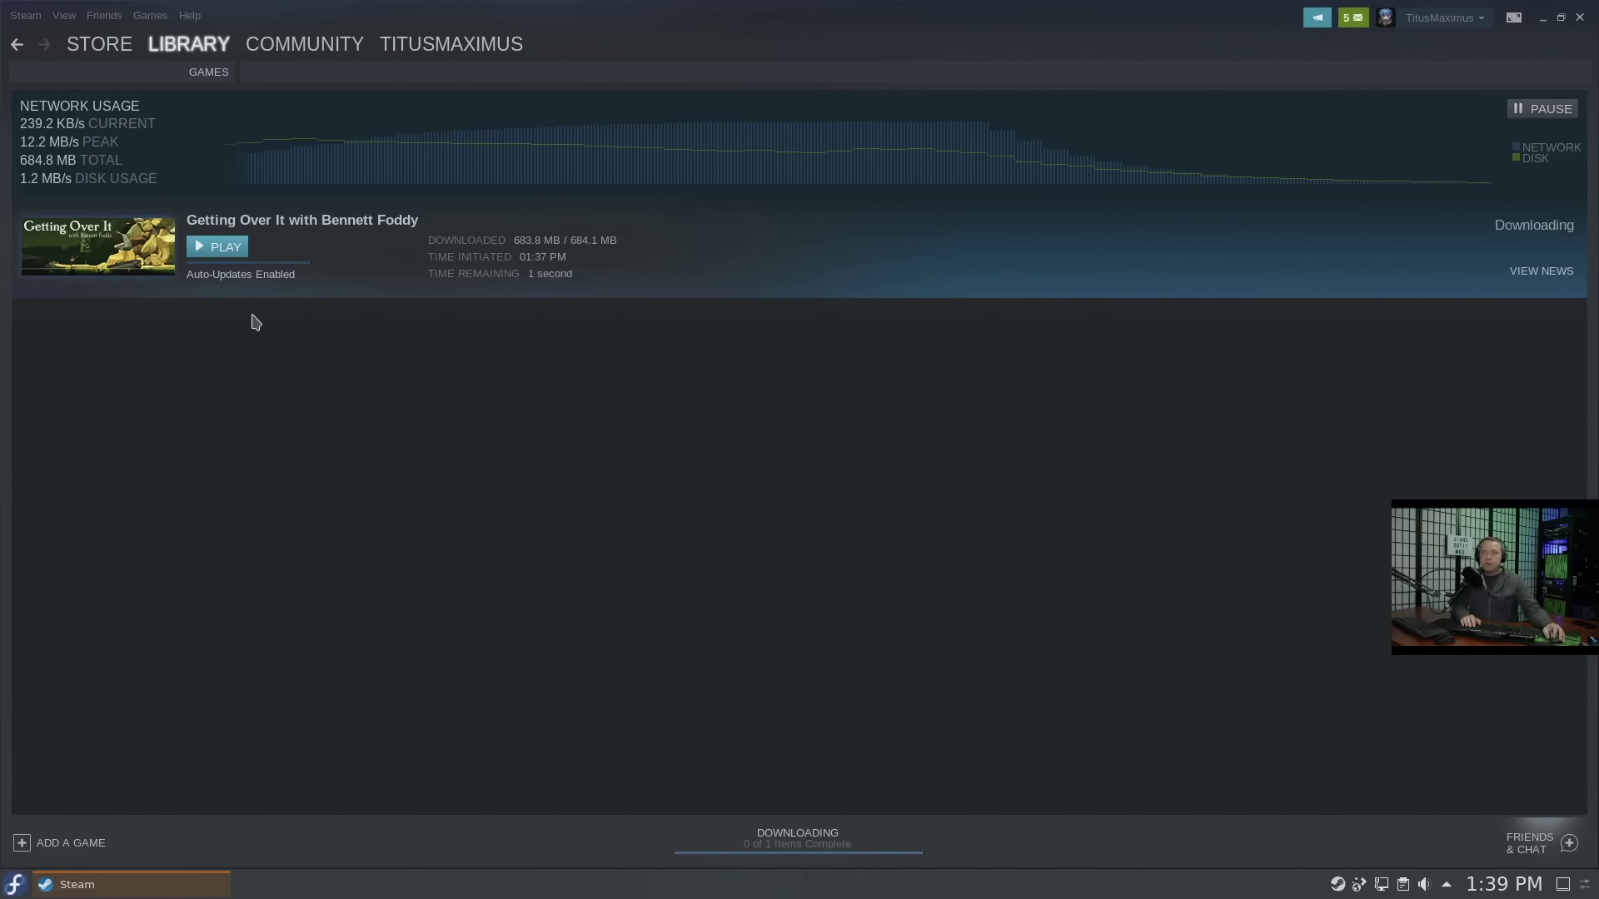
{"action": "left_click", "coordinate": [225, 248]}
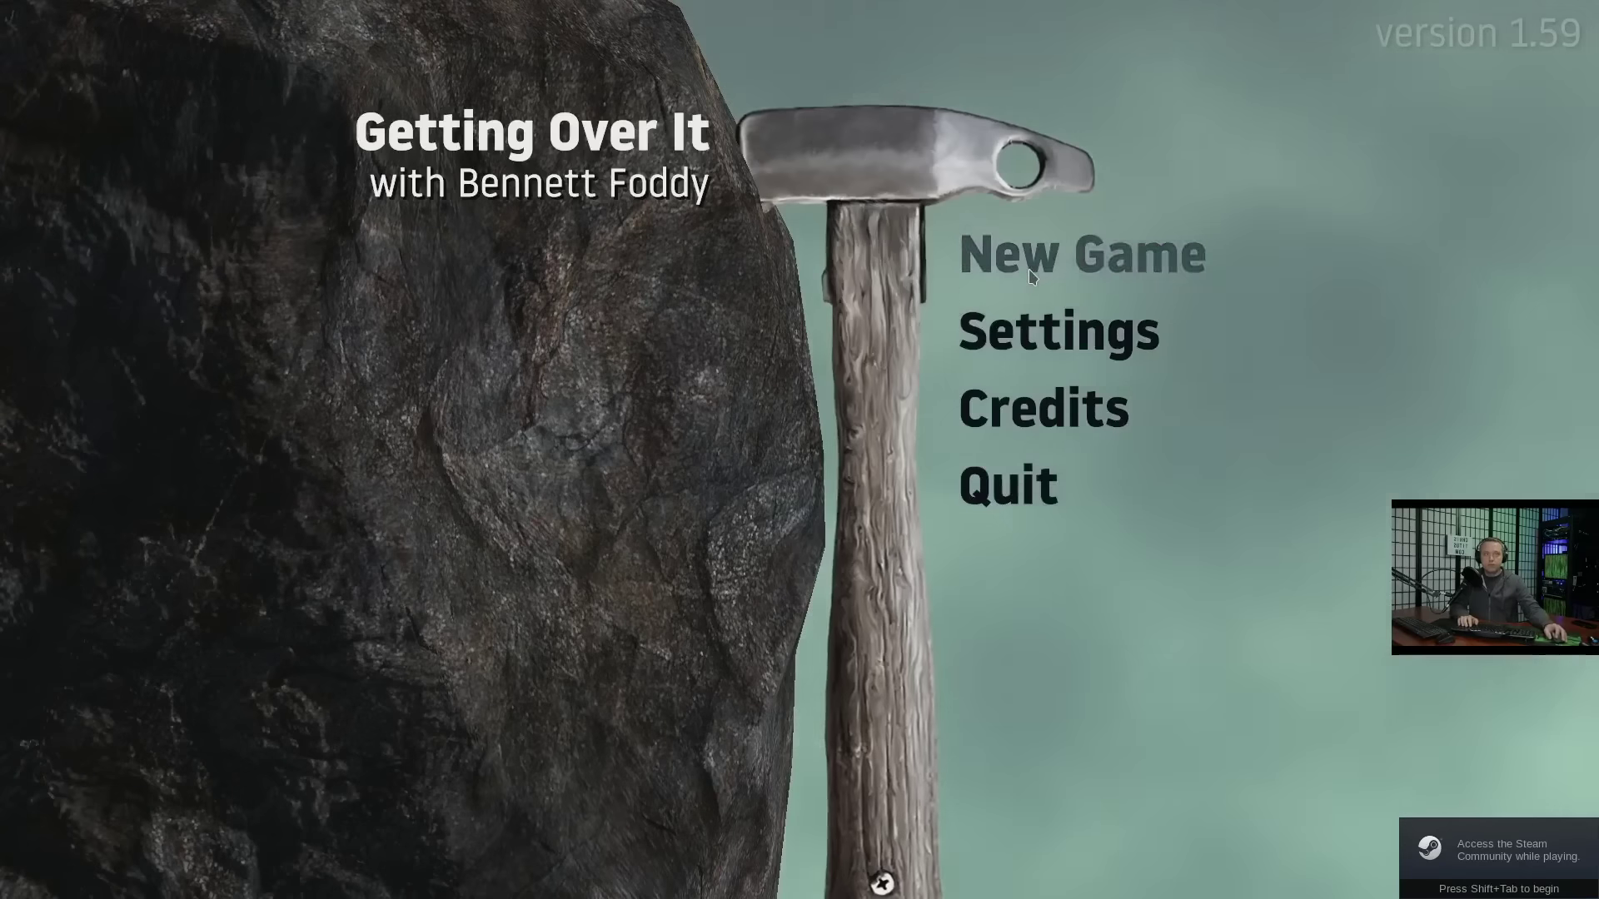
{"action": "left_click", "coordinate": [1027, 265]}
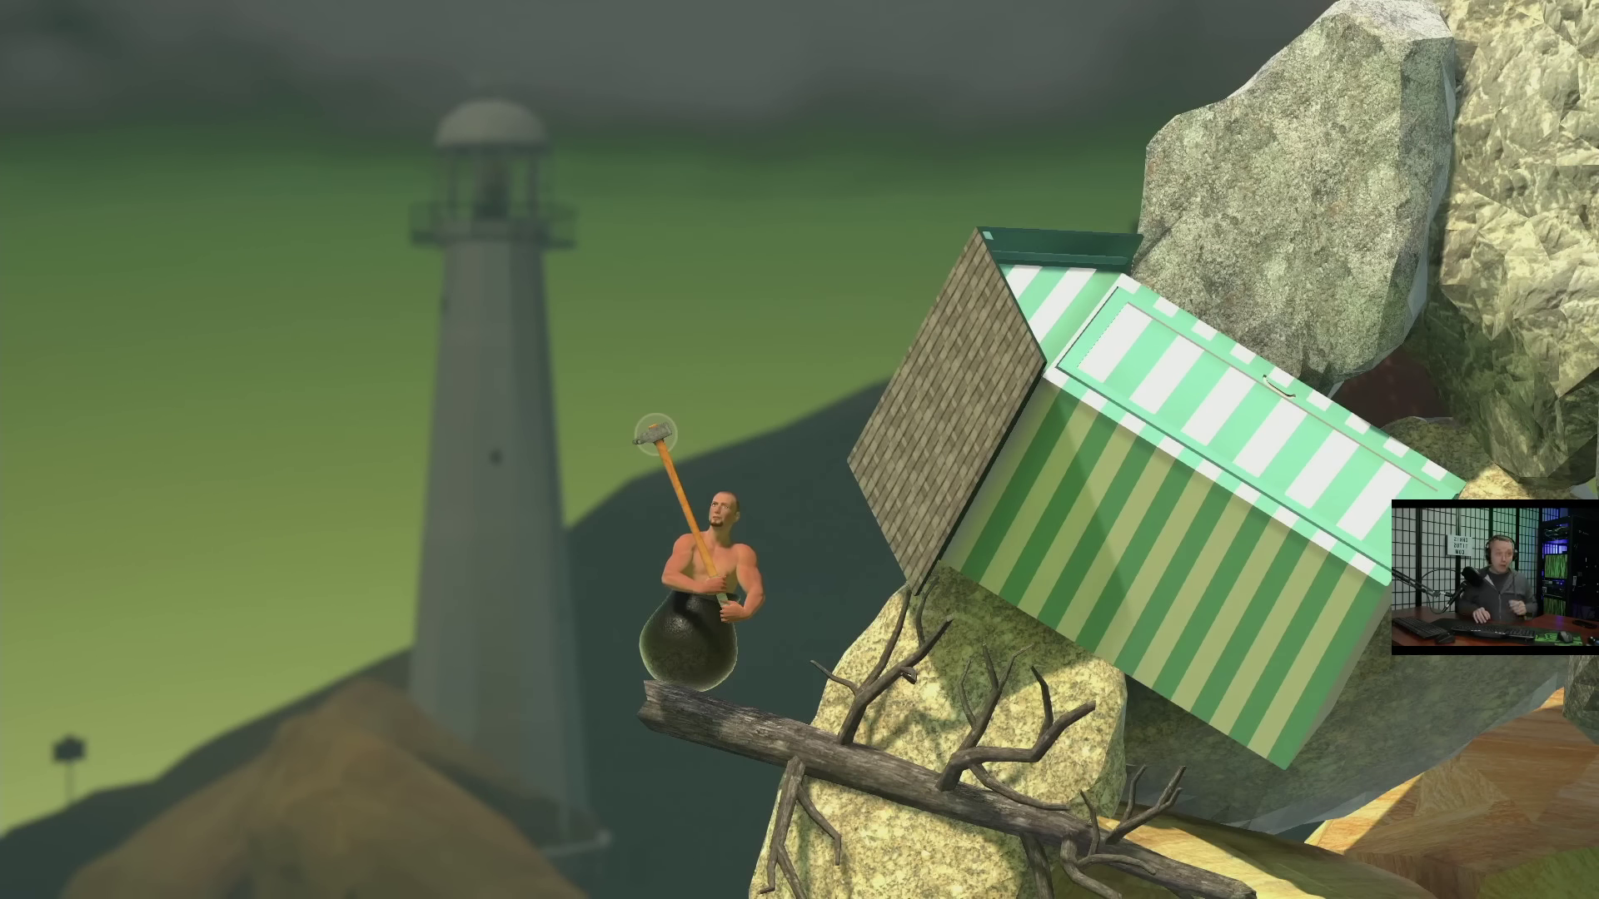
Step: Quit Getting Over It from its Esc settings menu
{"action": "key", "text": "Escape"}
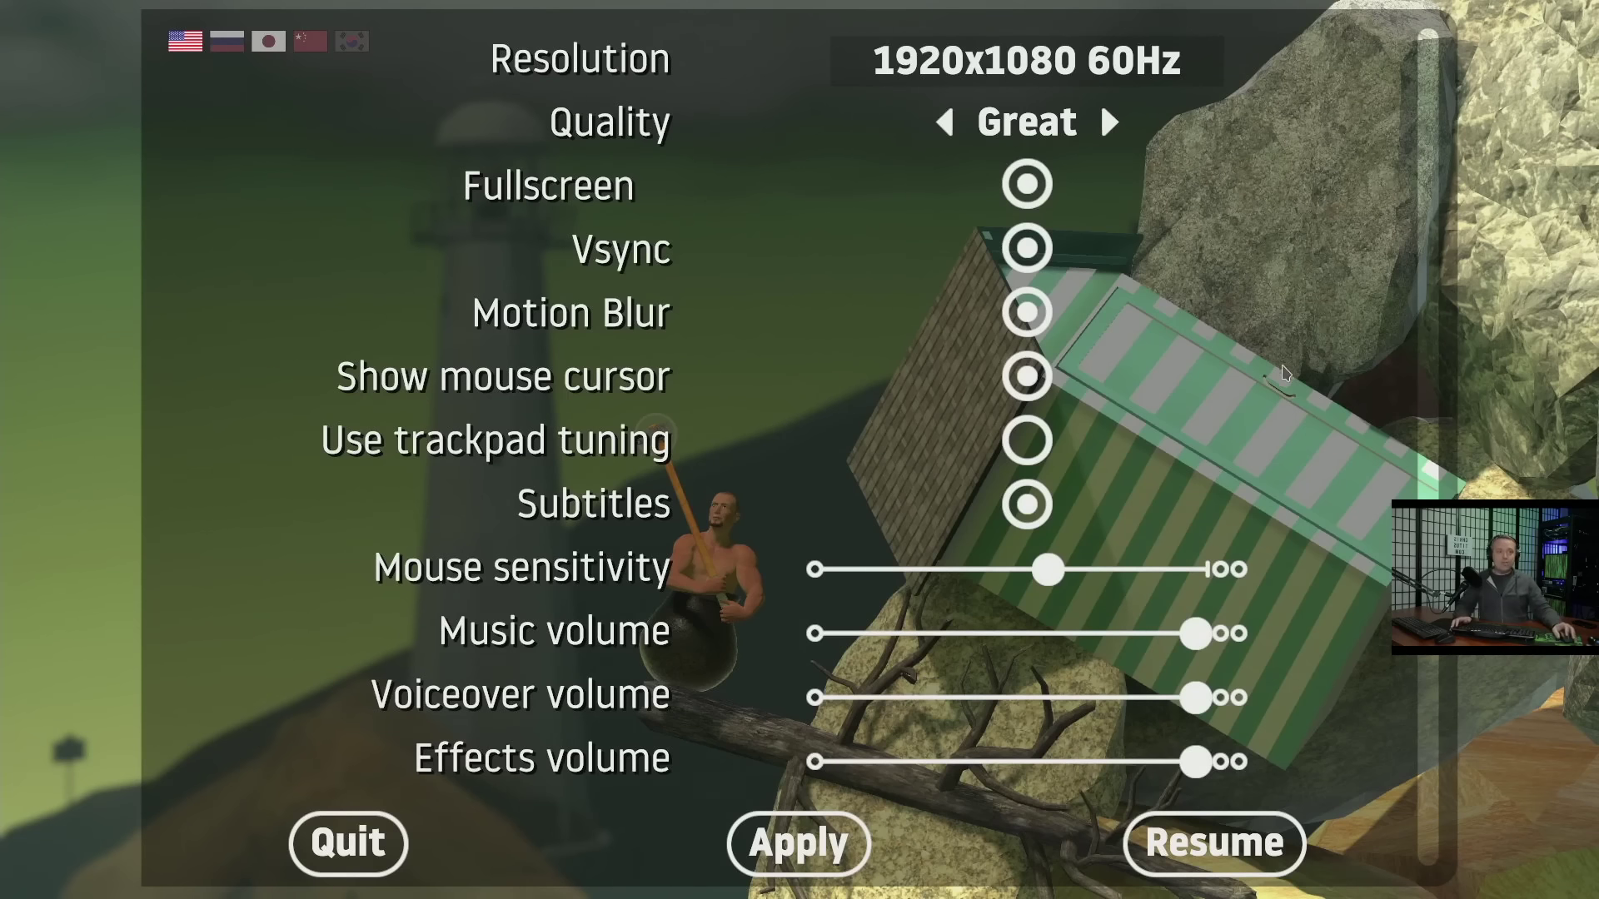
{"action": "left_click", "coordinate": [377, 826]}
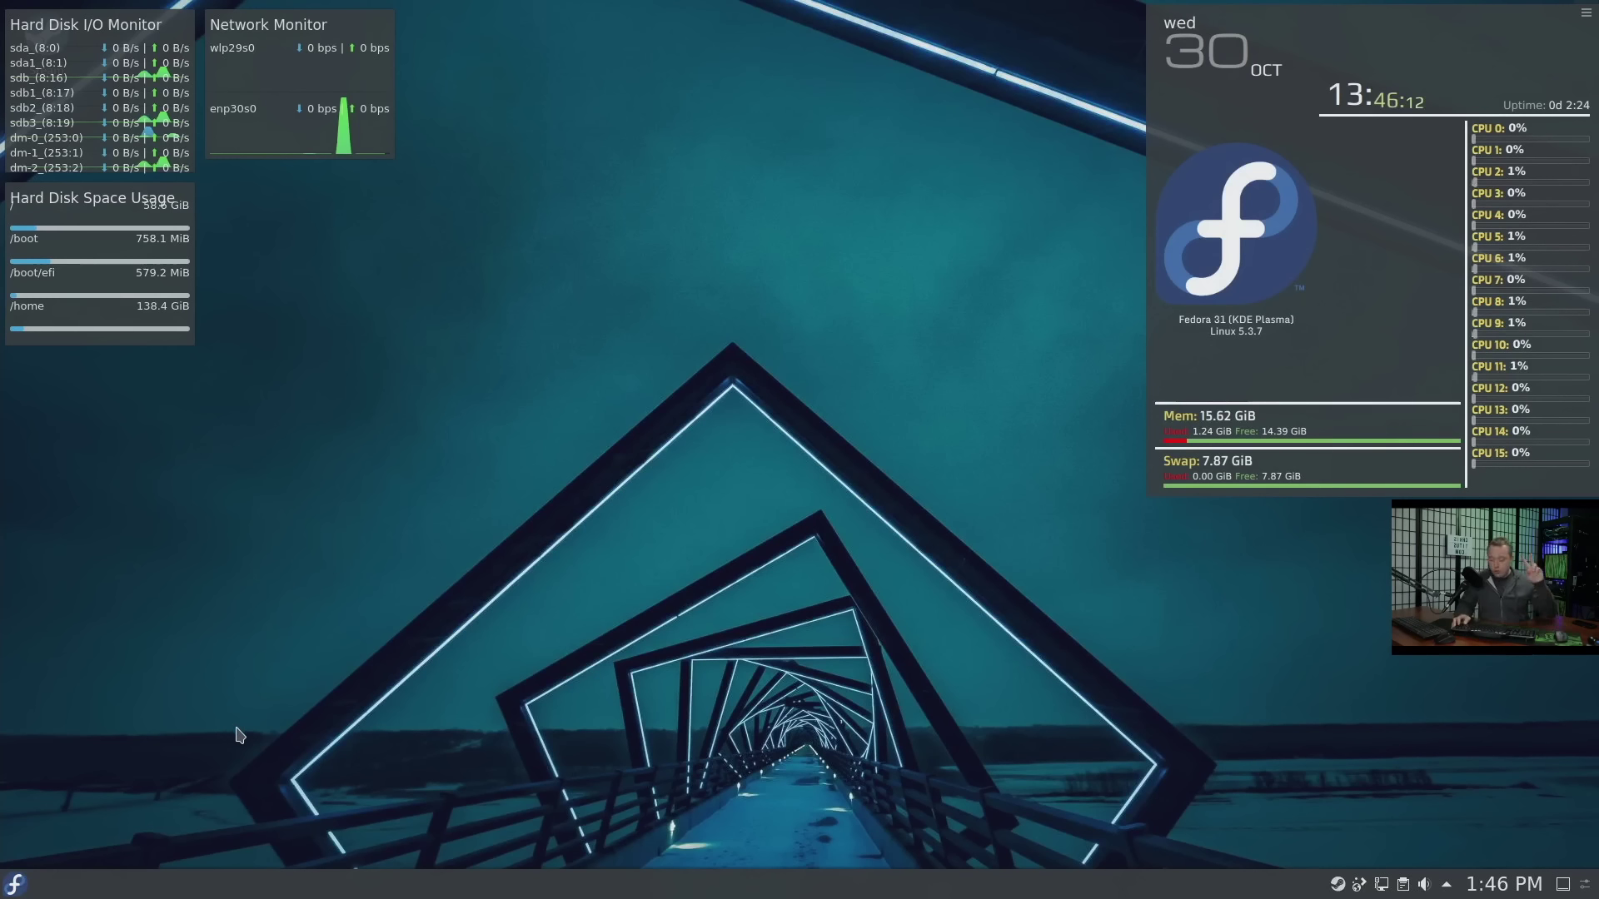
Step: Open a terminal and run sudo blkid to list partition UUIDs
{"action": "key", "text": "ctrl+alt+t"}
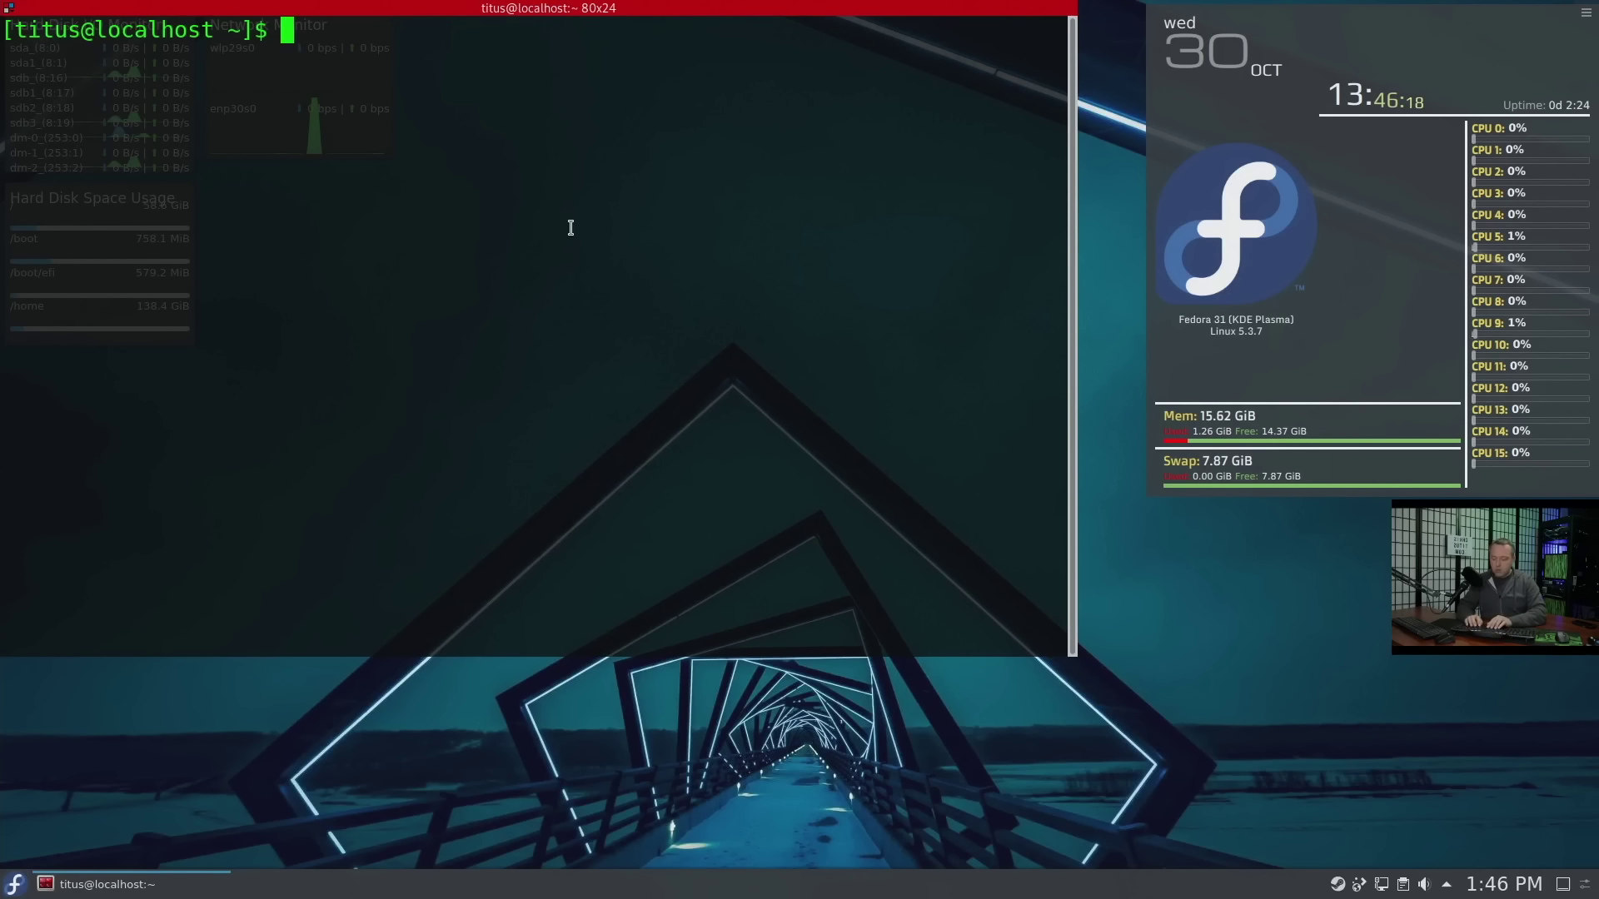
{"action": "type", "text": "blk"}
{"action": "key", "text": "BackSpace"}
{"action": "key", "text": "BackSpace"}
{"action": "type", "text": "sudo "}
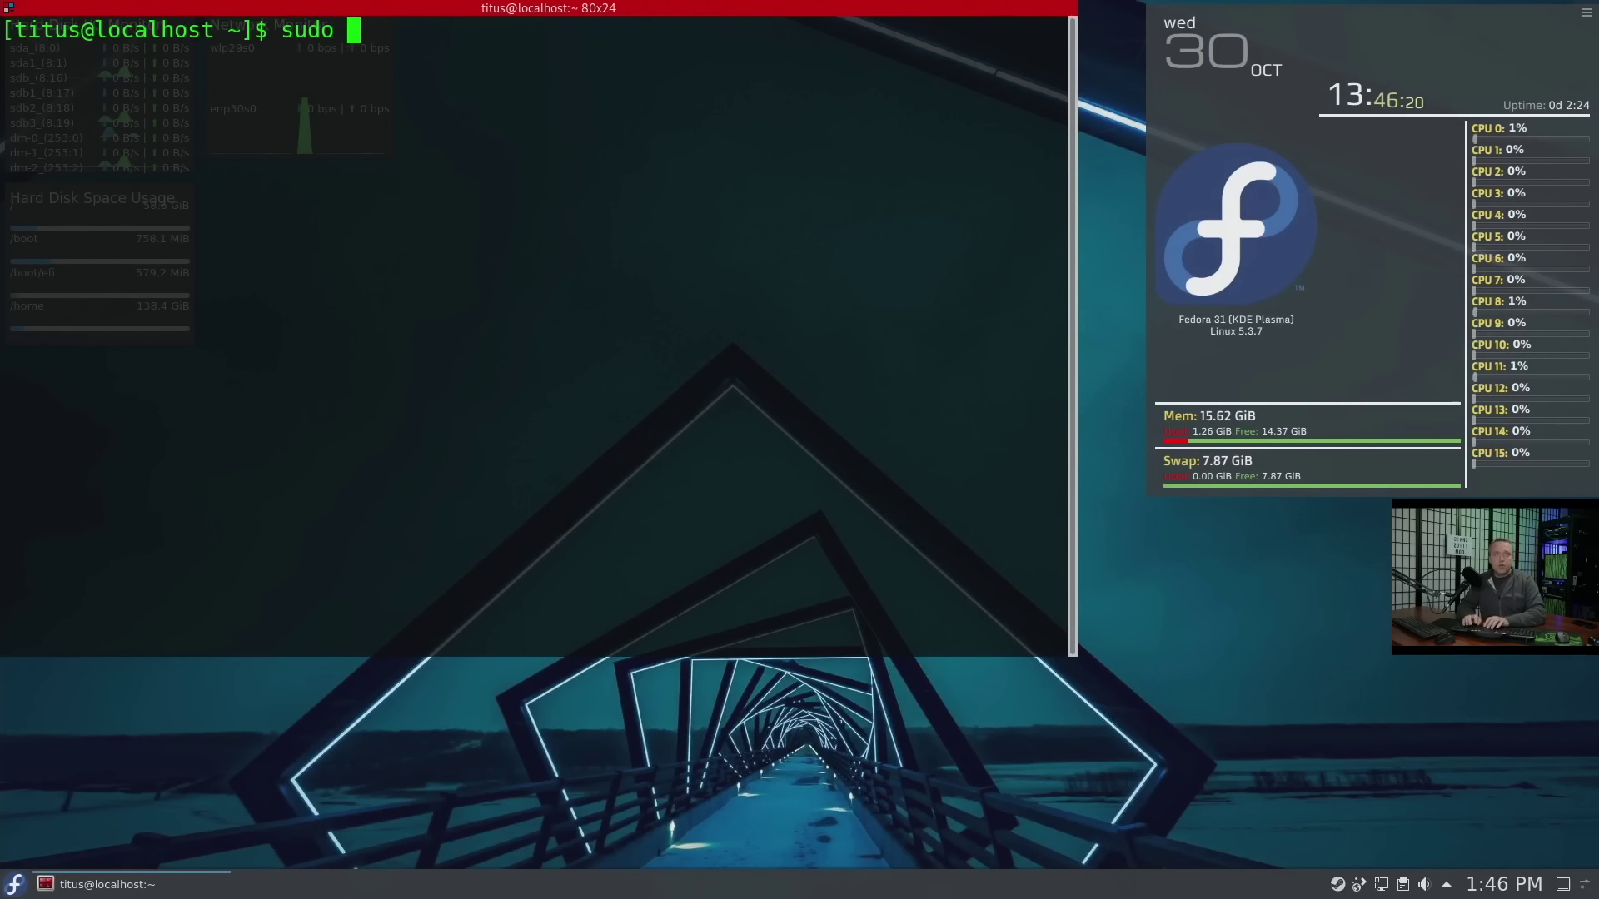
{"action": "type", "text": "blkid"}
{"action": "key", "text": "Return"}
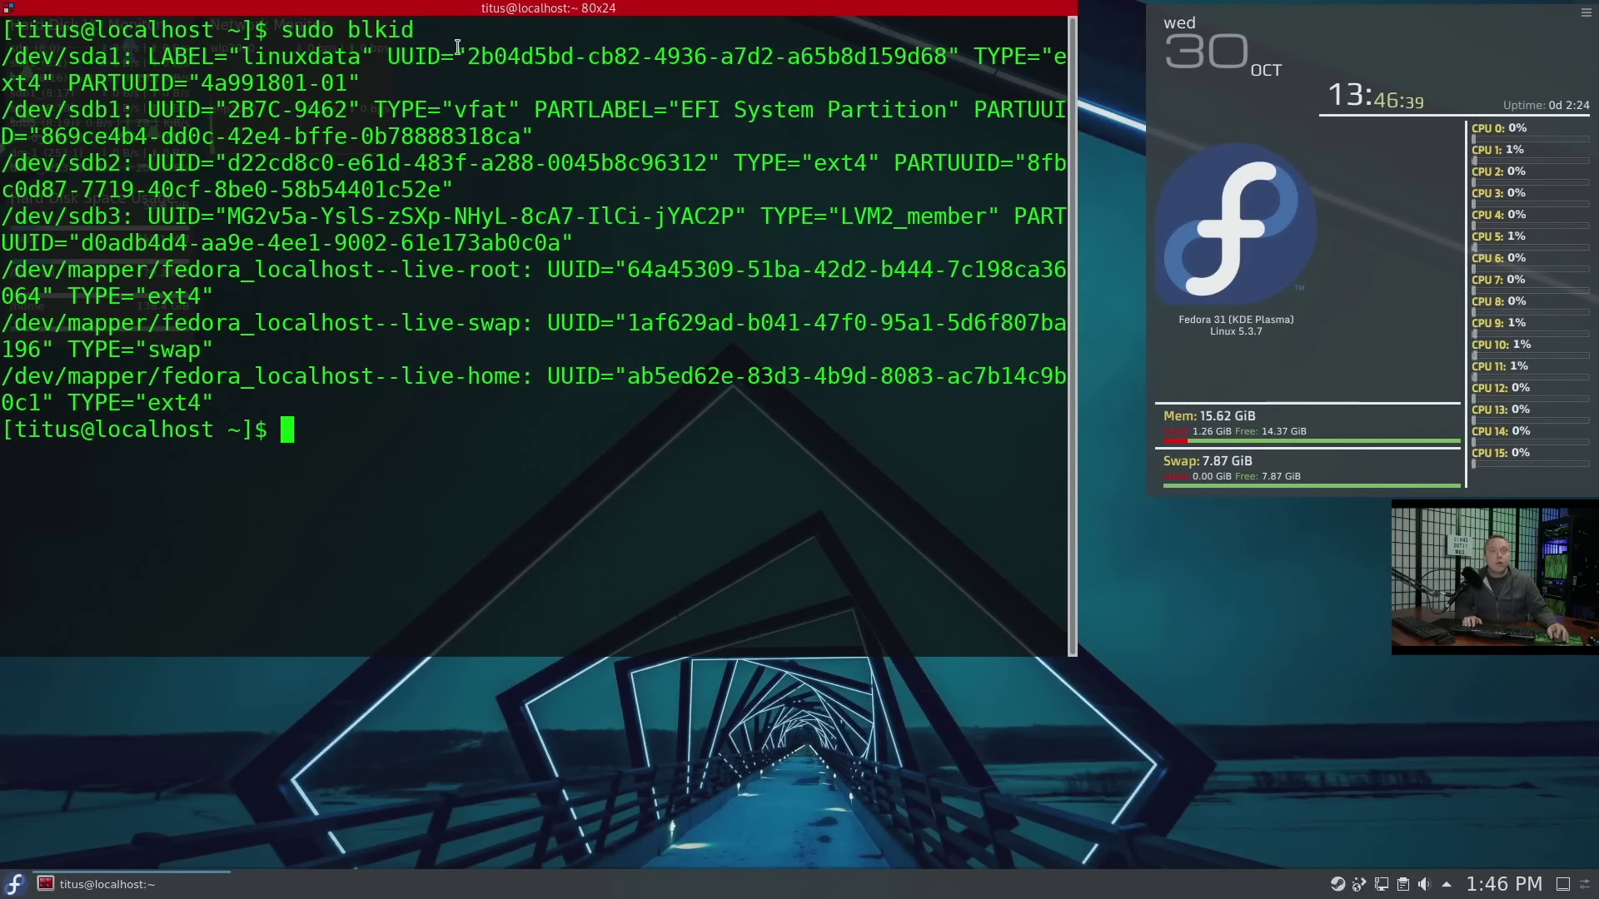
Step: Copy the linuxdata /dev/sda1 UUID, start a sudo command, and maximize the terminal
{"action": "left_click_drag", "start_coordinate": [471, 52], "coordinate": [944, 58]}
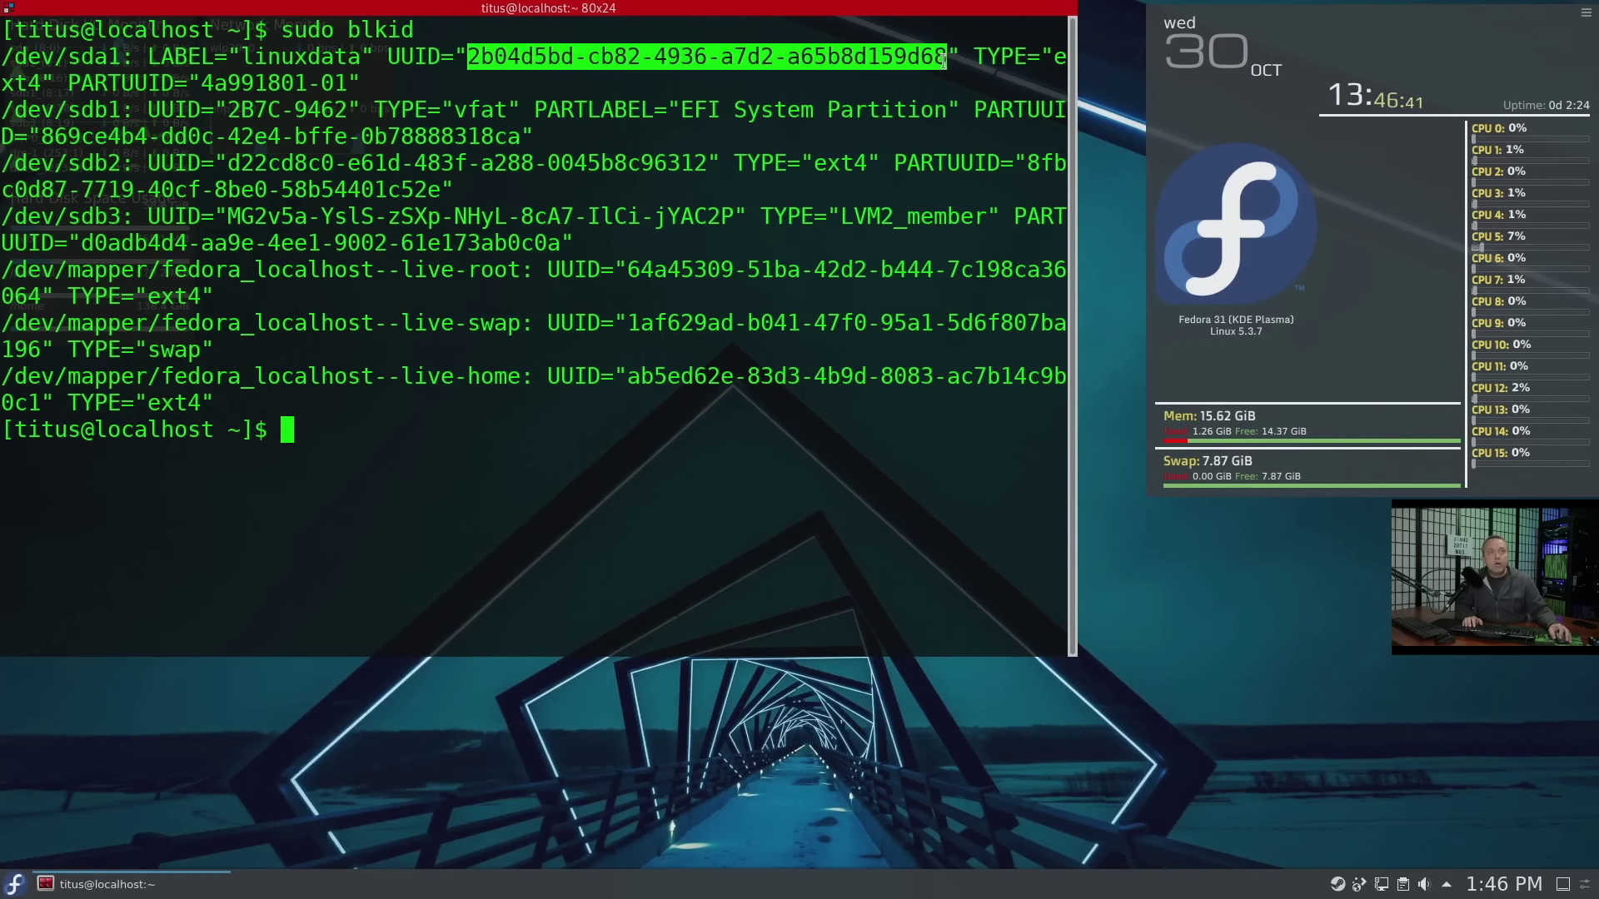
{"action": "right_click", "coordinate": [931, 58]}
{"action": "left_click", "coordinate": [958, 66]}
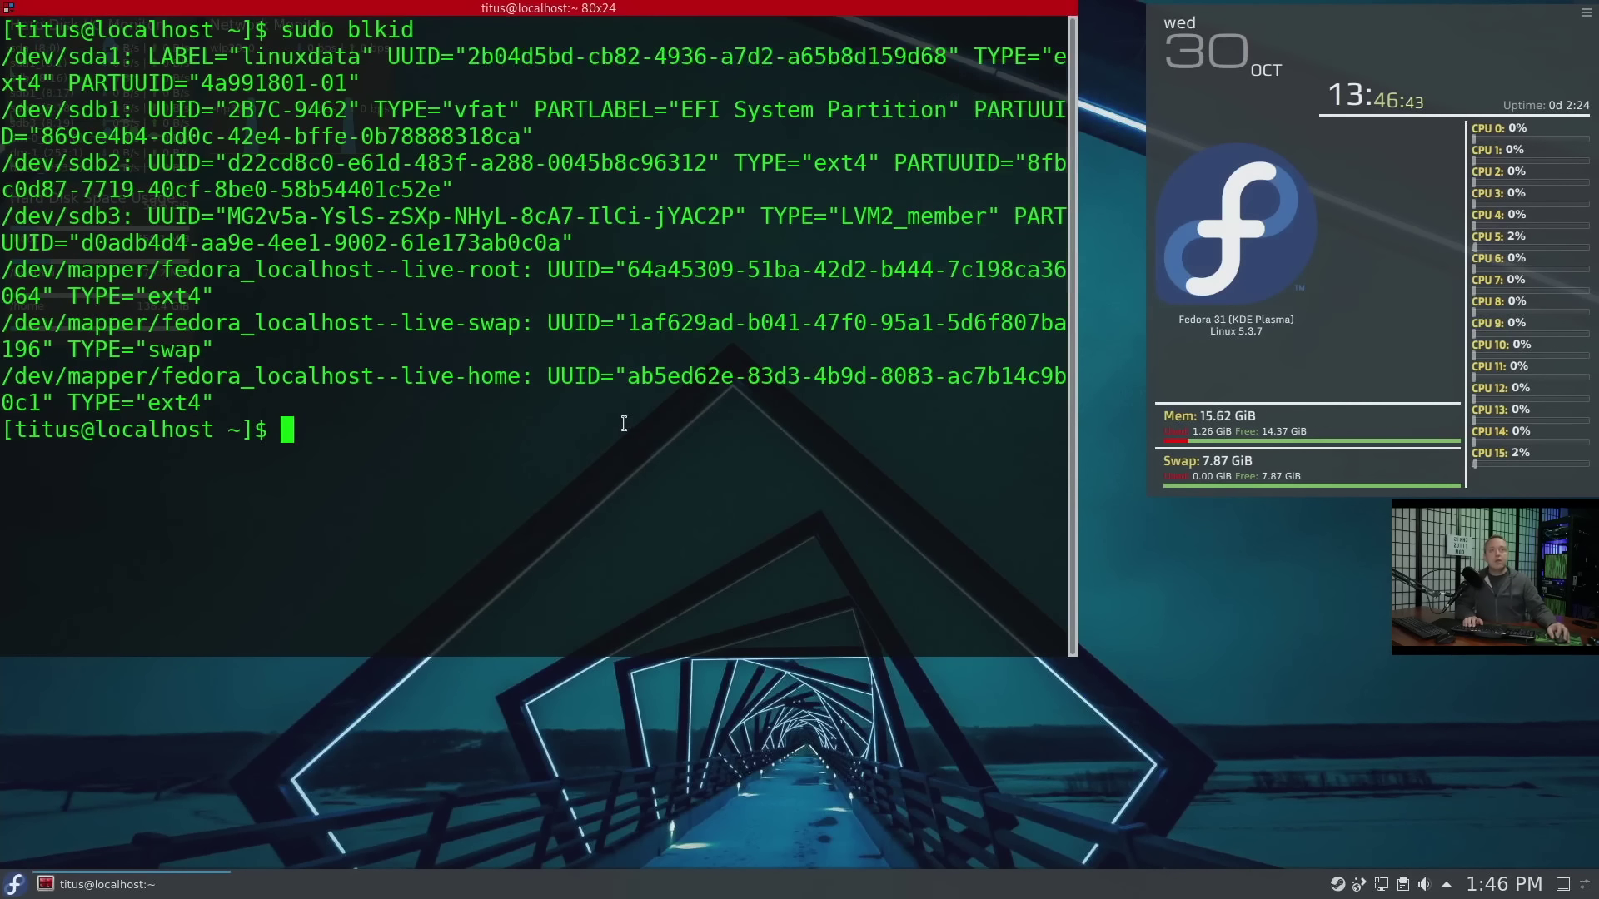
{"action": "type", "text": "sudo"}
{"action": "key", "text": "super+Up"}
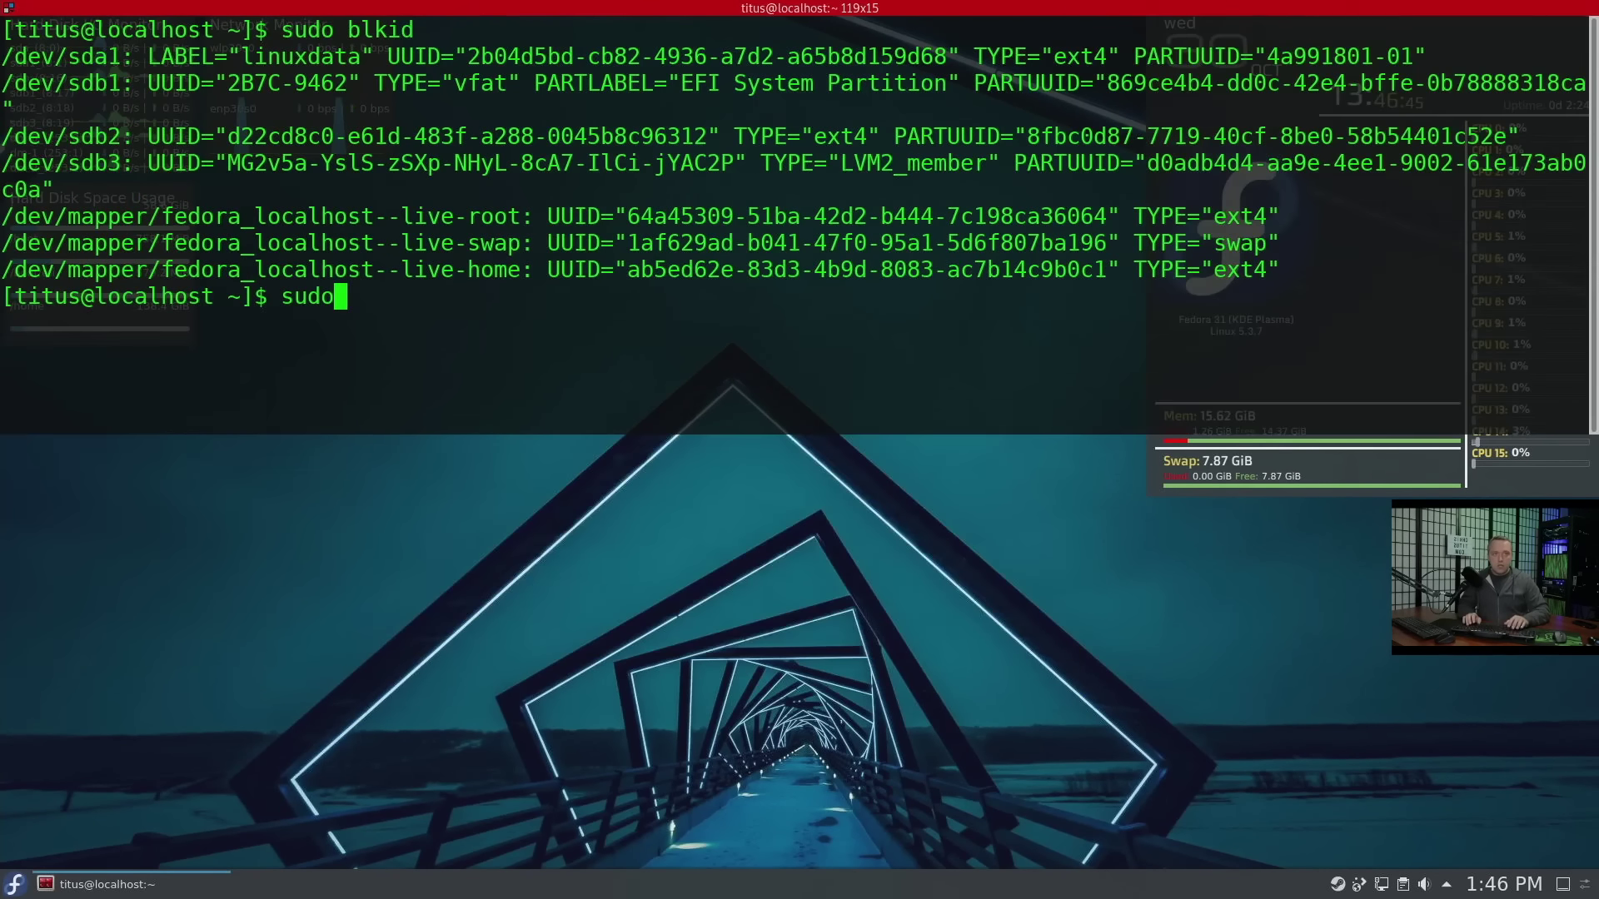
{"action": "key", "text": "super+Up"}
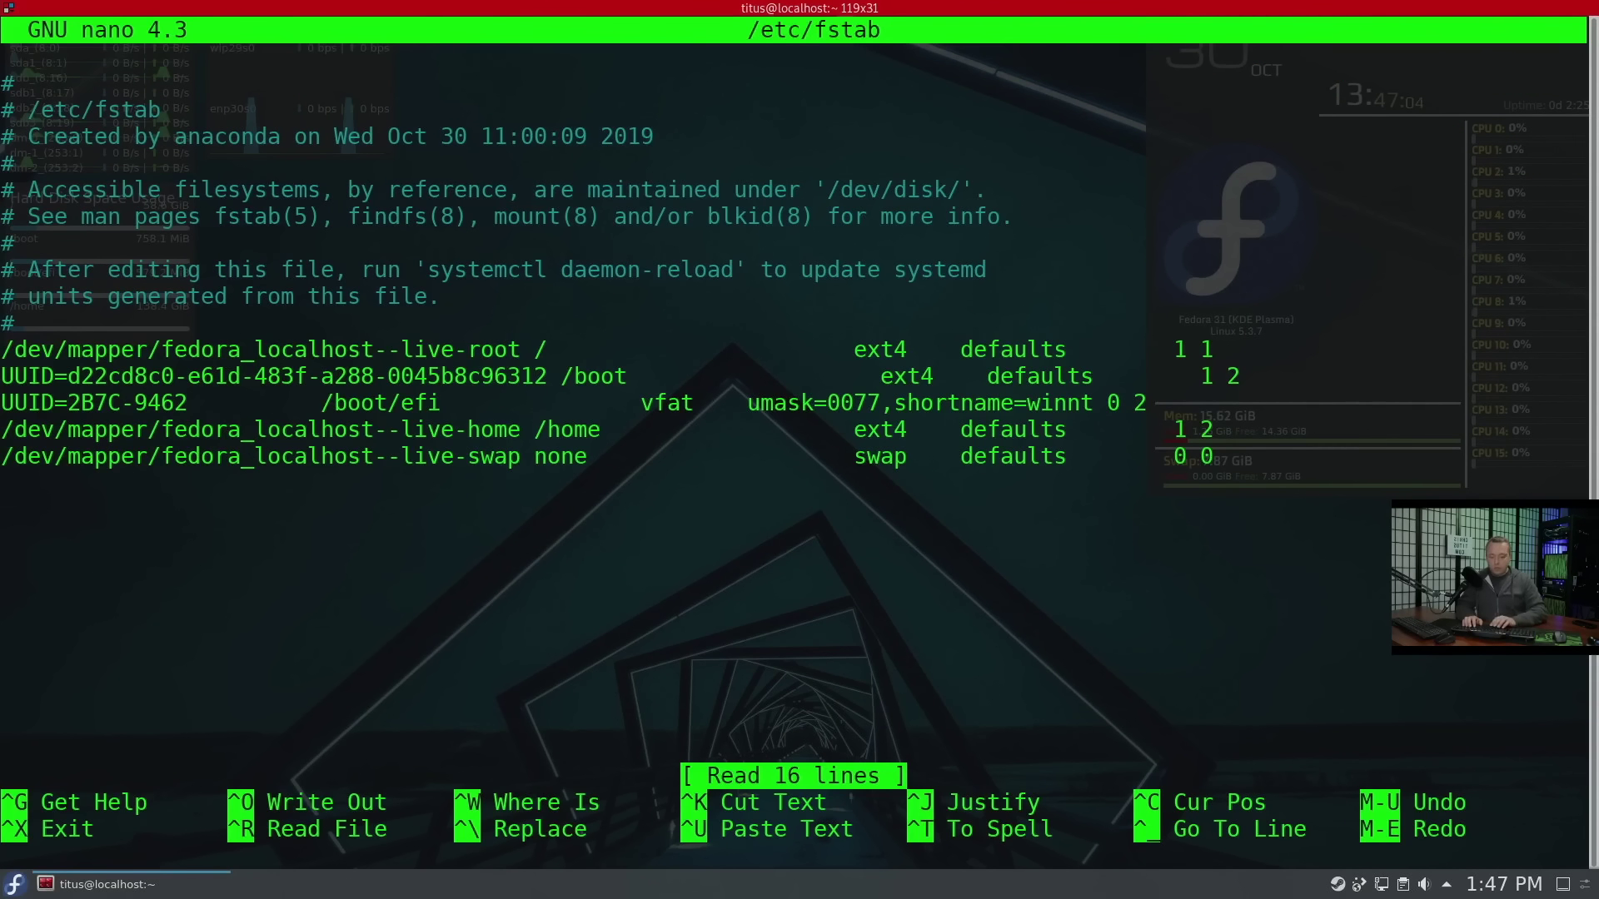
Step: Add an fstab line: UUID=<copied UUID> /media/2tb ext4 rw,exec,uid=1000 0 0
{"action": "type", "text": "UUID"}
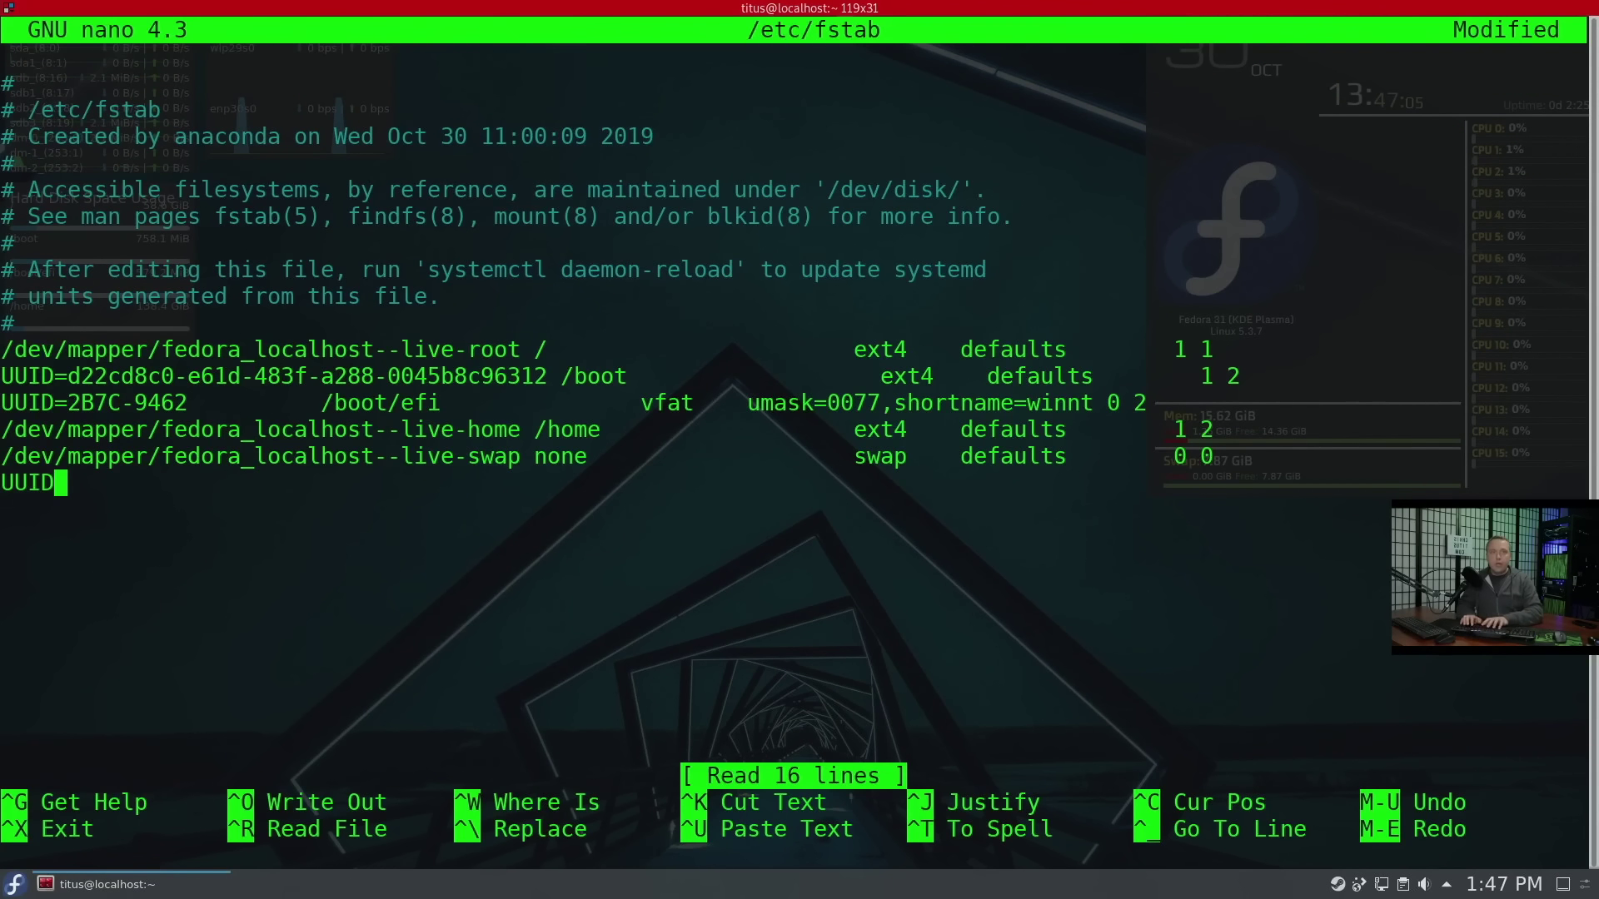
{"action": "type", "text": "="}
{"action": "key", "text": "ctrl+shift+v"}
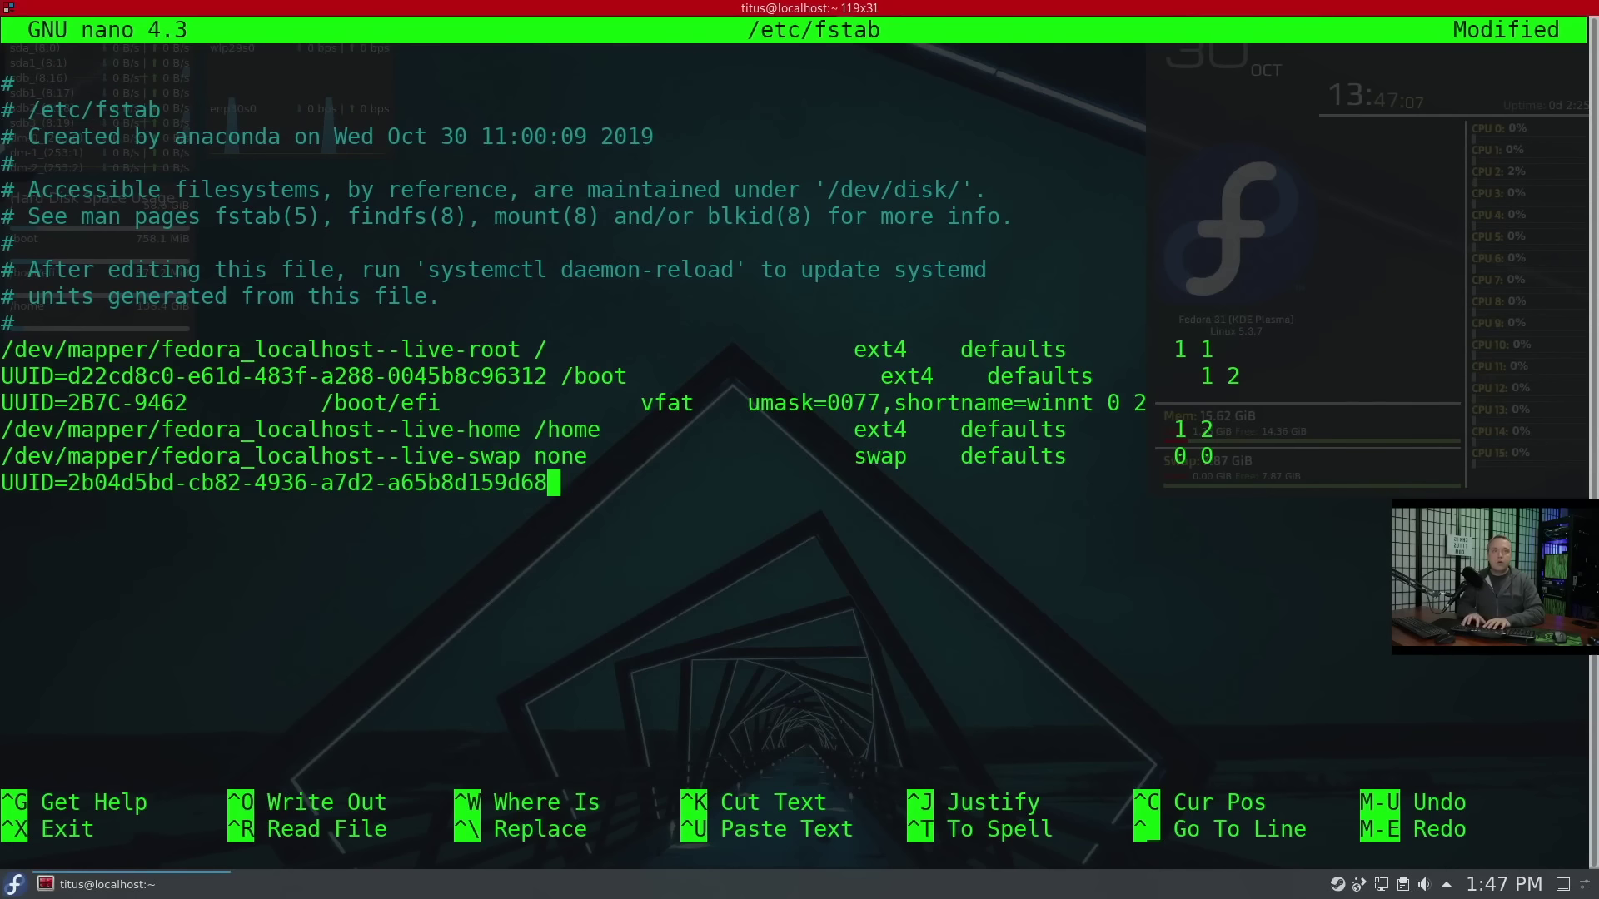
{"action": "type", "text": "/"}
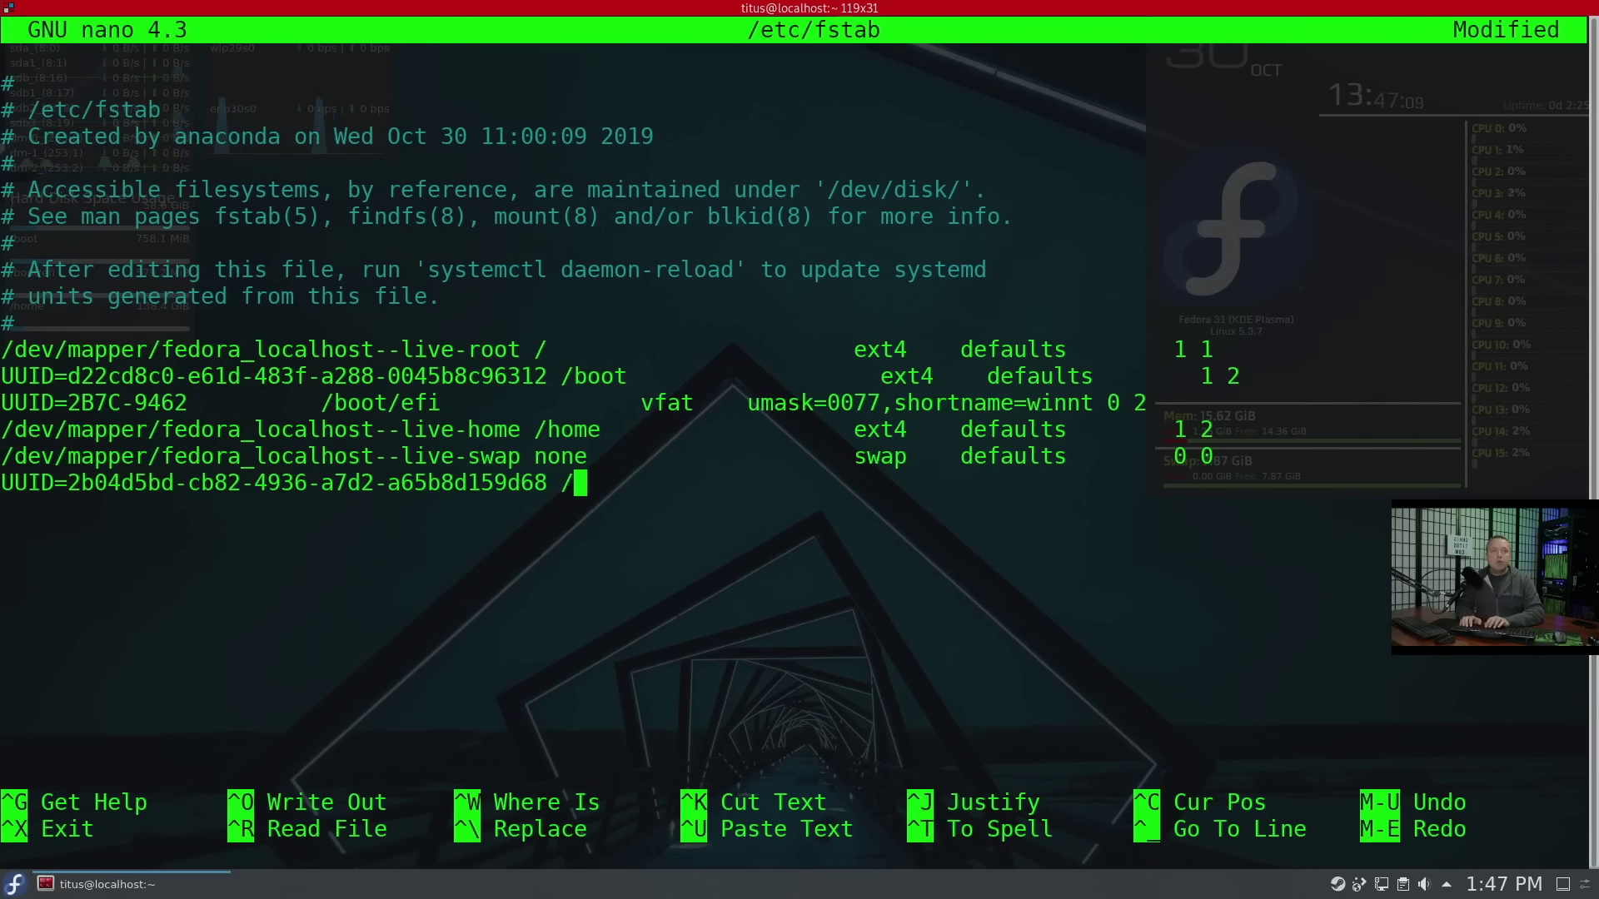
{"action": "type", "text": "media/2tb"}
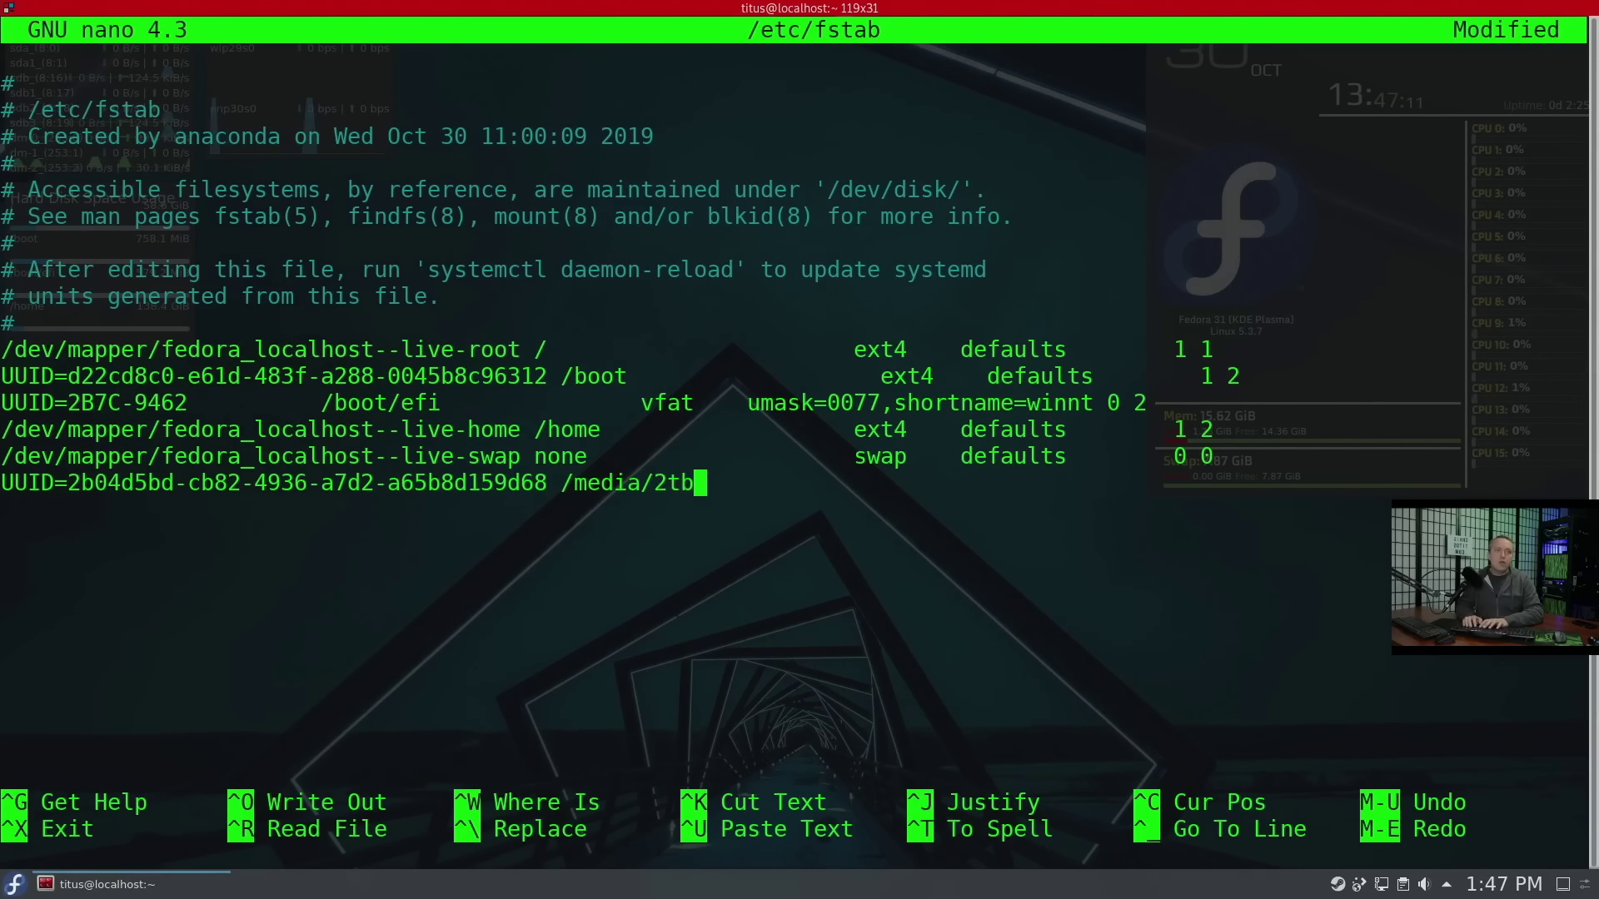
{"action": "key", "text": "Tab"}
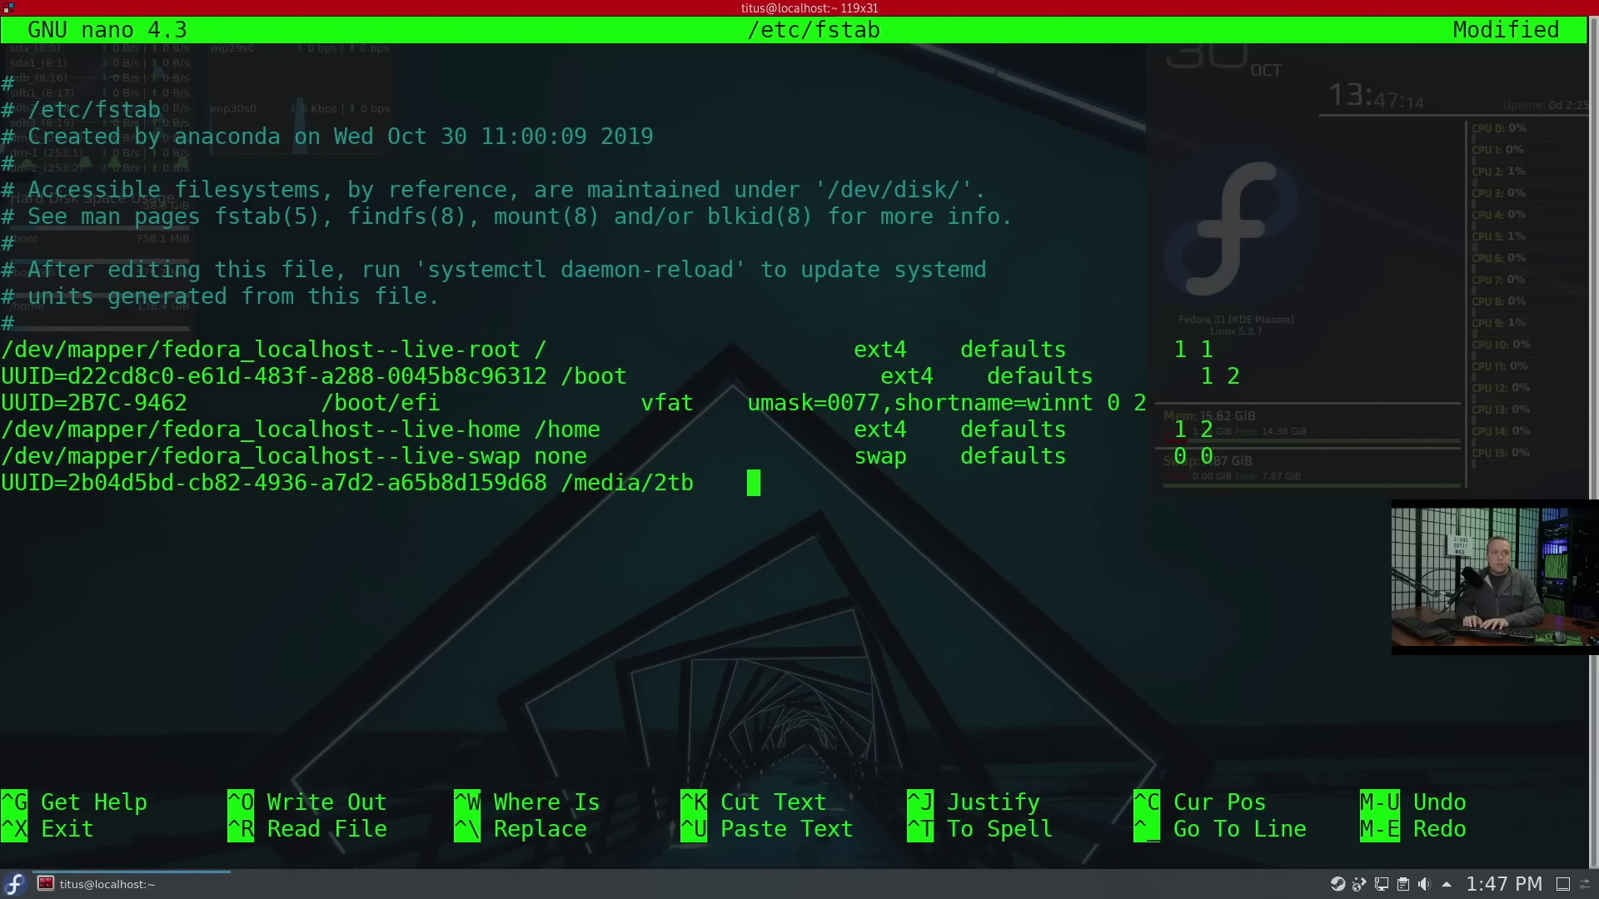
{"action": "type", "text": "ext4"}
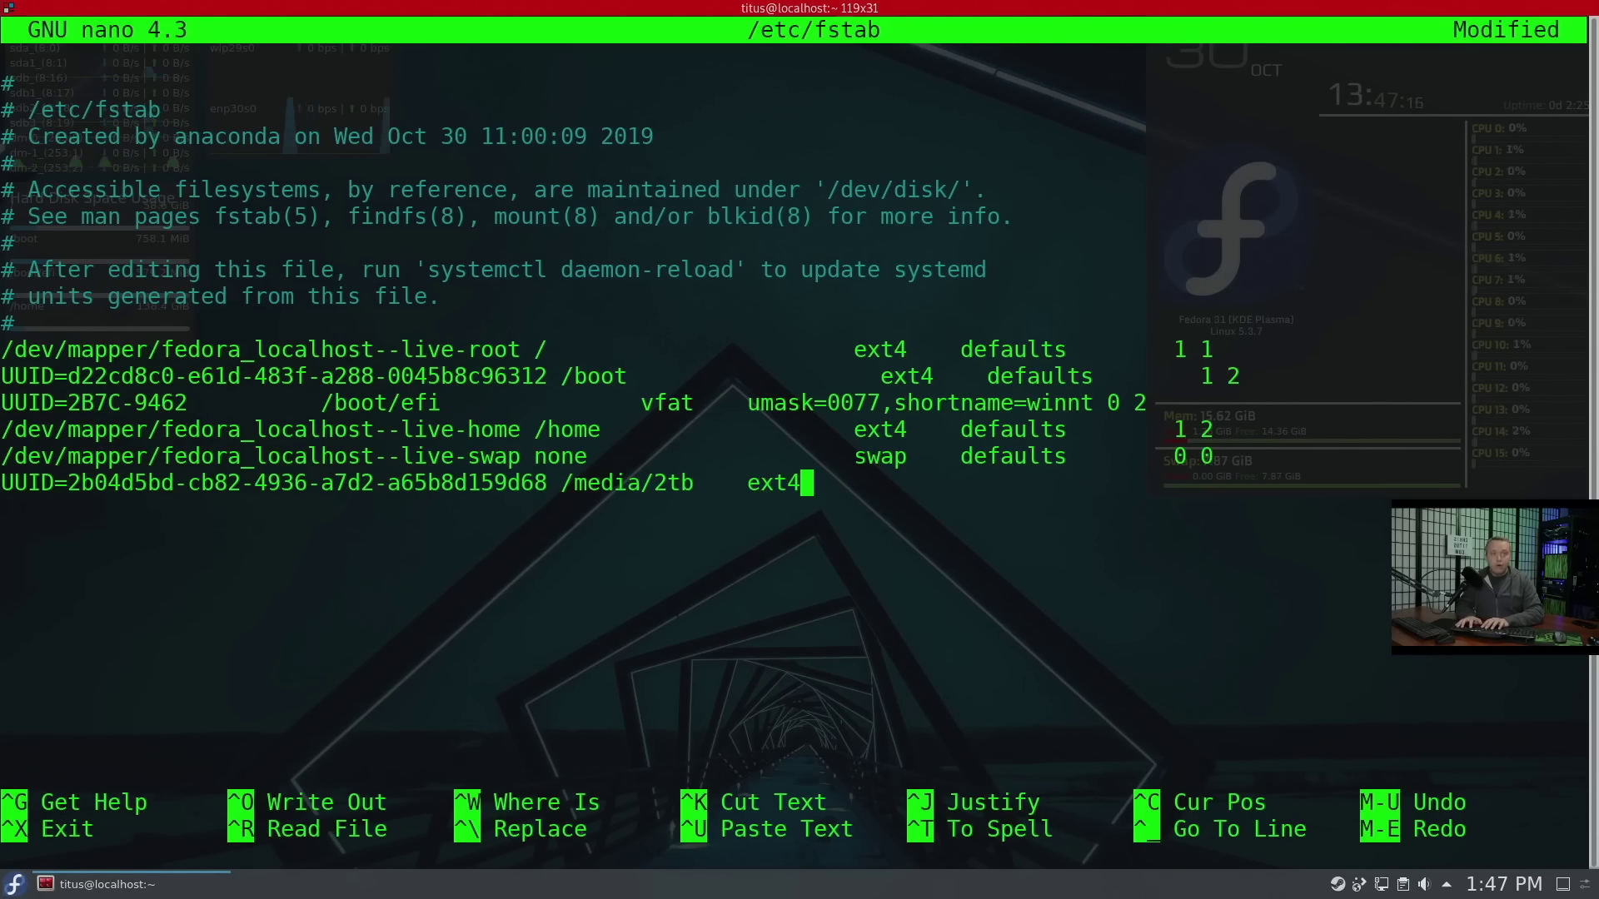
{"action": "key", "text": "Tab"}
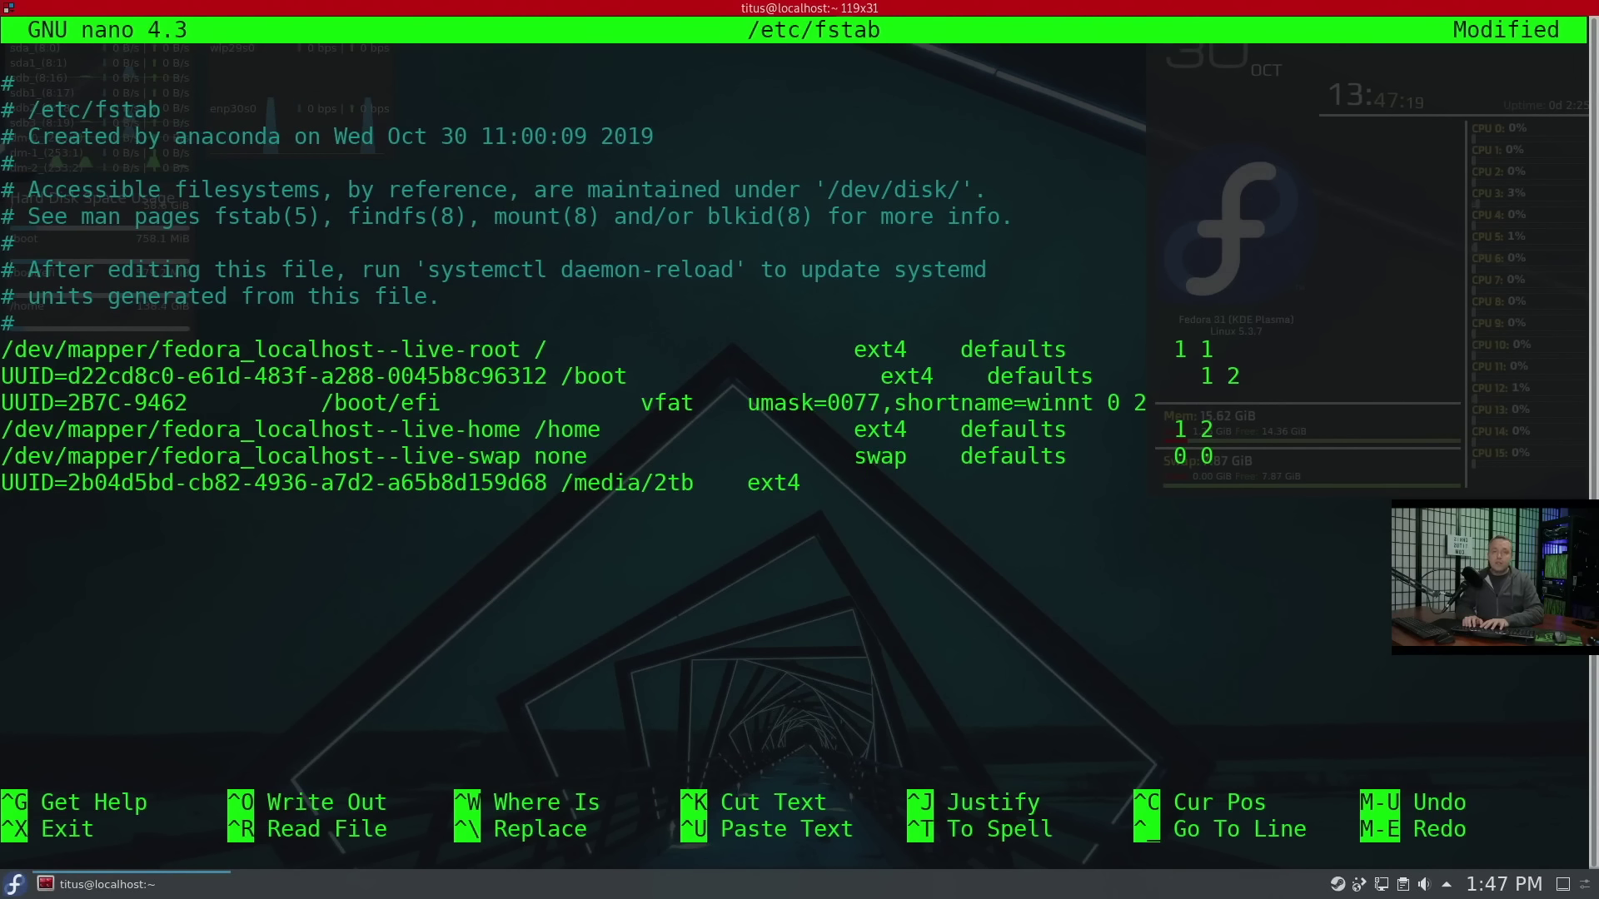
{"action": "type", "text": "rw"}
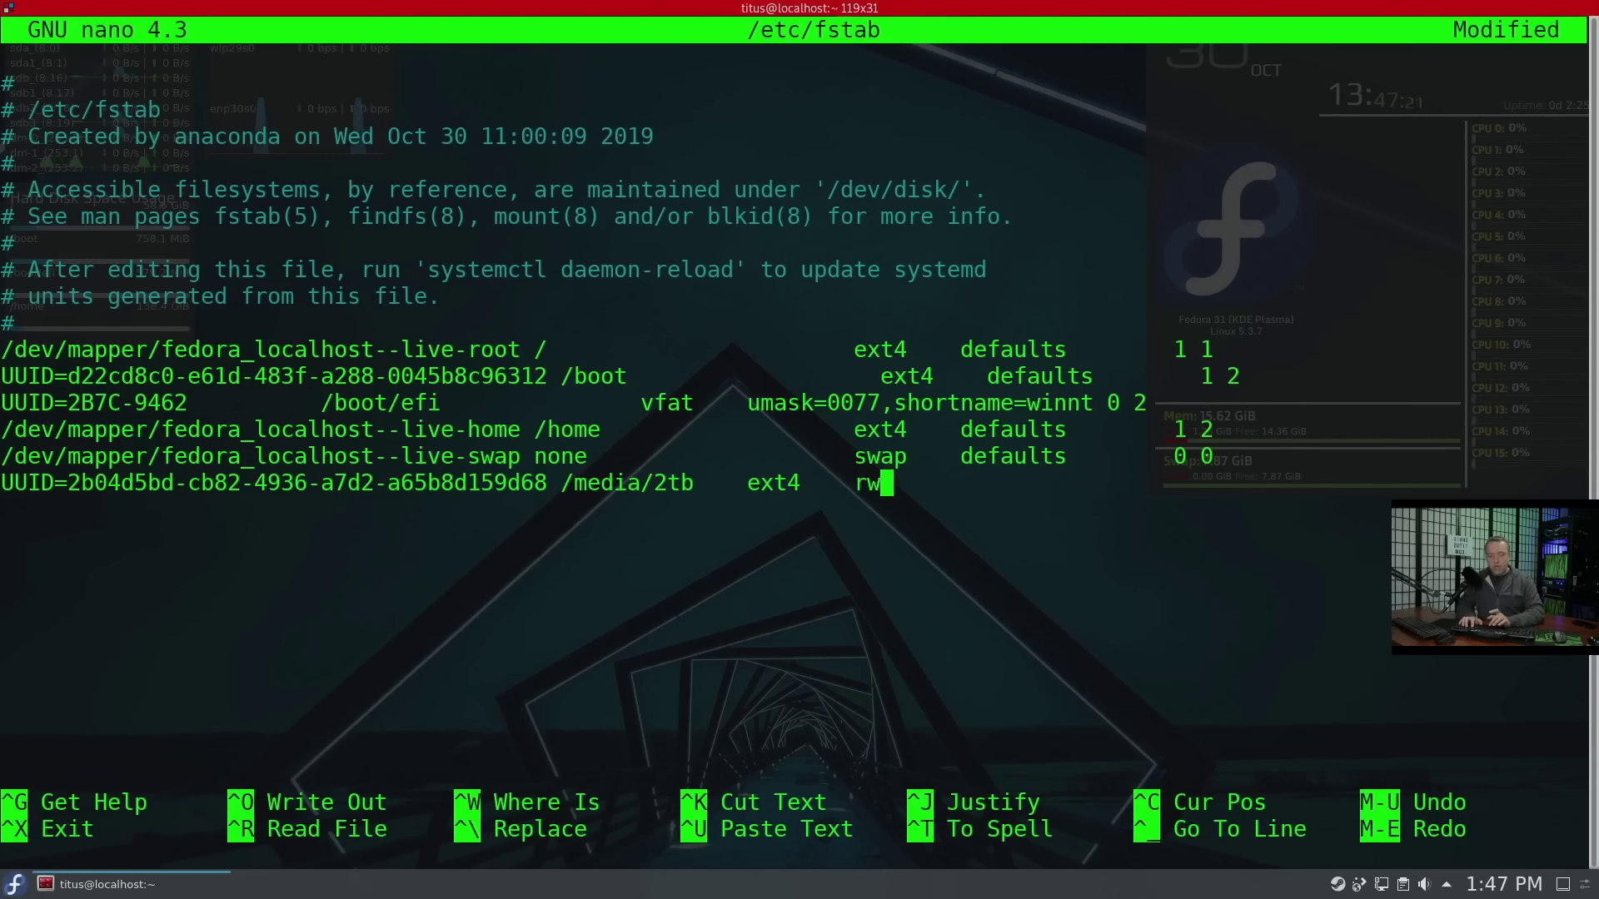
{"action": "type", "text": ",exec,uid"}
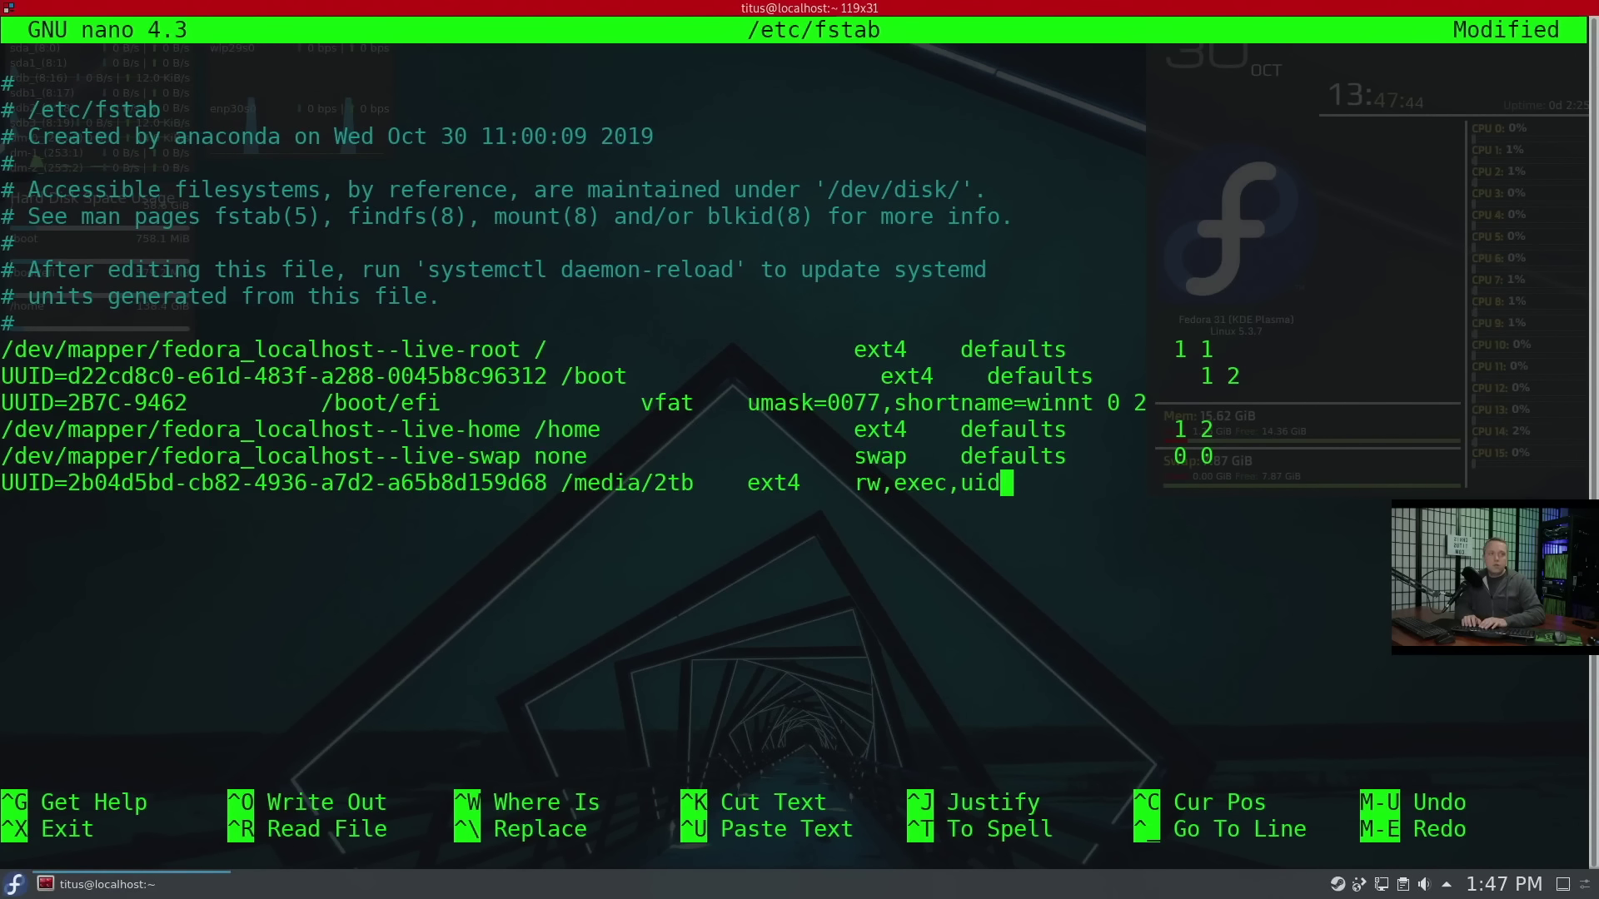
{"action": "type", "text": "=1000"}
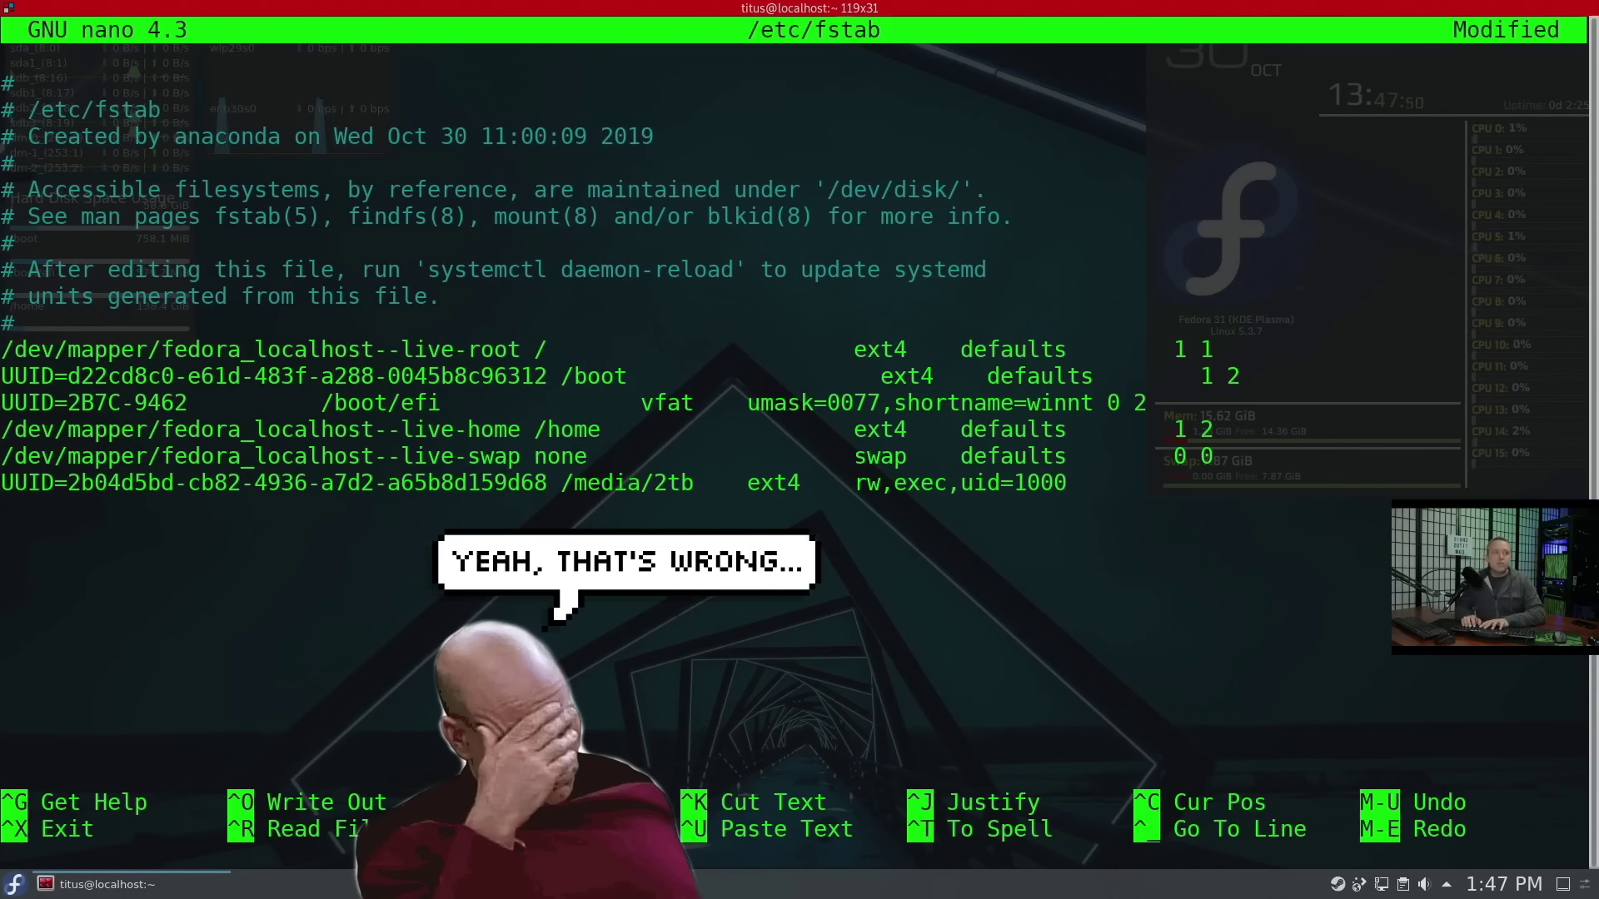
{"action": "key", "text": "Tab"}
{"action": "type", "text": "0 0"}
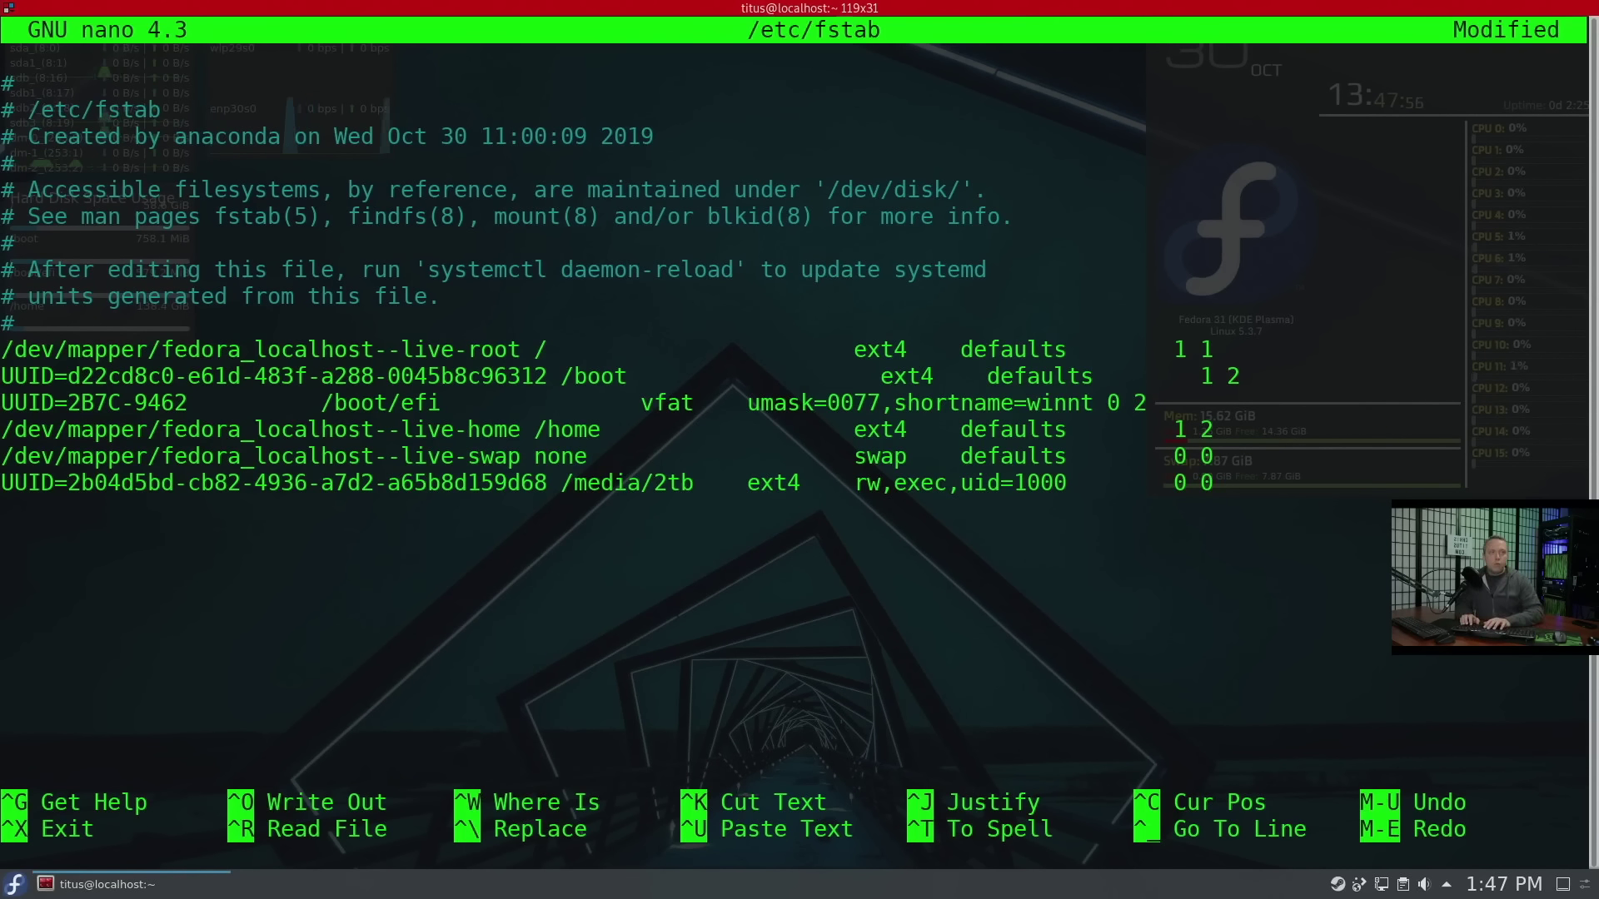
Step: Save /etc/fstab and exit nano
{"action": "key", "text": "ctrl+o"}
{"action": "key", "text": "Return"}
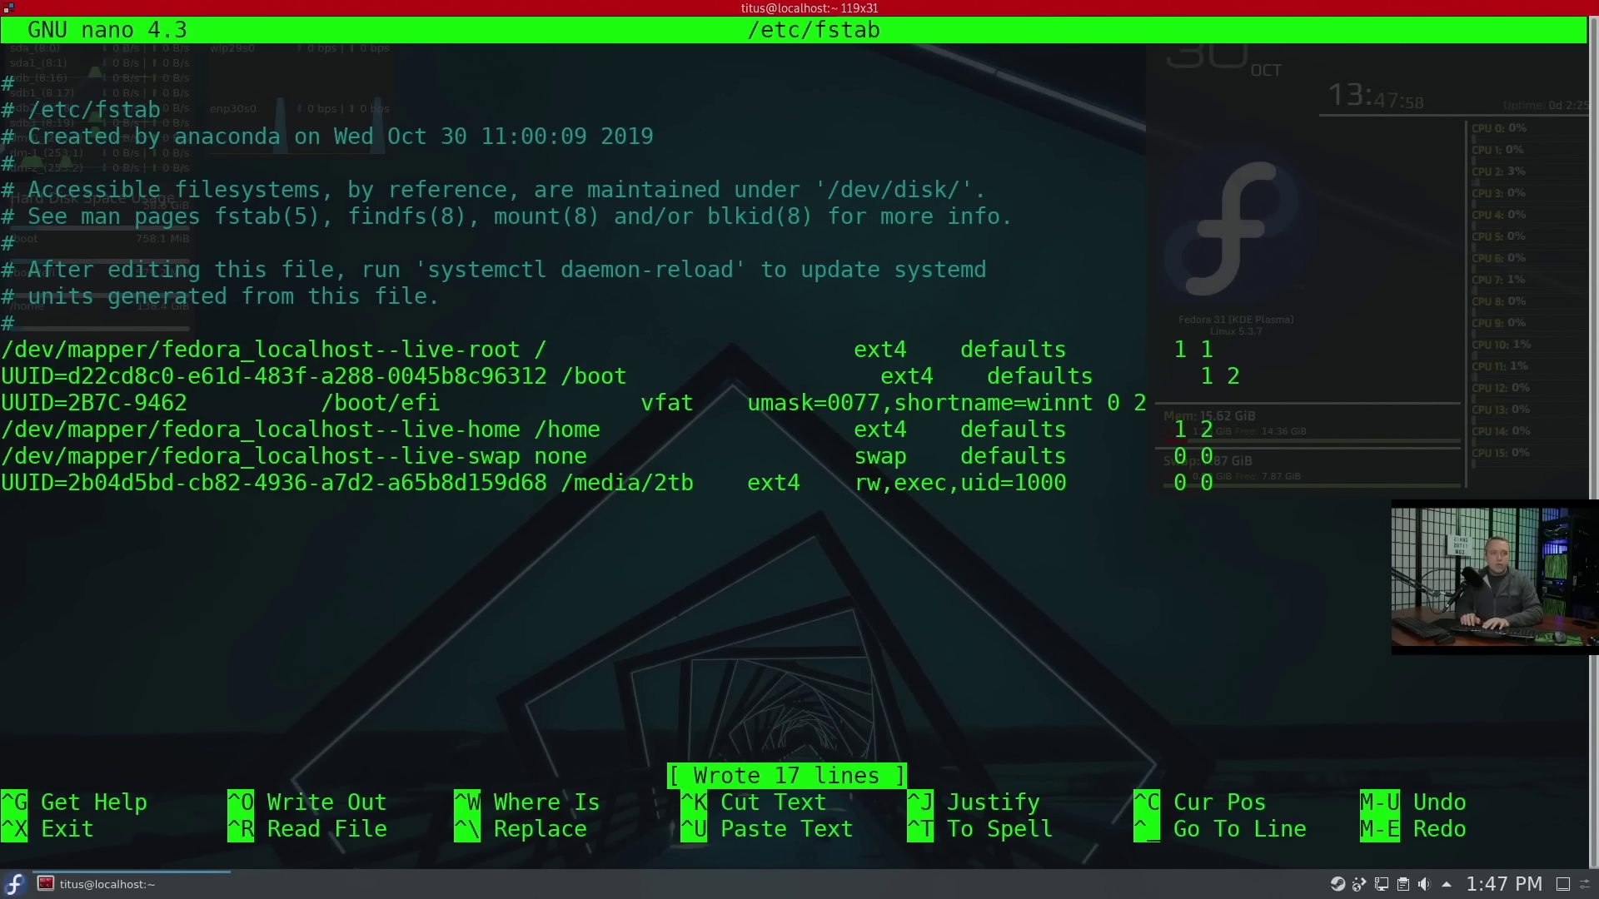
{"action": "key", "text": "ctrl+x"}
Step: Create the /media/2tb folder and give your user ownership of it with chown
{"action": "type", "text": "cd /media"}
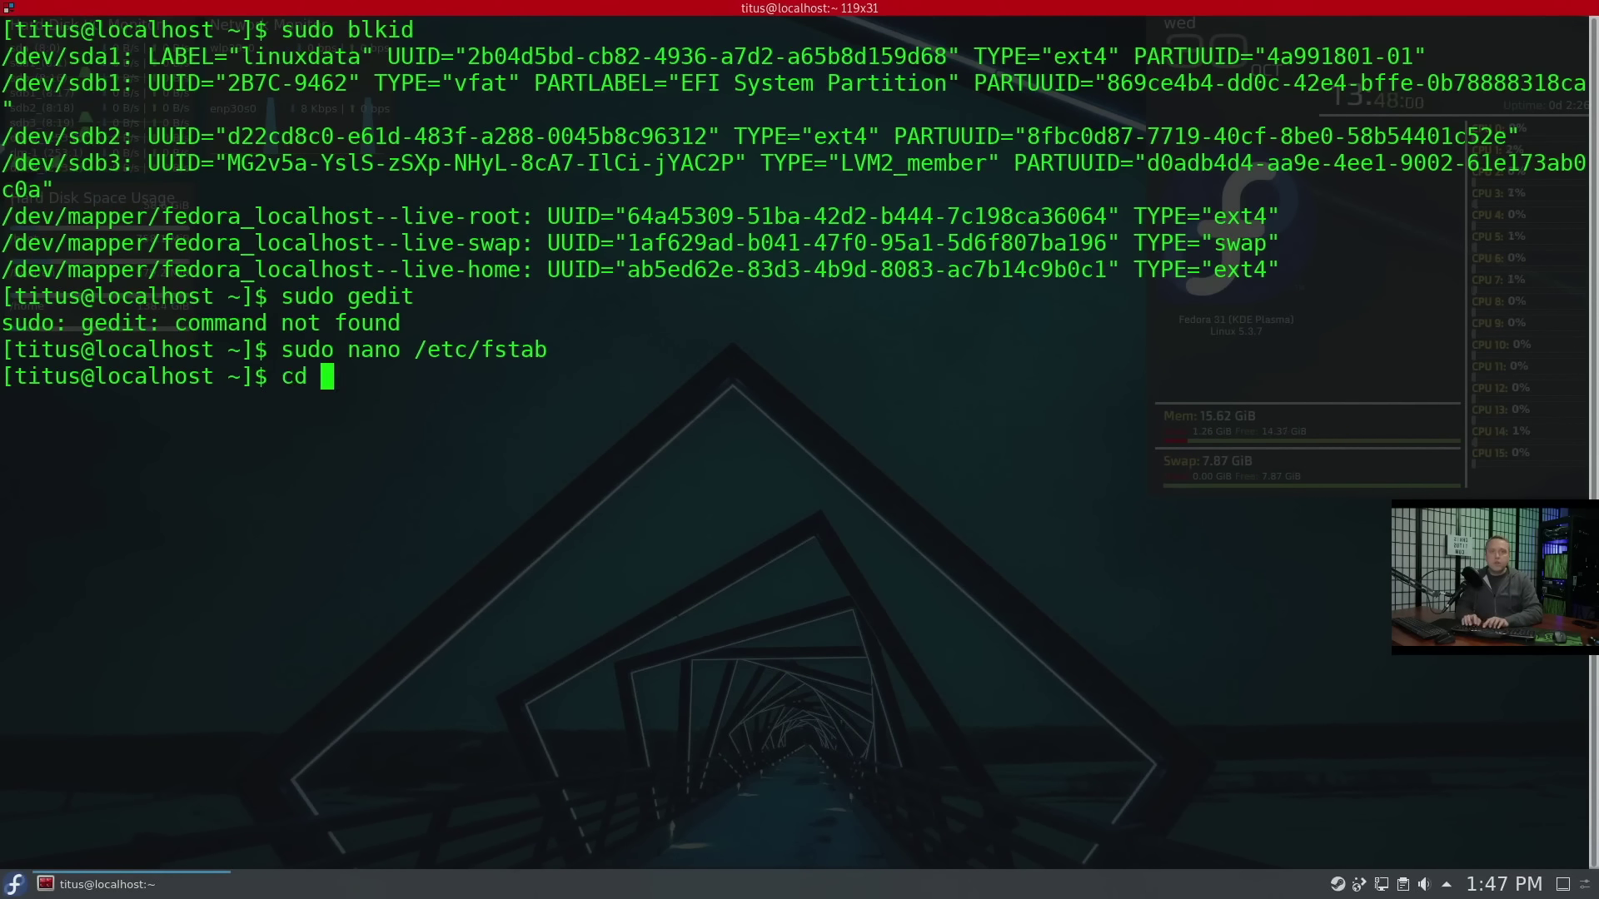
{"action": "key", "text": "Return"}
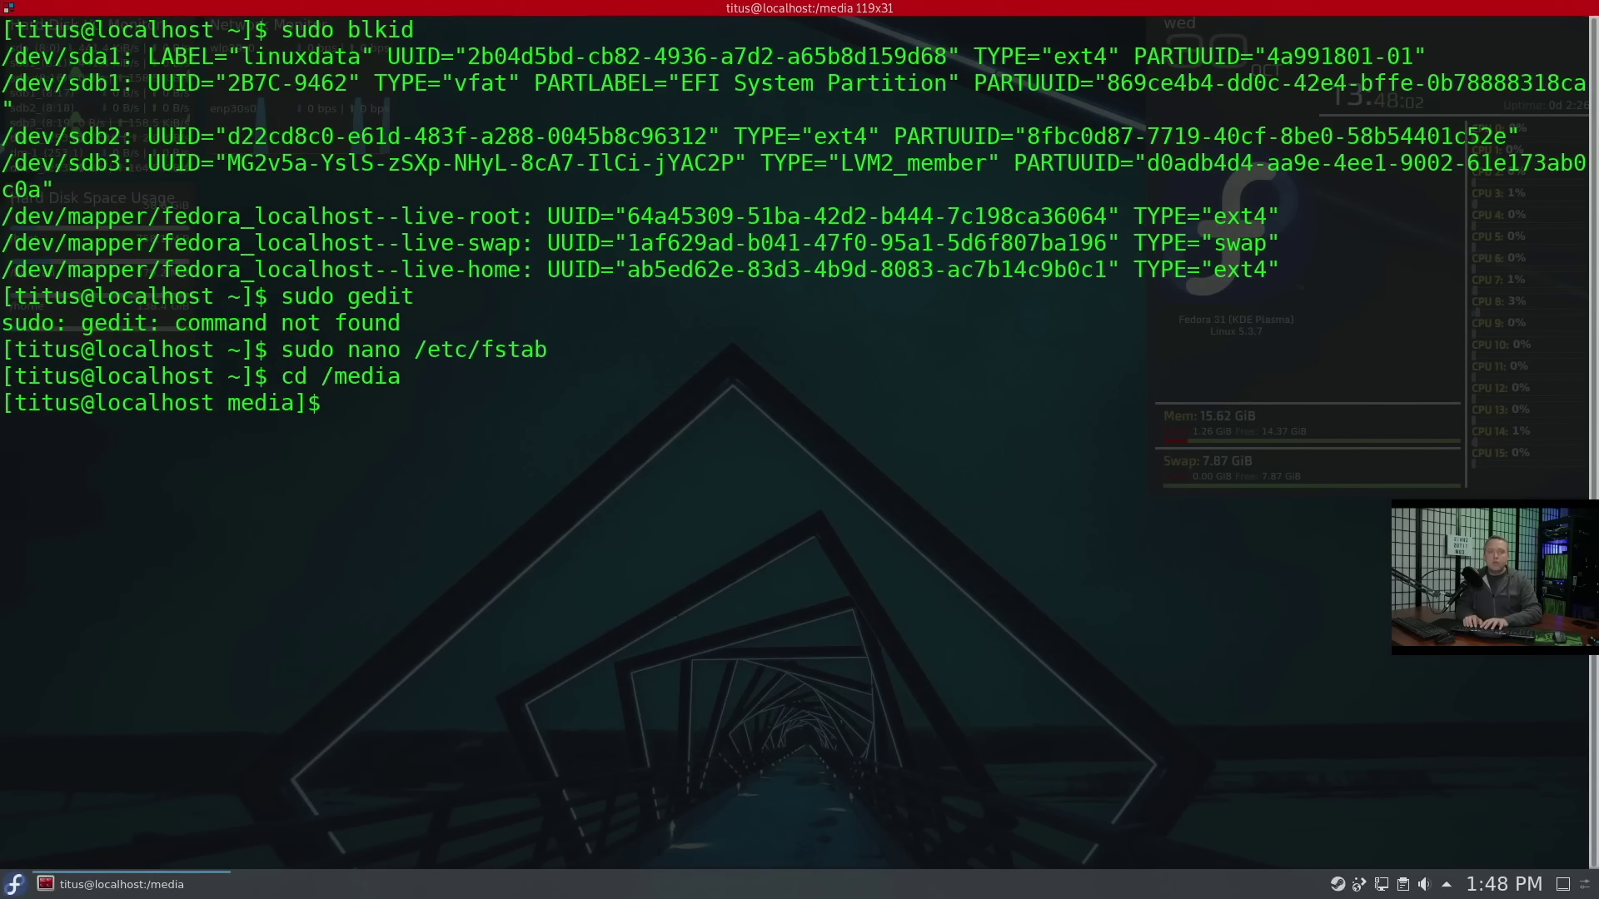
{"action": "type", "text": "sudo mkdir 2tb"}
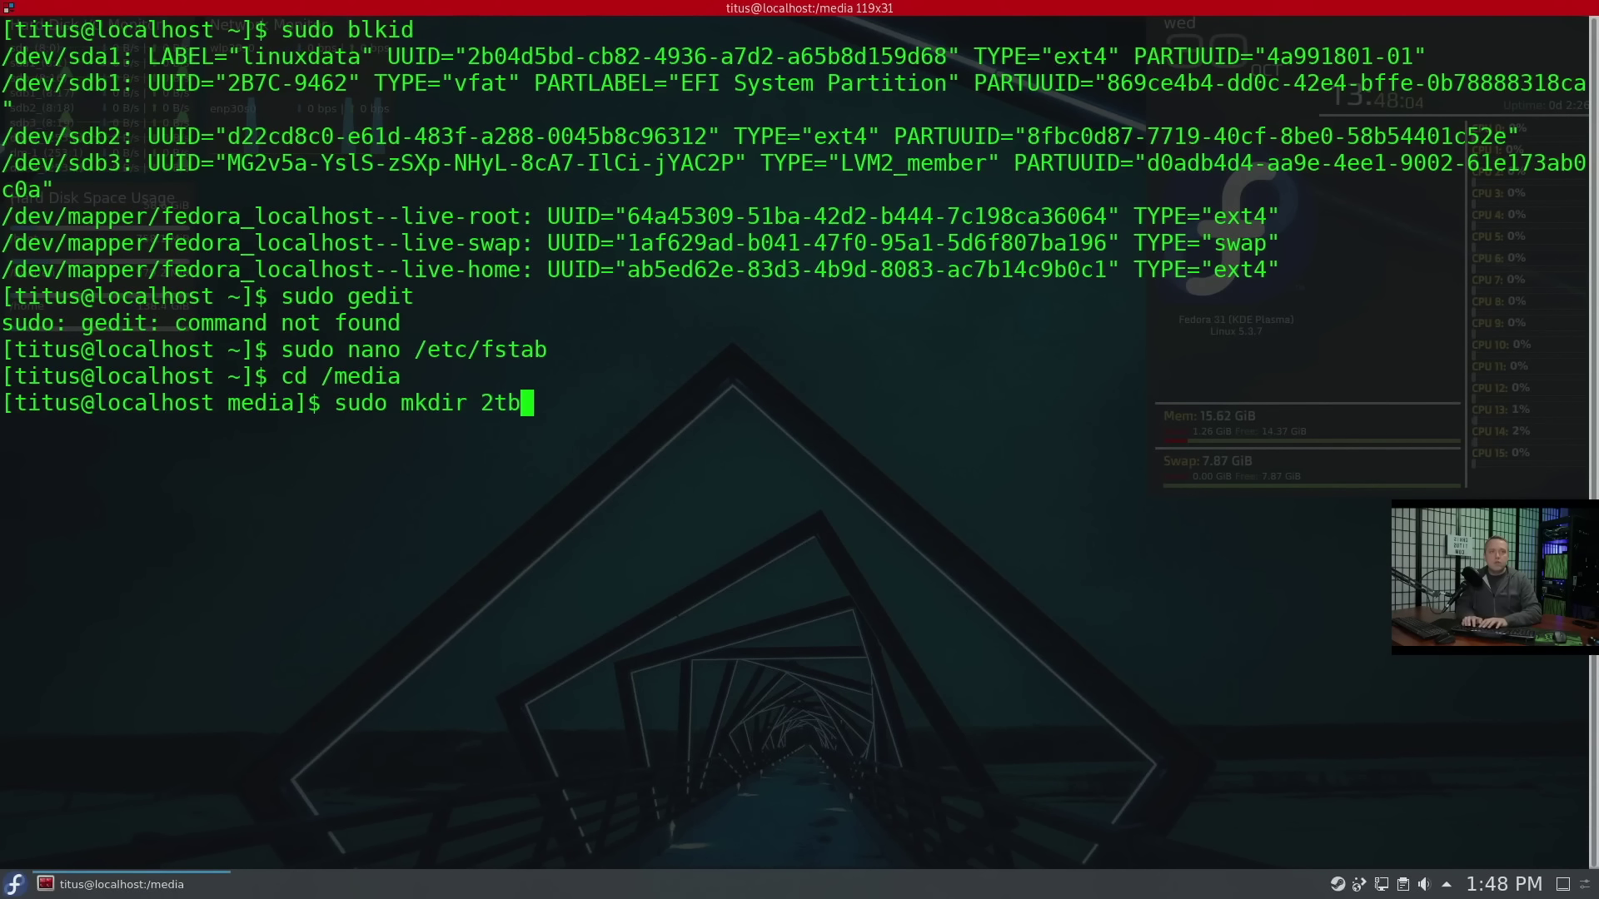
{"action": "key", "text": "Return"}
{"action": "type", "text": "sudo "}
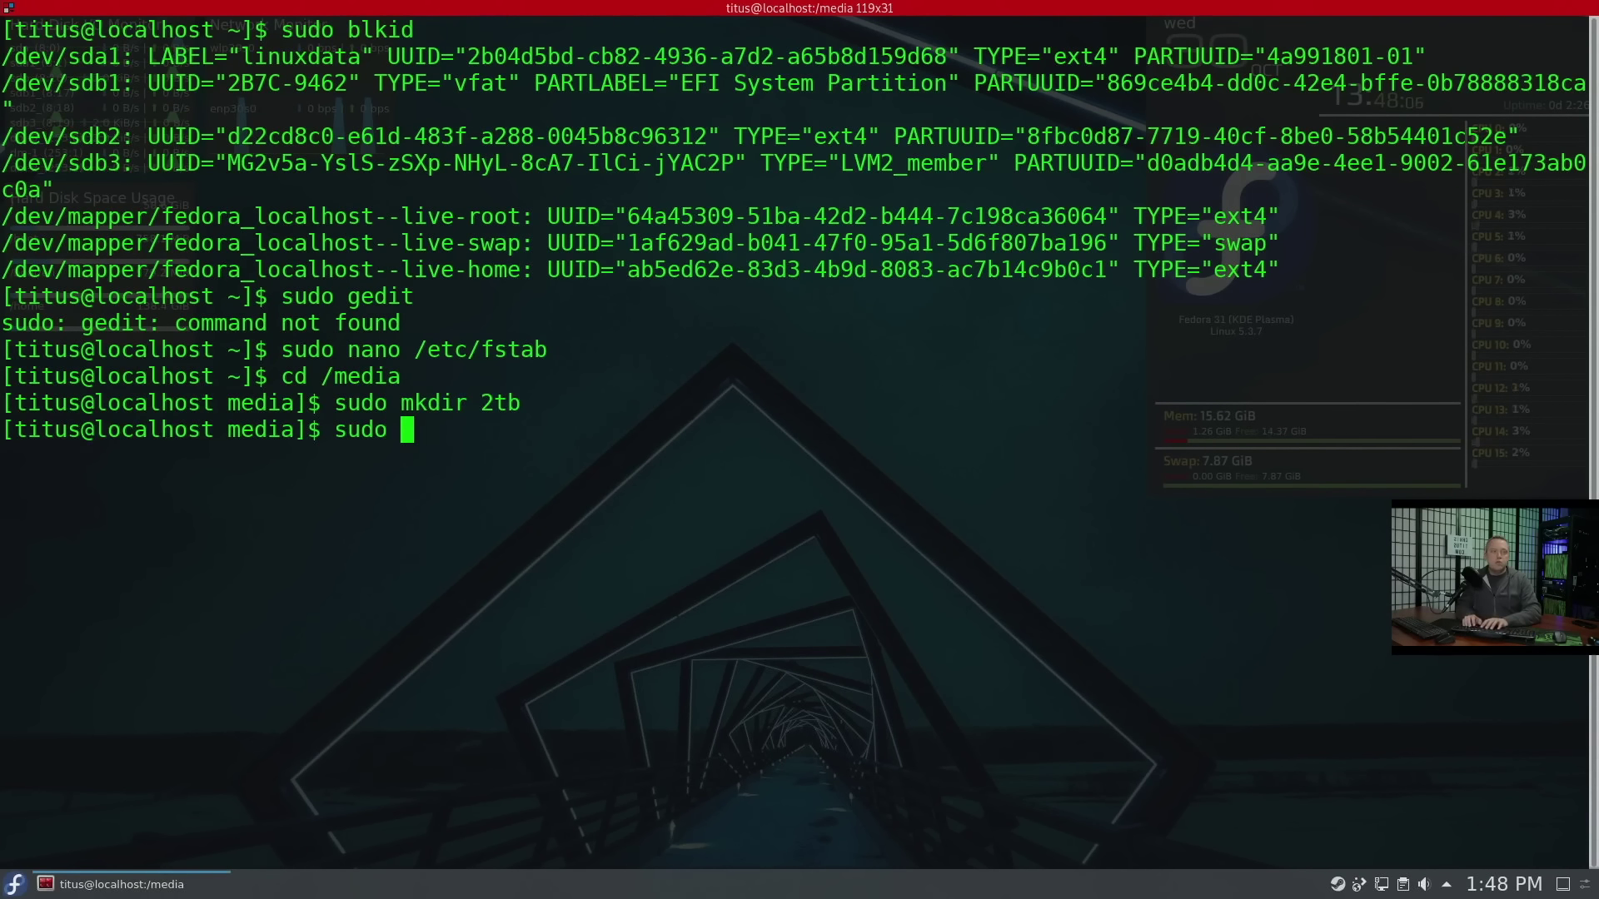
{"action": "type", "text": "chown t"}
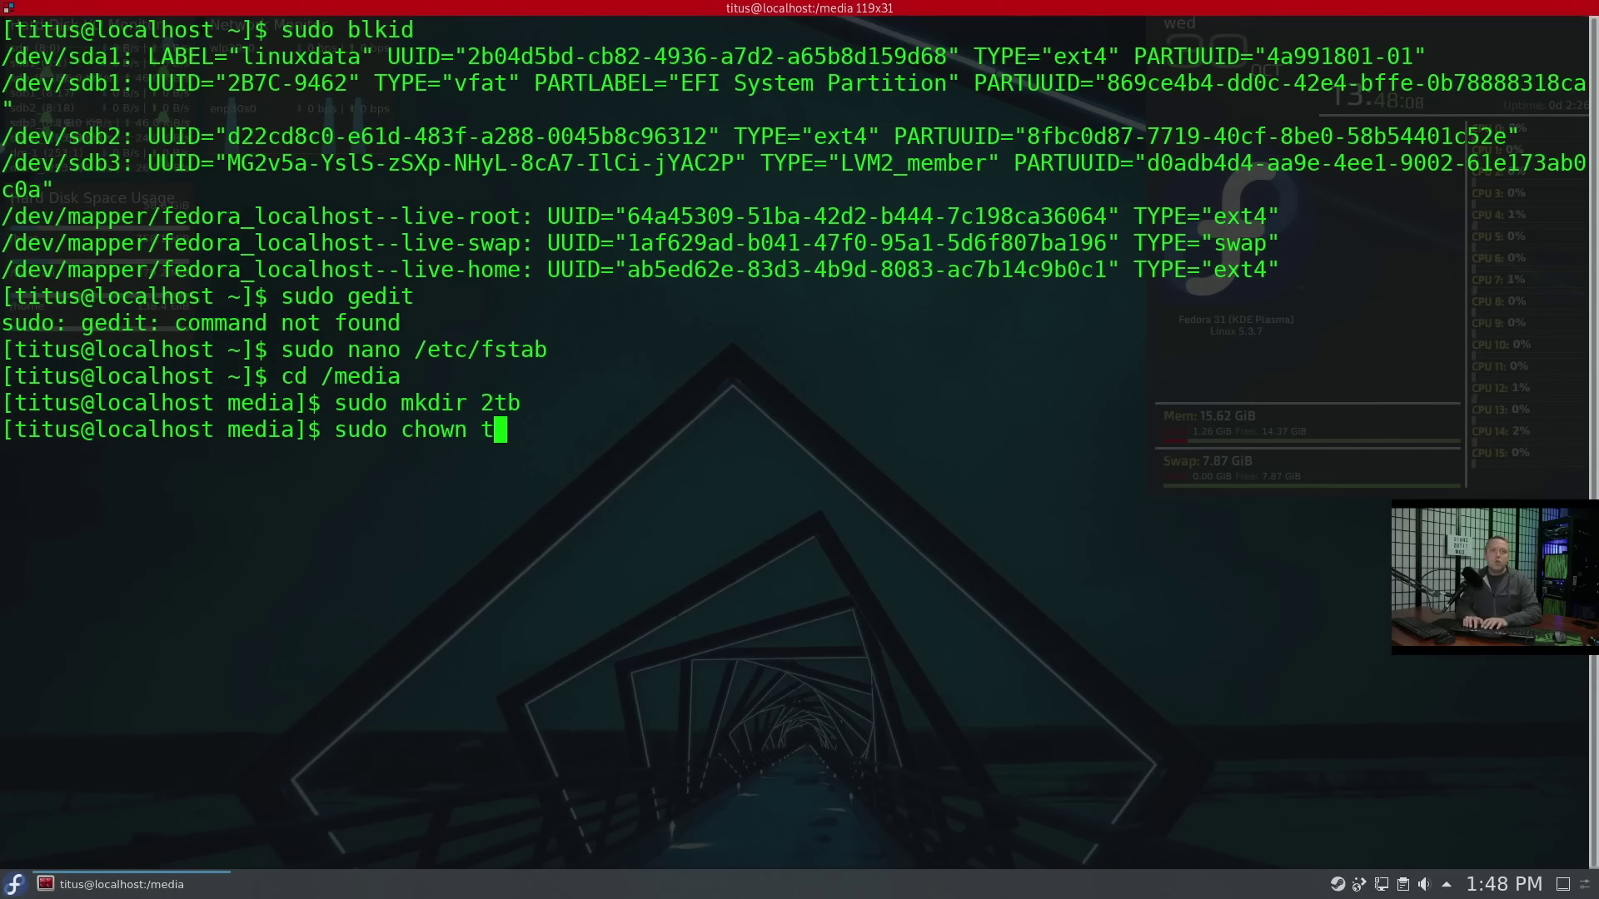
{"action": "type", "text": "itus:titus 32"}
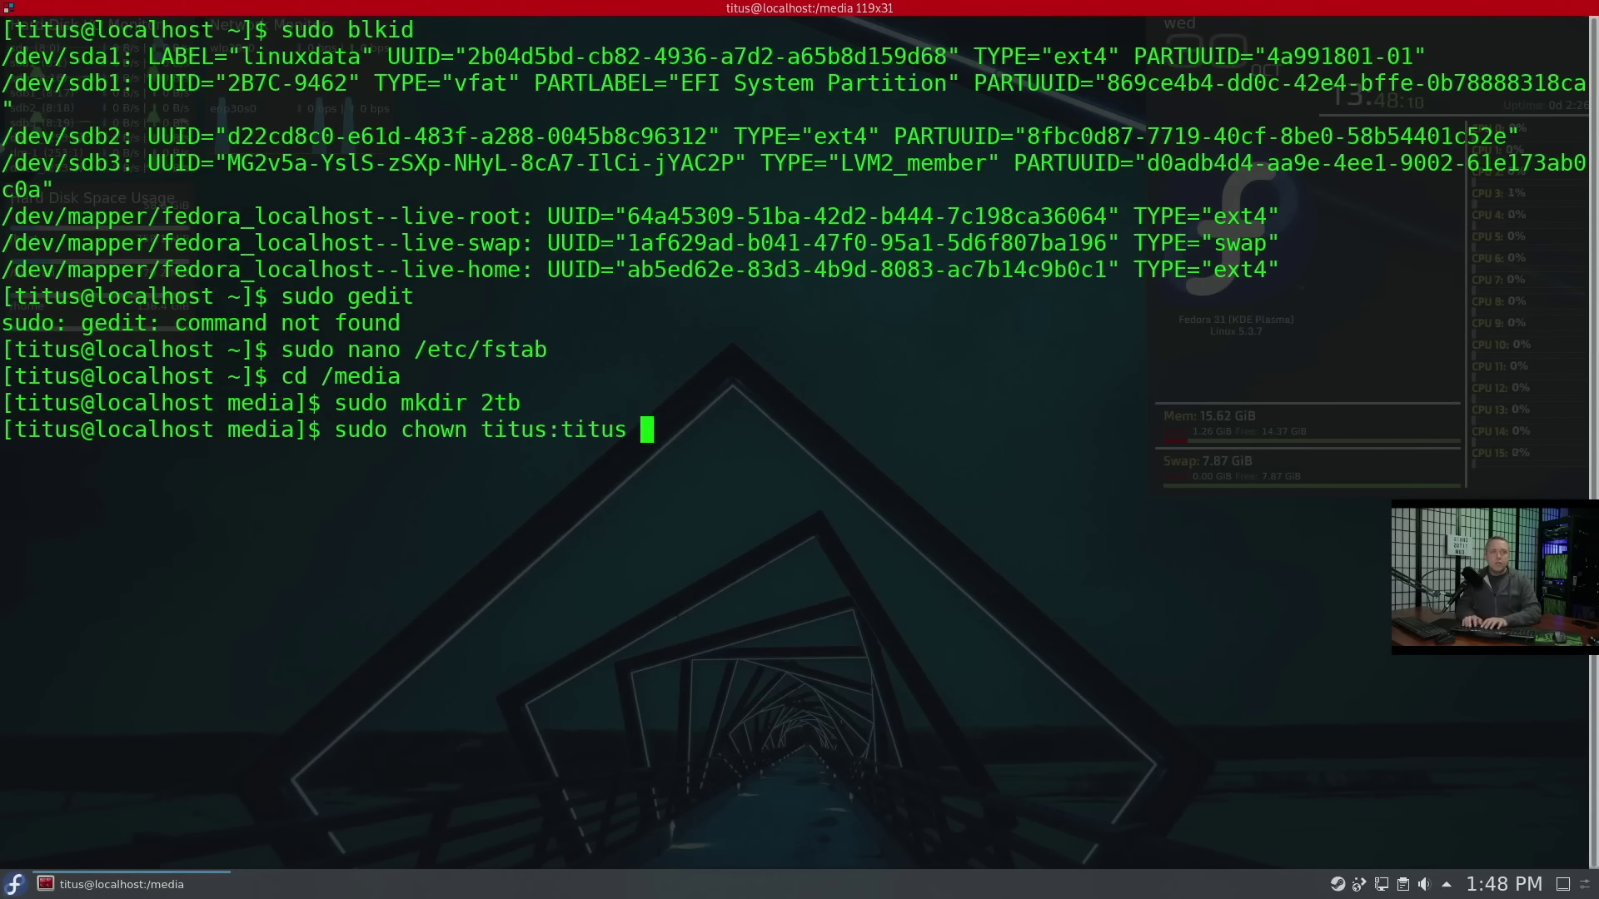
{"action": "key", "text": "BackSpace"}
{"action": "key", "text": "BackSpace"}
{"action": "type", "text": "2tb/"}
{"action": "key", "text": "Return"}
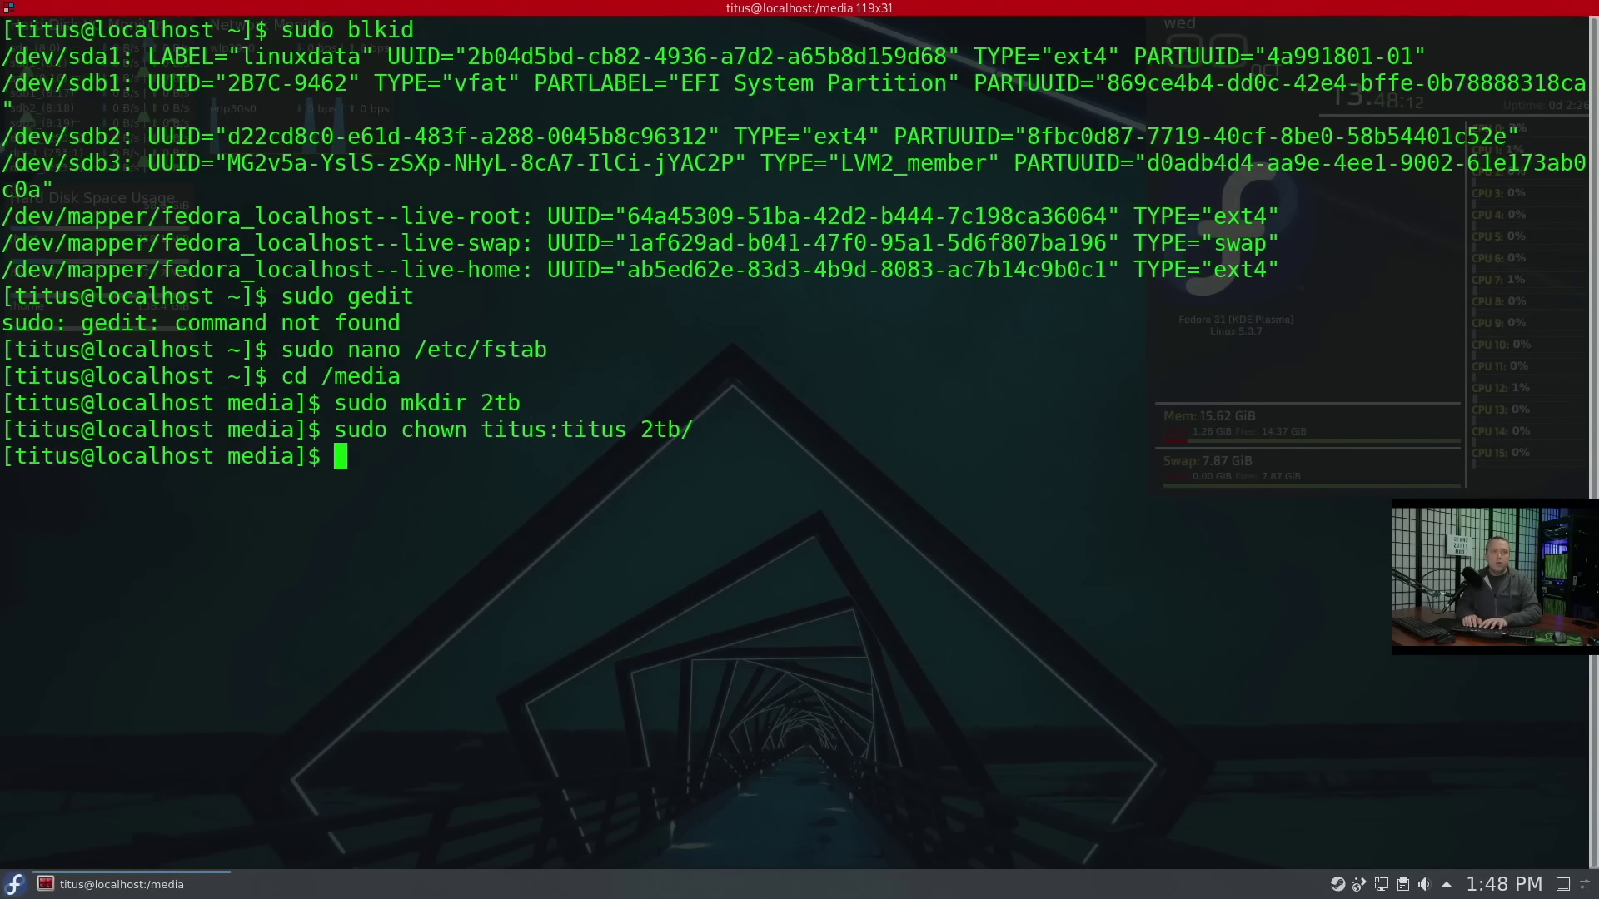
Step: Run sudo mount -a, then reopen /etc/fstab in nano from the command history
{"action": "type", "text": "sudo mount -a"}
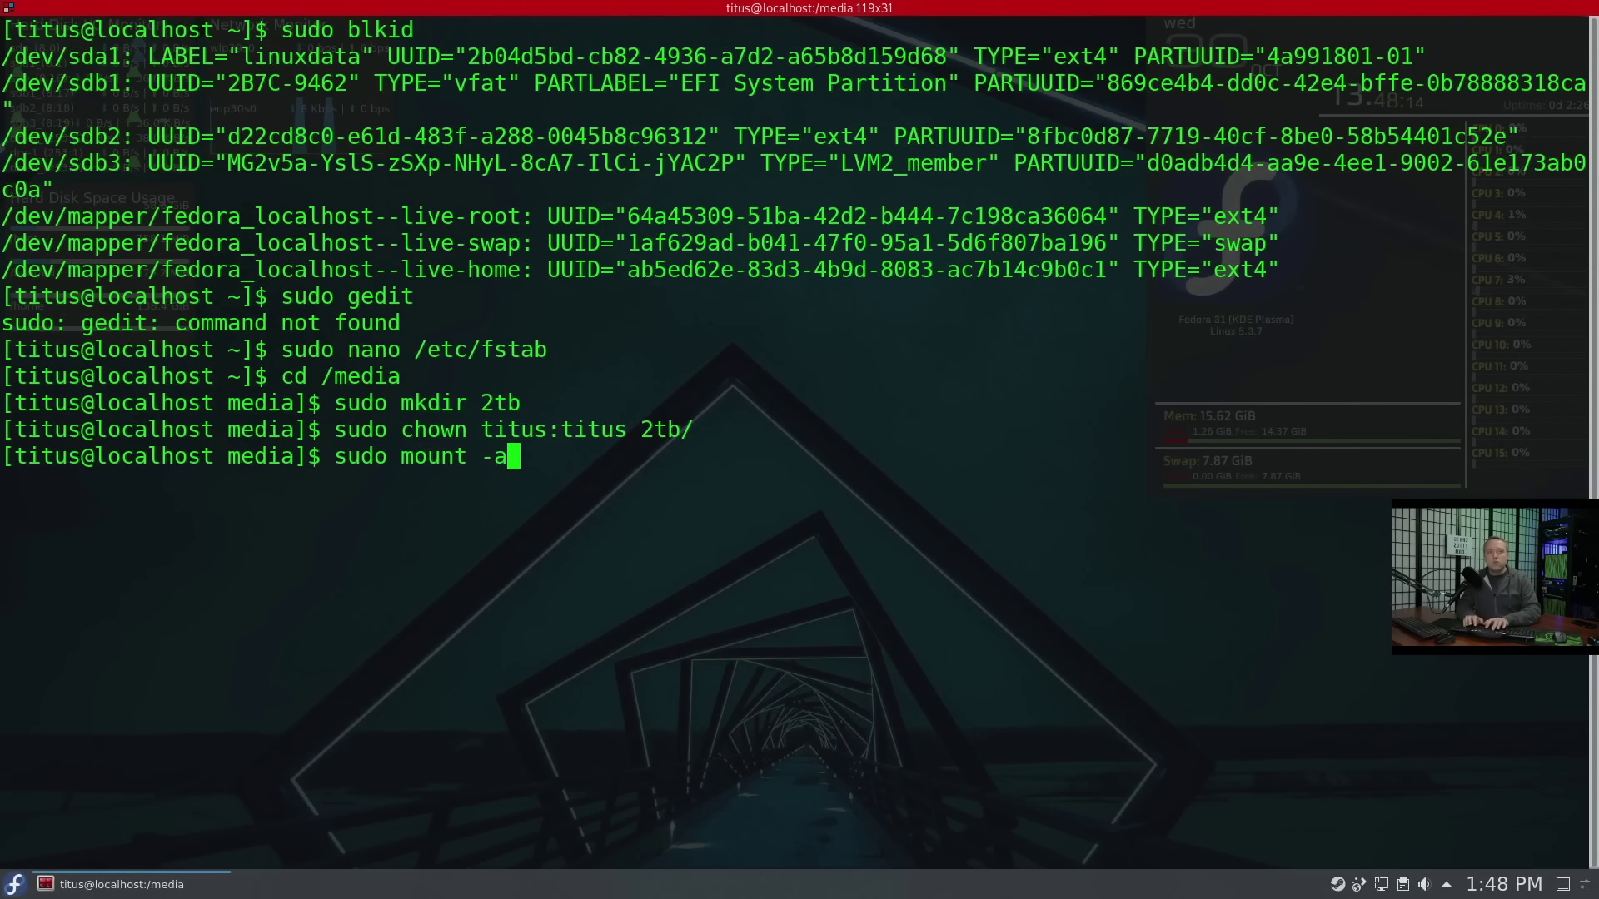
{"action": "key", "text": "Return"}
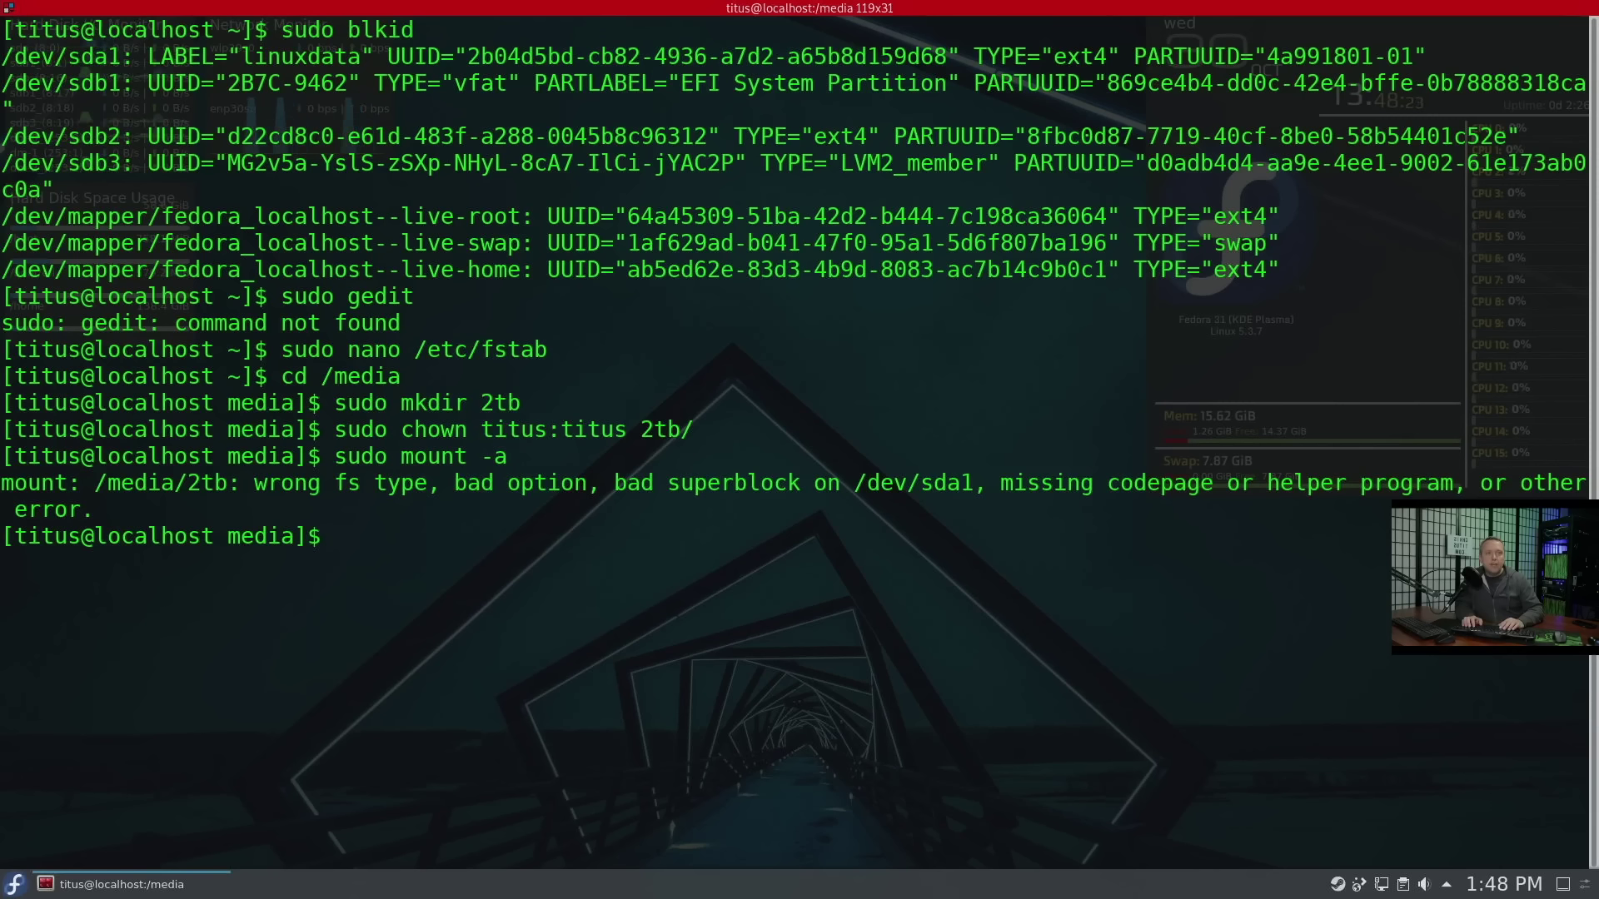
{"action": "key", "text": "Up"}
{"action": "key", "text": "Up"}
{"action": "key", "text": "Up"}
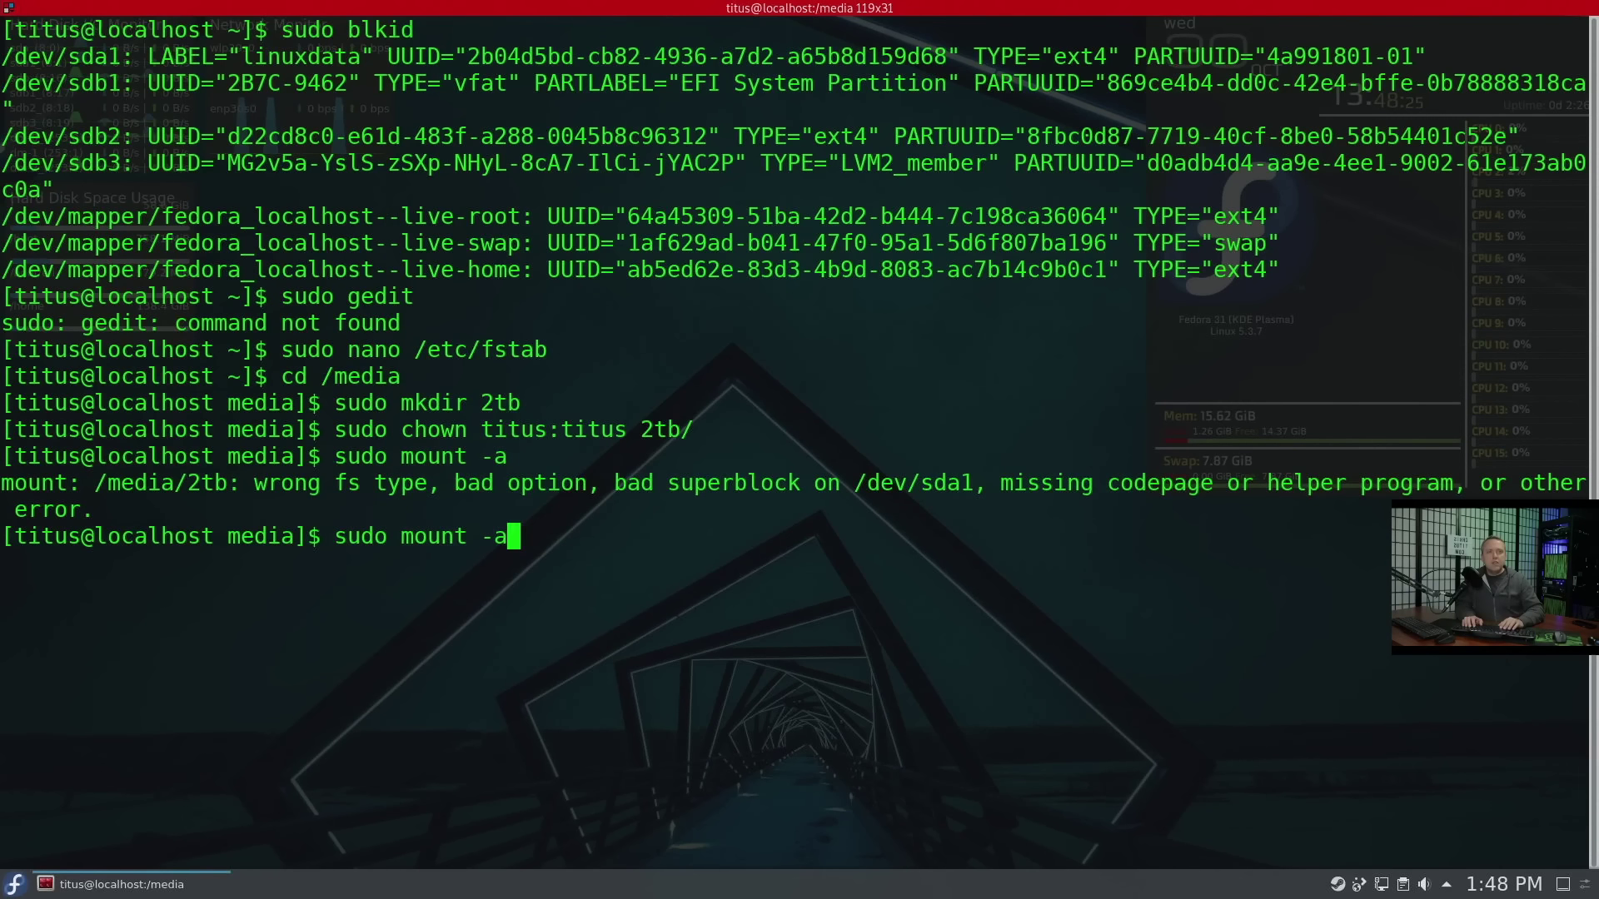
{"action": "key", "text": "Up"}
{"action": "key", "text": "Up"}
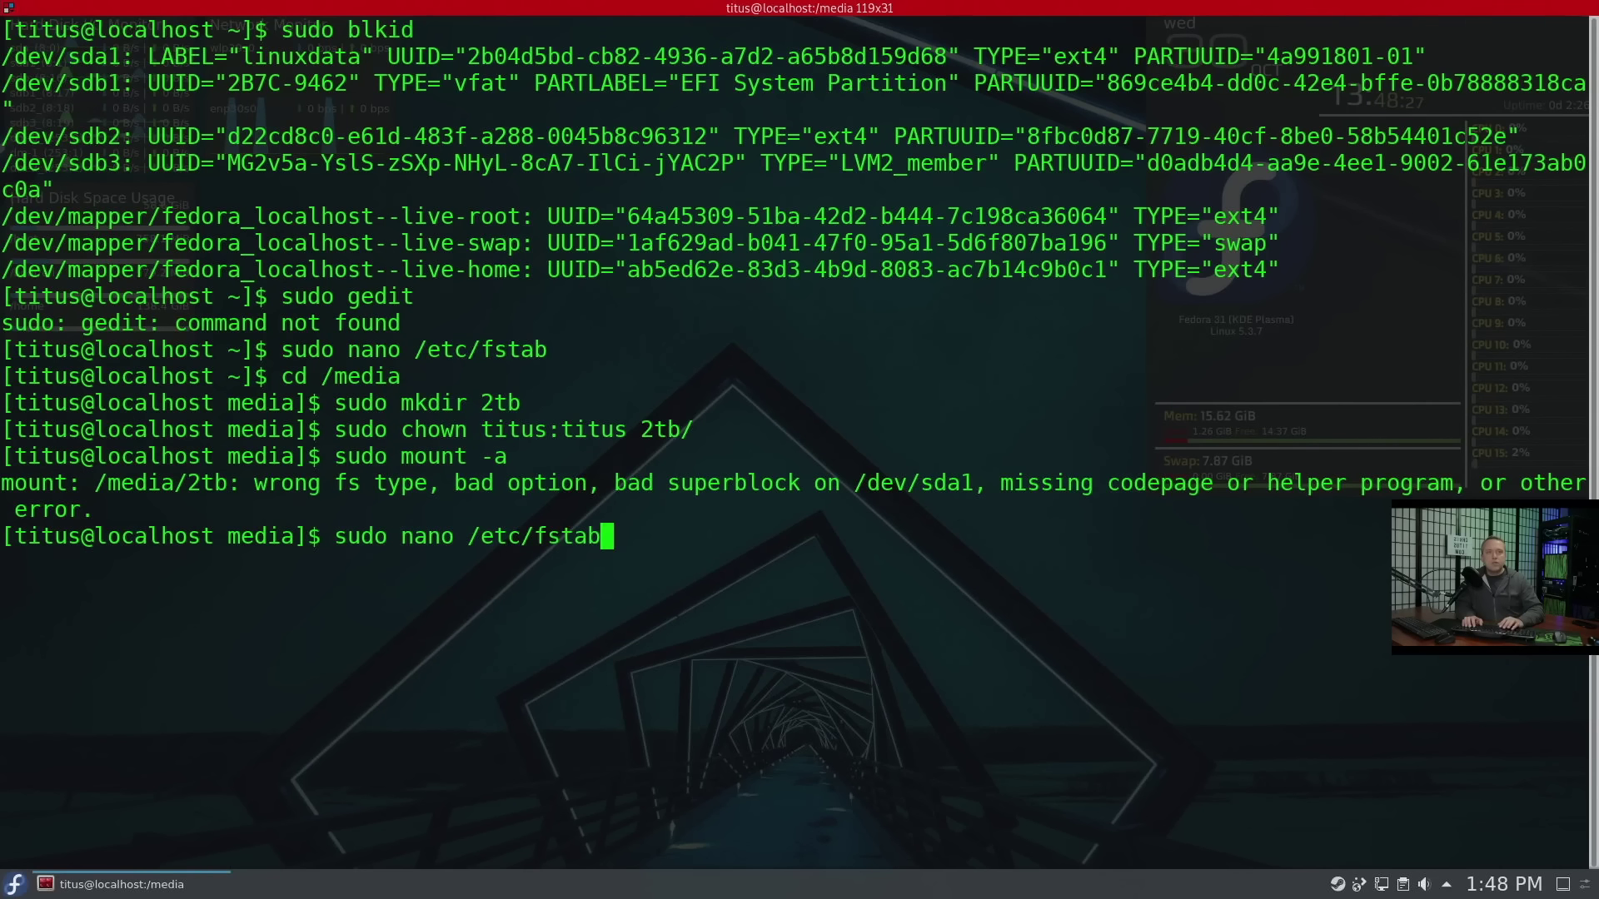
{"action": "key", "text": "Return"}
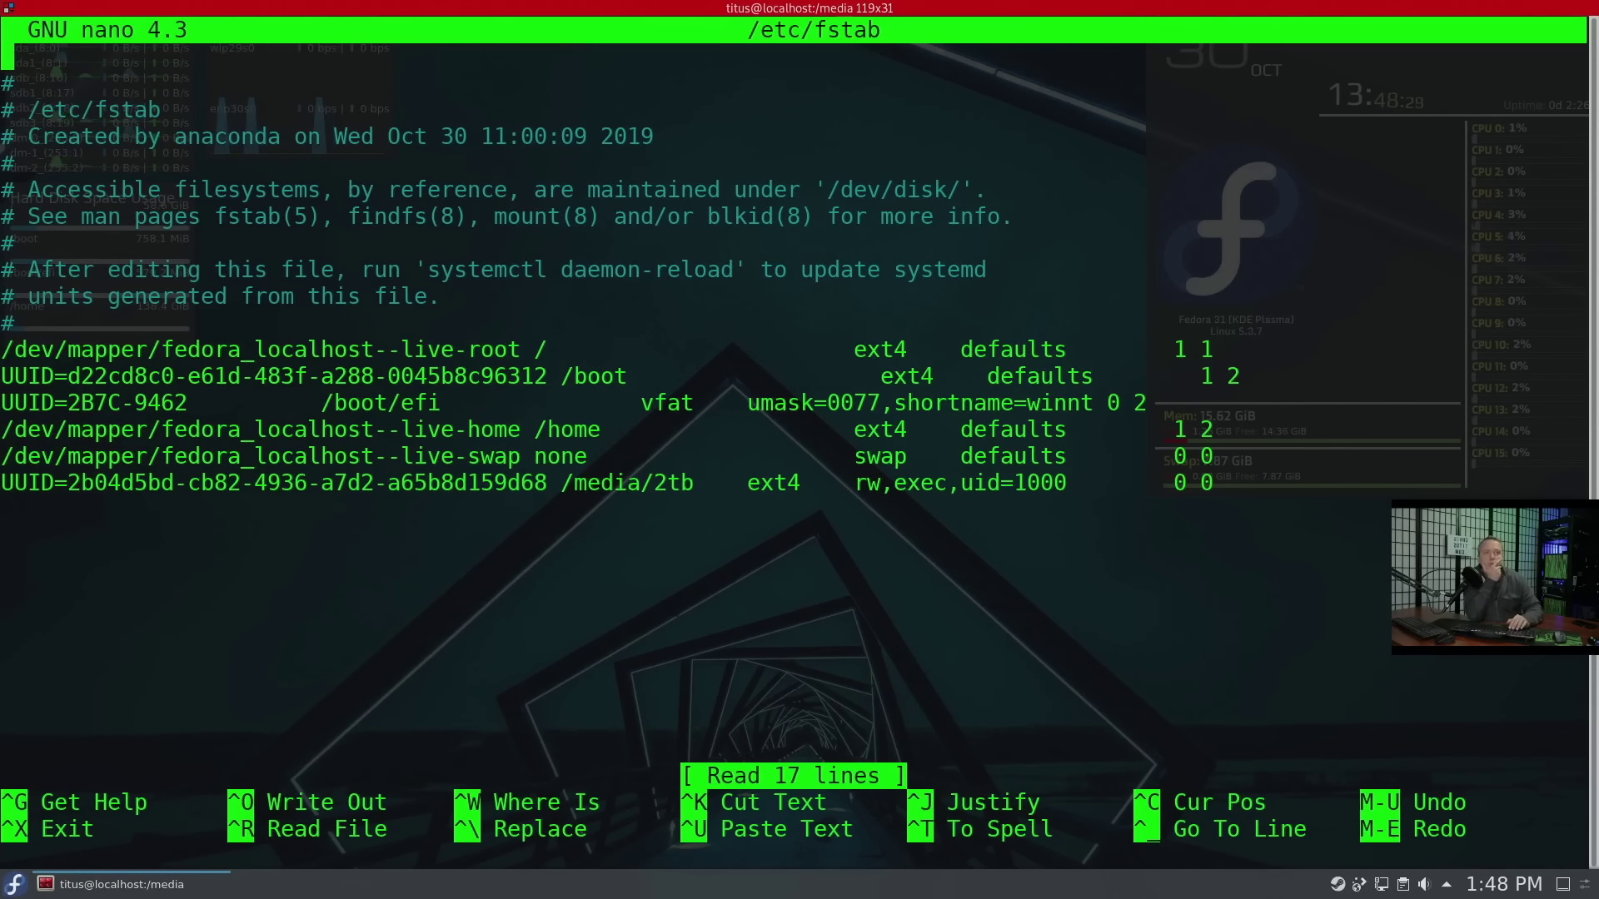
Step: Delete ',uid=1000' from the /media/2tb line so it reads rw,exec 0 0, and save
{"action": "left_click", "coordinate": [953, 483]}
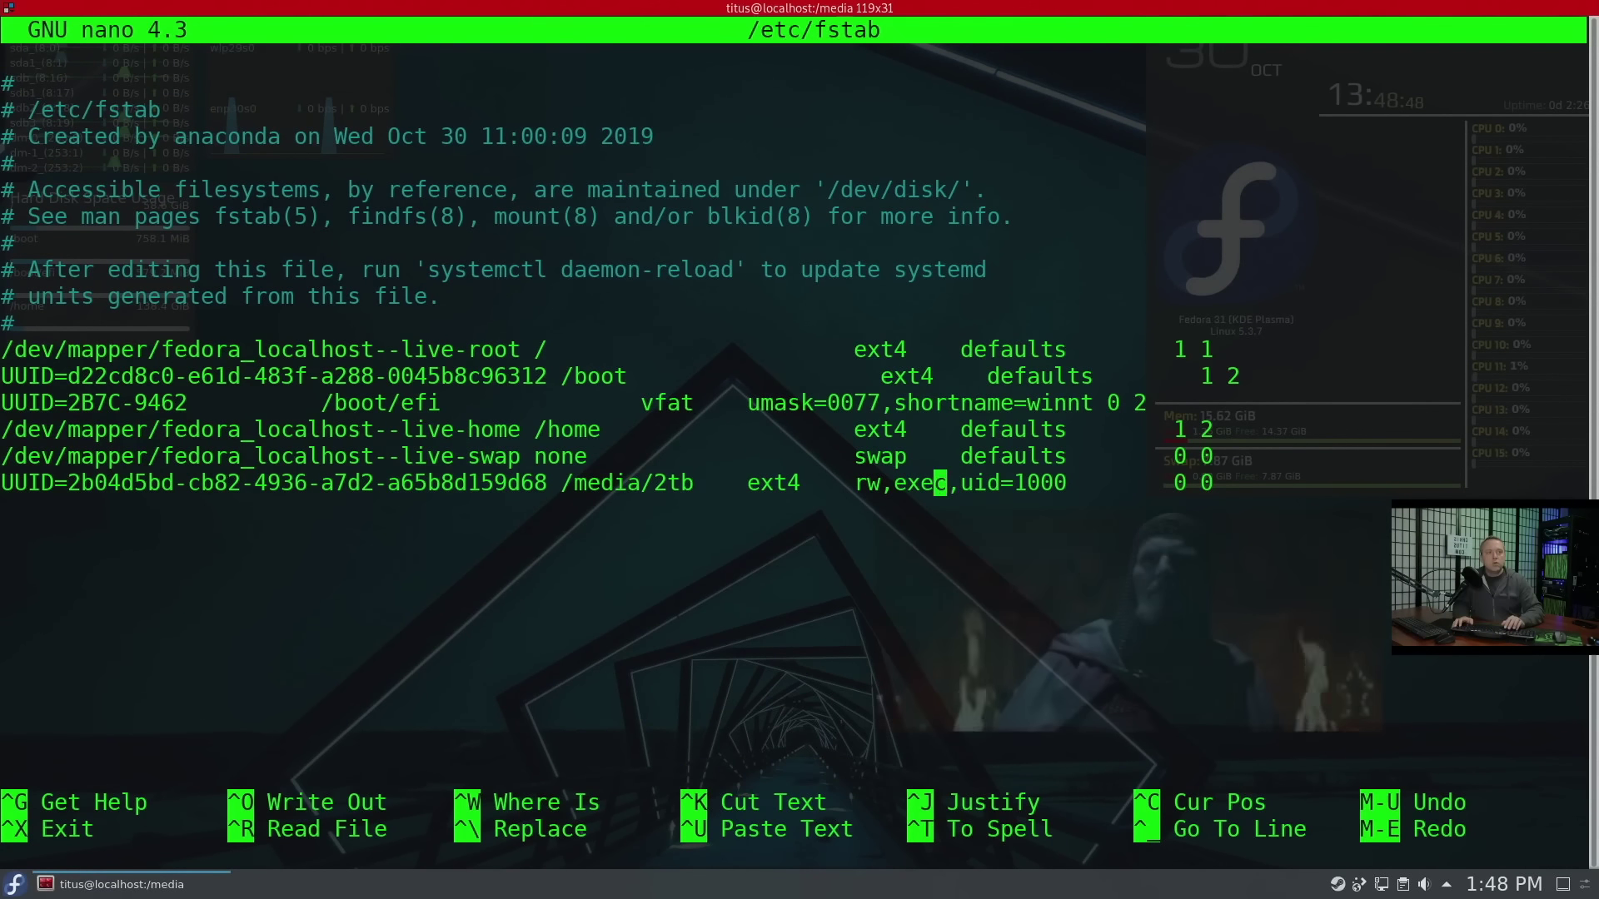
{"action": "key", "text": "Delete"}
{"action": "key", "text": "Delete"}
{"action": "key", "text": "Delete"}
{"action": "key", "text": "Delete"}
{"action": "key", "text": "Delete"}
{"action": "key", "text": "Delete"}
{"action": "key", "text": "Delete"}
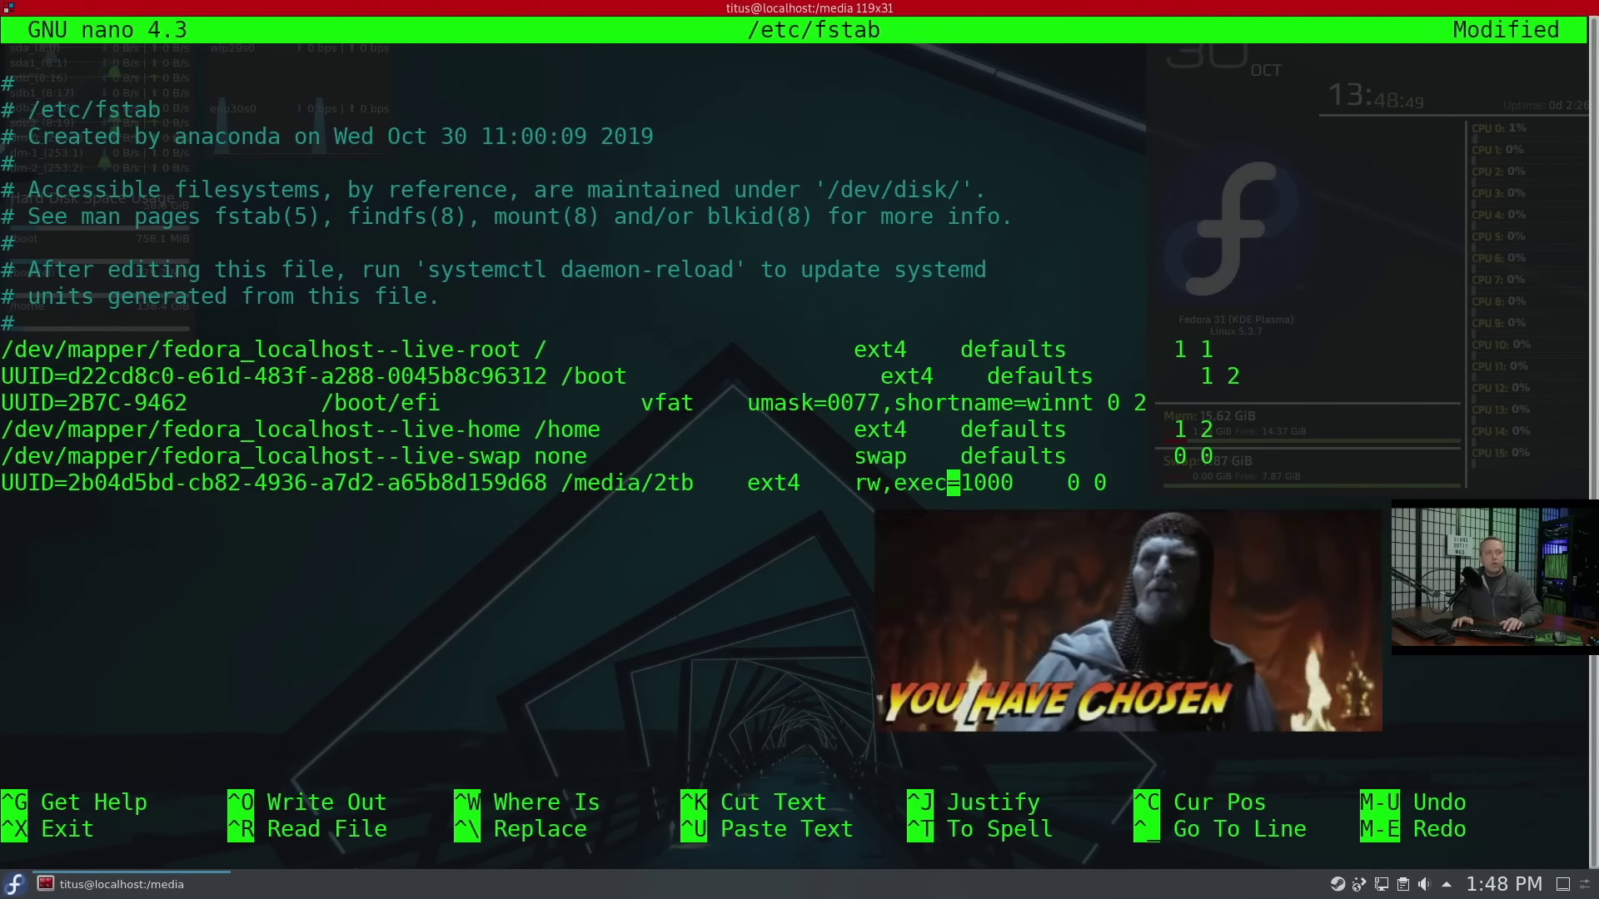
{"action": "key", "text": "Delete"}
{"action": "key", "text": "Delete"}
{"action": "key", "text": "Delete"}
{"action": "key", "text": "Delete"}
{"action": "key", "text": "Delete"}
{"action": "key", "text": "Delete"}
{"action": "key", "text": "Delete"}
{"action": "key", "text": "Delete"}
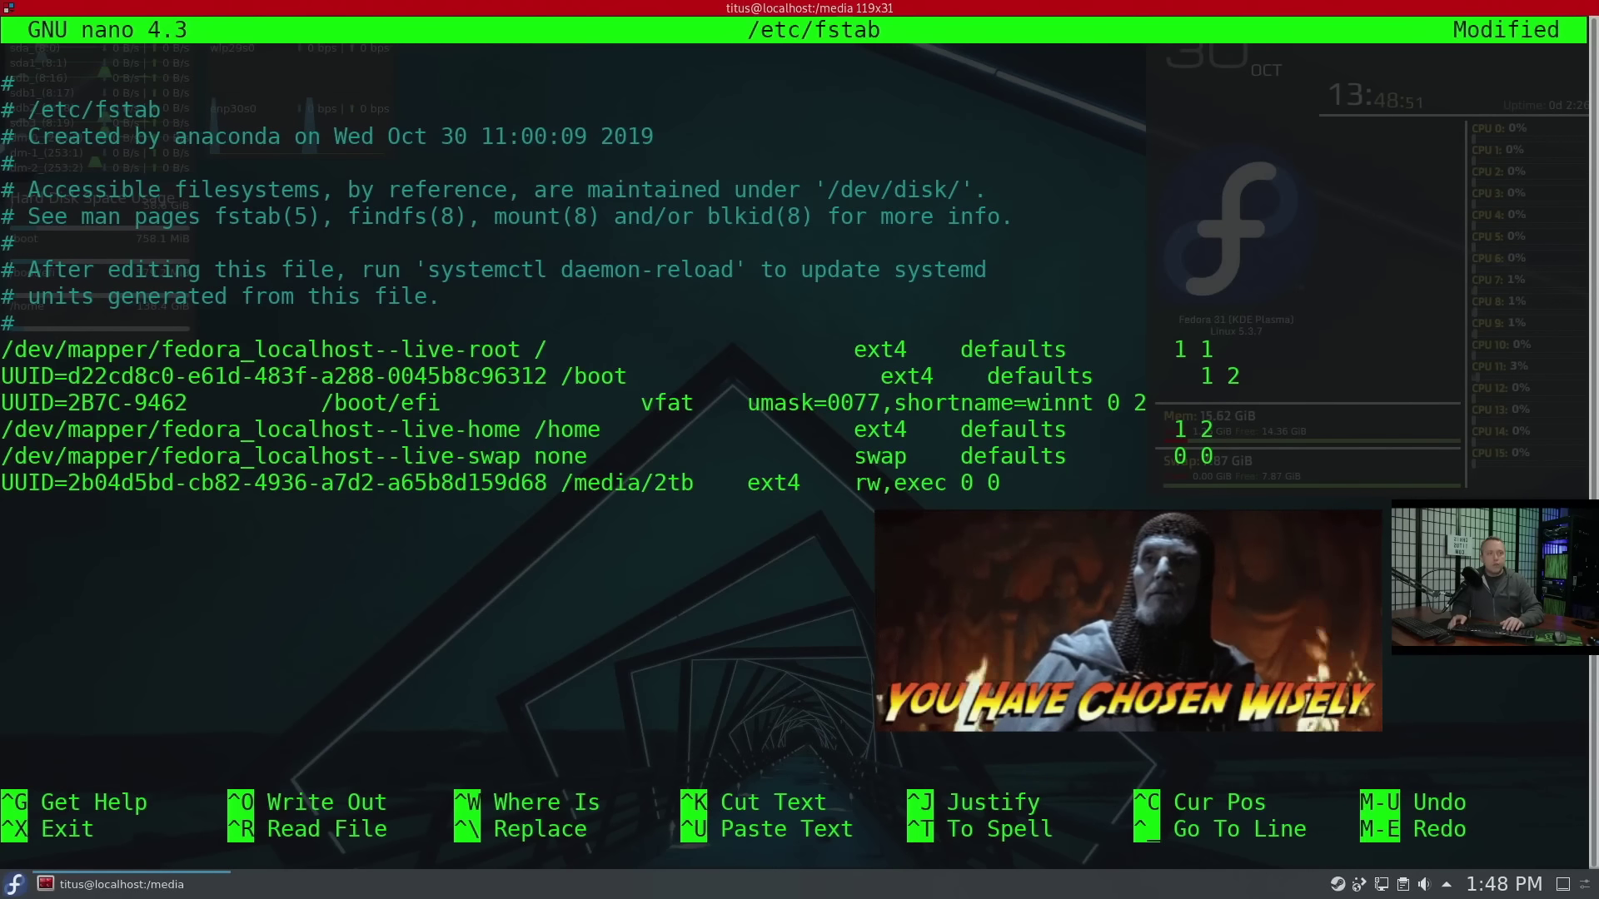
{"action": "key", "text": "ctrl+o"}
{"action": "key", "text": "Return"}
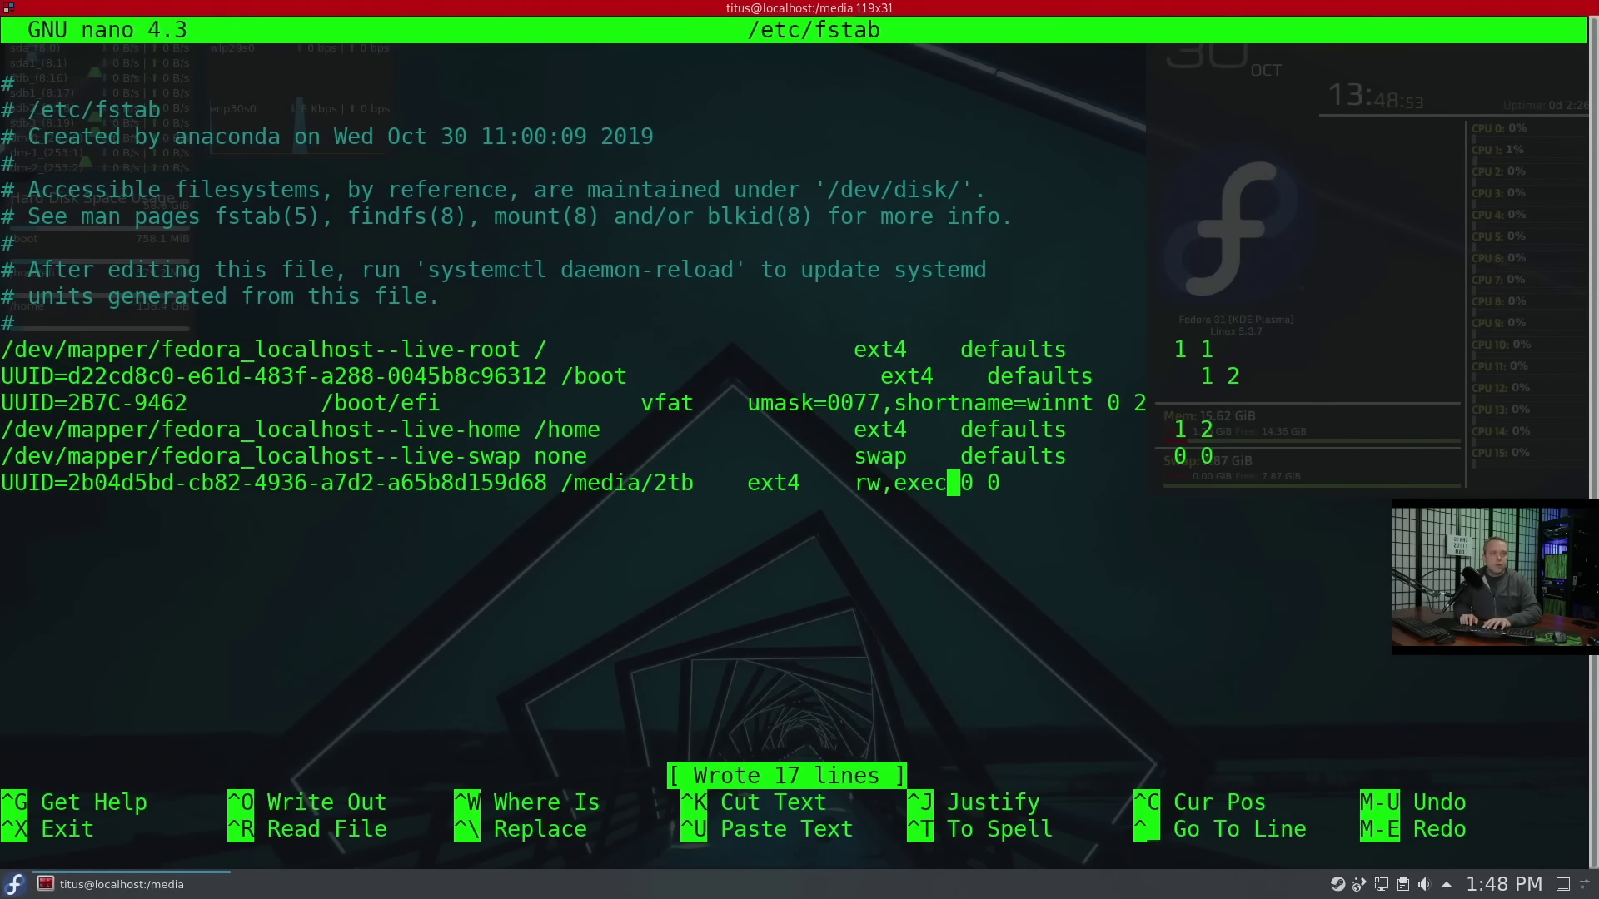
{"action": "key", "text": "ctrl+x"}
Step: Rerun sudo mount -a and list /media with ll to confirm the mount
{"action": "key", "text": "Up"}
{"action": "key", "text": "Up"}
{"action": "key", "text": "Return"}
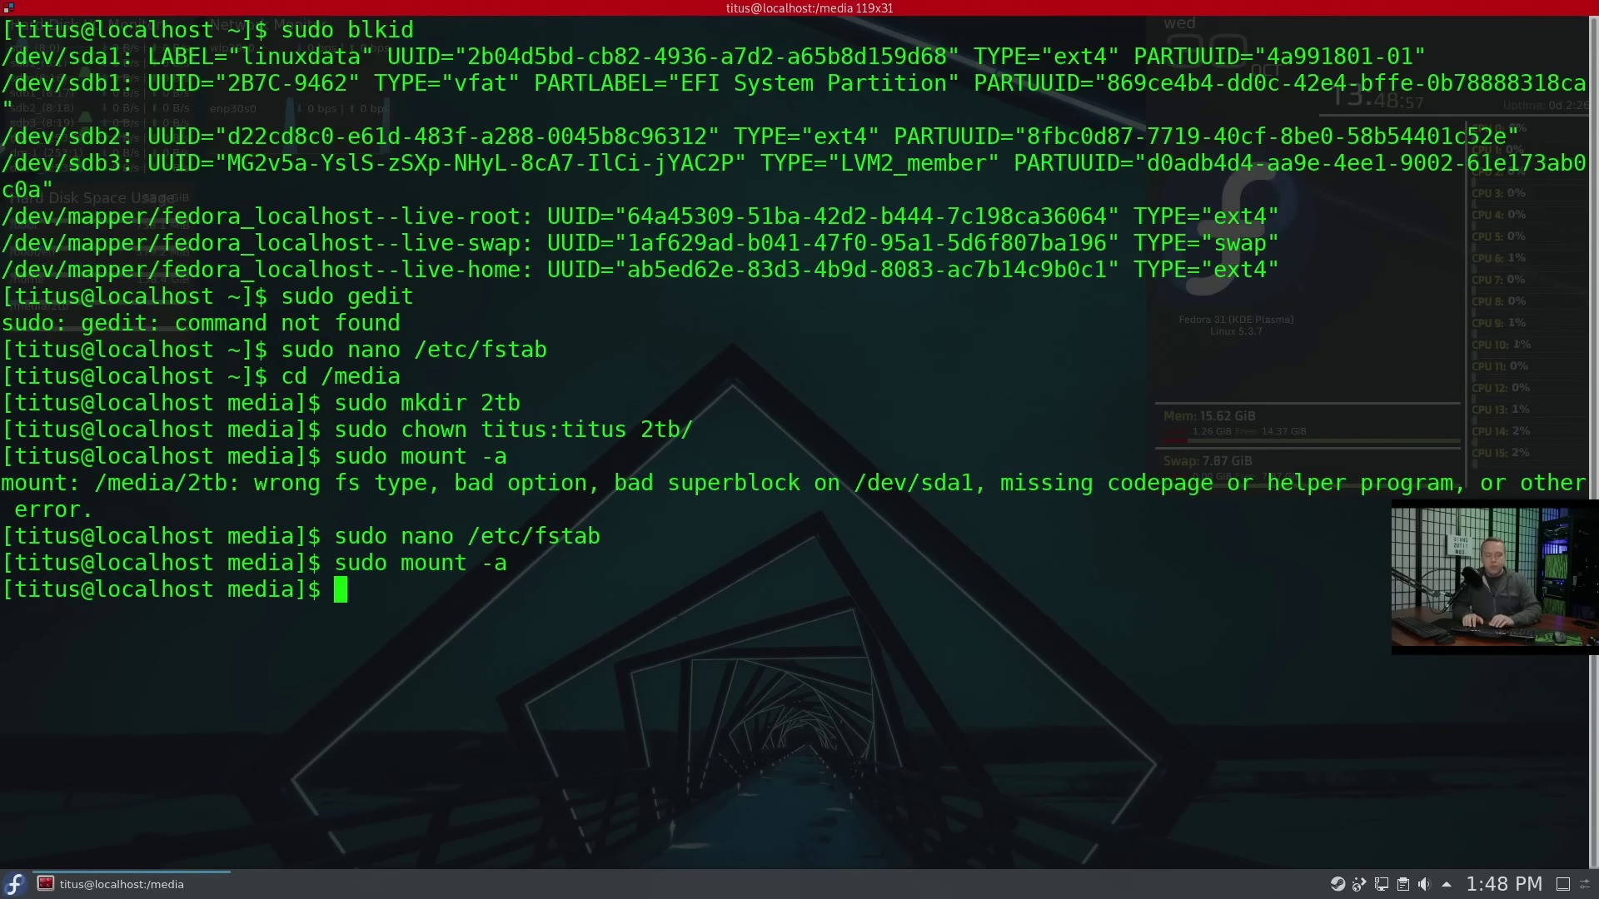
{"action": "type", "text": "ll"}
{"action": "key", "text": "Return"}
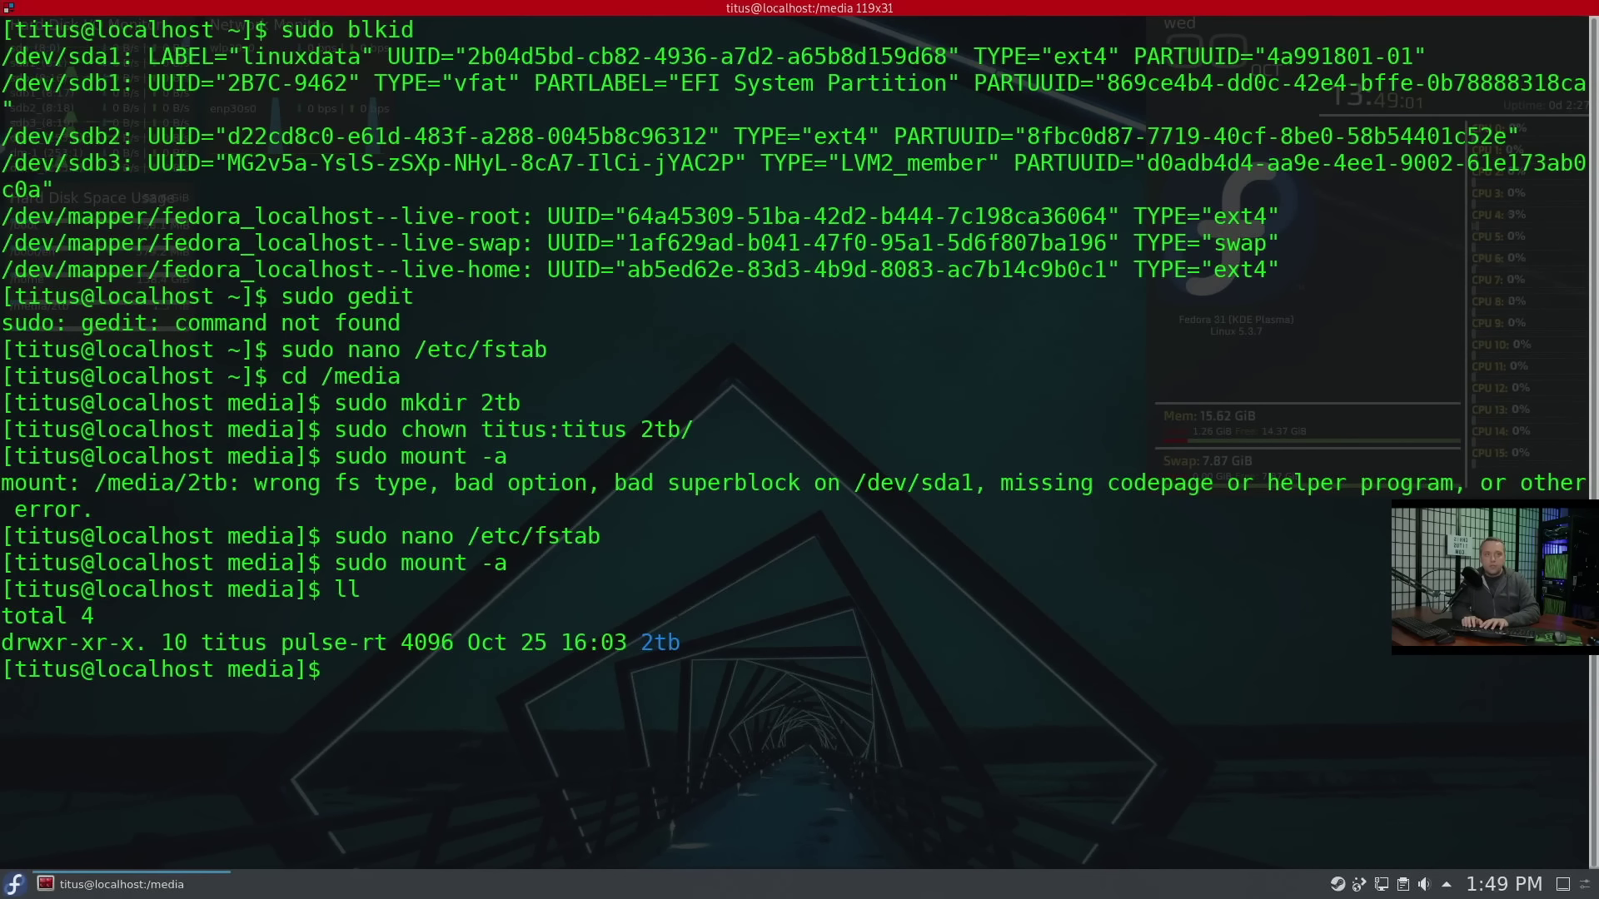
Step: Change into /media/2tb and list the drive's contents with ll
{"action": "type", "text": "cd 2tb/"}
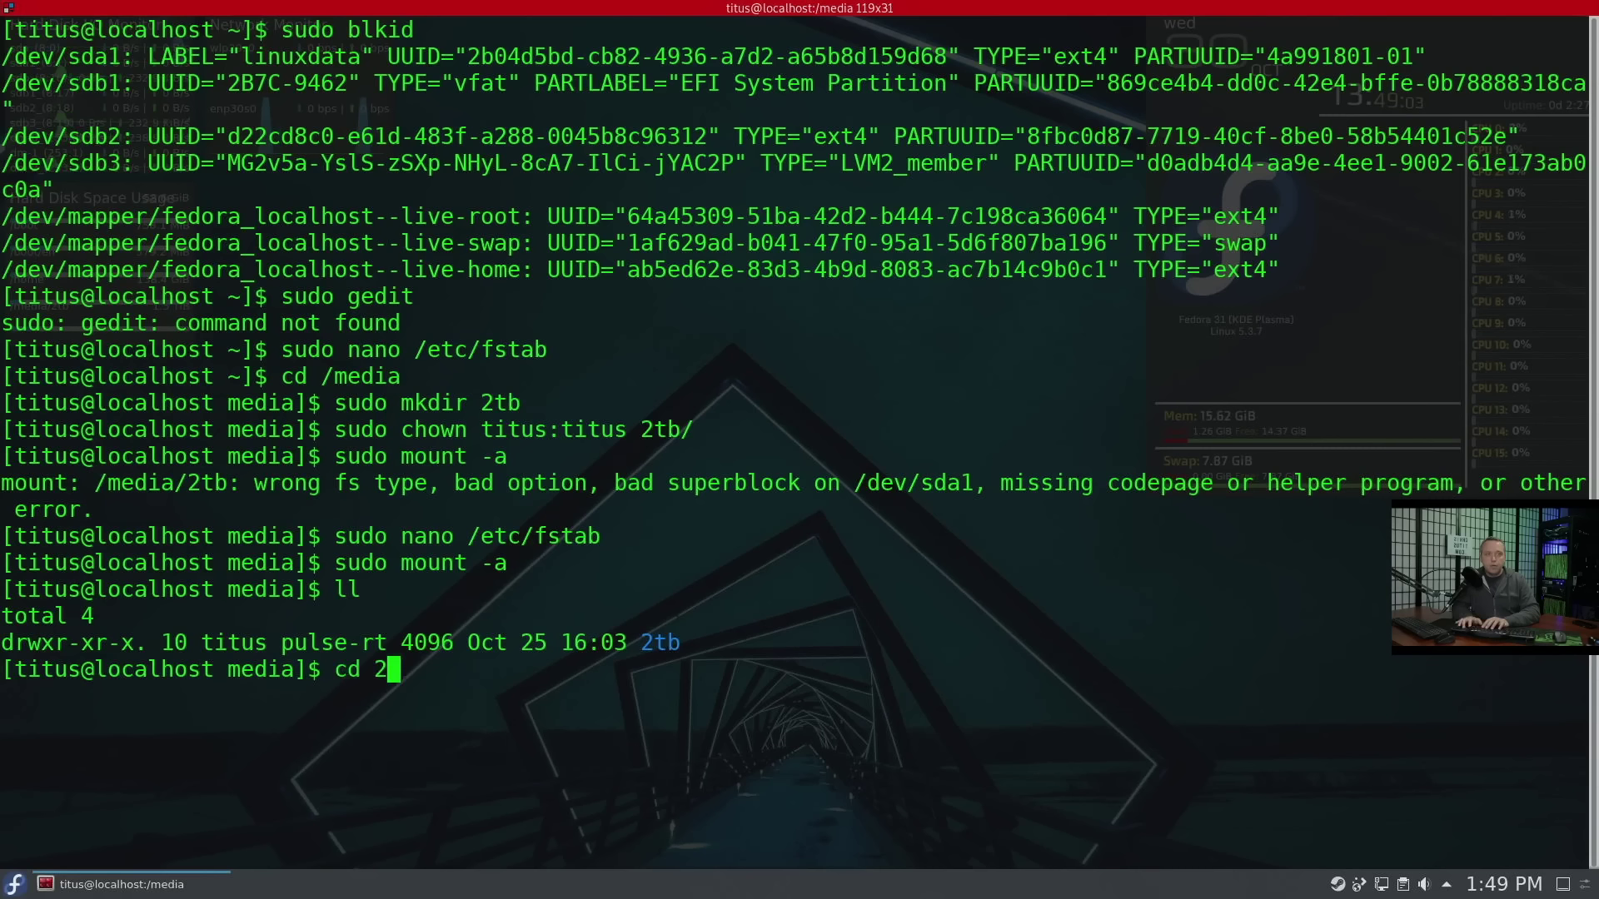
{"action": "key", "text": "Return"}
{"action": "type", "text": "ll"}
{"action": "key", "text": "Return"}
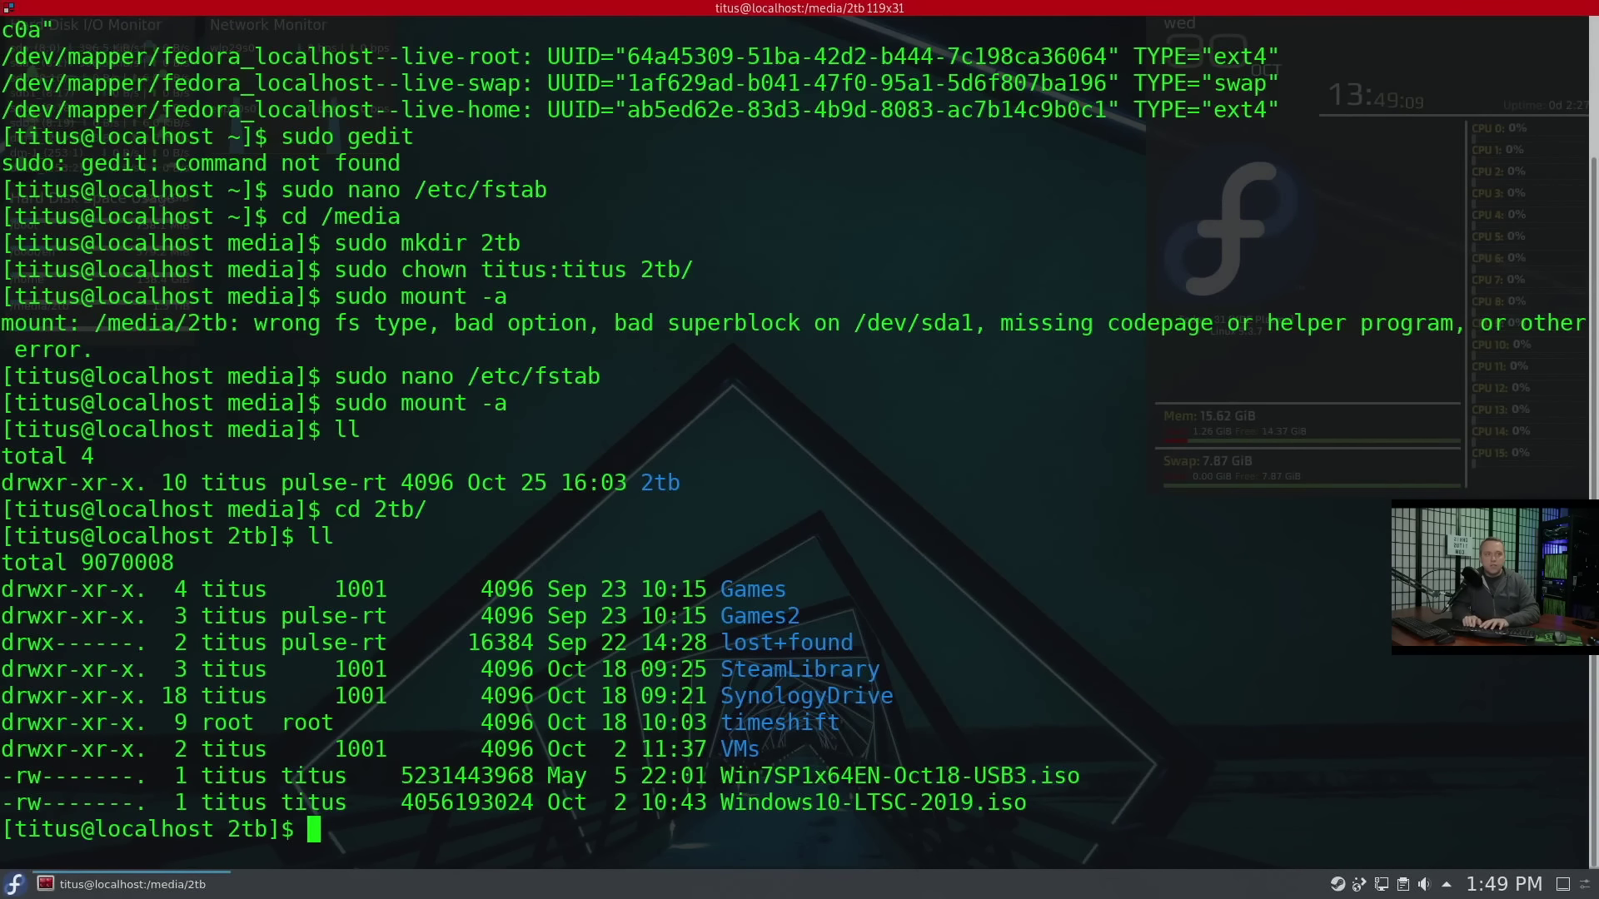
Step: Delete the timeshift folder from the drive with sudo rm -rf timeshift/
{"action": "type", "text": "rm -"}
{"action": "key", "text": "BackSpace"}
{"action": "key", "text": "BackSpace"}
{"action": "key", "text": "BackSpace"}
{"action": "key", "text": "BackSpace"}
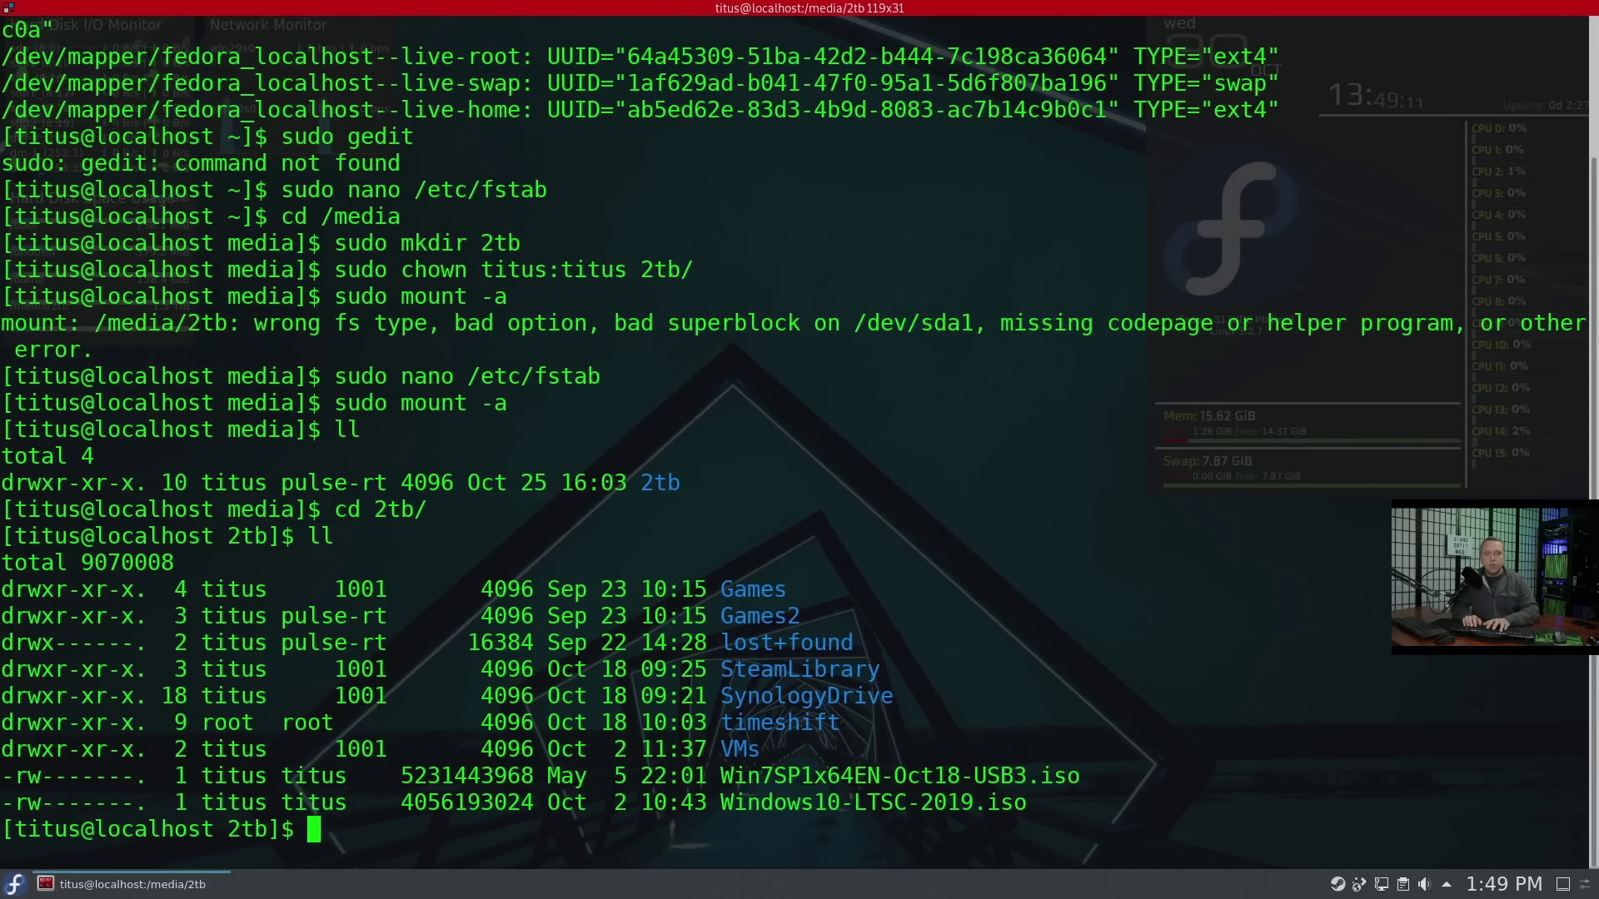
{"action": "type", "text": "sudo rm -rf "}
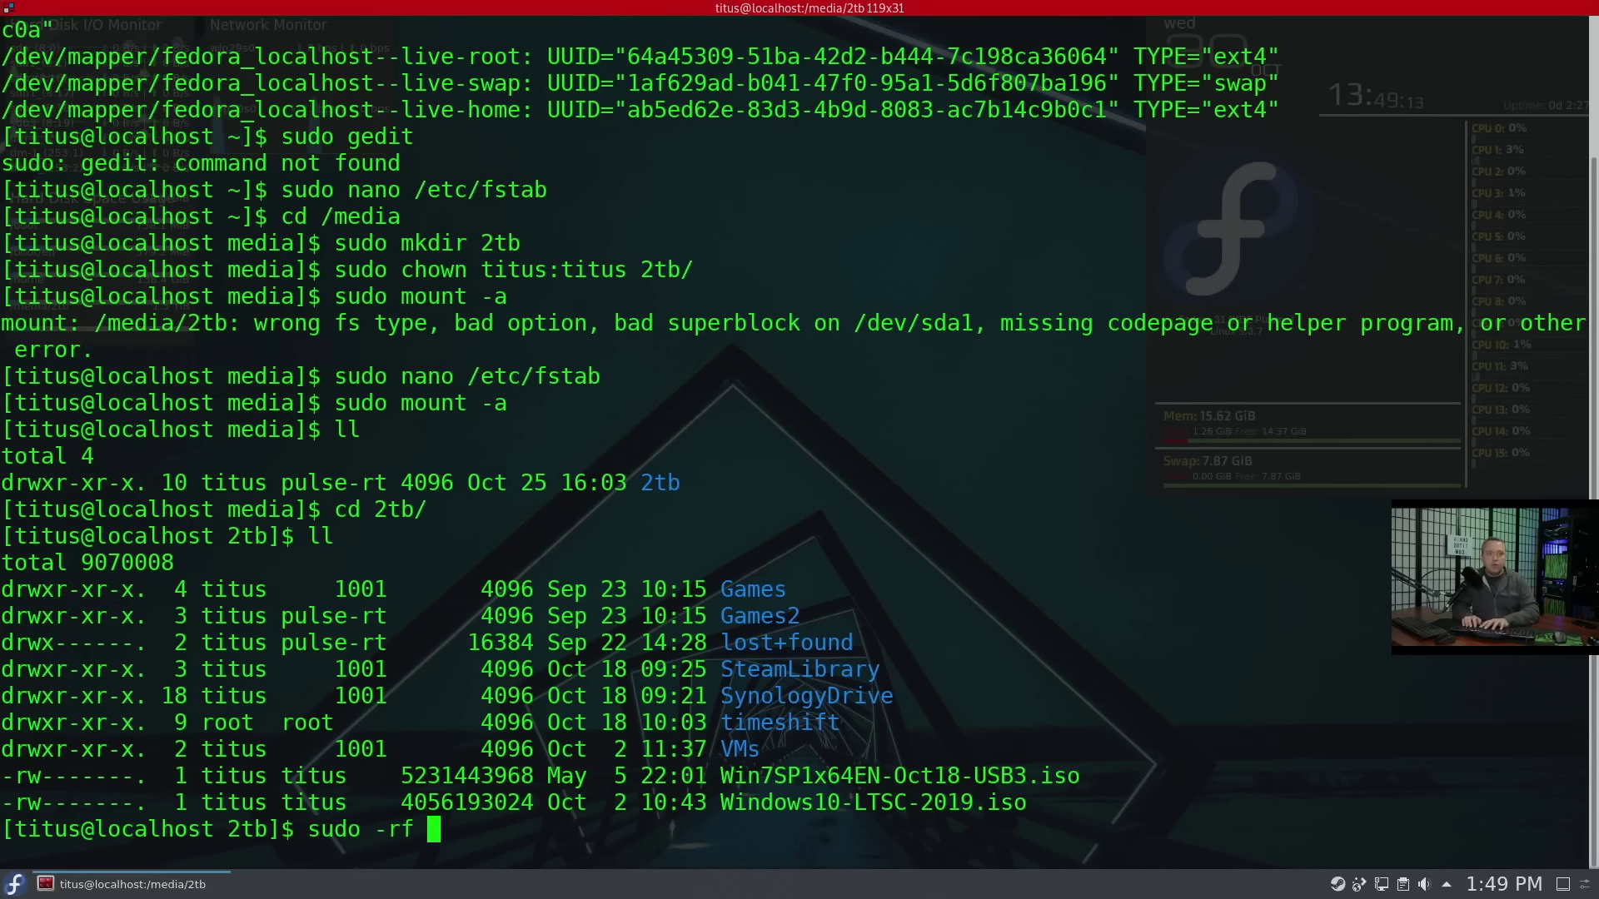
{"action": "type", "text": "tim"}
{"action": "key", "text": "Tab"}
{"action": "key", "text": "Home"}
{"action": "key", "text": "ctrl+Right"}
{"action": "type", "text": "rm"}
{"action": "key", "text": "Return"}
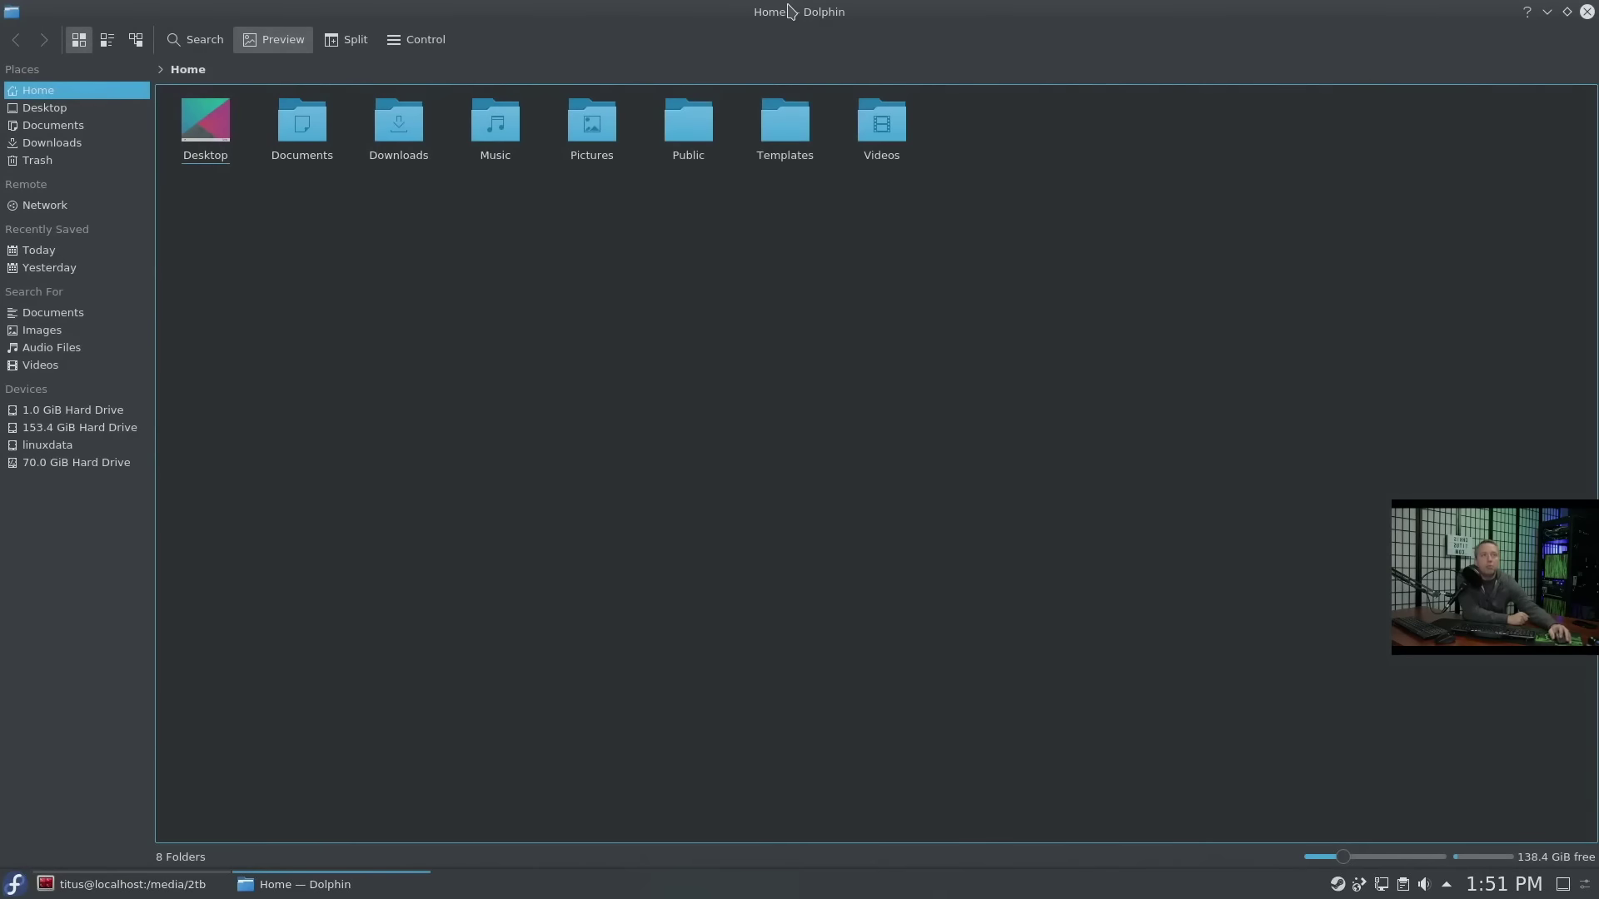
Step: Unmaximize Dolphin into a window at the top and open a new Konsole with Super+Enter
{"action": "left_click_drag", "start_coordinate": [785, 11], "coordinate": [739, 8]}
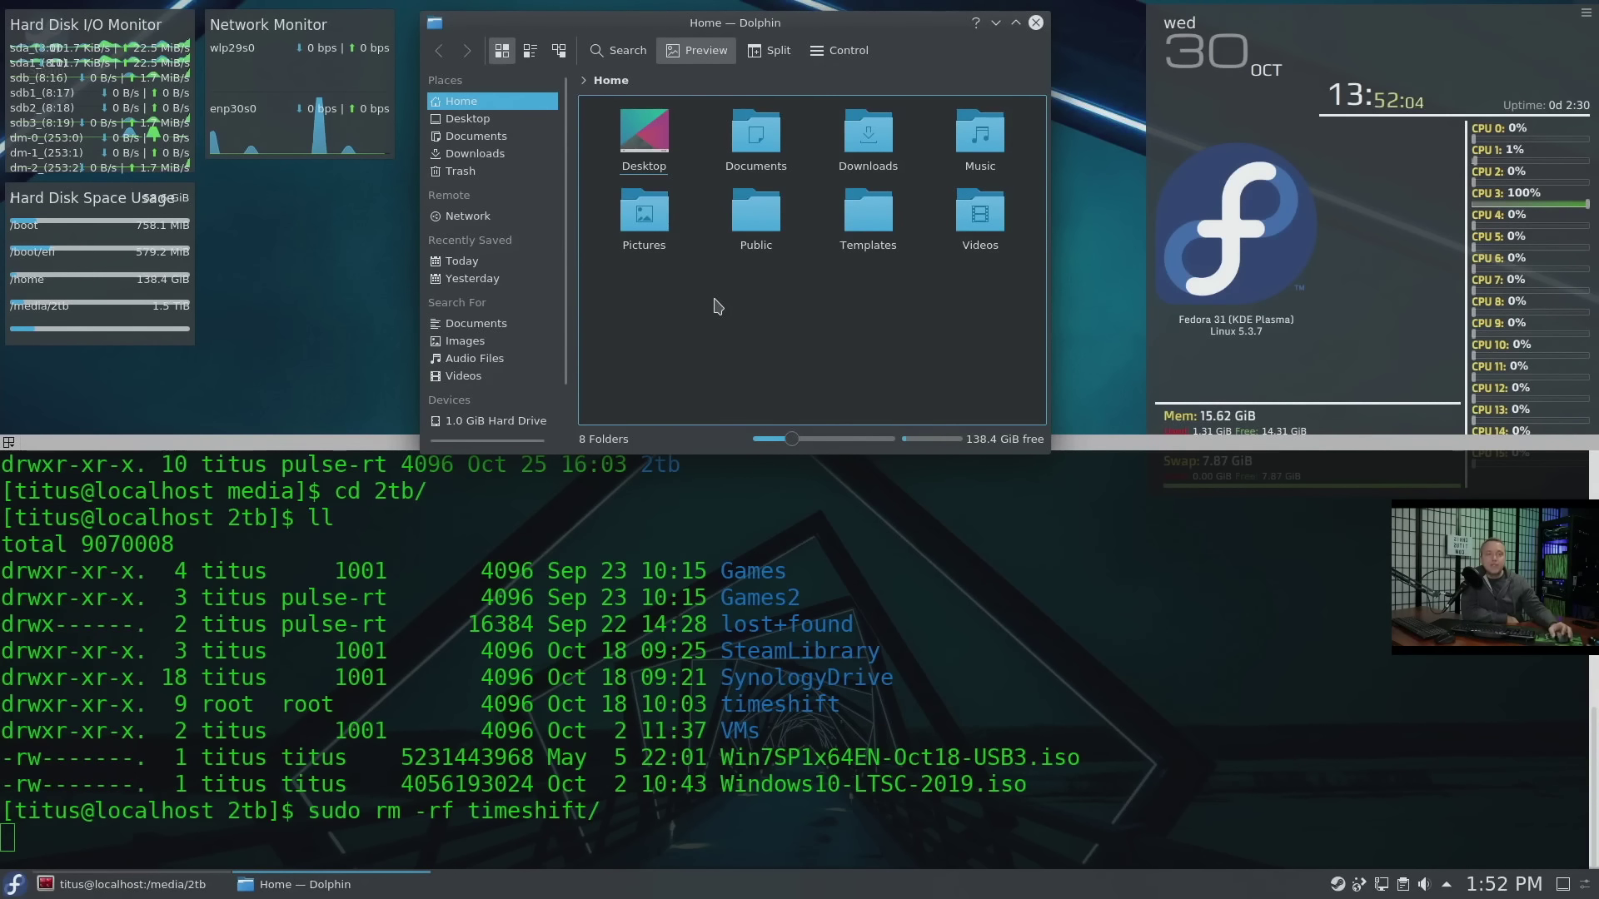
{"action": "left_click", "coordinate": [701, 80]}
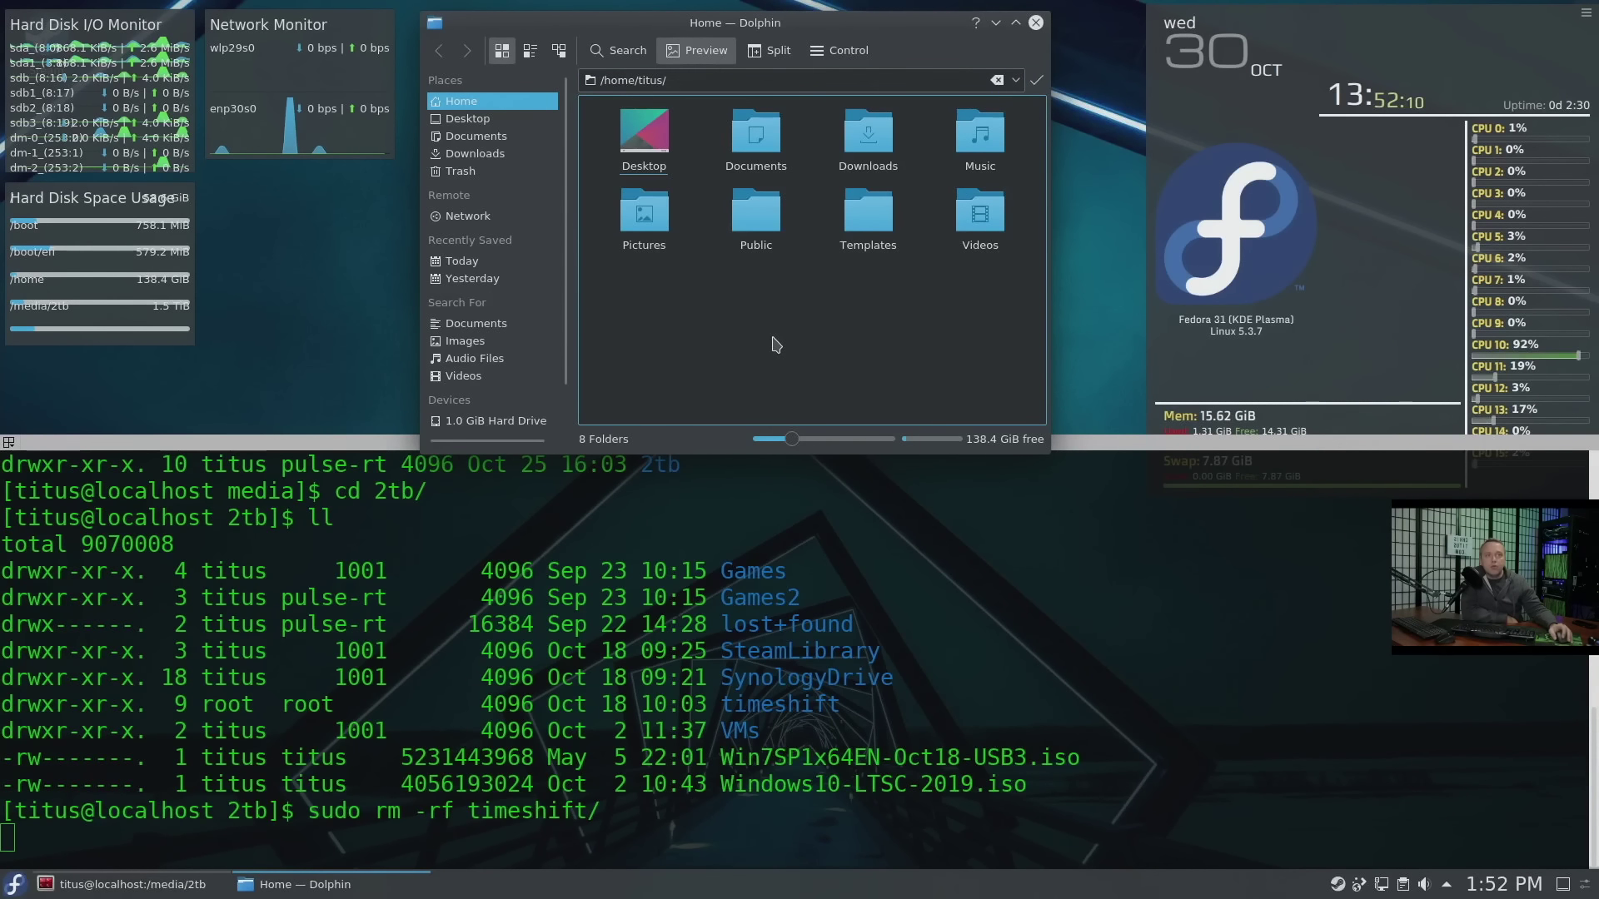
{"action": "key", "text": "t"}
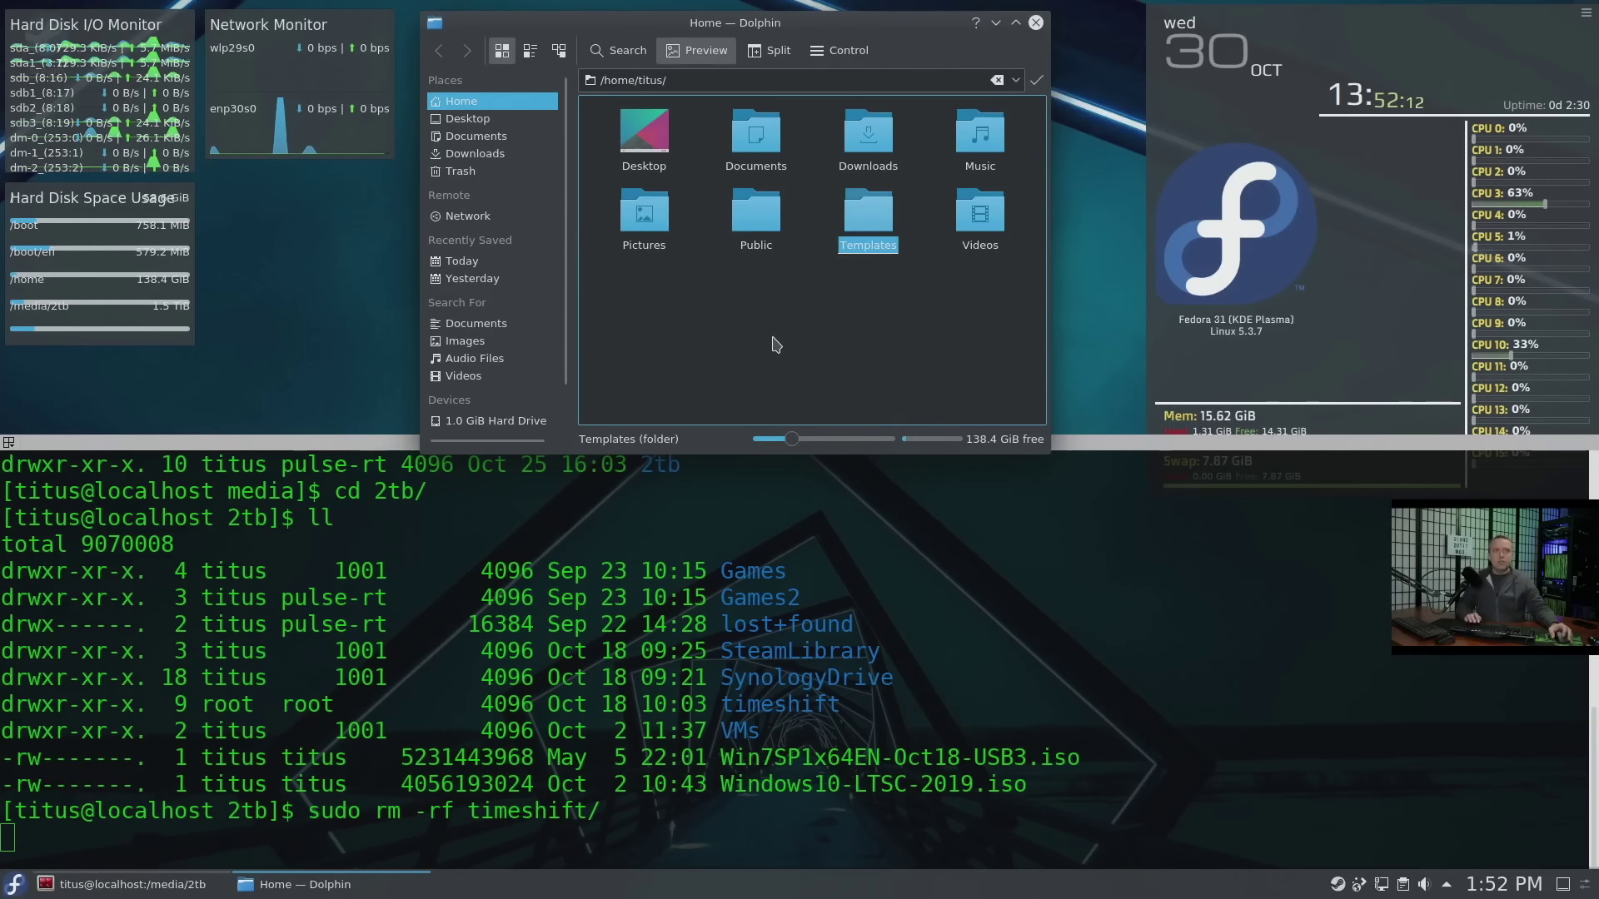
{"action": "left_click", "coordinate": [832, 740]}
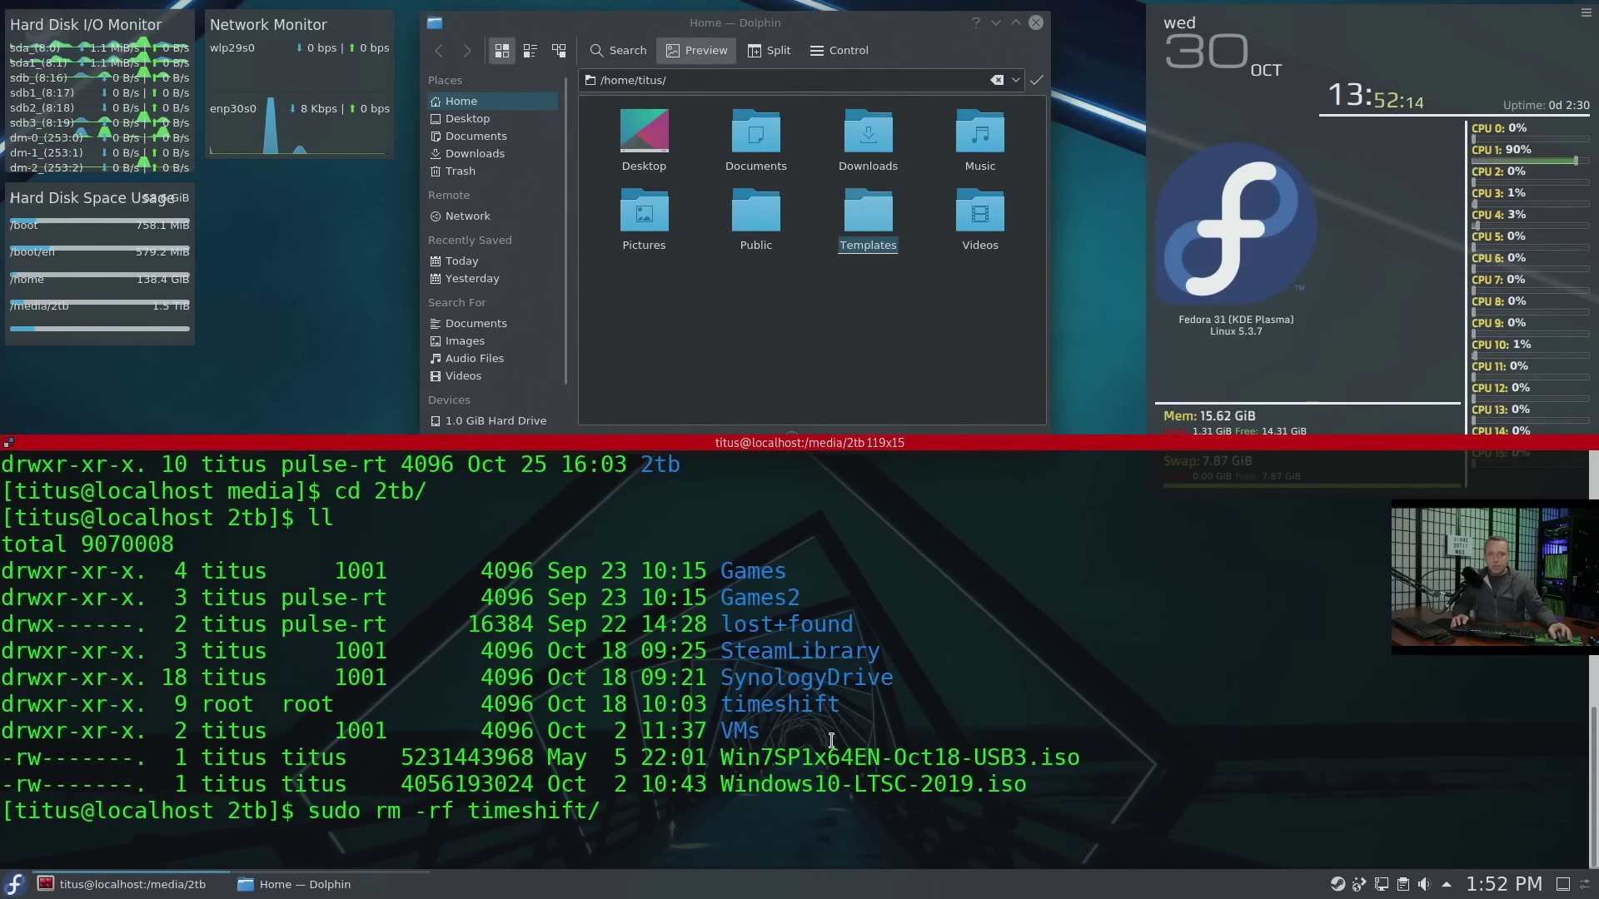
{"action": "key", "text": "super+Return"}
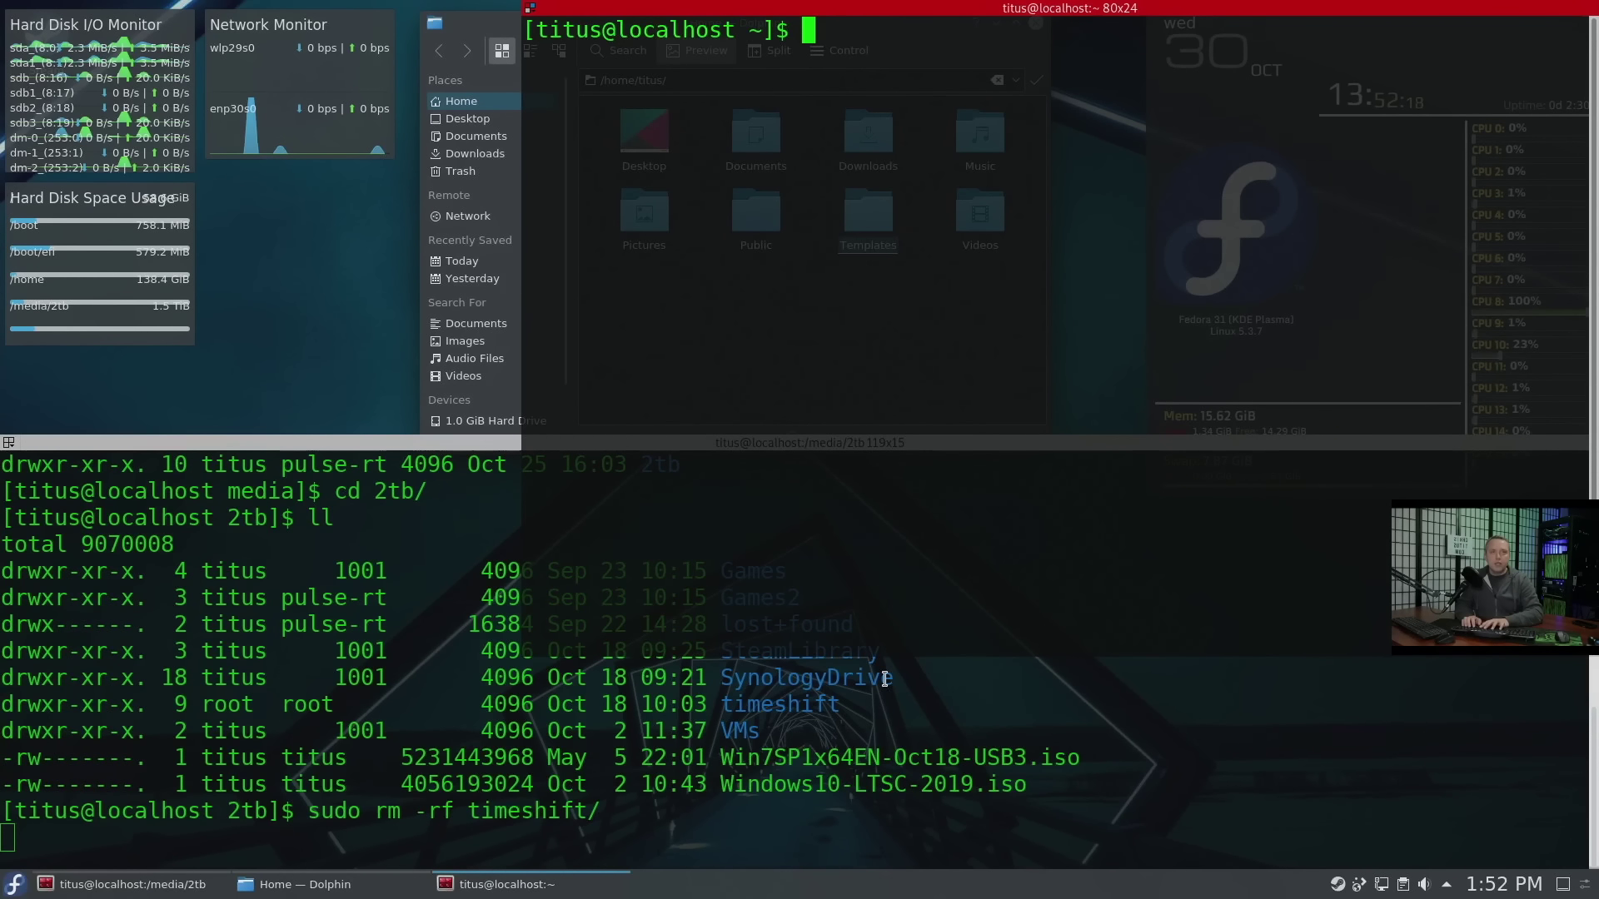
Step: Symlink /media/2tb to /home/titus/2tb with ln -s, then exit the terminal
{"action": "type", "text": "ln "}
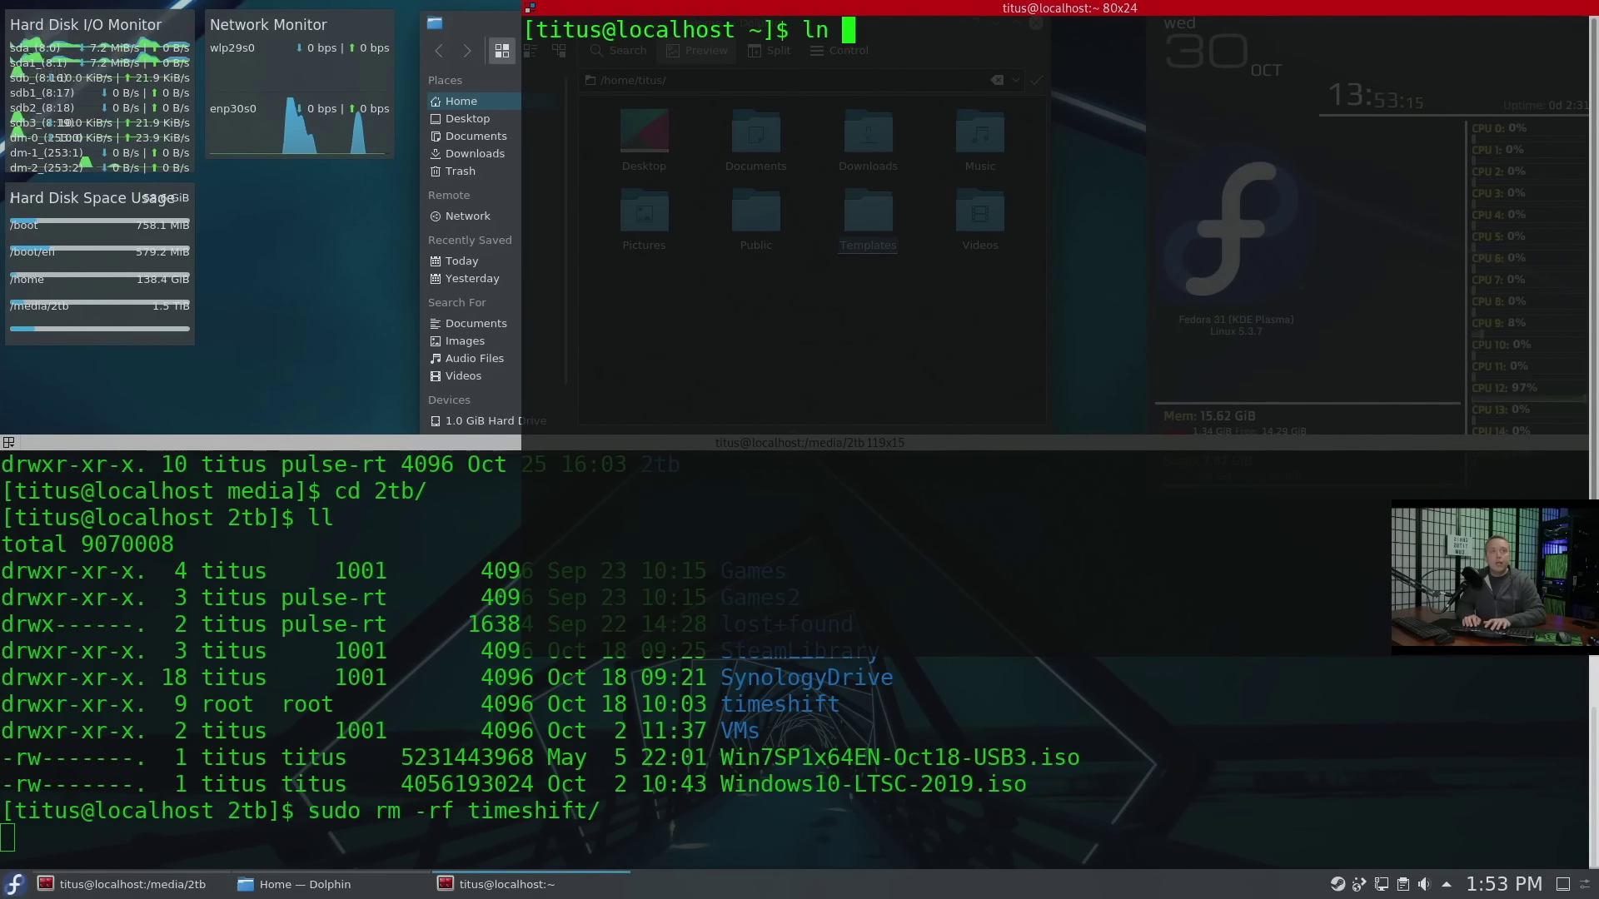
{"action": "type", "text": "-s /"}
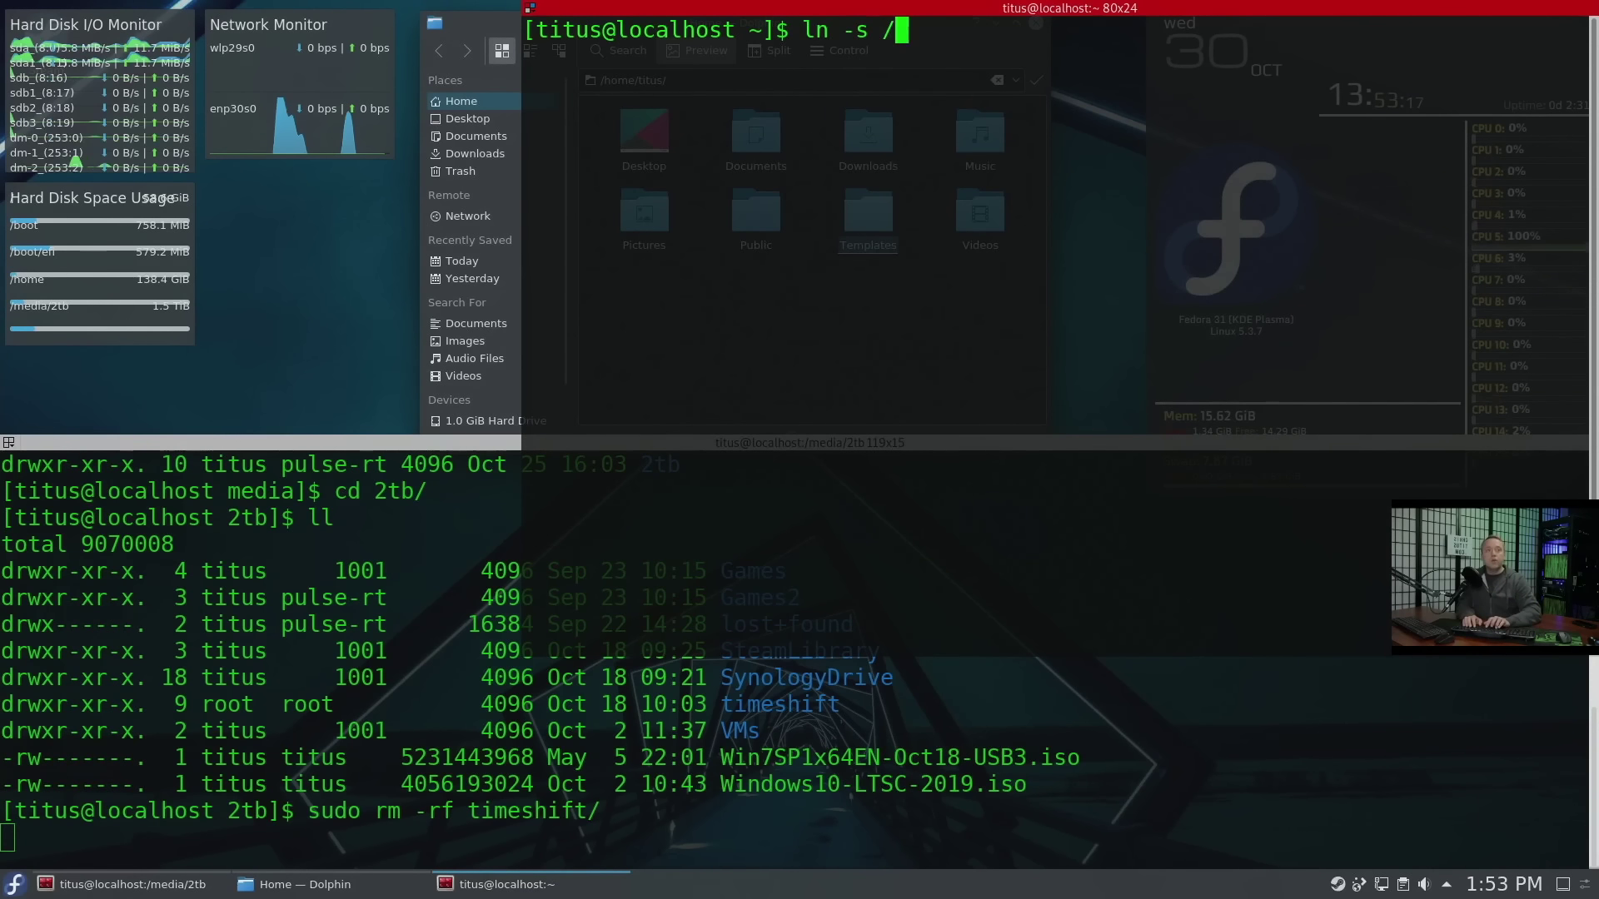
{"action": "type", "text": "media/2tb"}
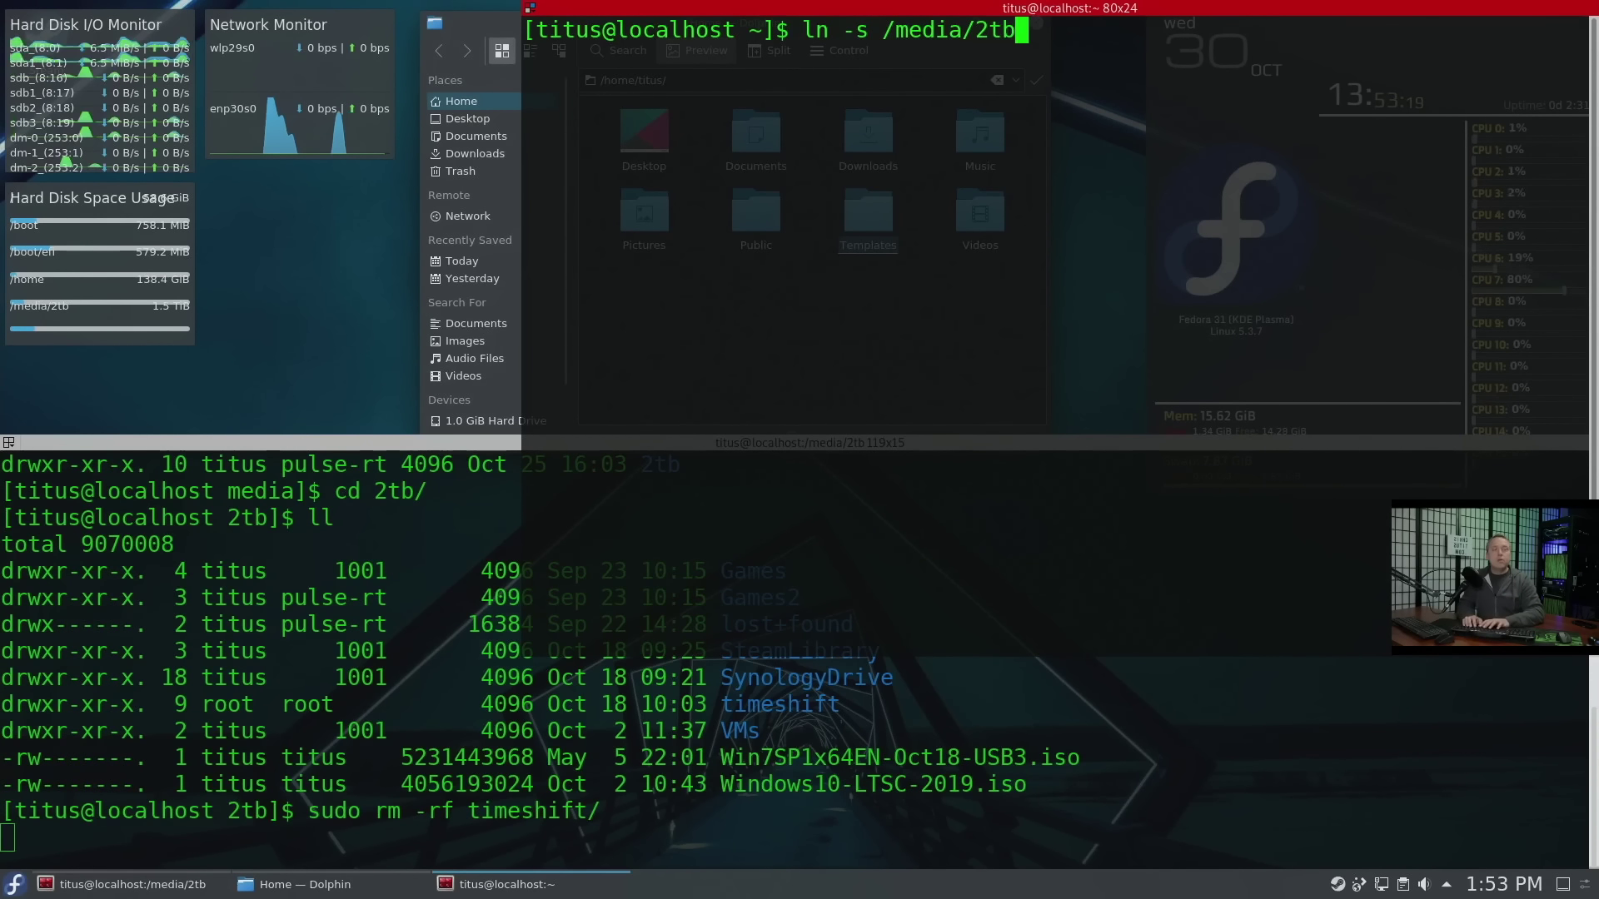
{"action": "type", "text": " /ho"}
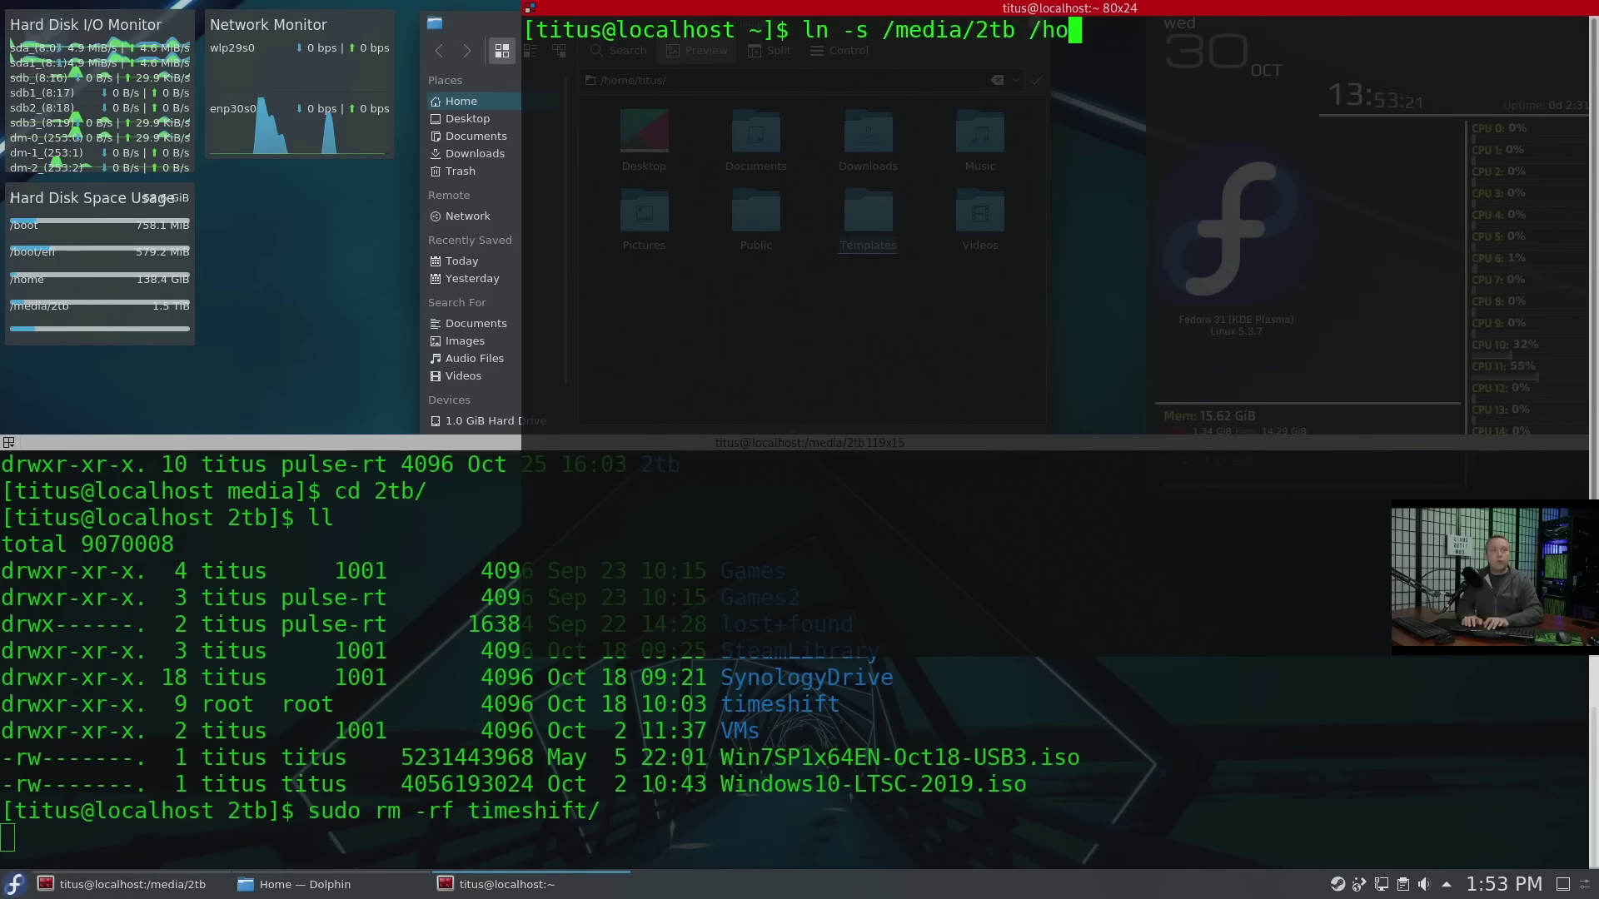
{"action": "type", "text": "me/titus/2tb"}
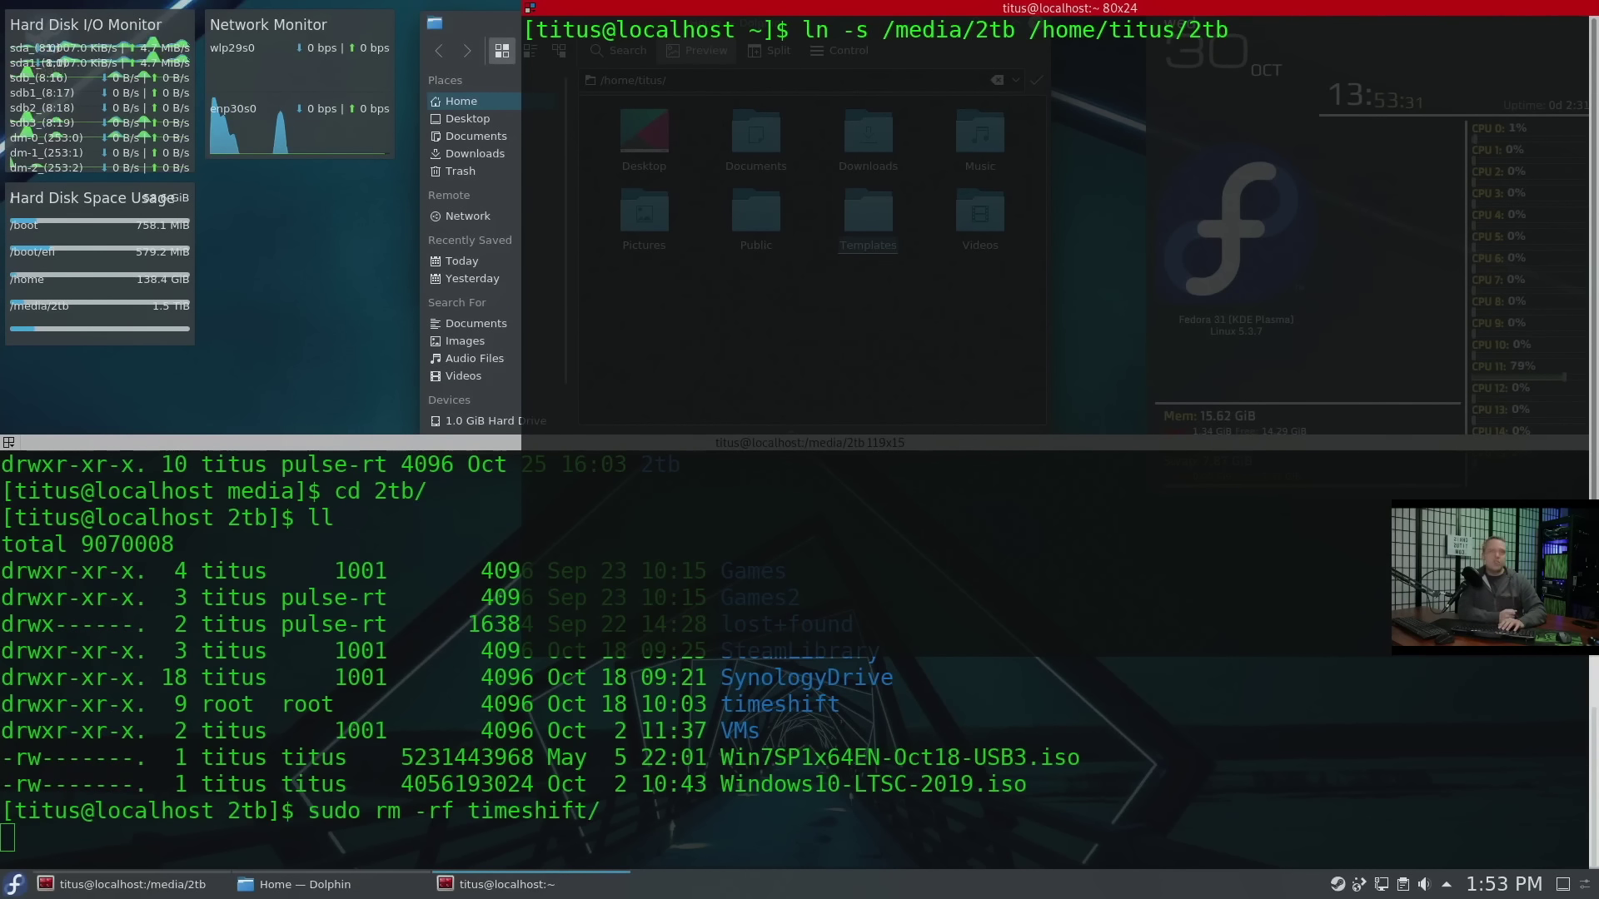
{"action": "key", "text": "Return"}
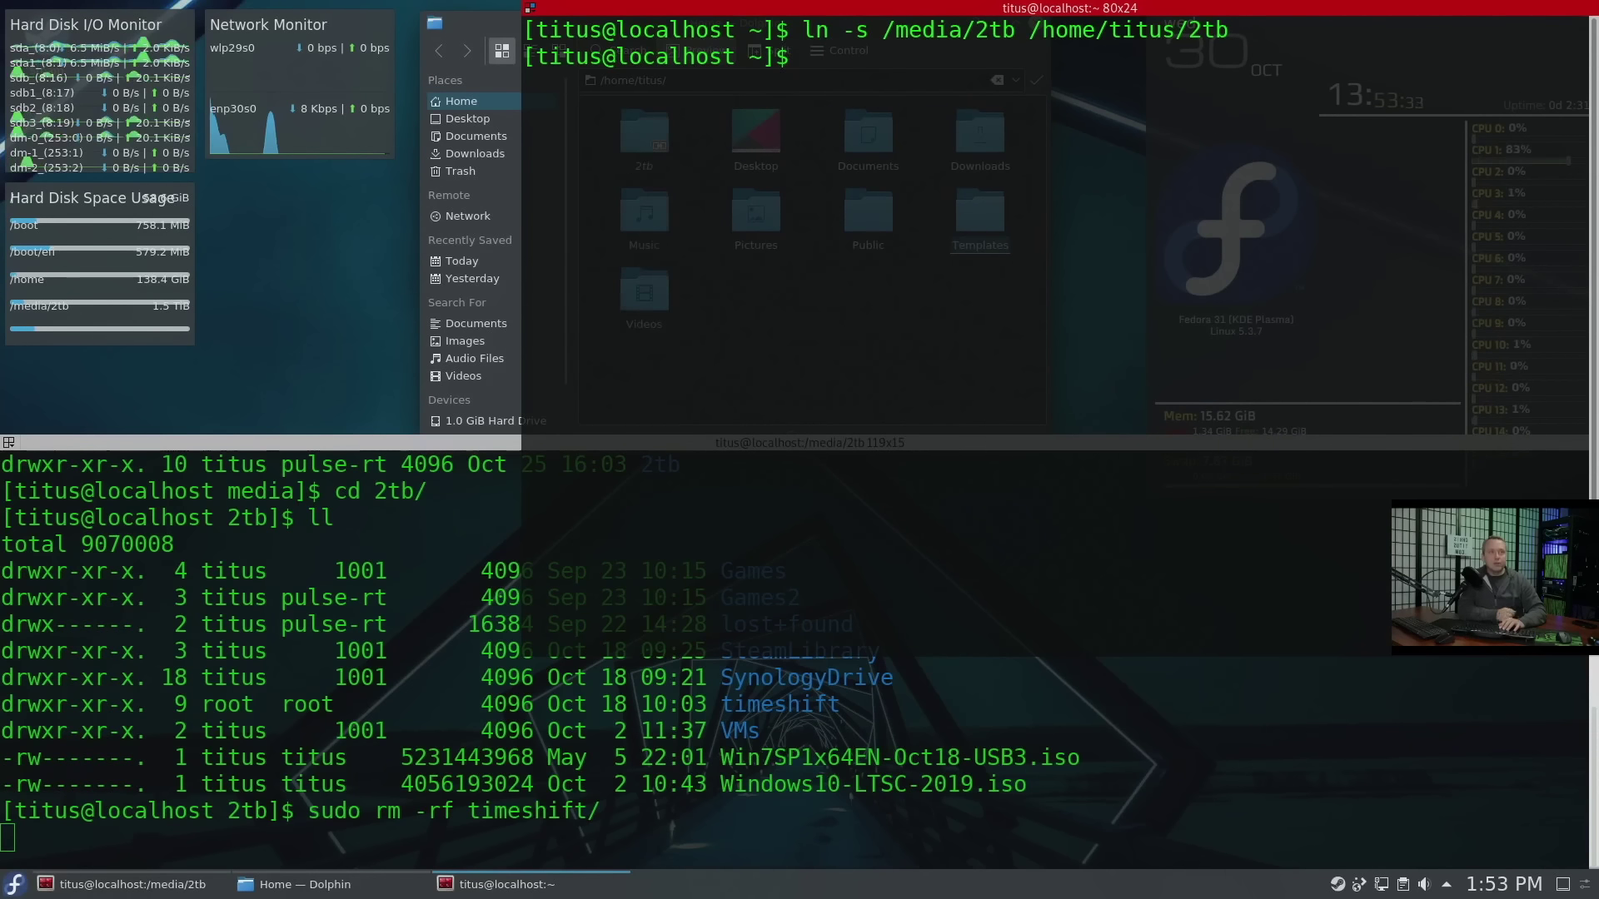
{"action": "type", "text": "exit"}
{"action": "key", "text": "Return"}
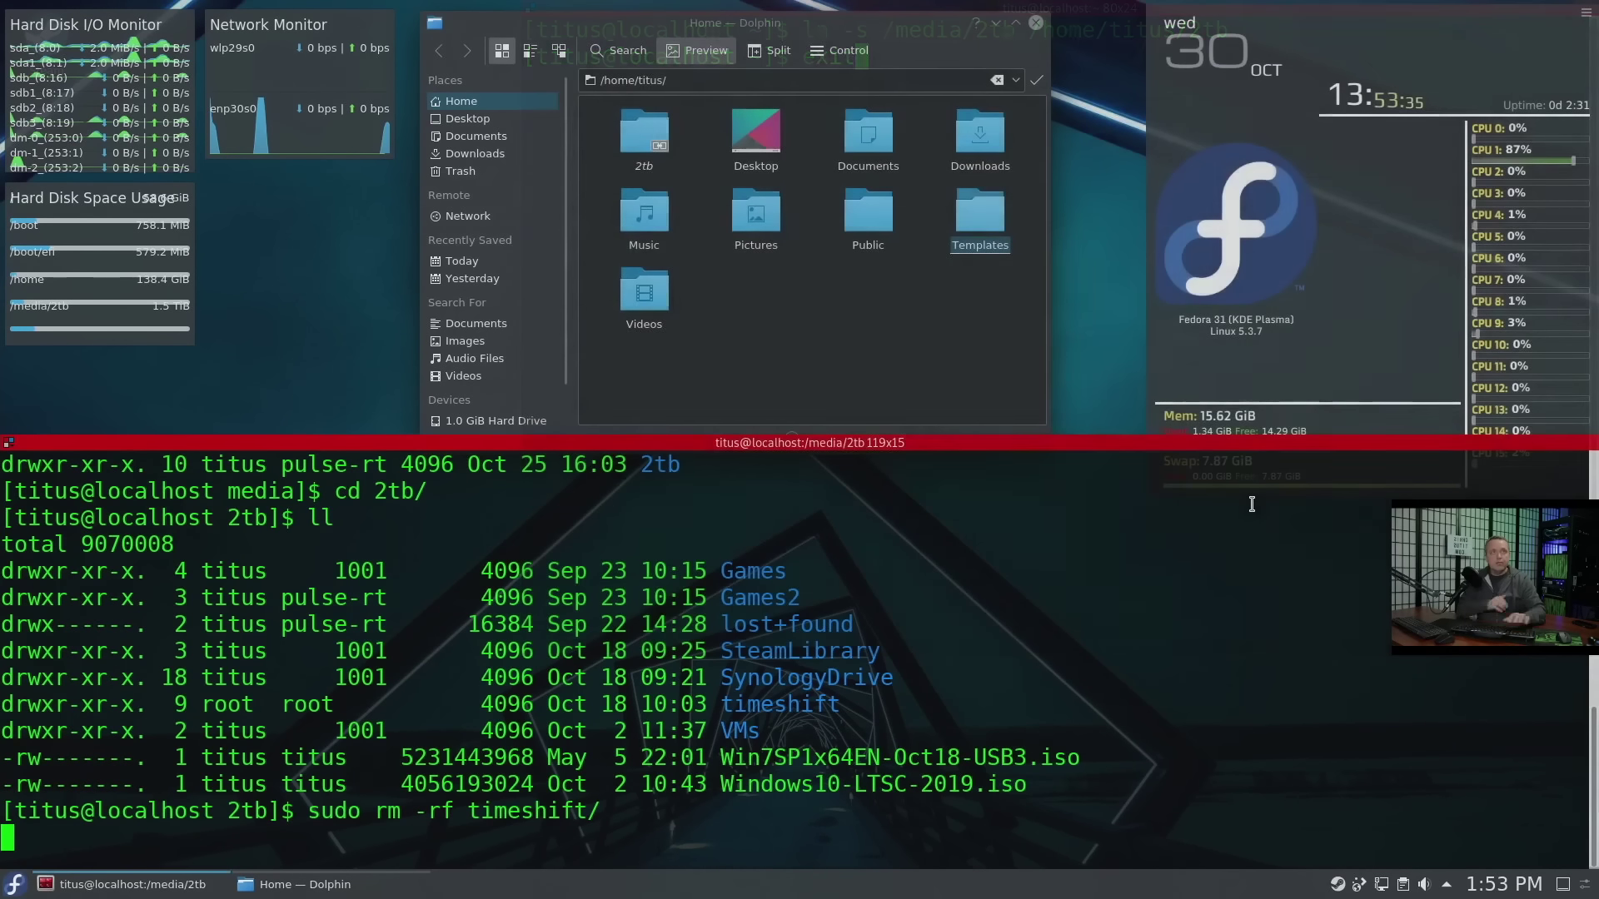
Step: Browse the 2tb drive's Games2 and Games folders and select both game folders in Games
{"action": "left_click", "coordinate": [653, 143]}
{"action": "left_click", "coordinate": [760, 143]}
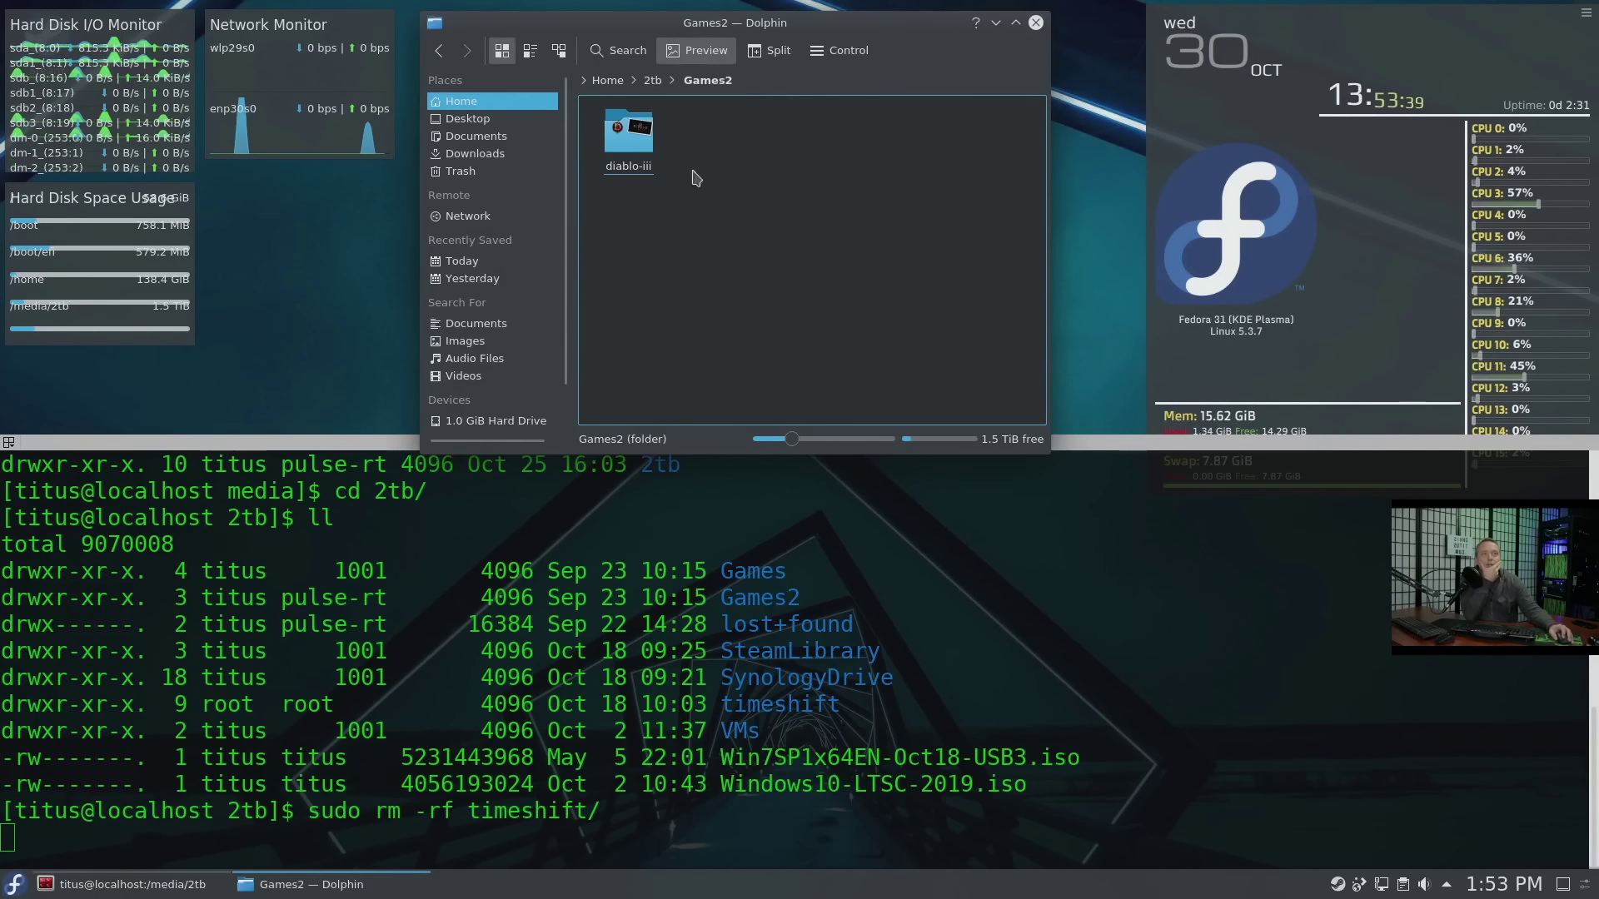
{"action": "left_click", "coordinate": [652, 80]}
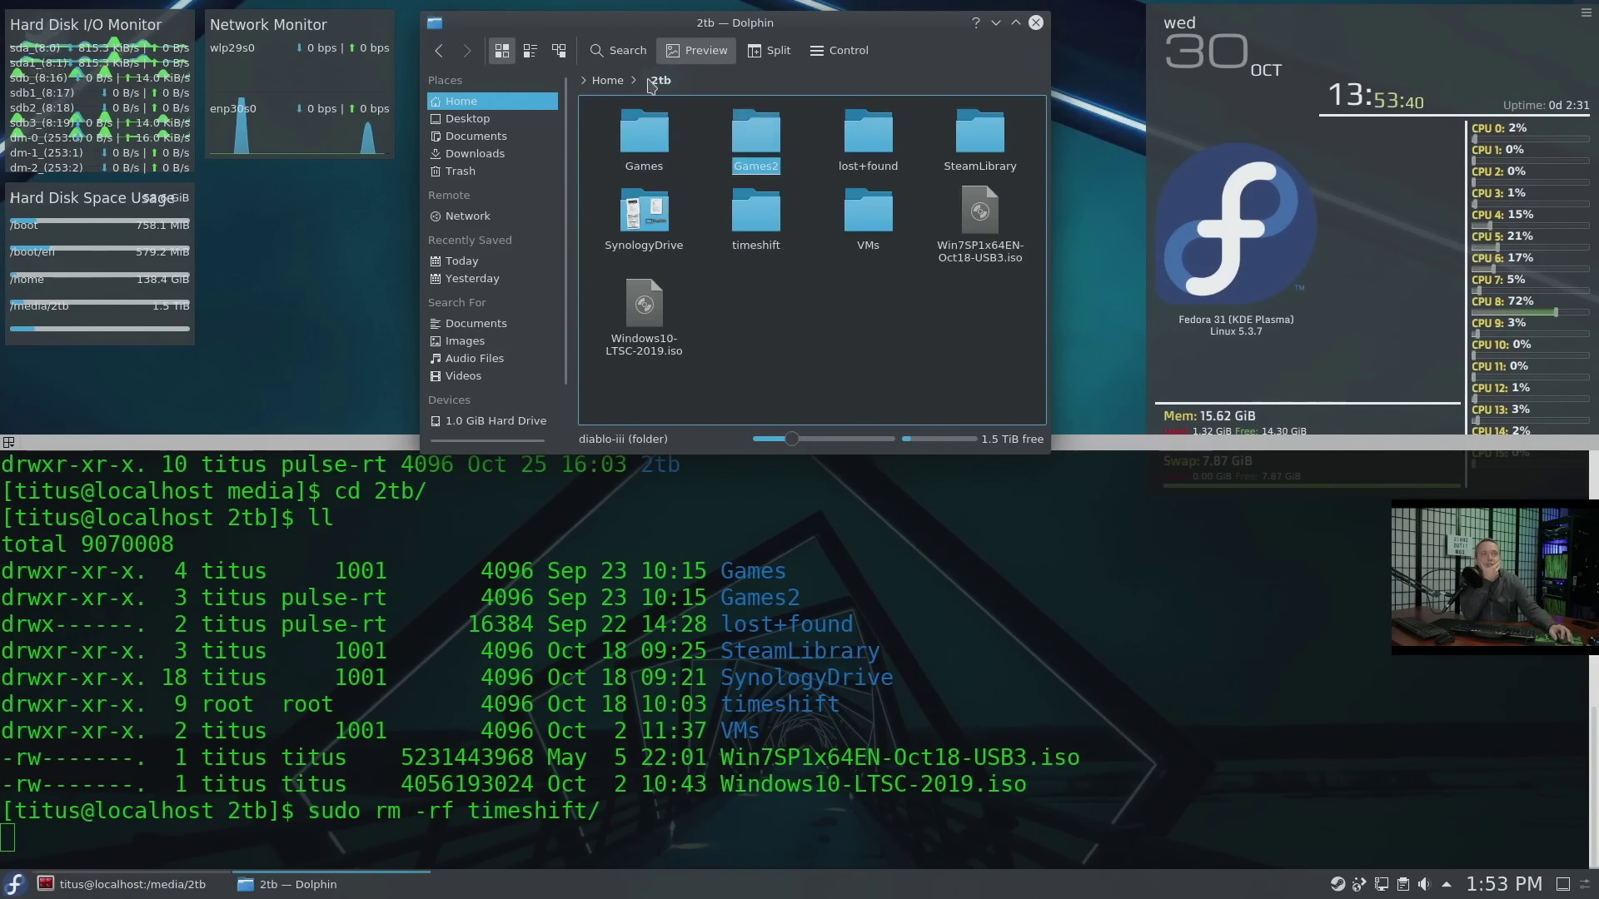
{"action": "left_click", "coordinate": [632, 134]}
{"action": "left_click_drag", "start_coordinate": [803, 178], "coordinate": [638, 156]}
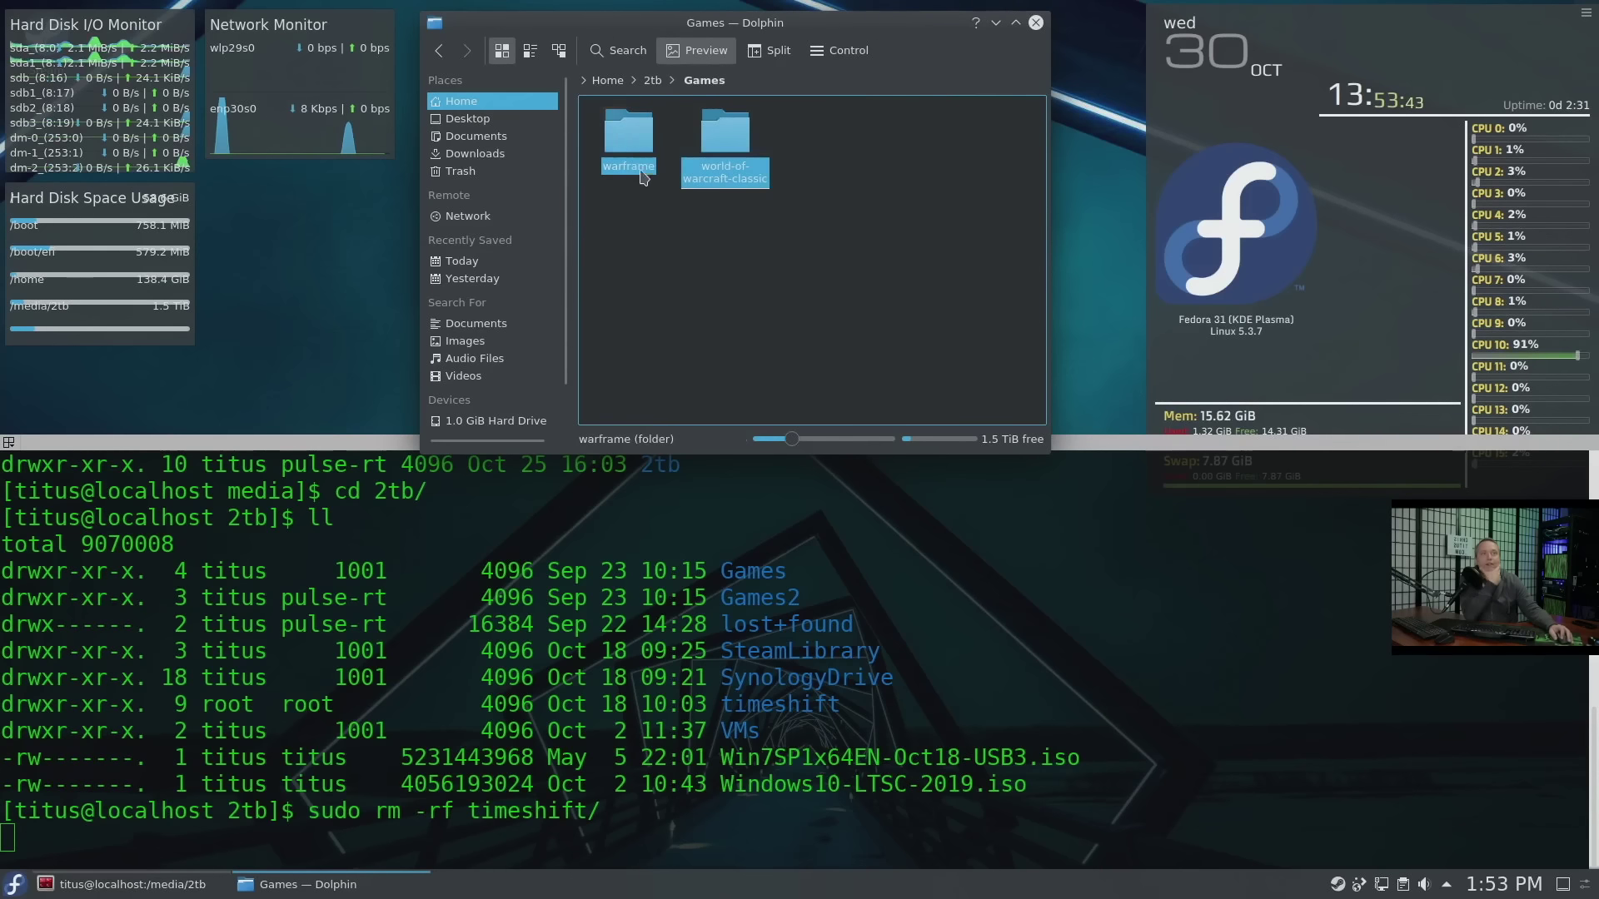
{"action": "right_click", "coordinate": [638, 155]}
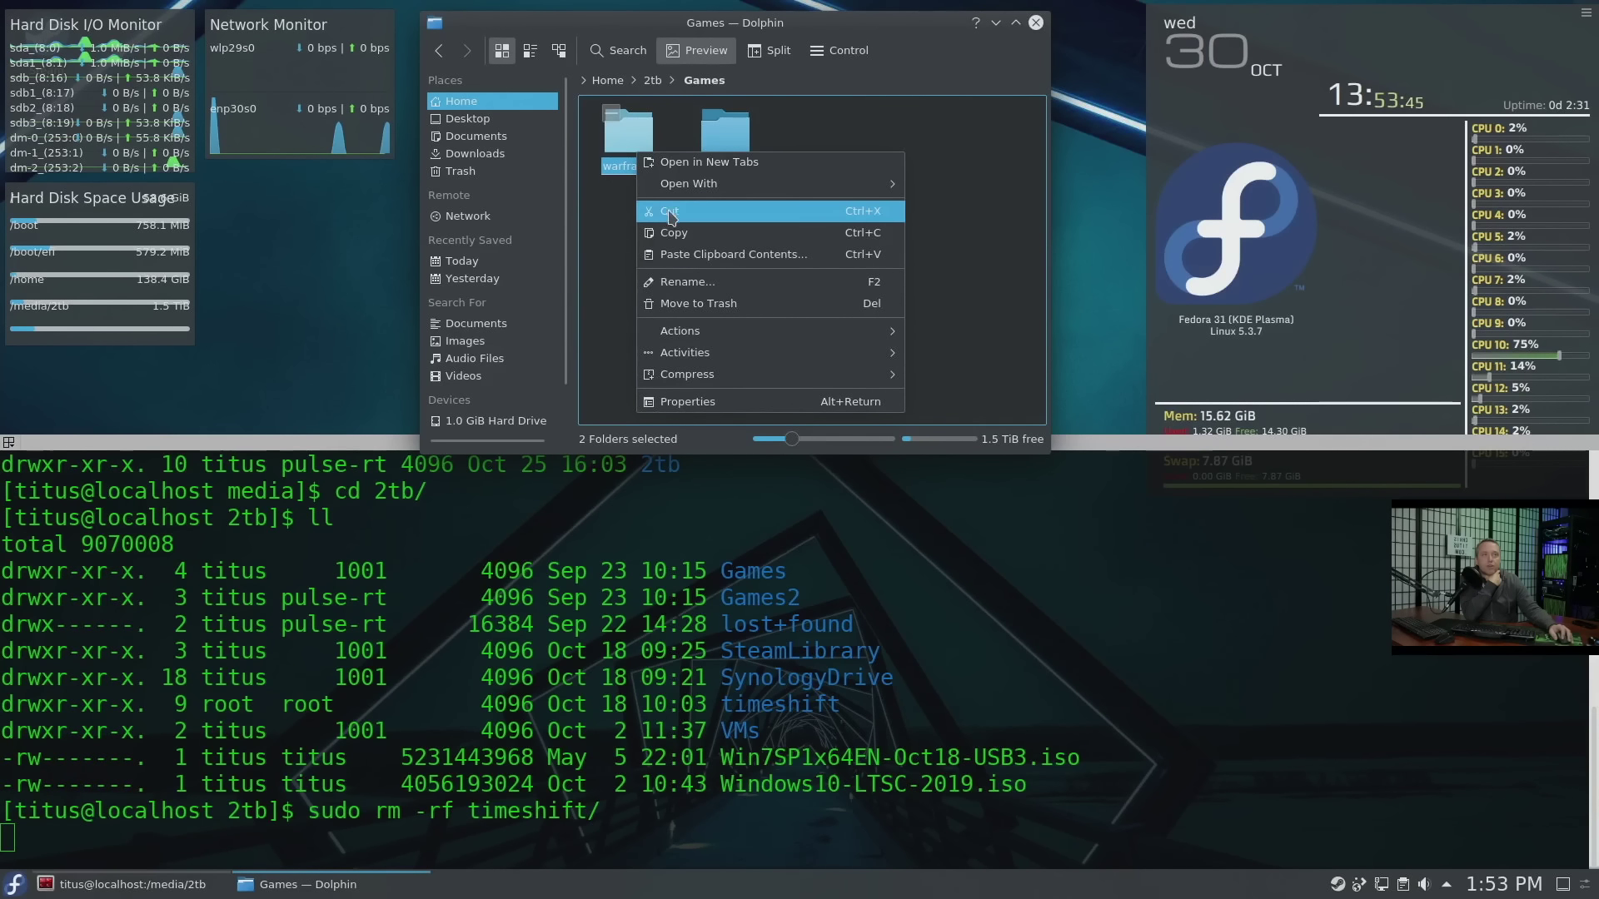
{"action": "left_click", "coordinate": [604, 239]}
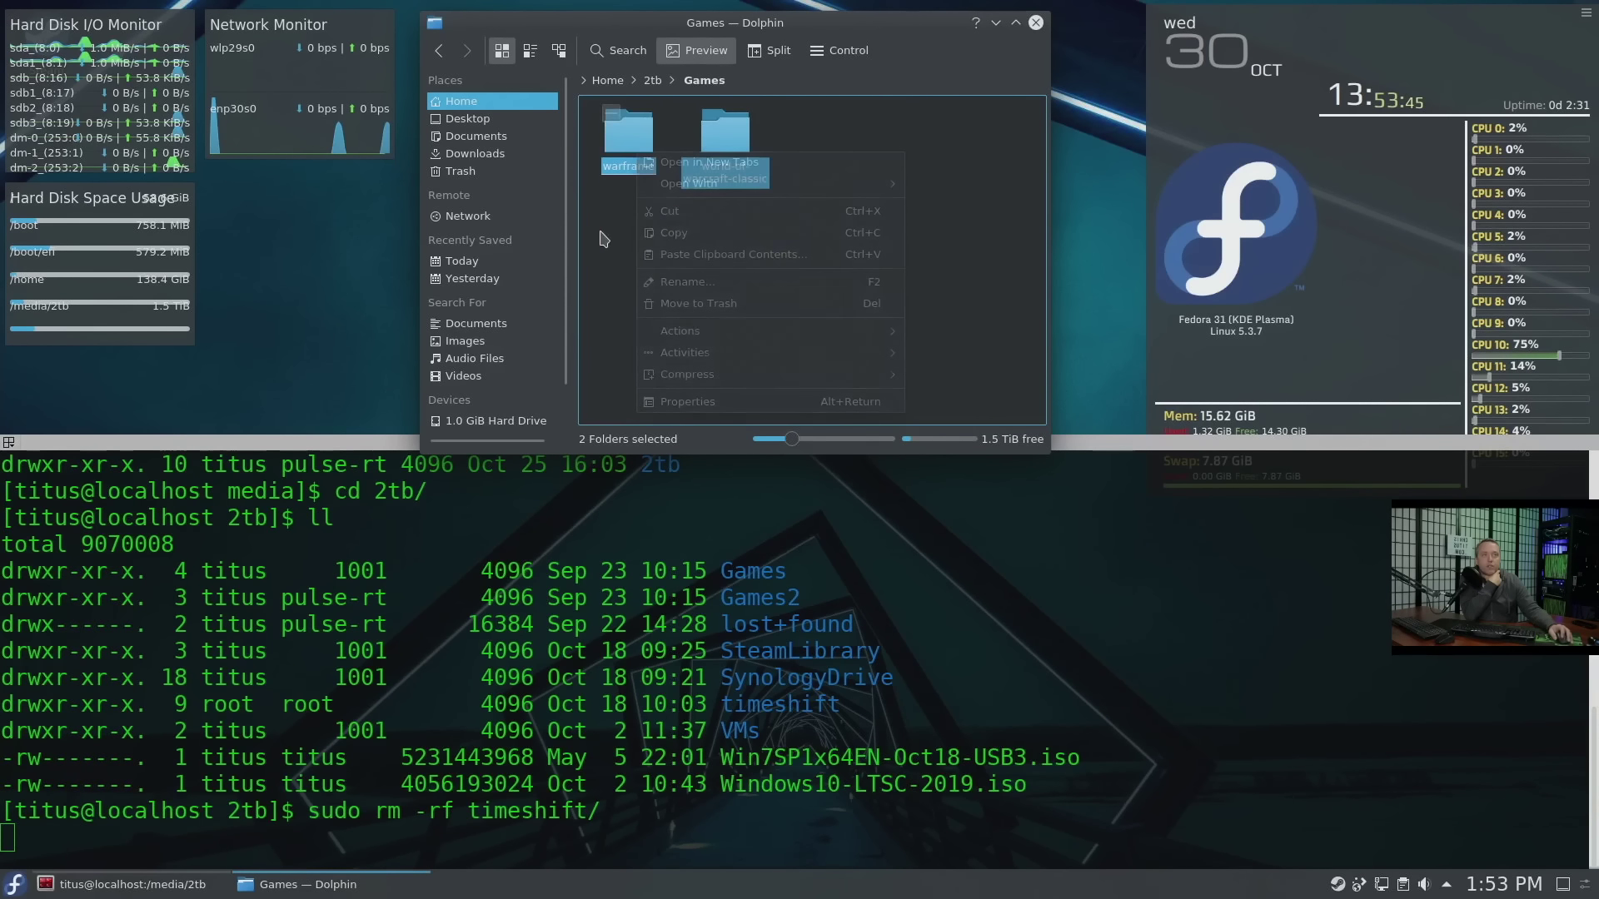
Step: Check warframe's contents, then permanently delete it with future confirmations turned off
{"action": "left_click", "coordinate": [630, 137]}
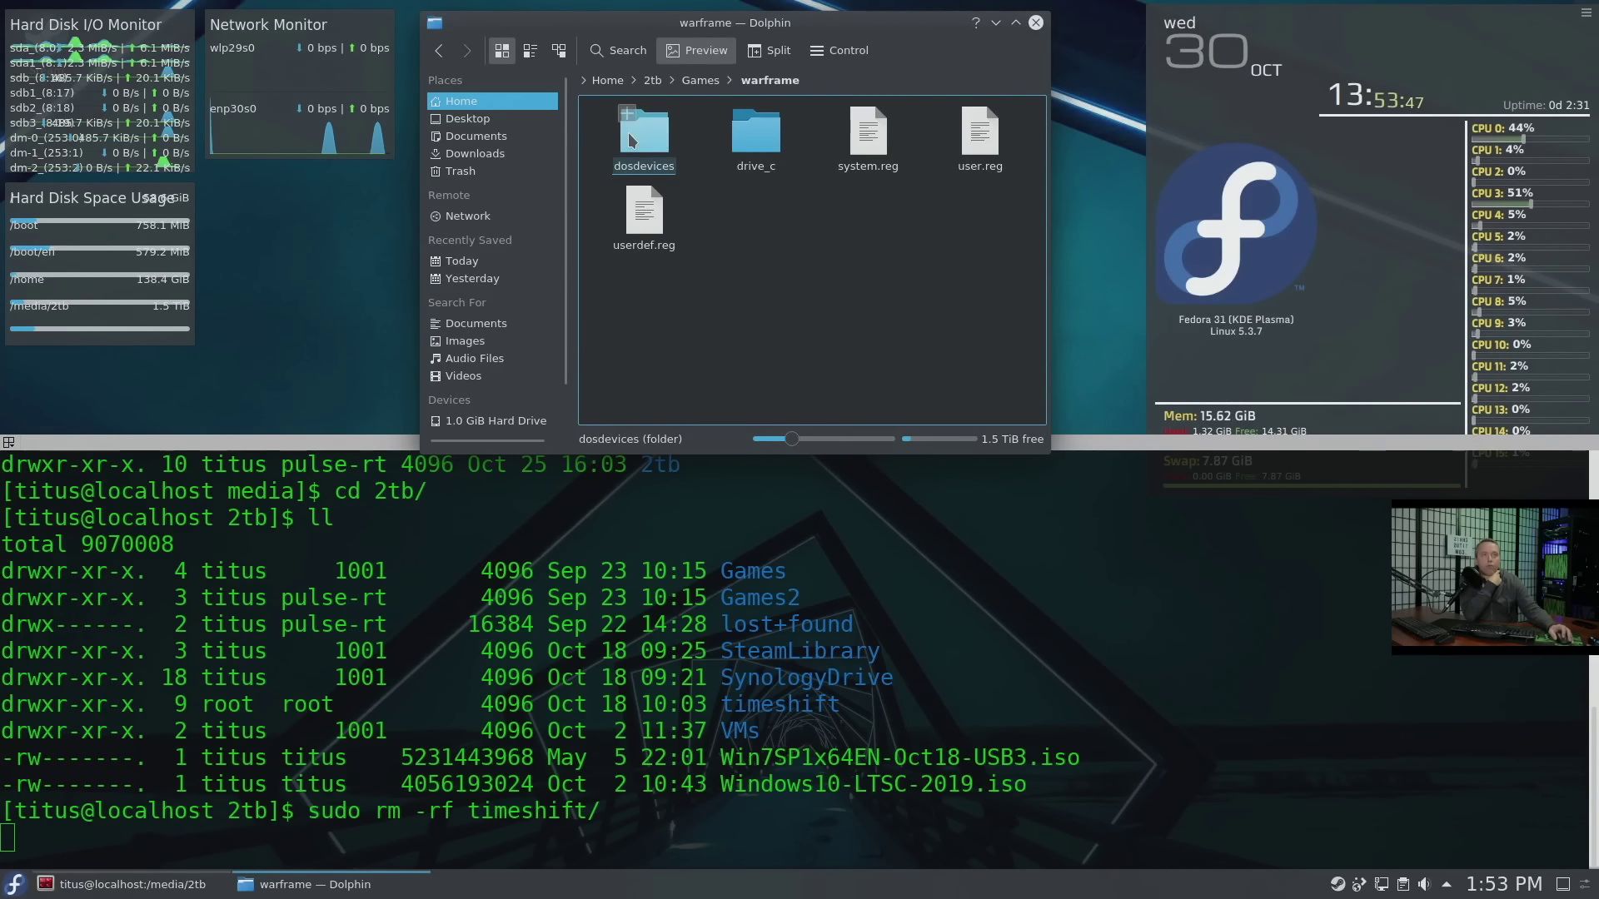
{"action": "left_click", "coordinate": [697, 80]}
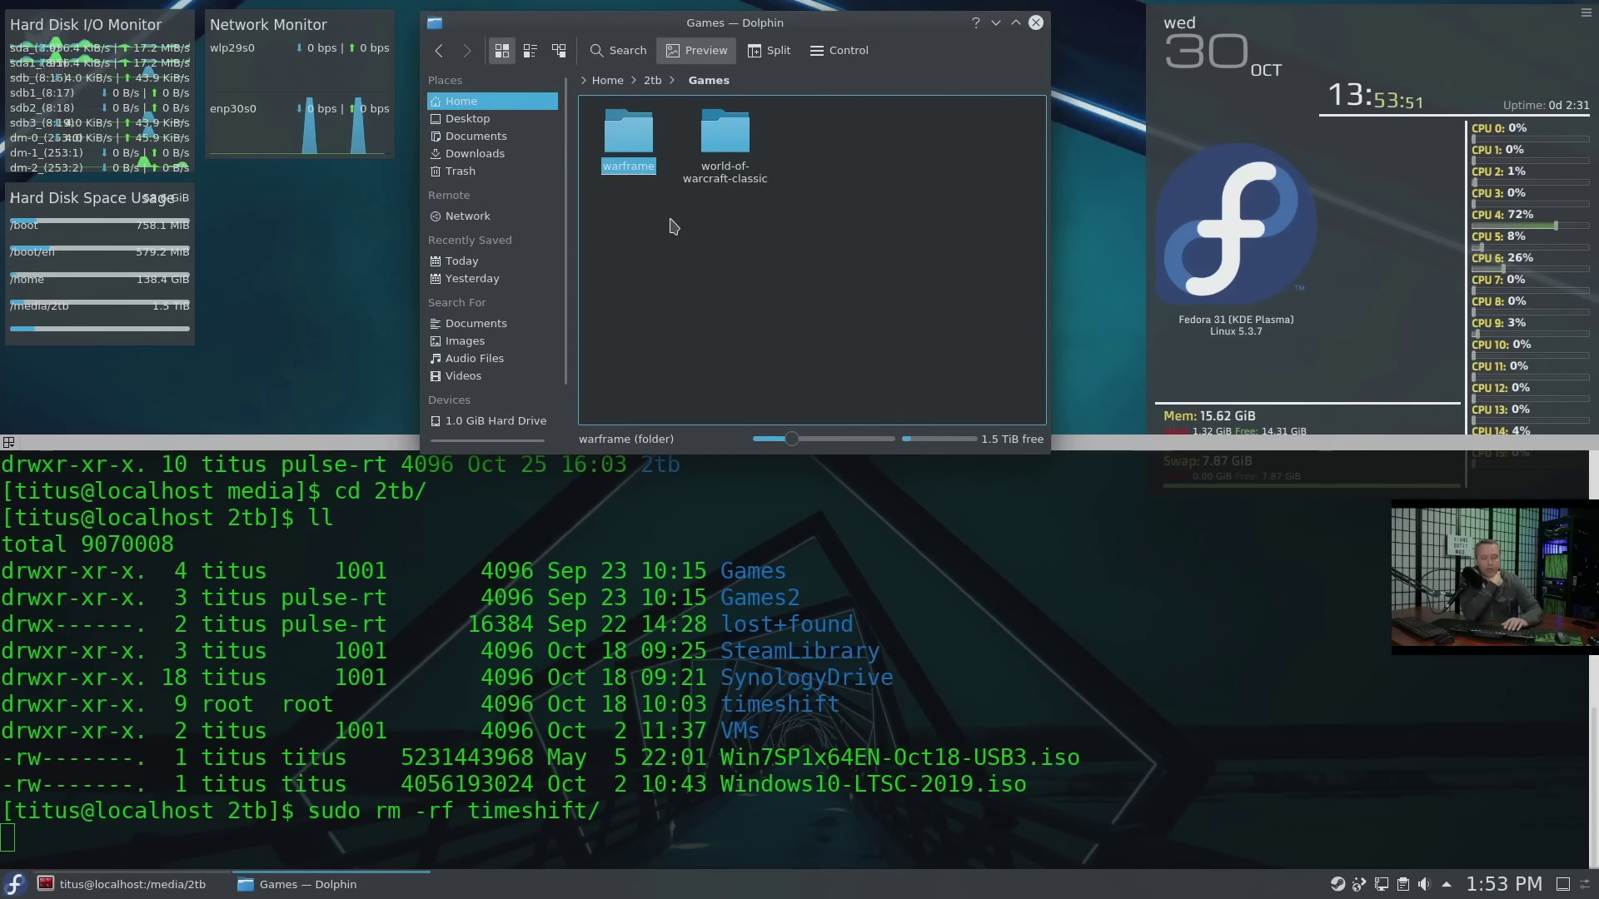
{"action": "key", "text": "shift+Delete"}
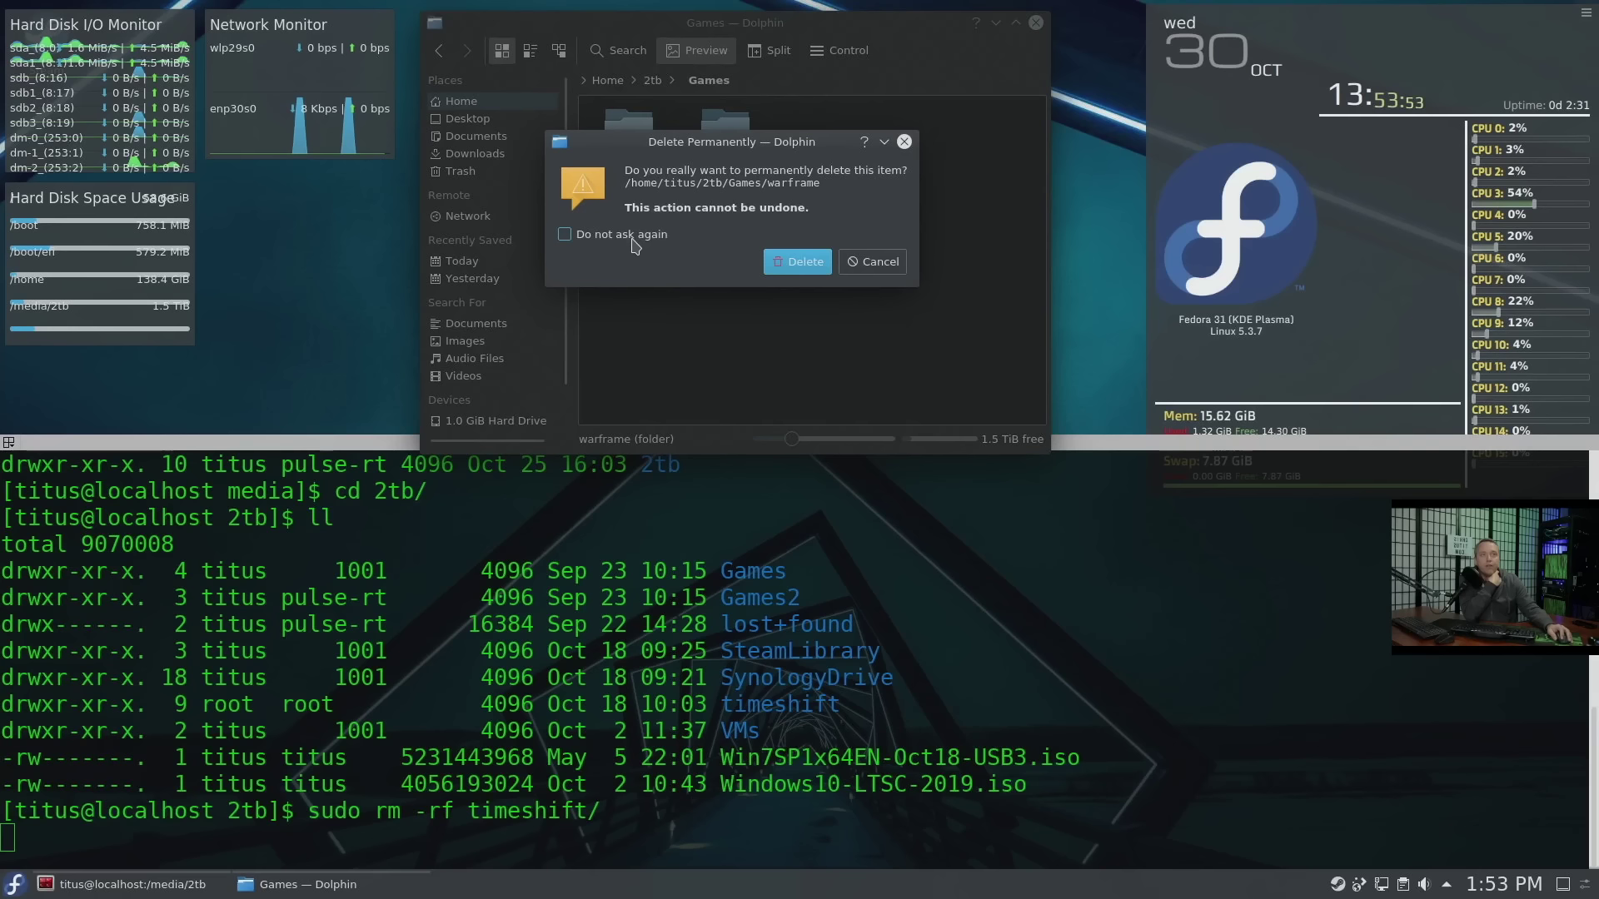
{"action": "left_click", "coordinate": [619, 238]}
{"action": "left_click", "coordinate": [806, 262]}
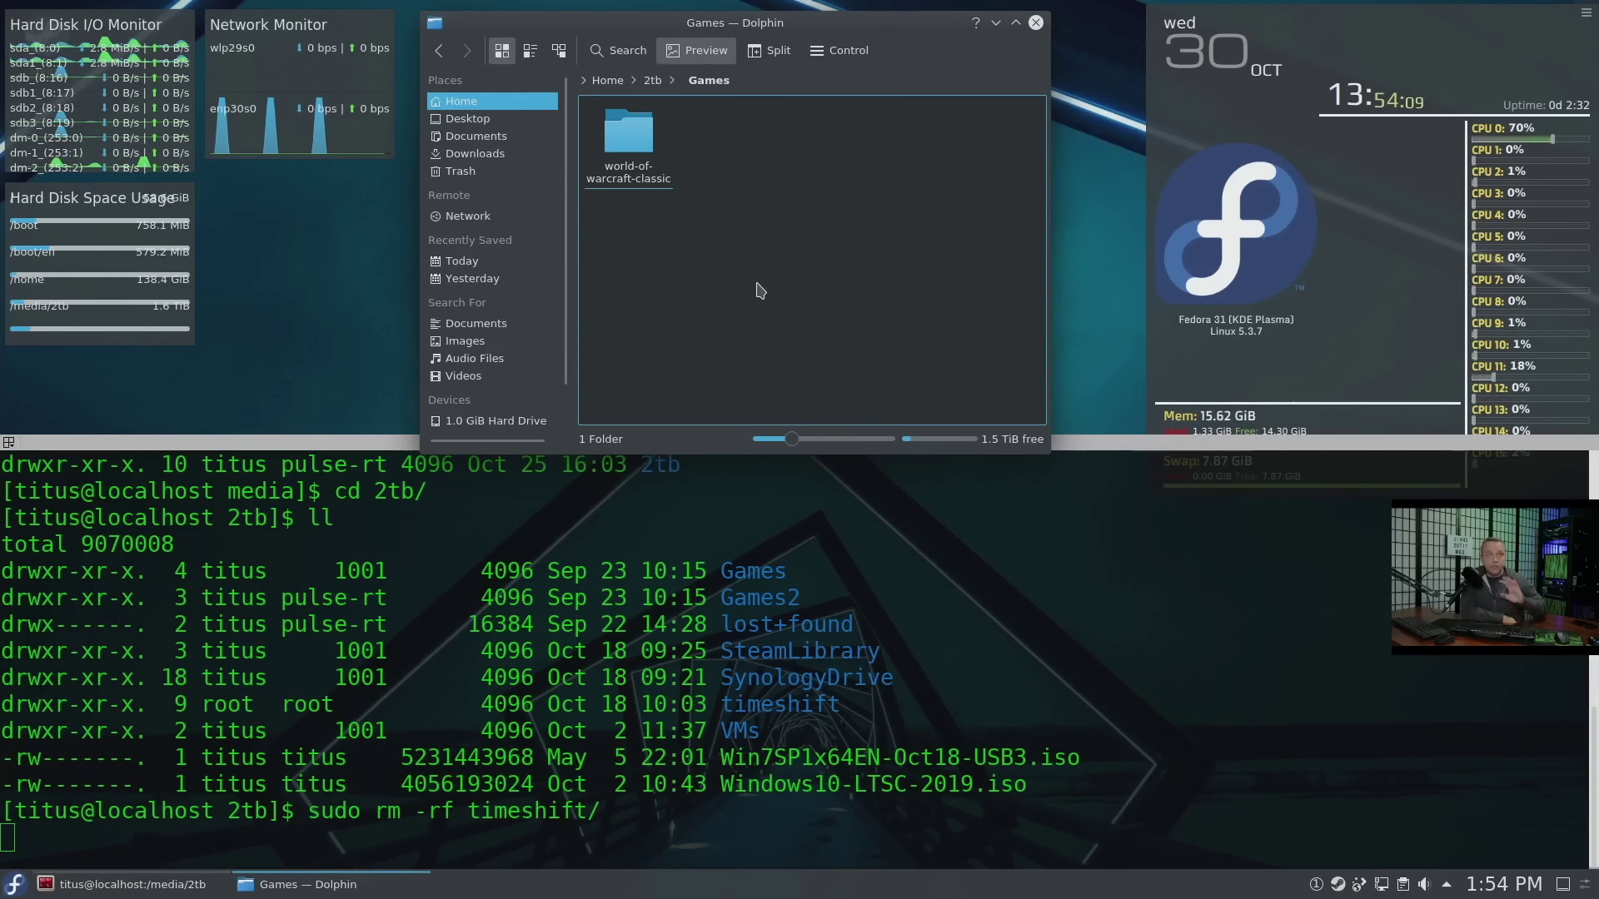
Step: Open Games in a second window and drag diablo-iii into it from Games2
{"action": "double_click", "coordinate": [643, 150]}
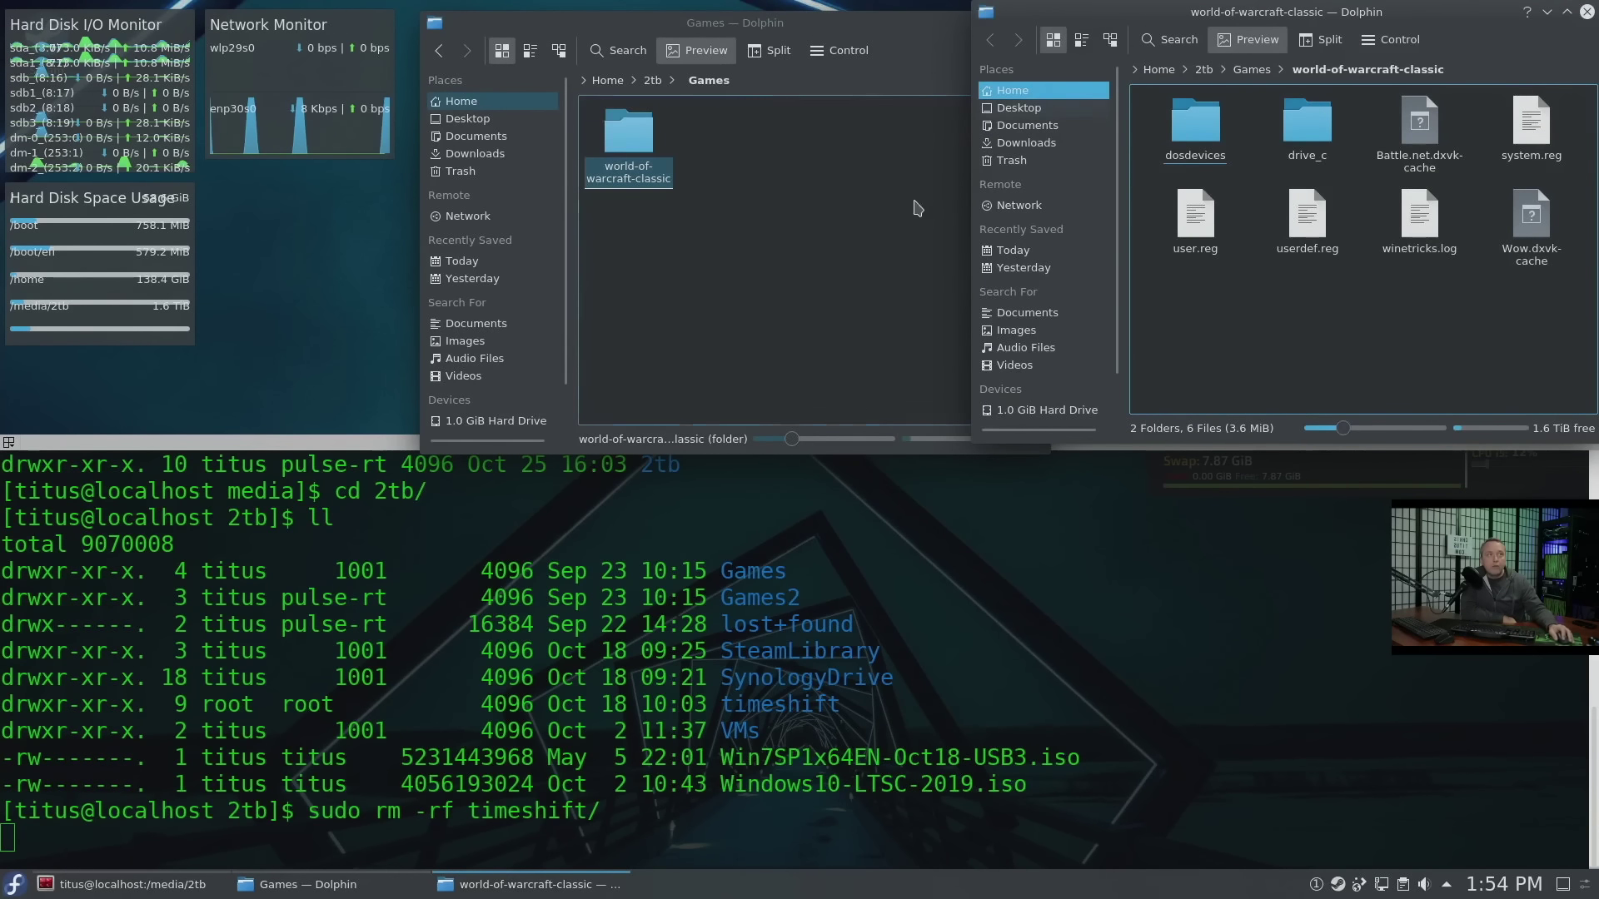
{"action": "left_click", "coordinate": [1251, 69]}
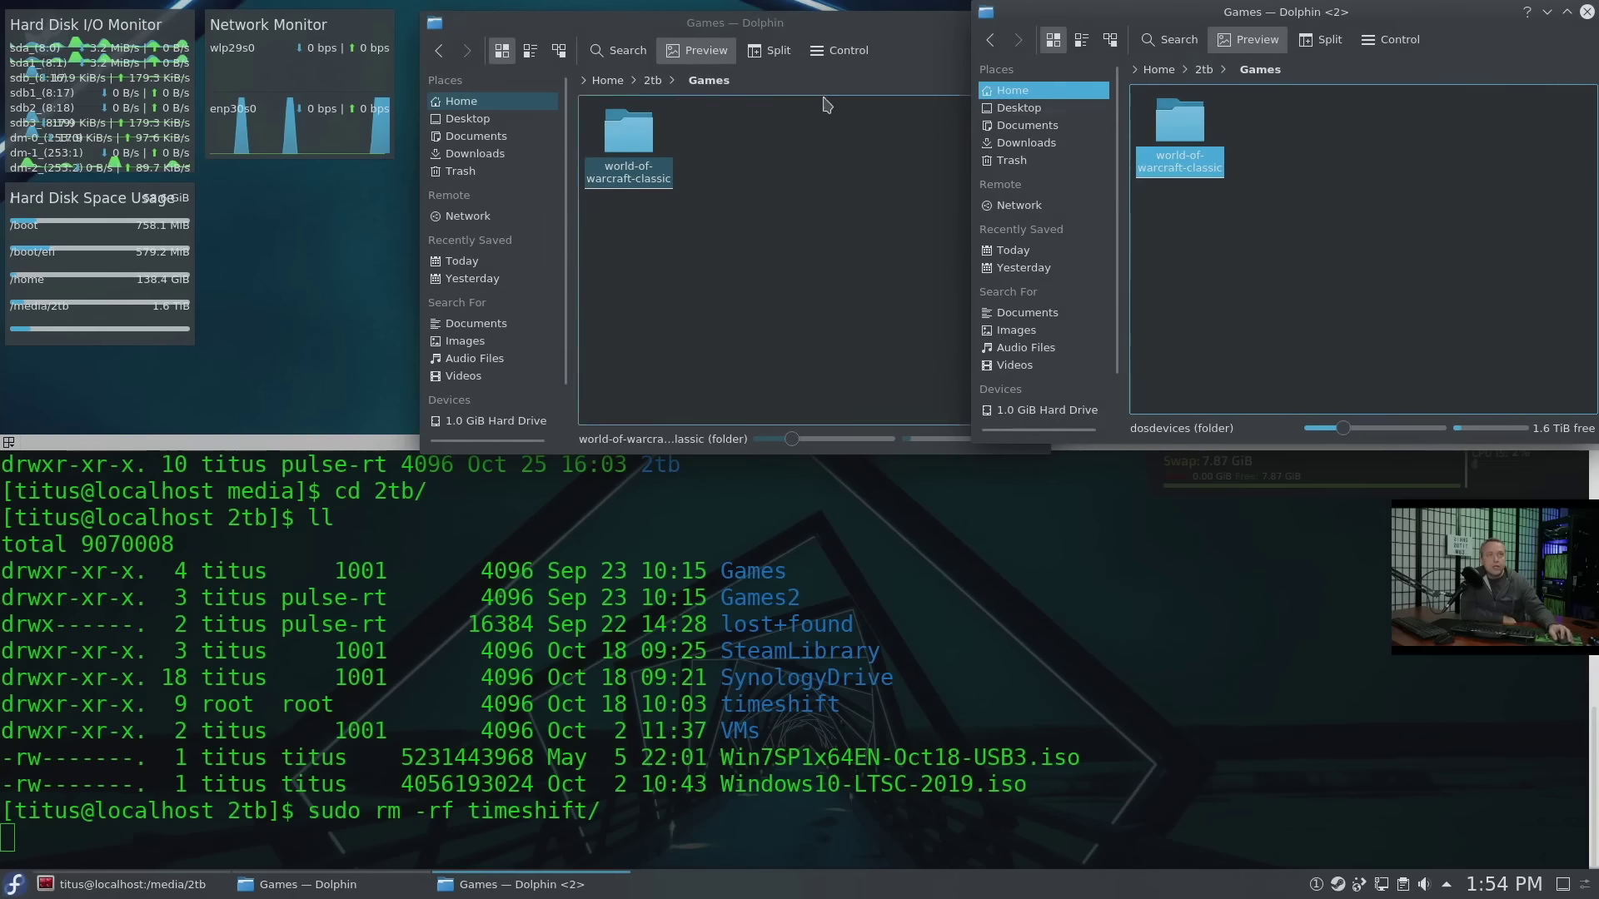
{"action": "left_click", "coordinate": [652, 80]}
{"action": "double_click", "coordinate": [756, 137]}
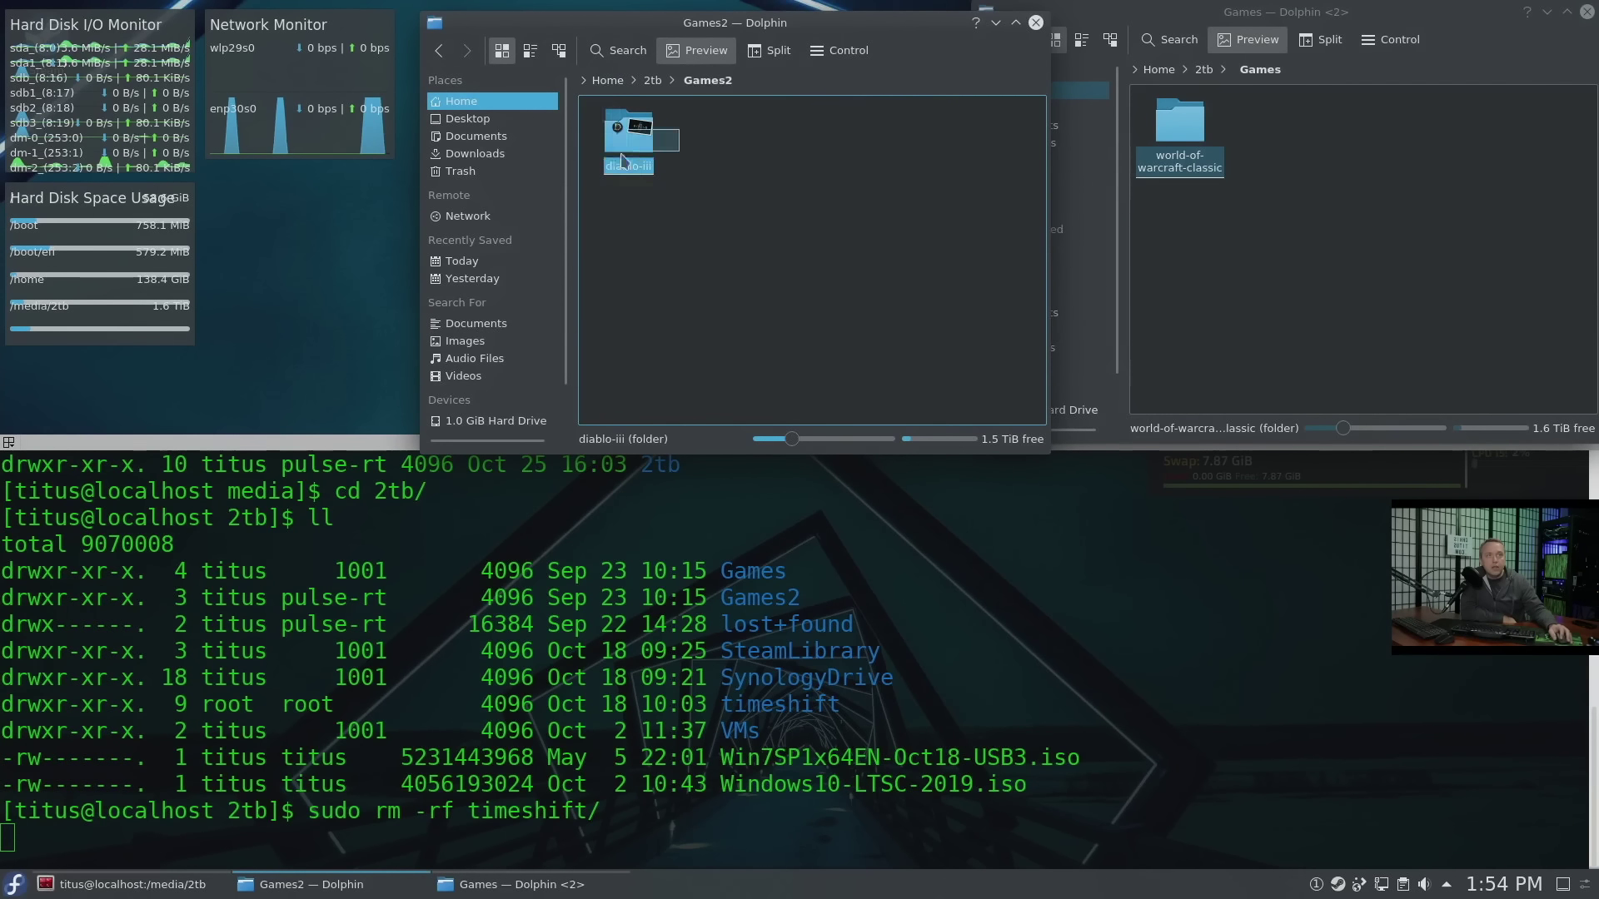
{"action": "double_click", "coordinate": [641, 135]}
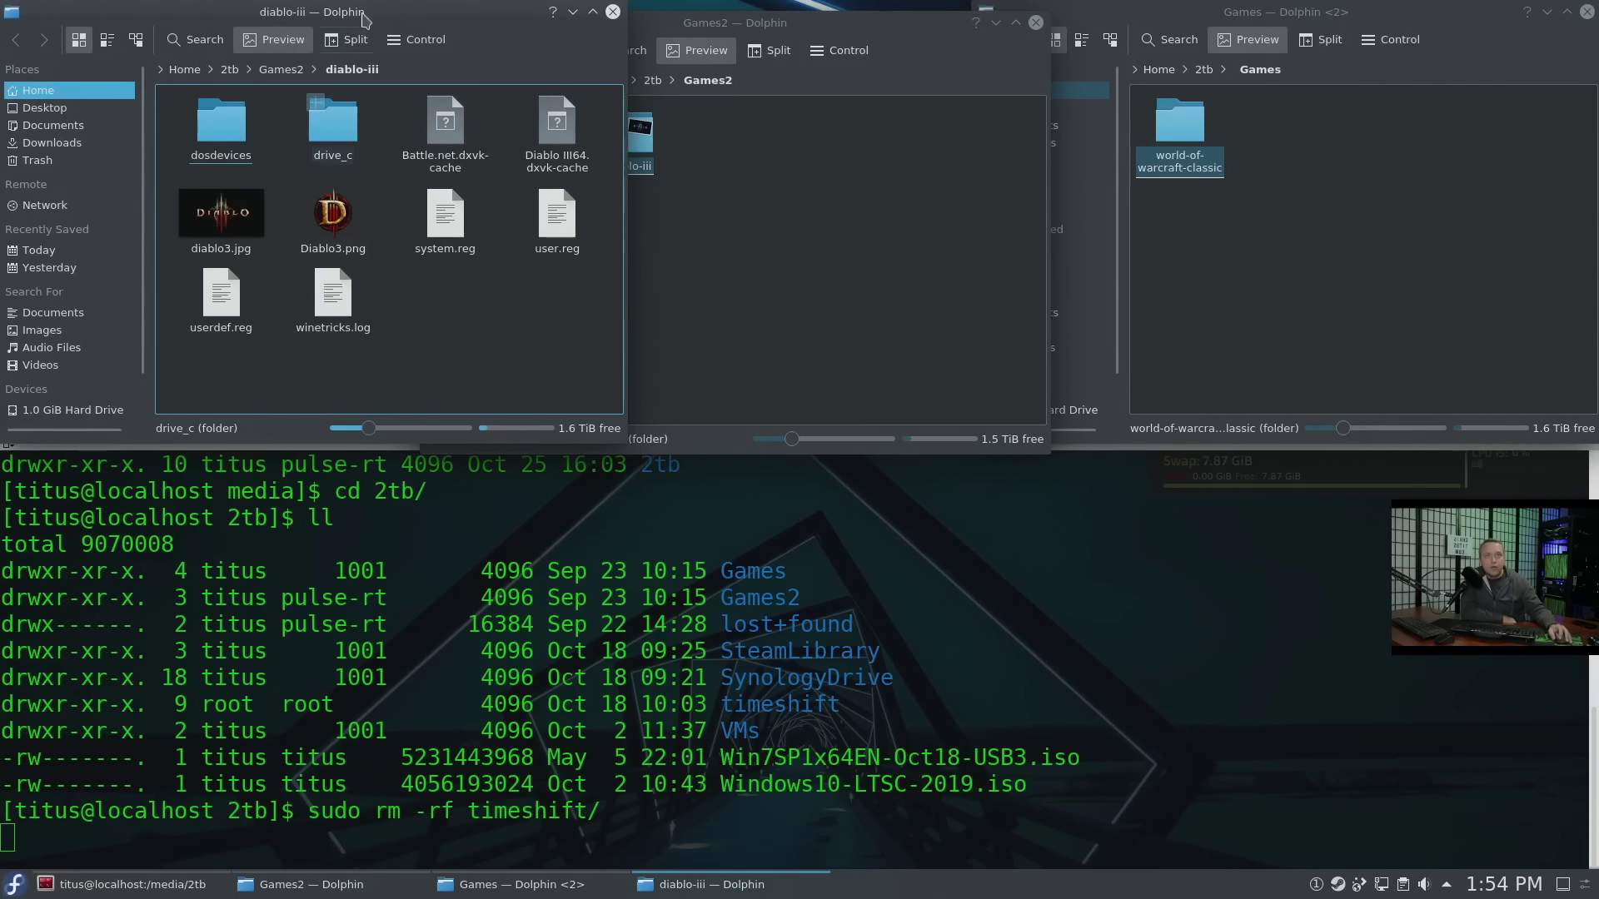
{"action": "left_click", "coordinate": [613, 12]}
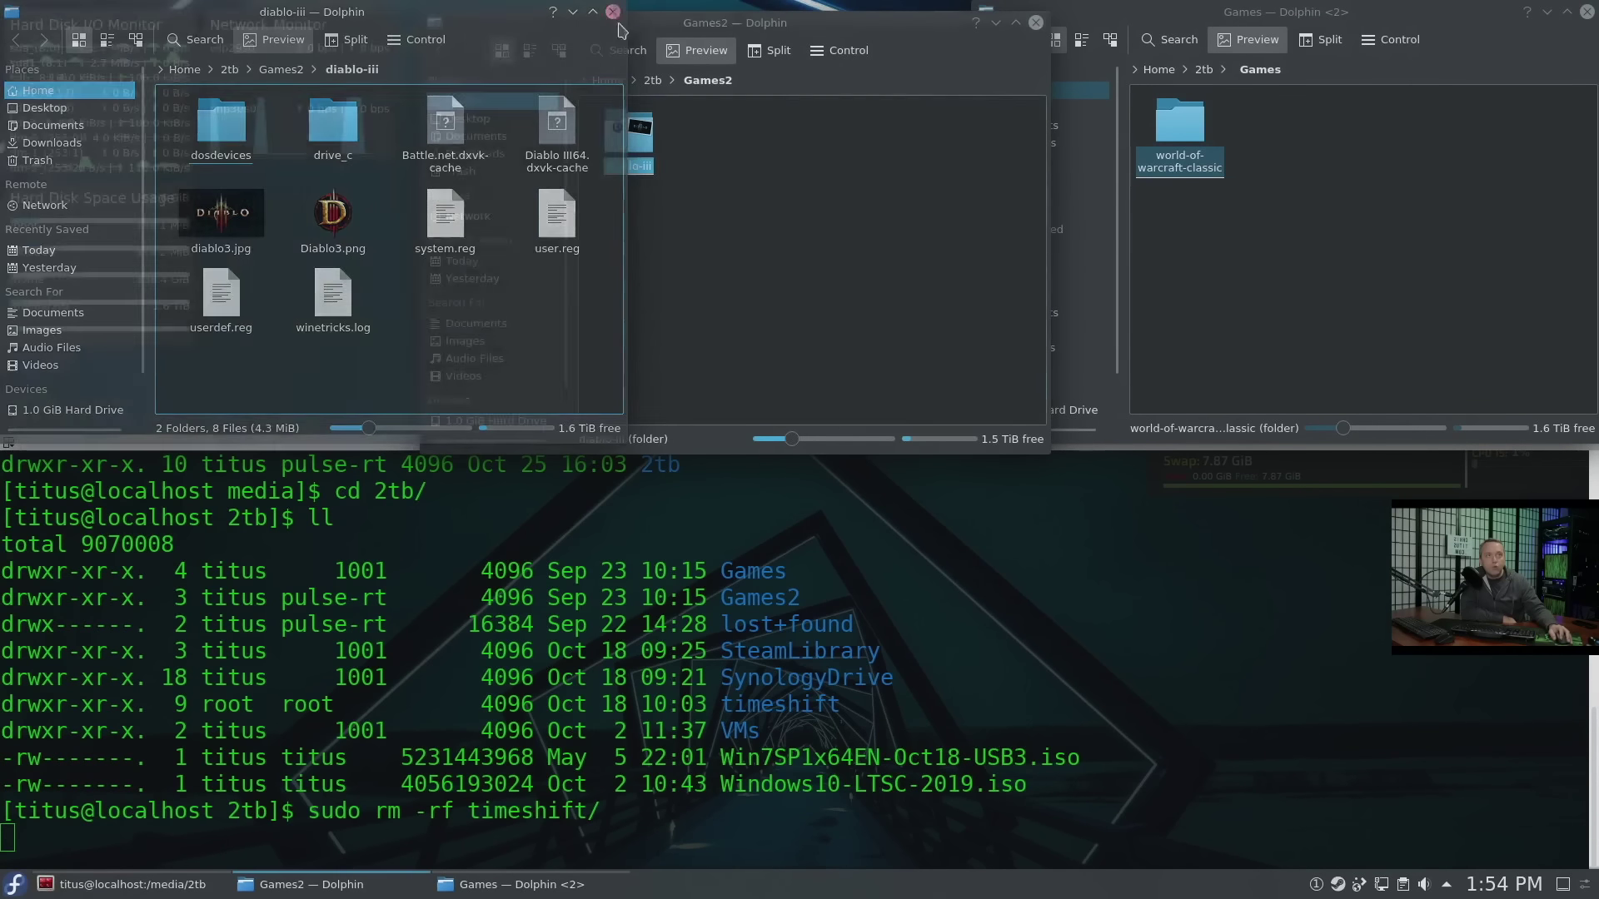
{"action": "left_click_drag", "start_coordinate": [629, 133], "coordinate": [1393, 215]}
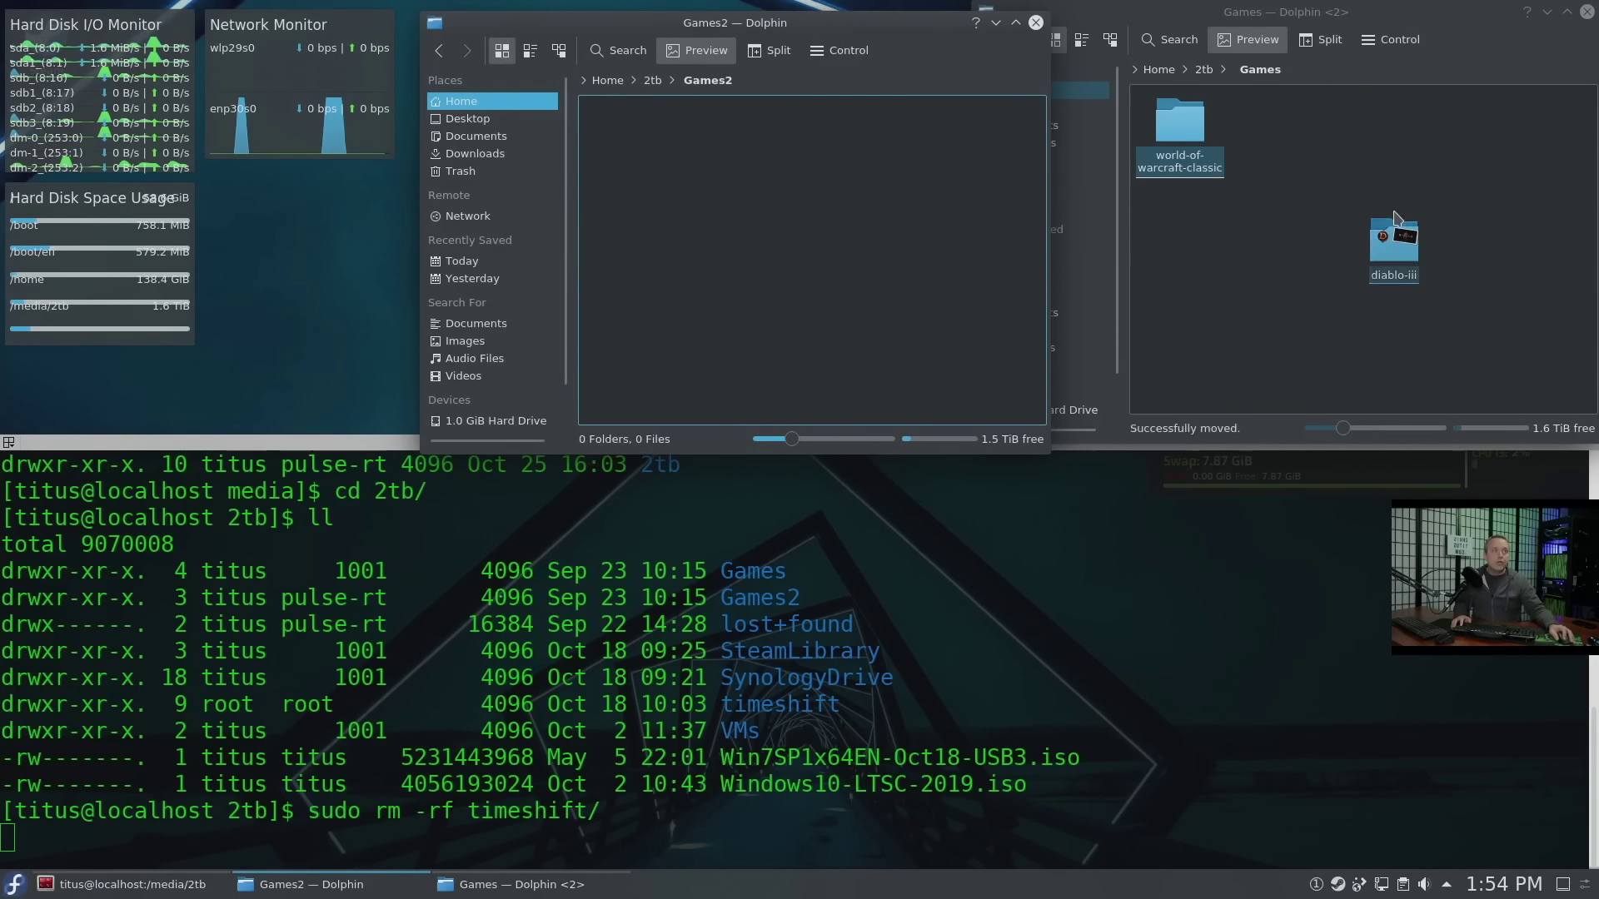
Step: Move the emptied Games2 folder to the trash from the 2tb listing
{"action": "key", "text": "BackSpace"}
{"action": "right_click", "coordinate": [784, 141]}
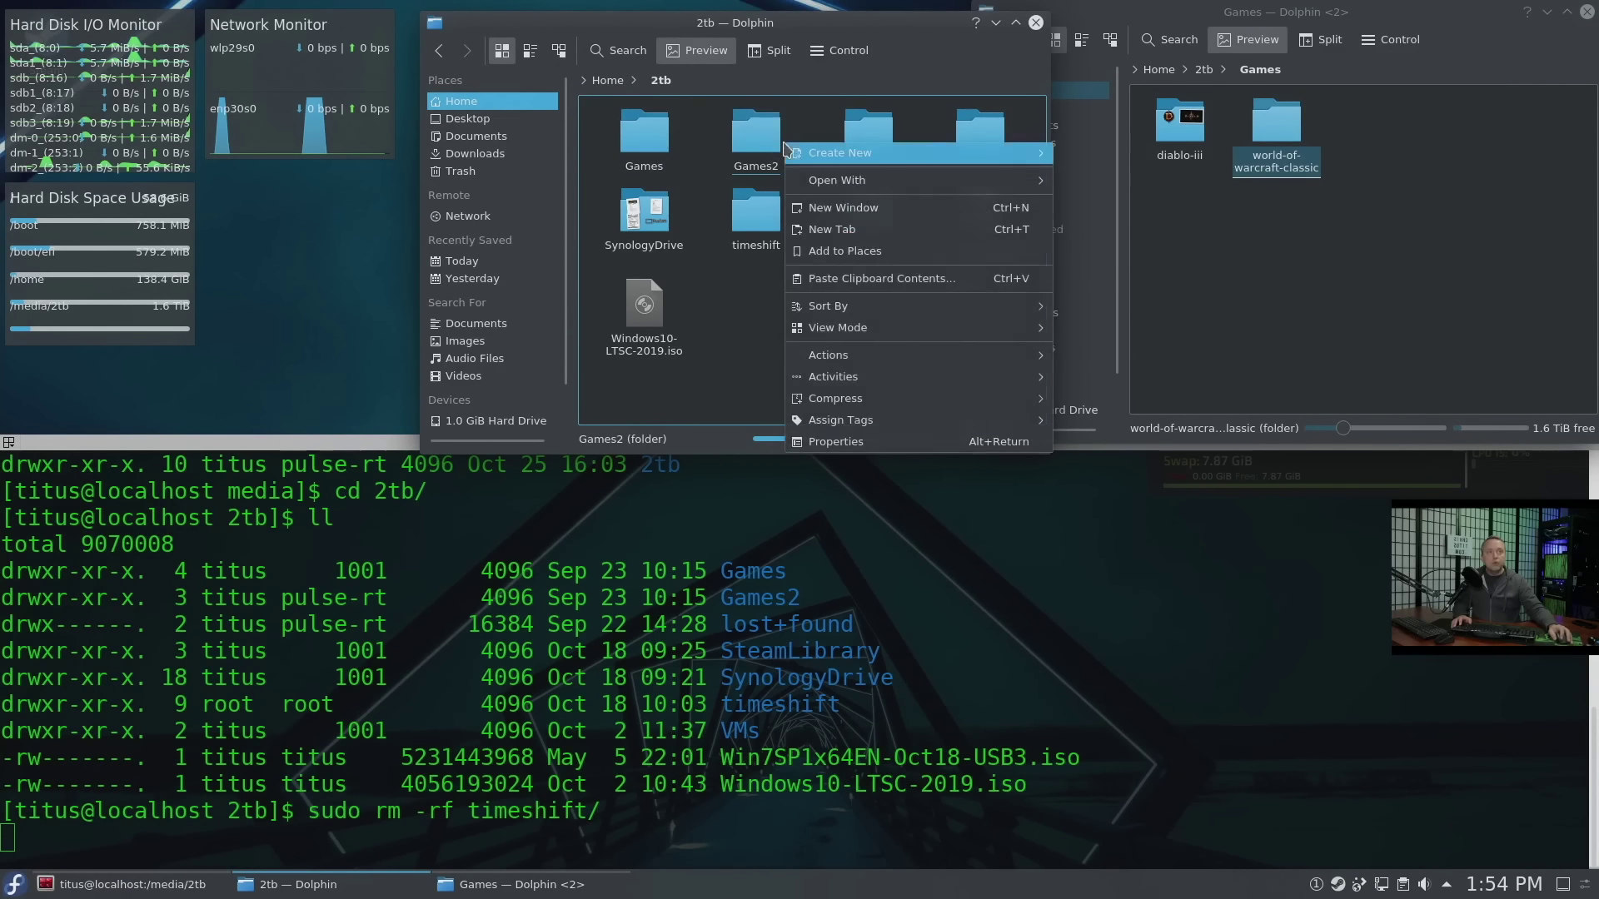
{"action": "left_click", "coordinate": [755, 133]}
{"action": "right_click", "coordinate": [756, 140]}
{"action": "left_click", "coordinate": [818, 365]}
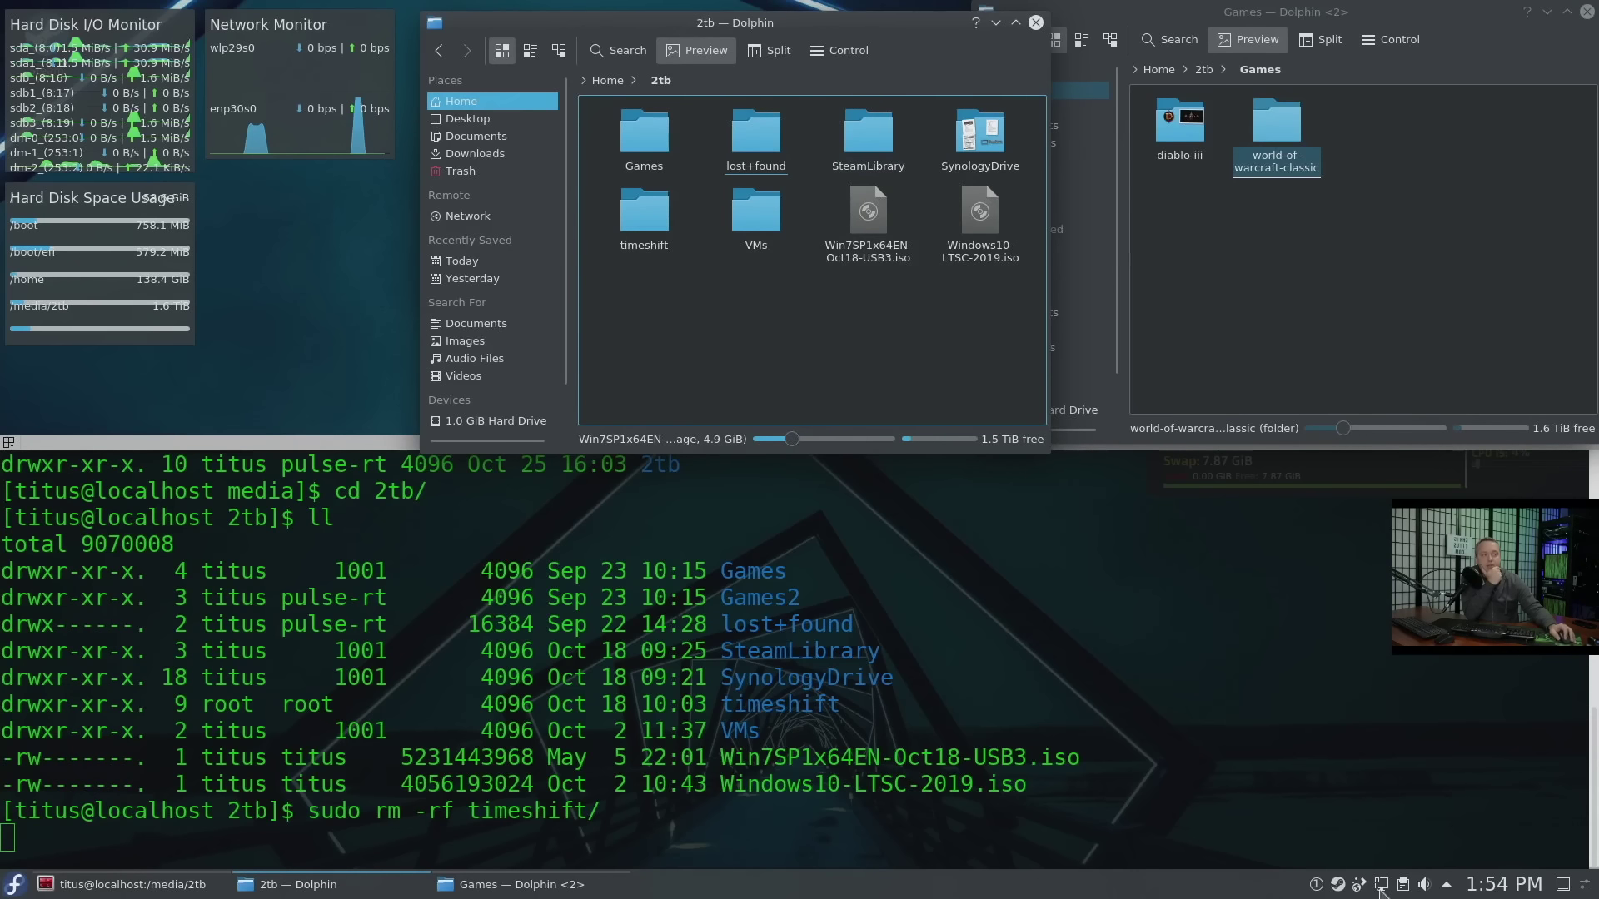
Step: Open the Steam library, then the Steam Library Folders list in Downloads settings
{"action": "right_click", "coordinate": [1337, 889]}
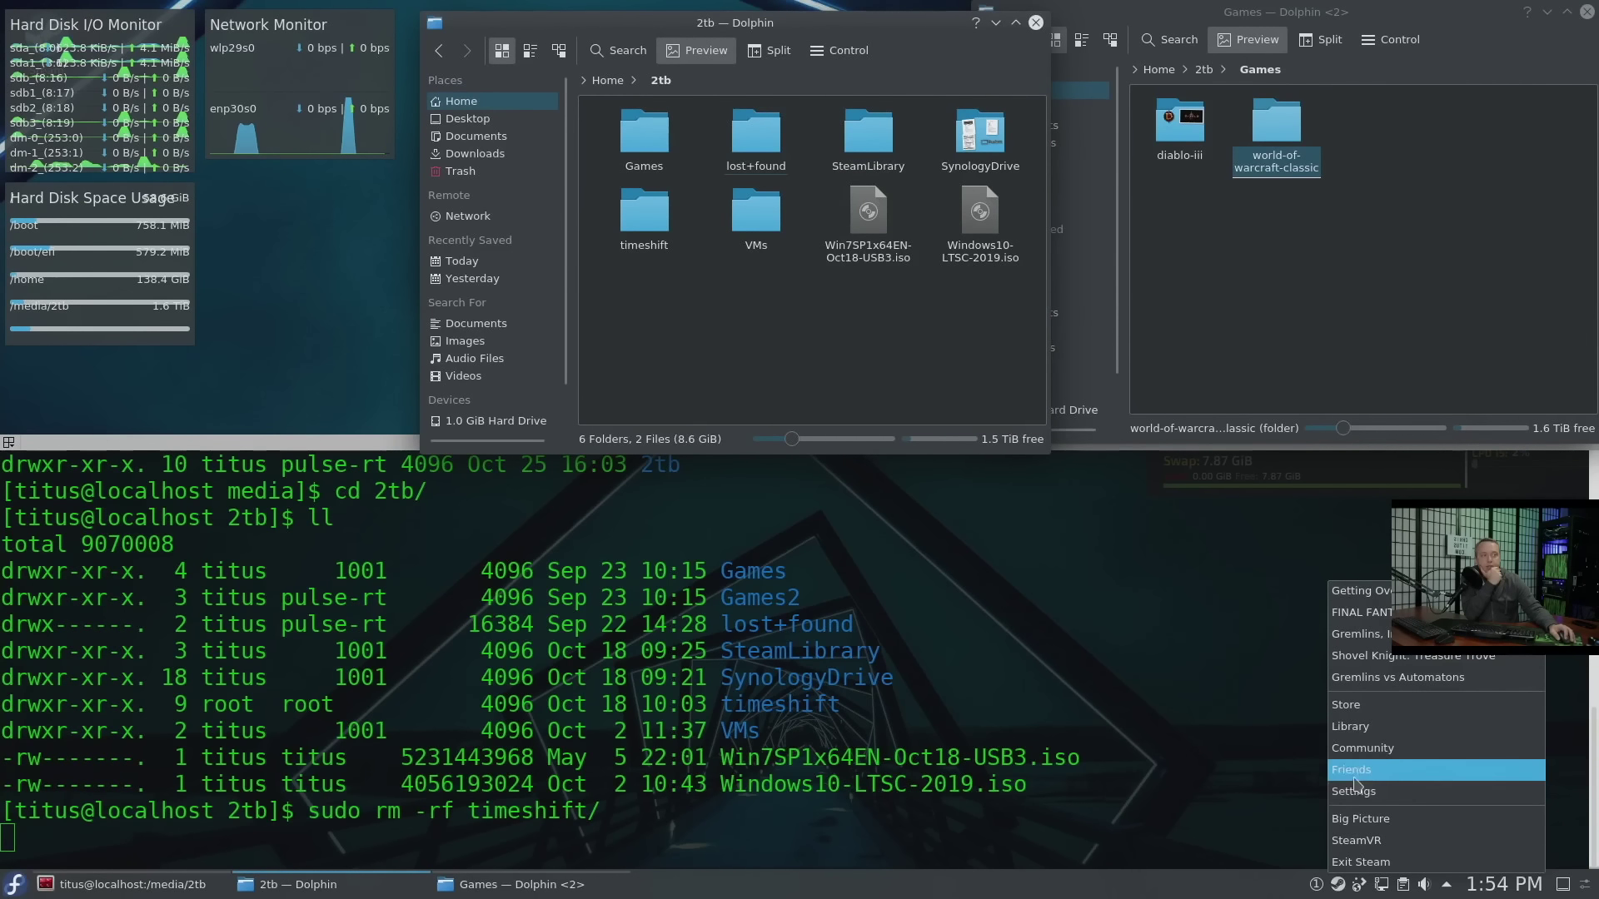
{"action": "left_click", "coordinate": [1357, 728]}
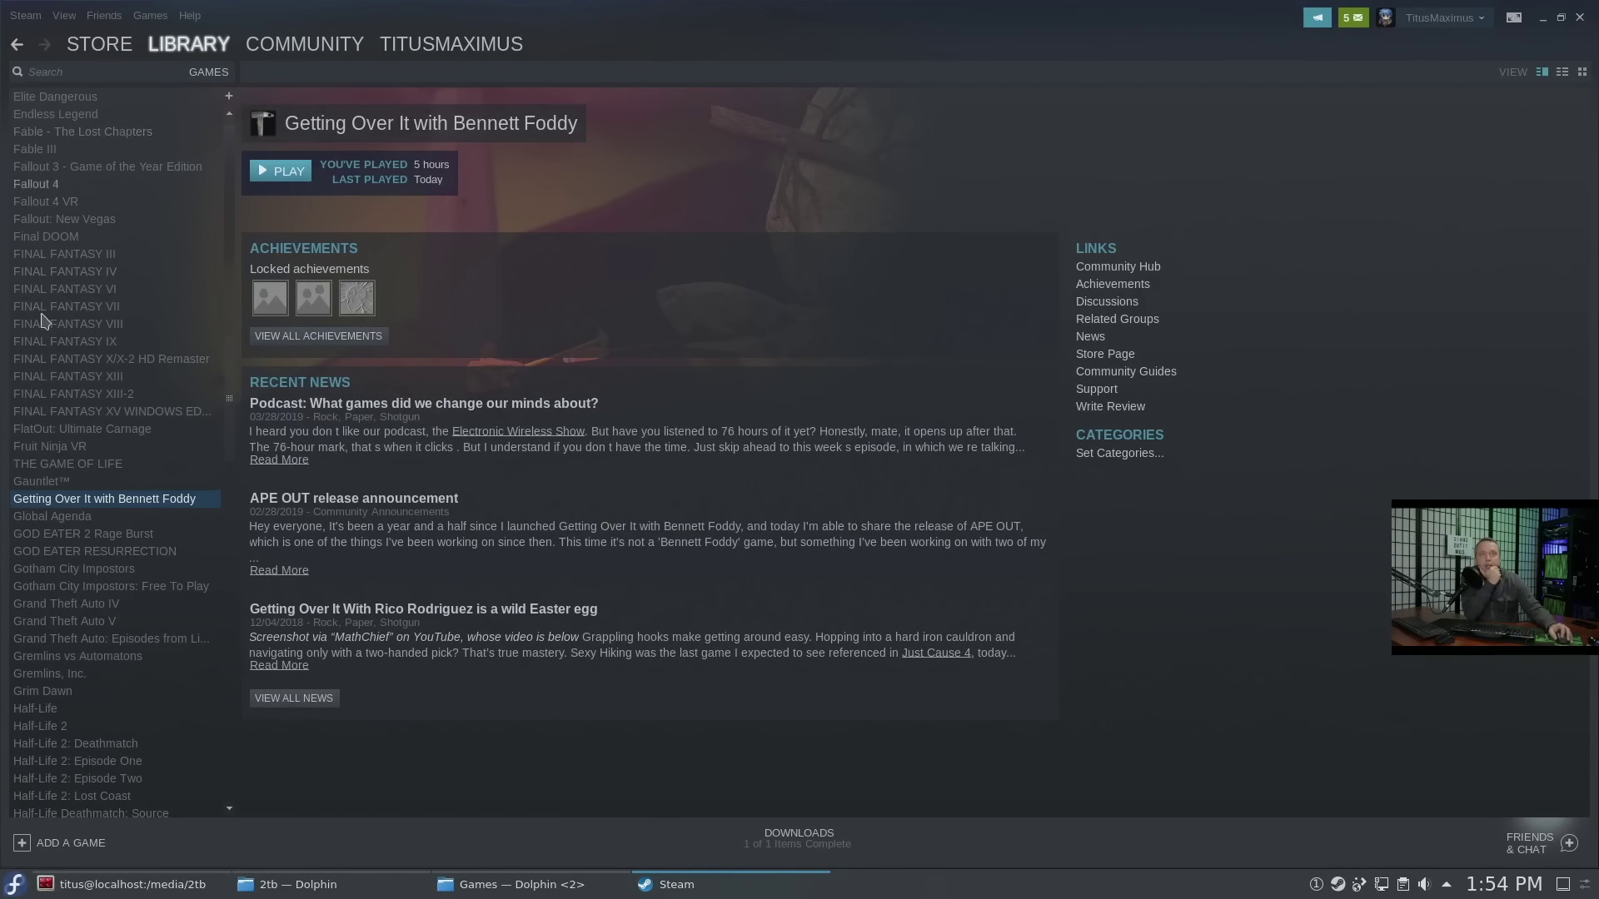
{"action": "scroll", "coordinate": [86, 421], "scroll_direction": "up", "scroll_amount": 15}
{"action": "scroll", "coordinate": [86, 422], "scroll_direction": "down", "scroll_amount": 20}
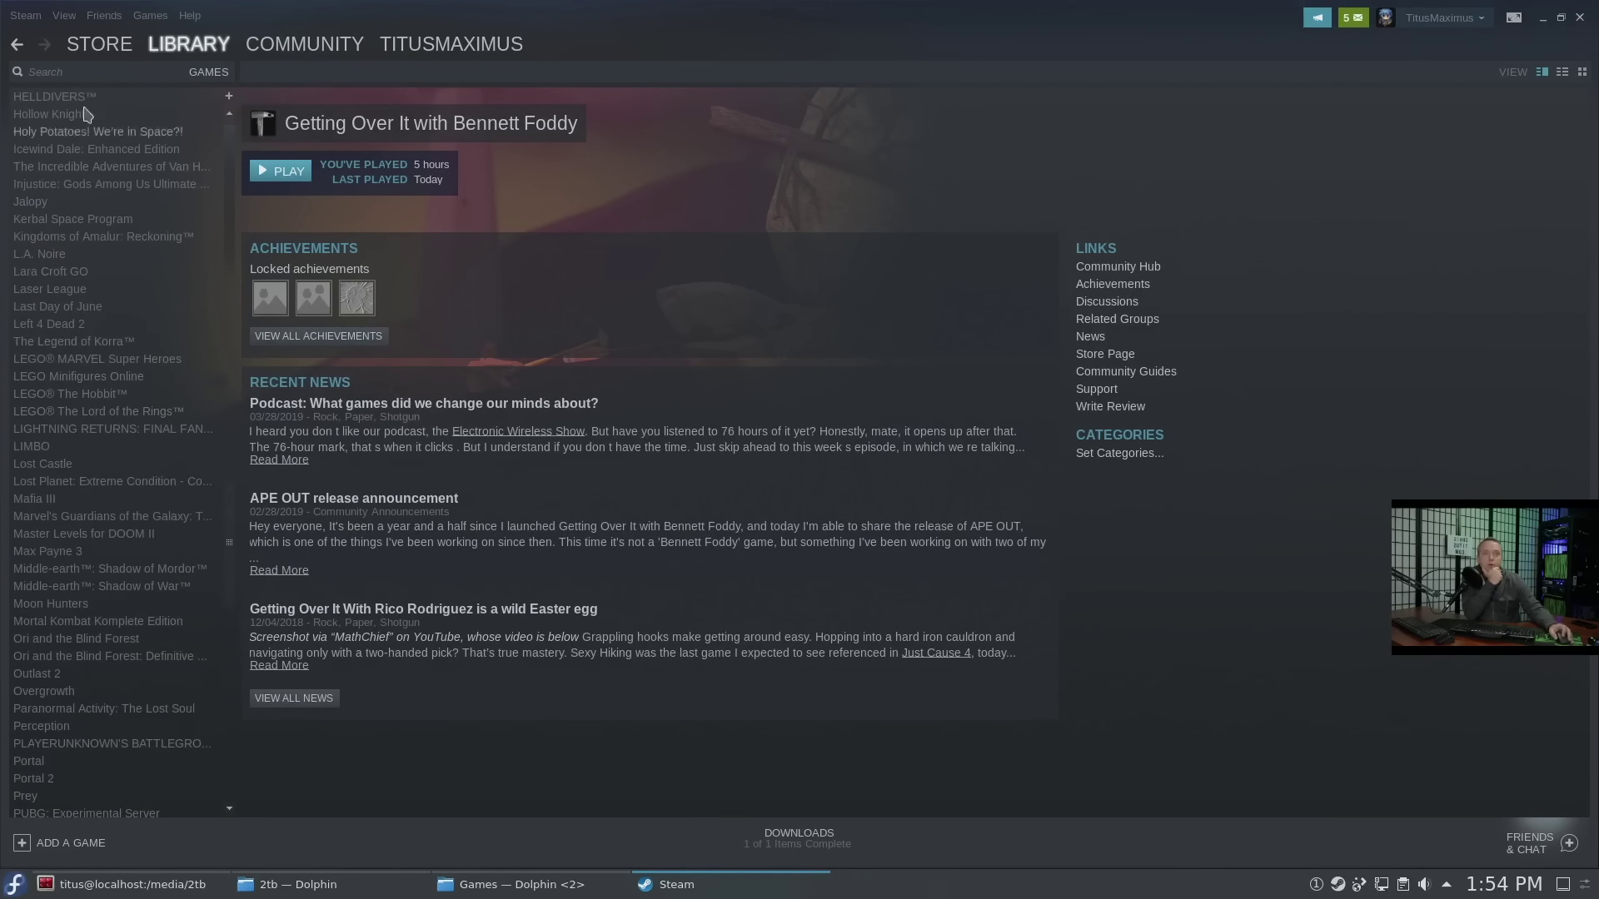
{"action": "left_click", "coordinate": [23, 16]}
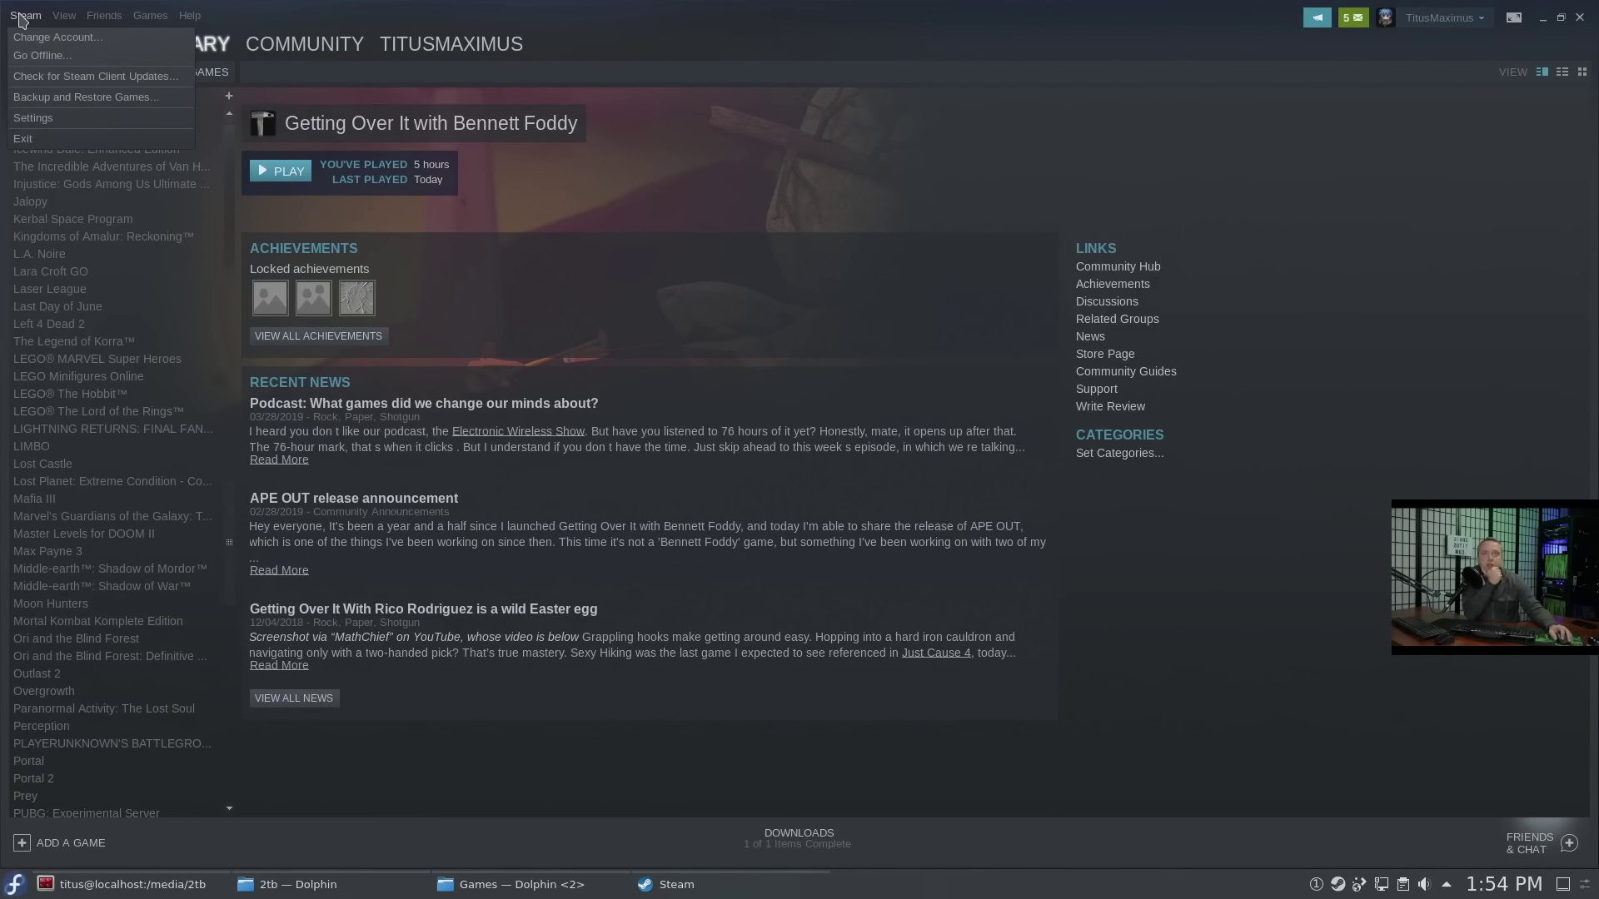
{"action": "left_click", "coordinate": [35, 118]}
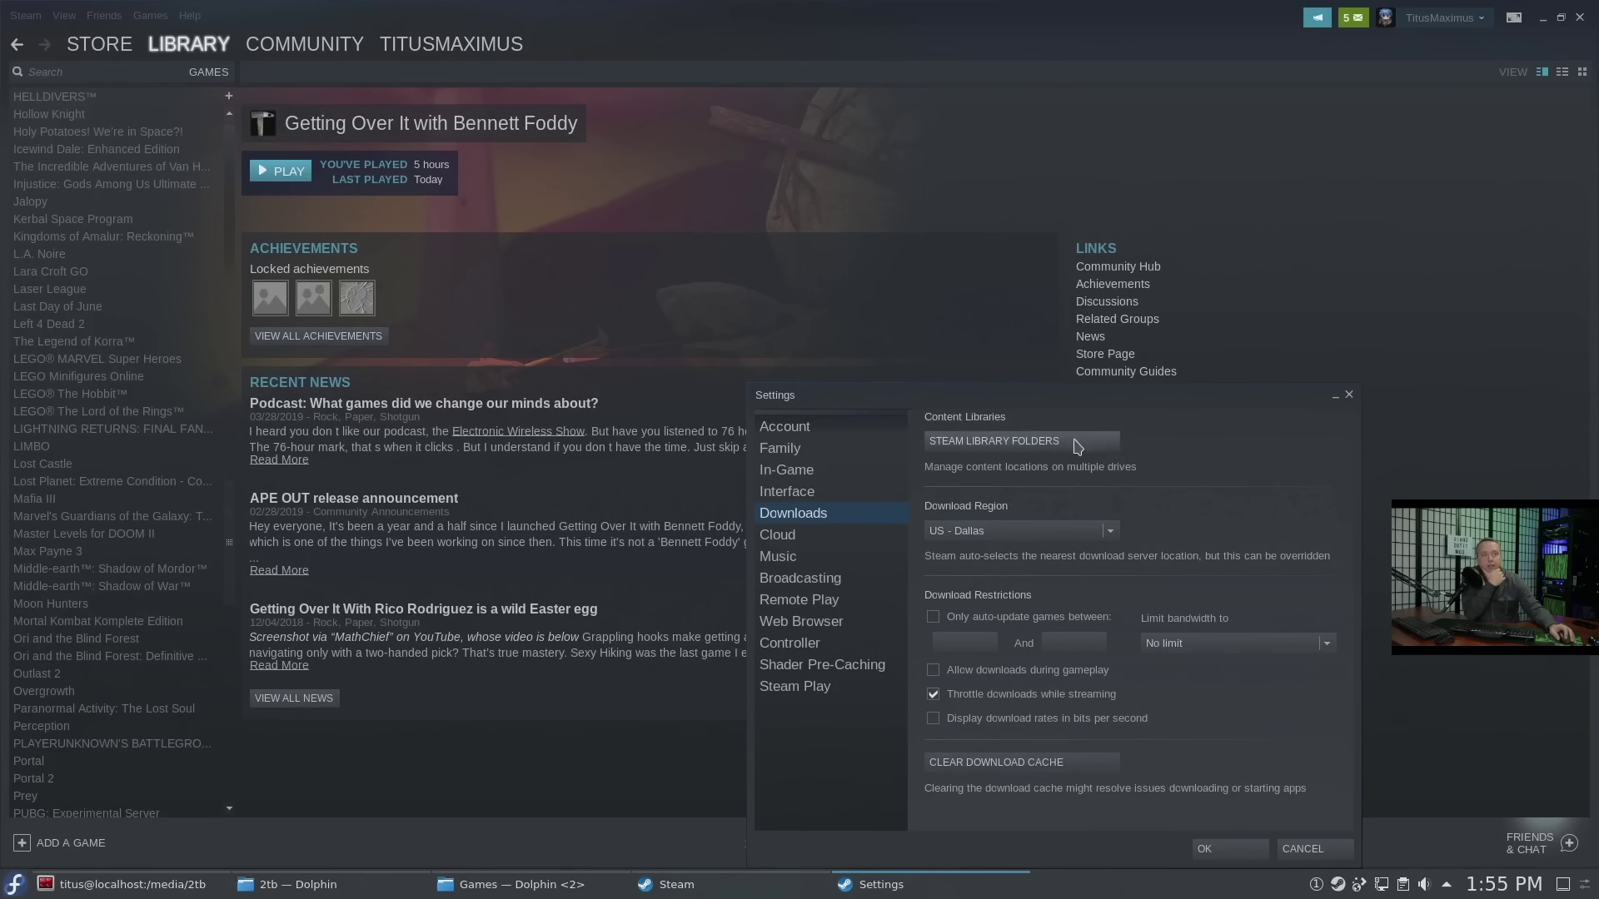
{"action": "left_click", "coordinate": [1041, 441]}
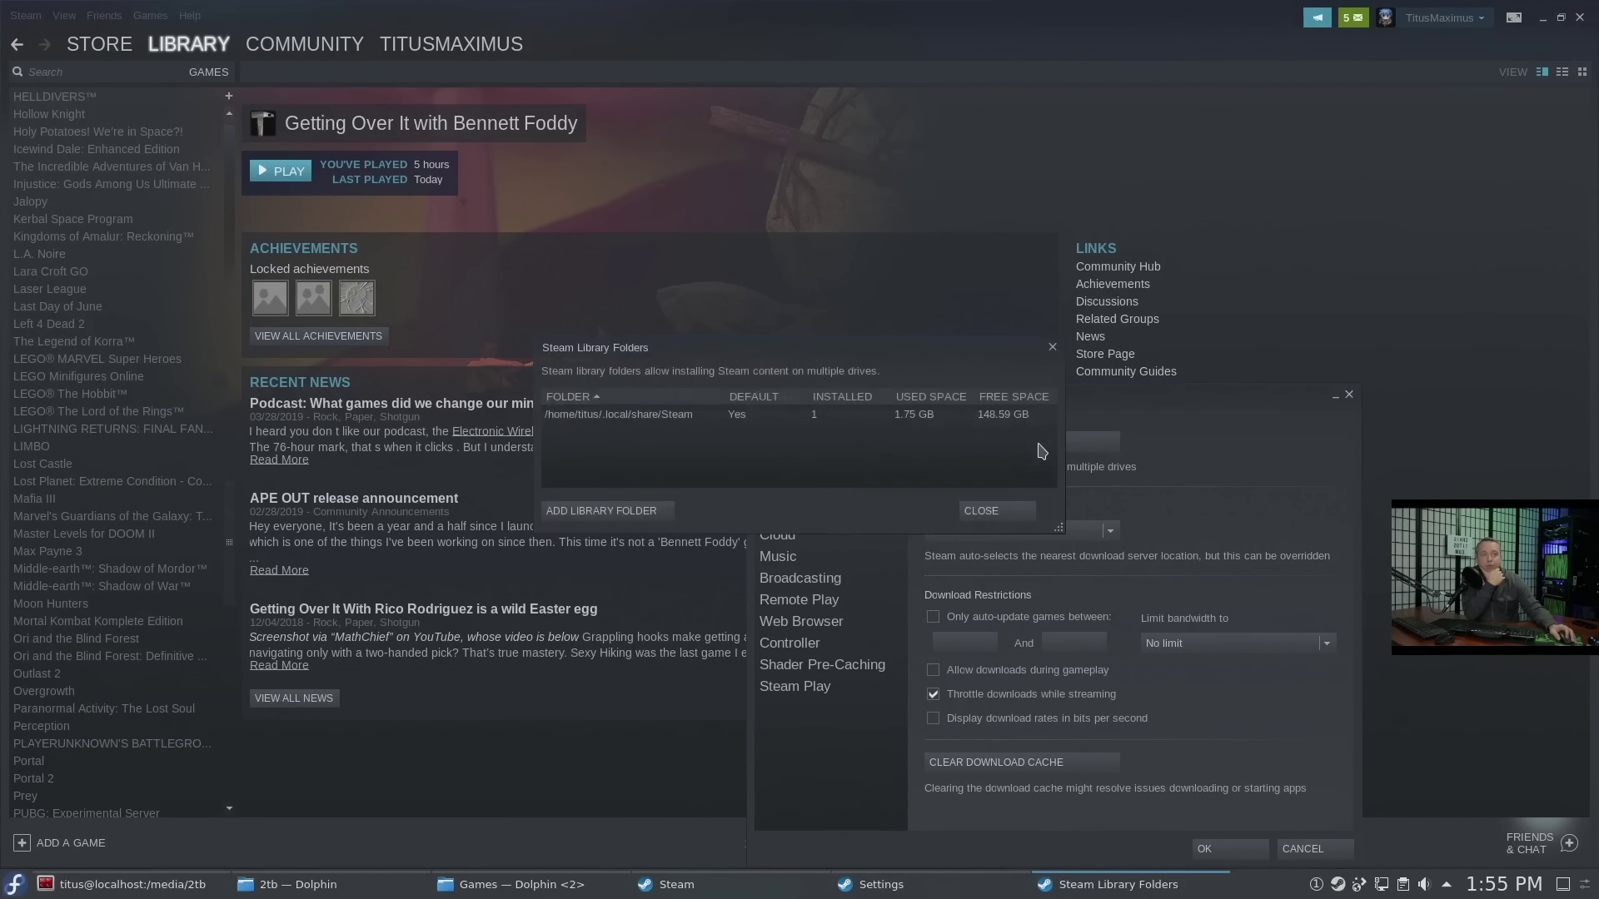
Step: Add /media/2tb/SteamLibrary as a new Steam library folder
{"action": "left_click", "coordinate": [596, 511]}
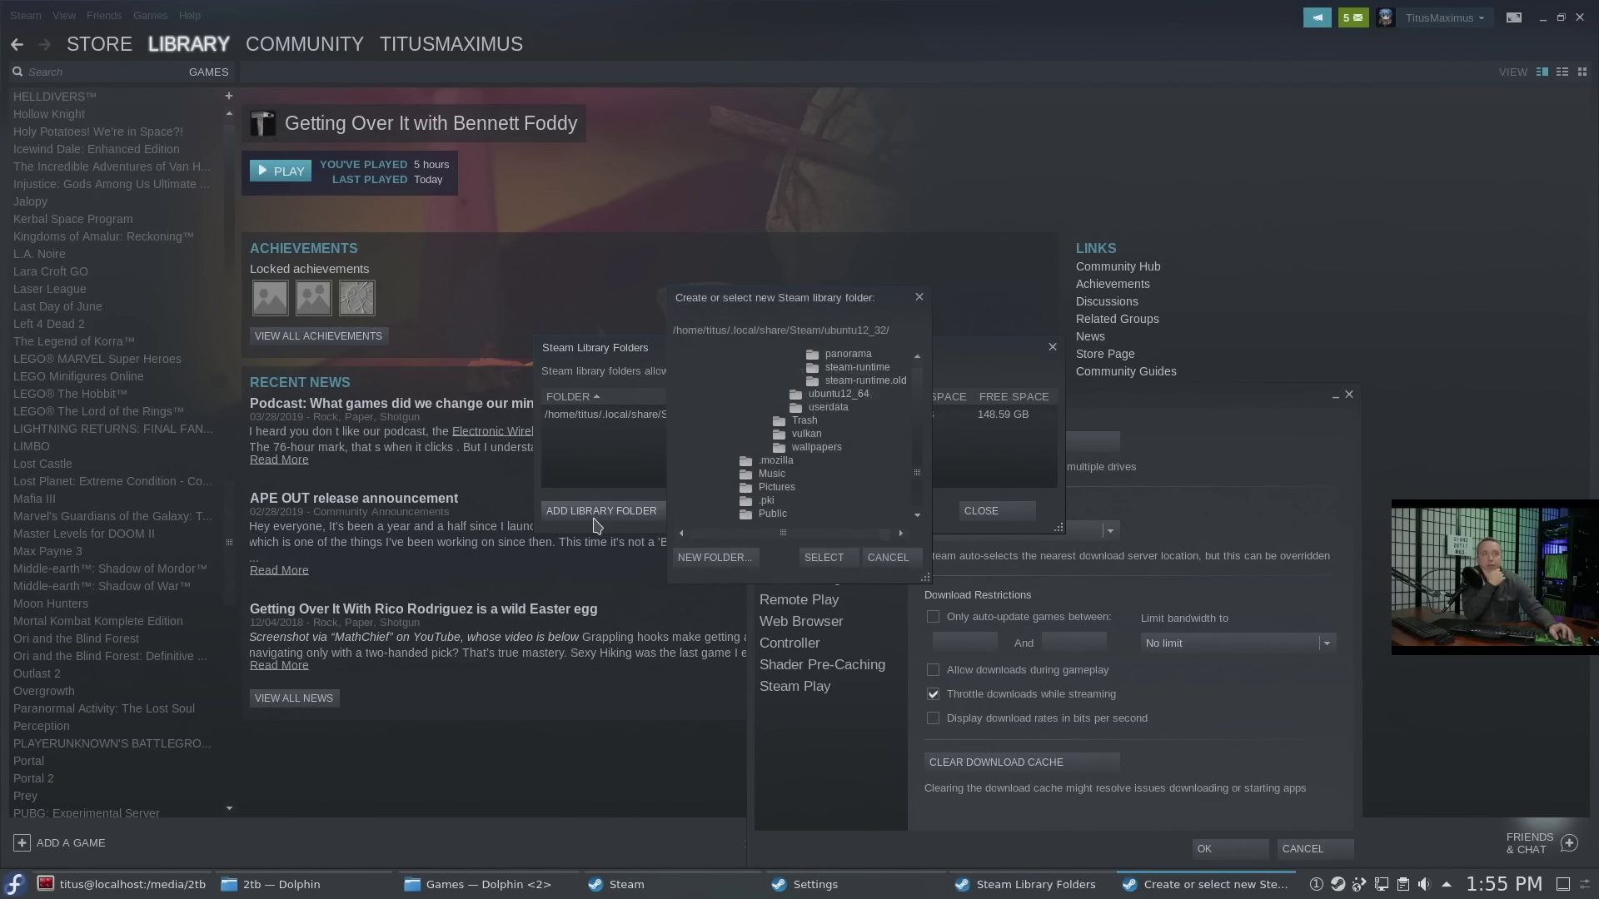
{"action": "scroll", "coordinate": [835, 425], "scroll_direction": "up", "scroll_amount": 10}
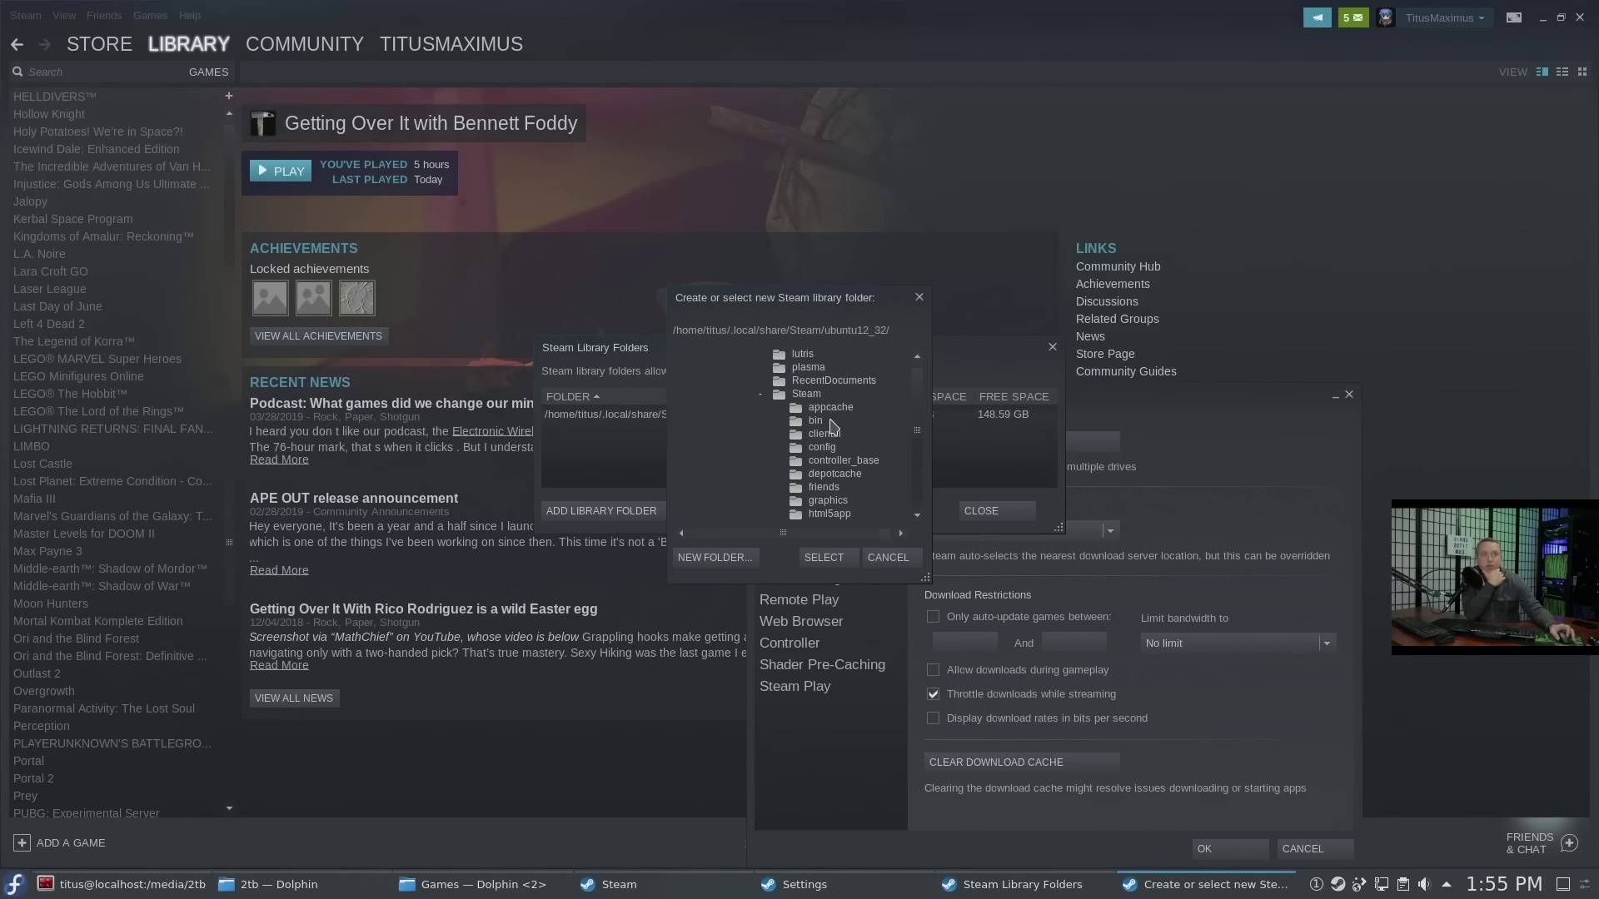
{"action": "scroll", "coordinate": [833, 427], "scroll_direction": "up", "scroll_amount": 6}
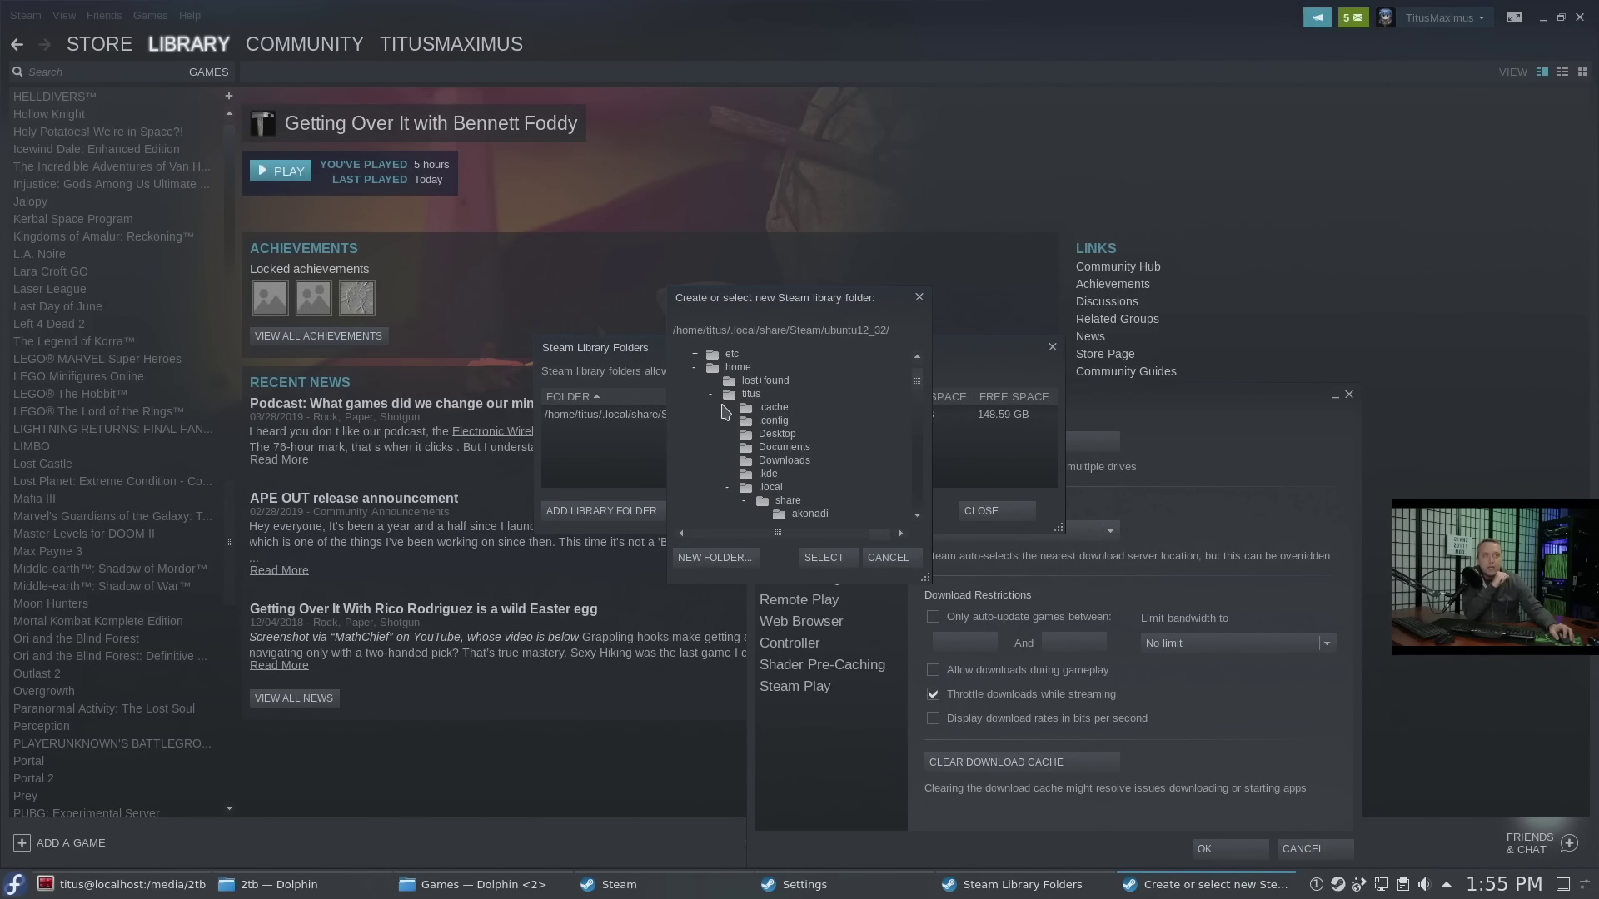
{"action": "left_click", "coordinate": [712, 395]}
{"action": "left_click", "coordinate": [696, 368]}
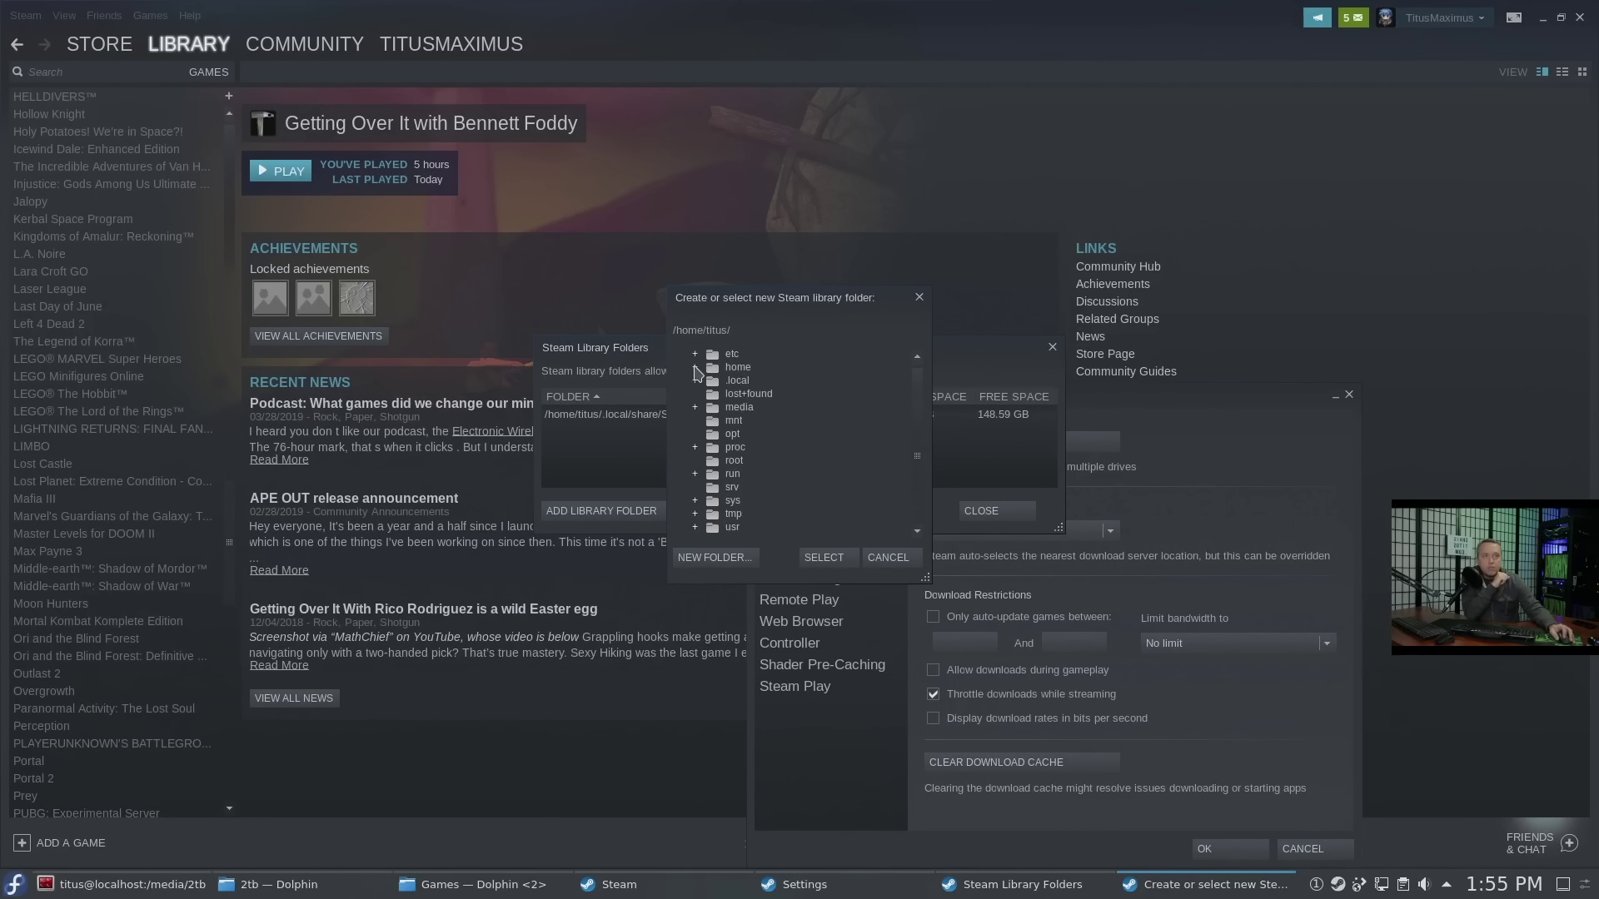
{"action": "left_click", "coordinate": [696, 408]}
{"action": "left_click", "coordinate": [712, 422]}
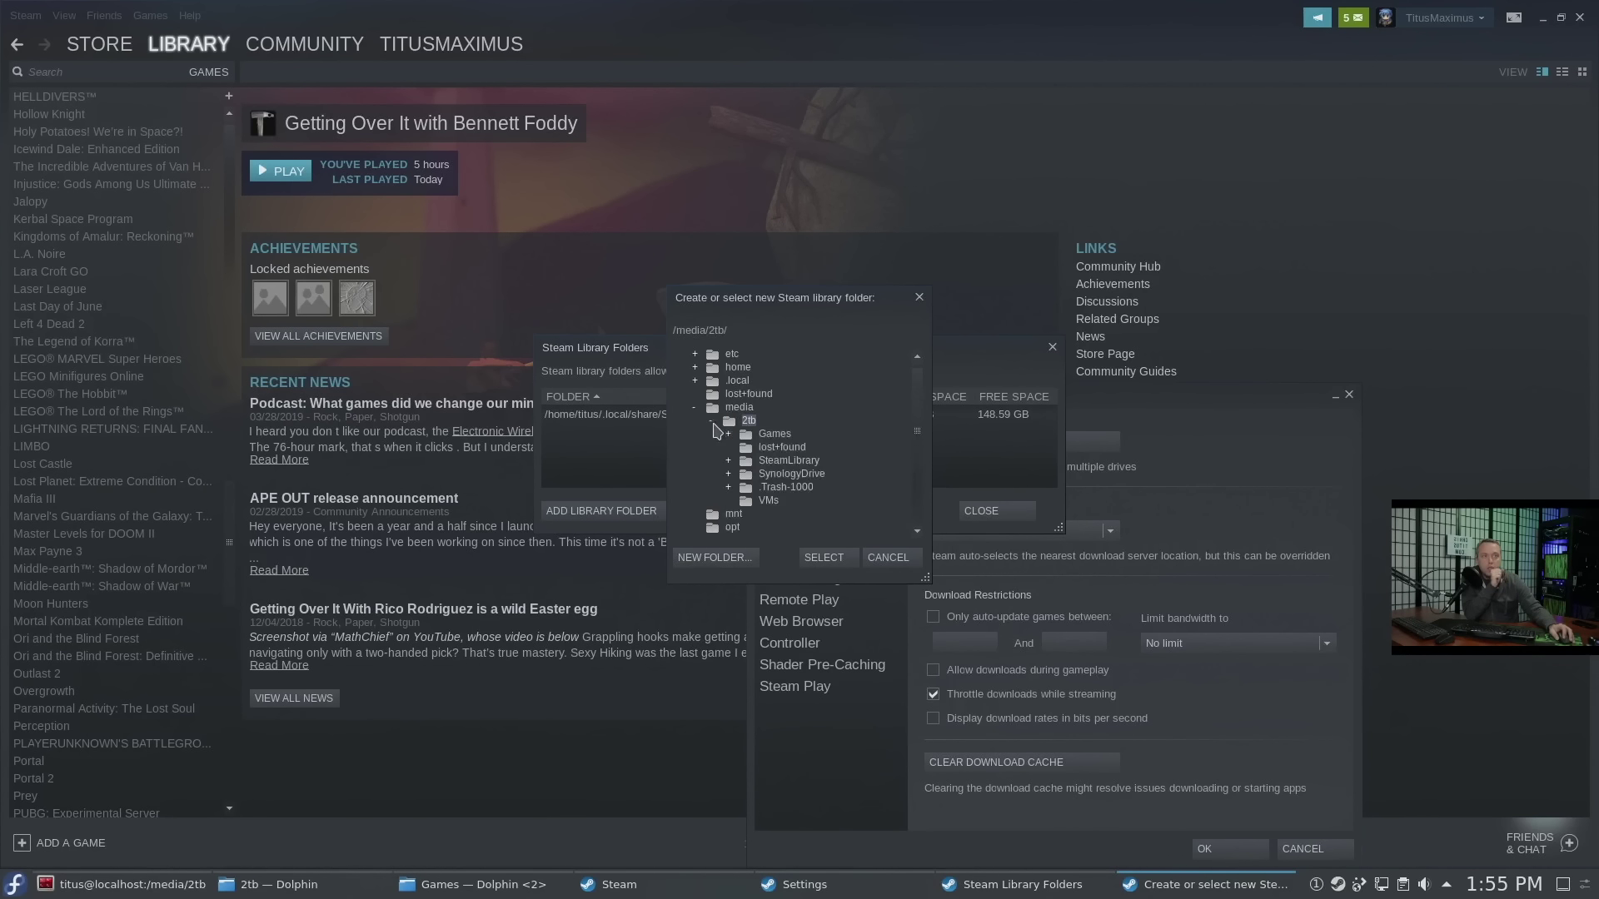
{"action": "left_click", "coordinate": [783, 462]}
{"action": "left_click", "coordinate": [835, 558]}
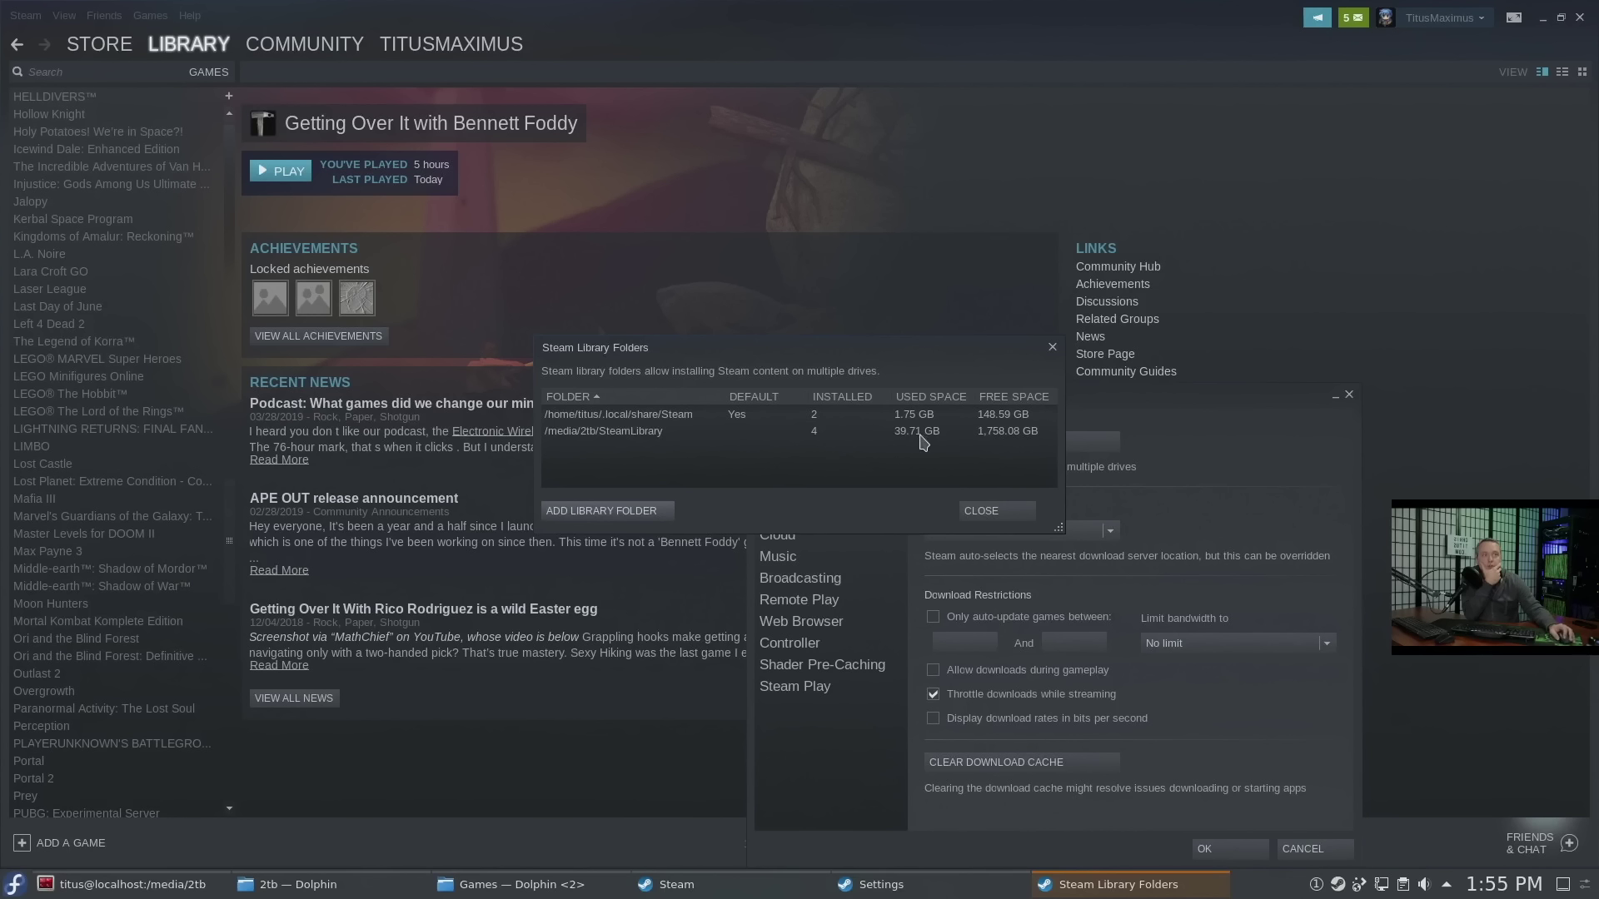
Step: Make the 2tb SteamLibrary the default folder and close settings
{"action": "right_click", "coordinate": [579, 436]}
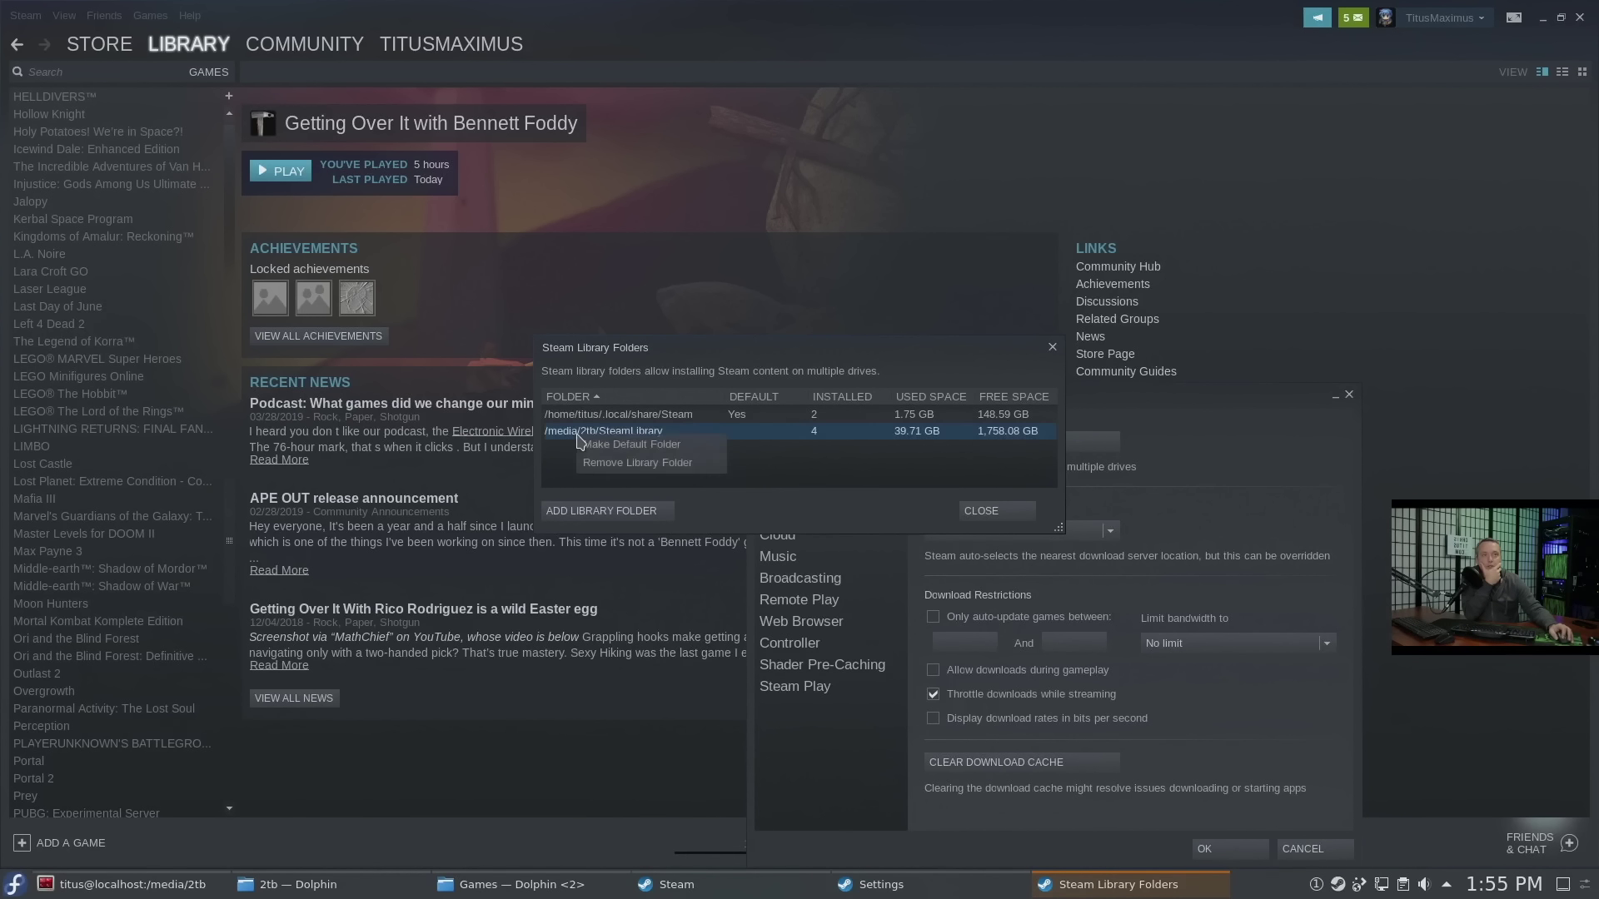
{"action": "left_click", "coordinate": [621, 447]}
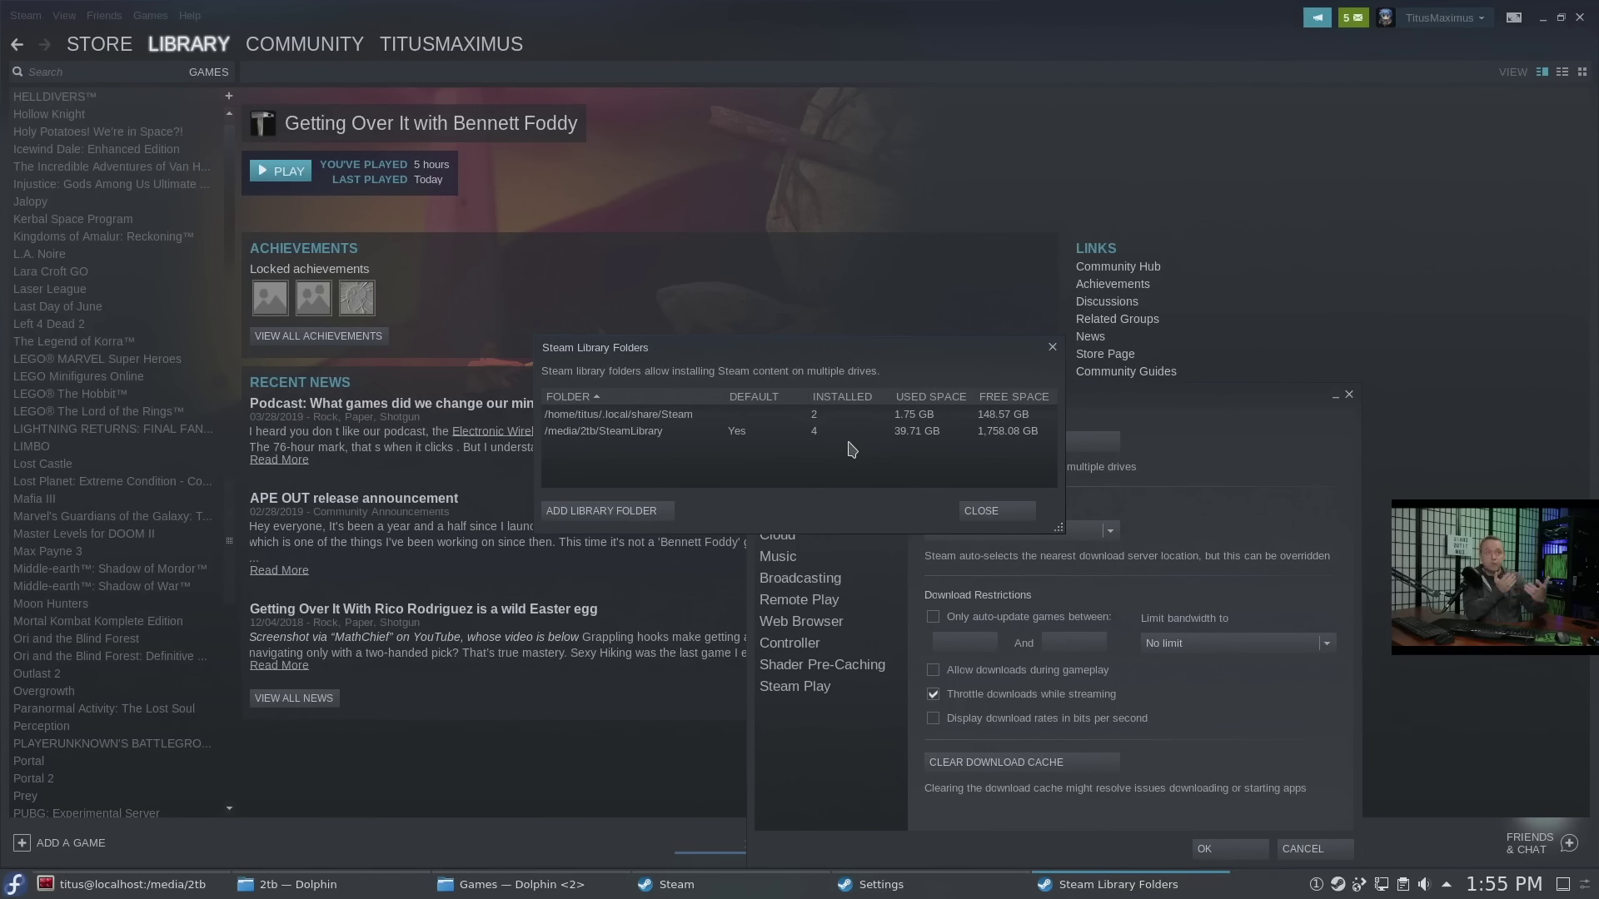
{"action": "left_click", "coordinate": [1014, 516]}
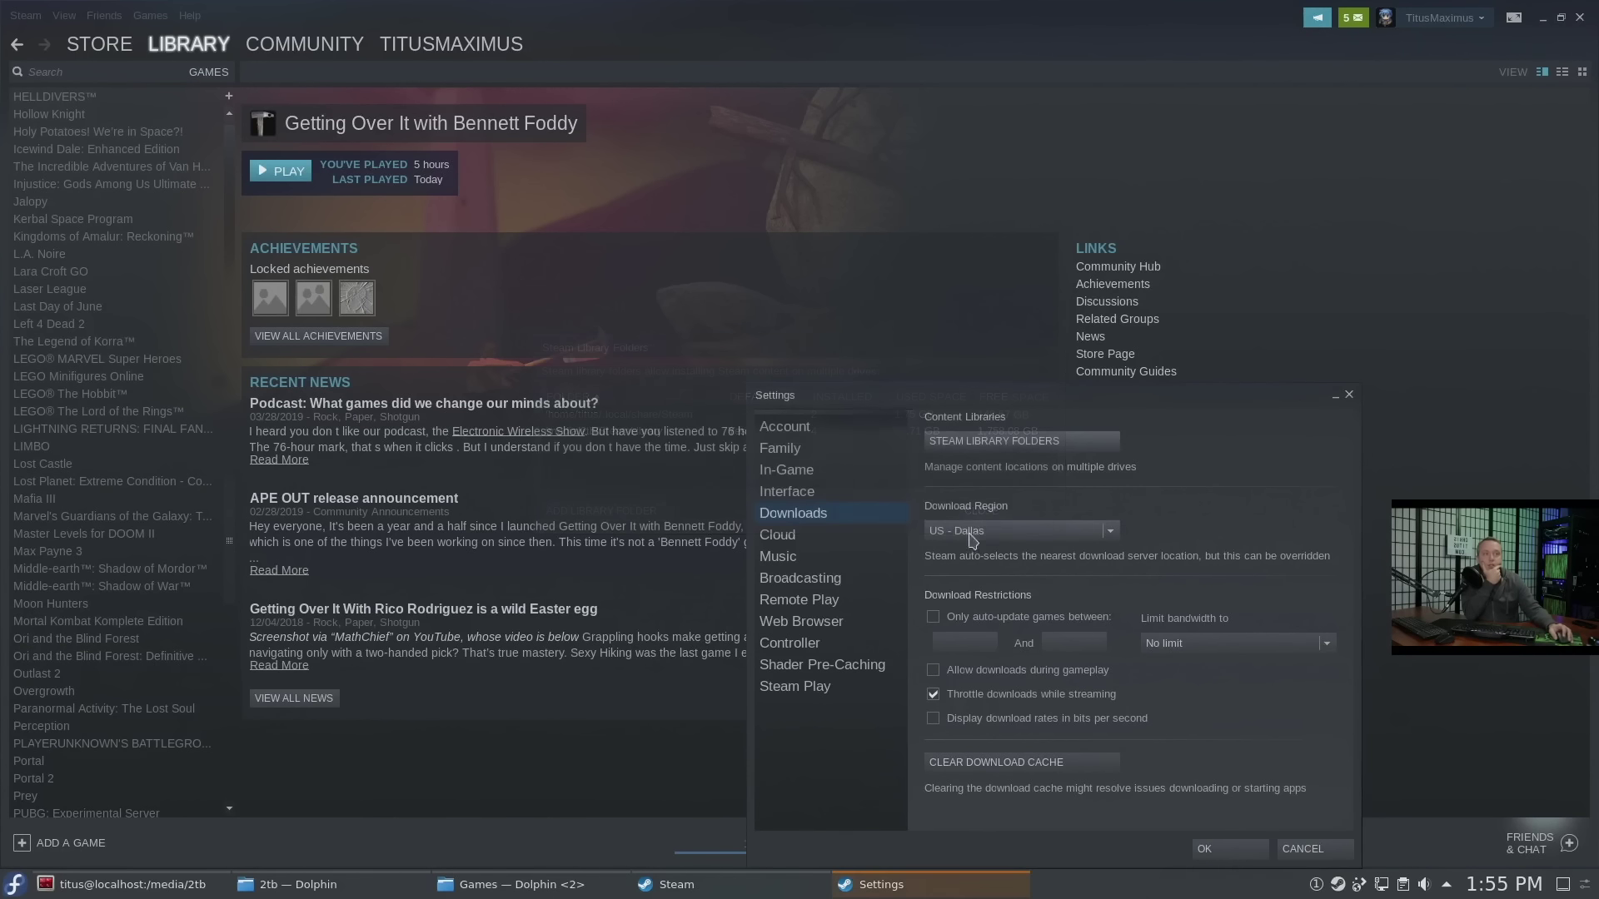
{"action": "key", "text": "Escape"}
Step: Browse the Library through Gremlins, Inc. and FINAL FANTASY VI to Warframe's page
{"action": "scroll", "coordinate": [114, 375], "scroll_direction": "up", "scroll_amount": 7}
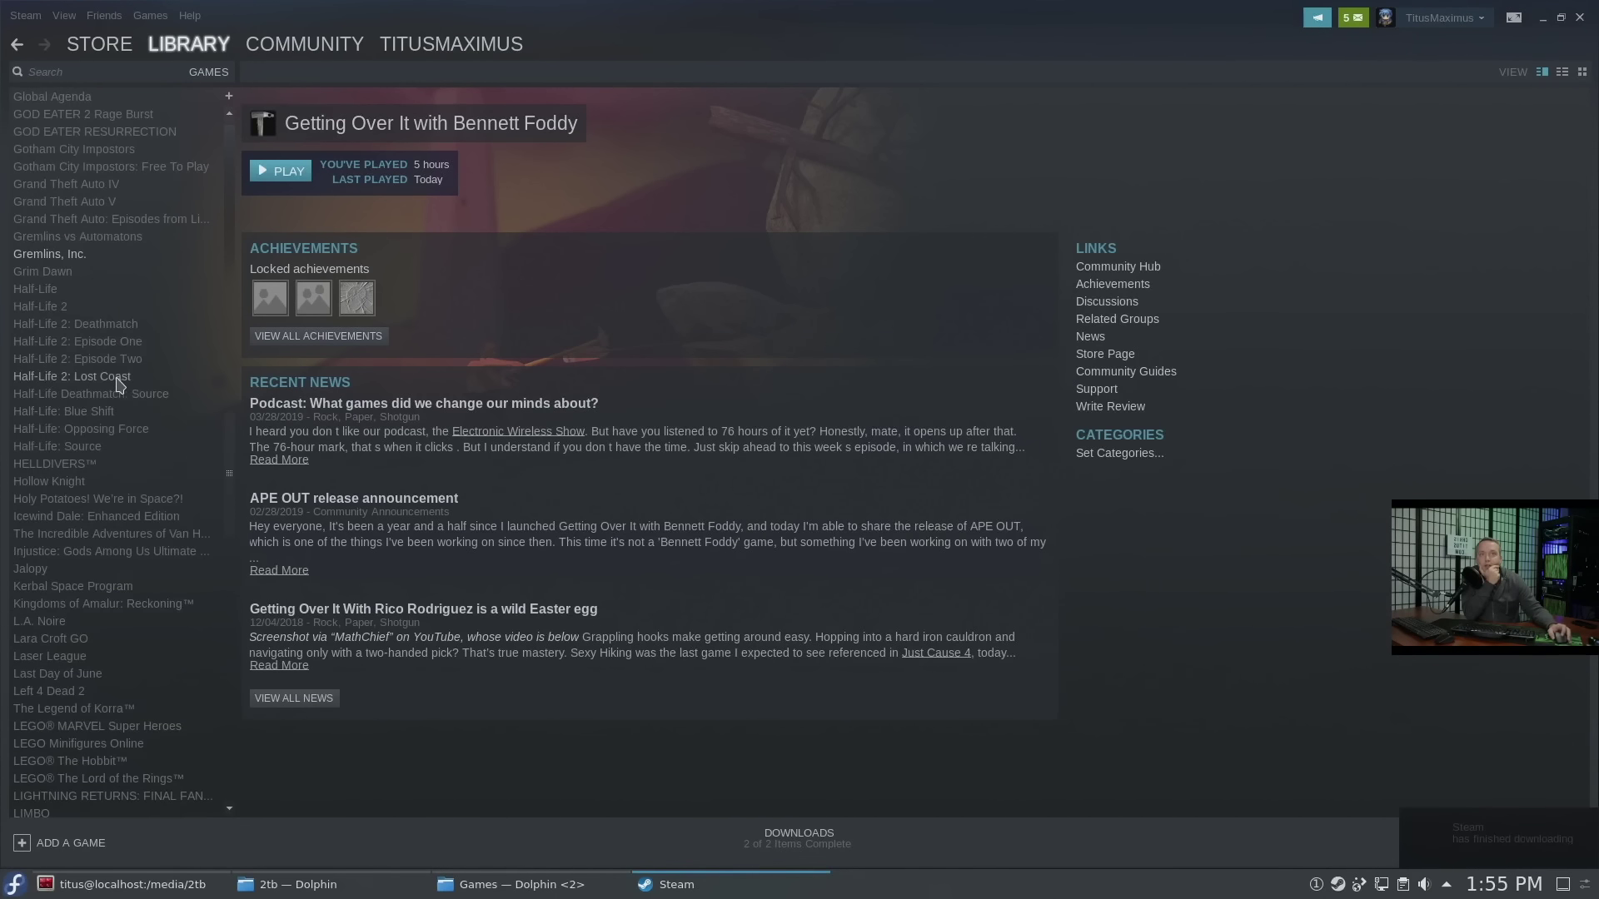
{"action": "left_click", "coordinate": [49, 257]}
{"action": "scroll", "coordinate": [50, 266], "scroll_direction": "up", "scroll_amount": 6}
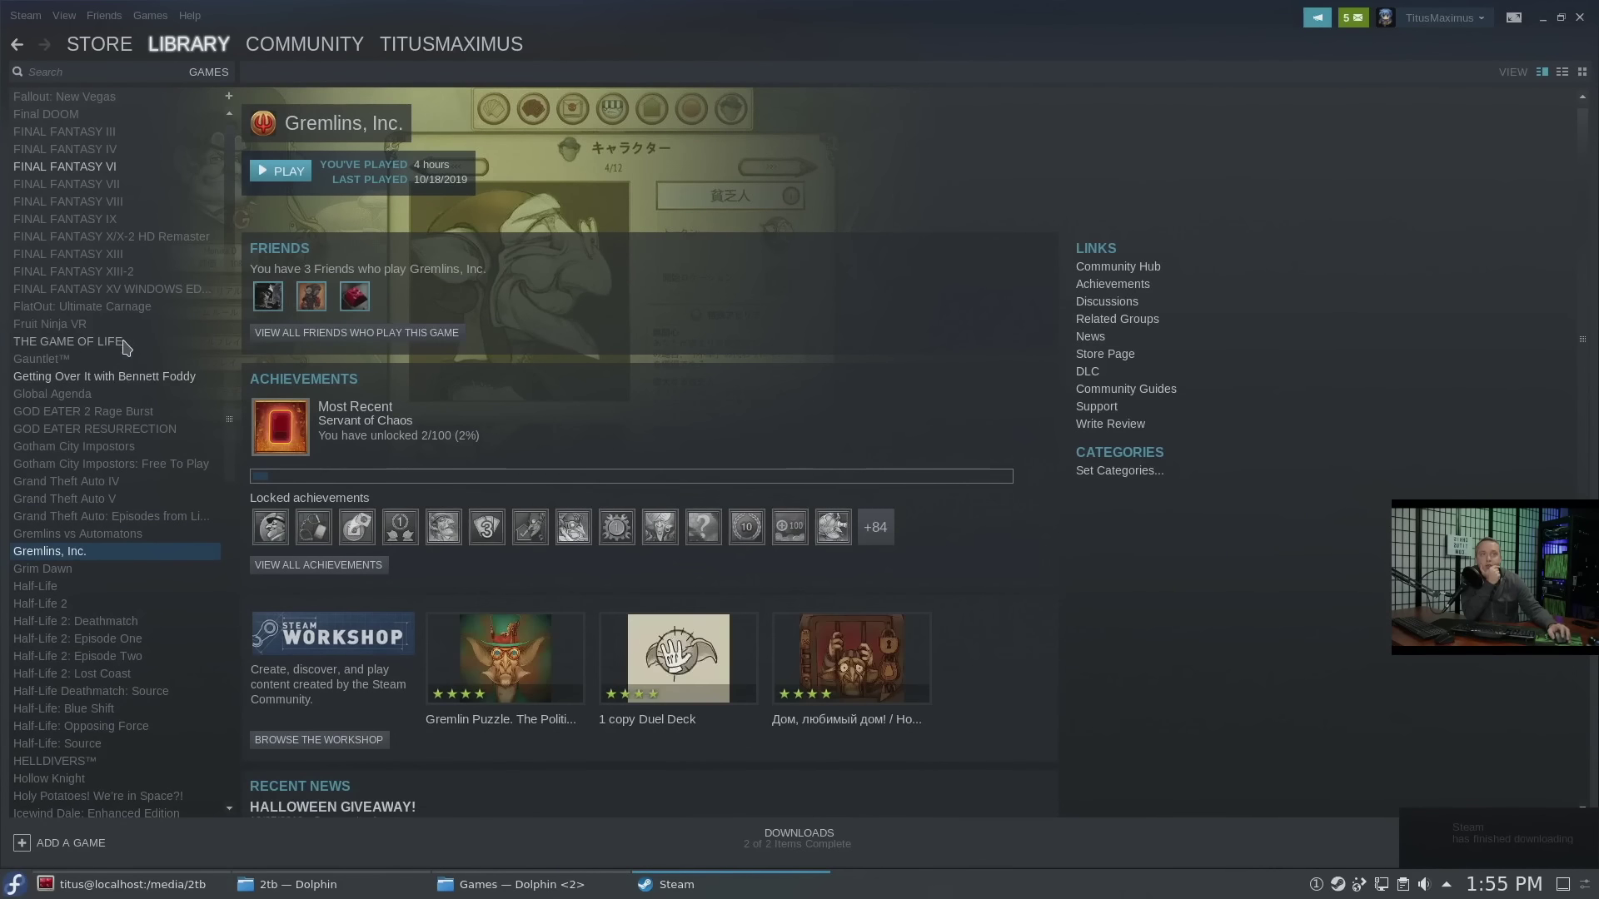
{"action": "left_click", "coordinate": [55, 171]}
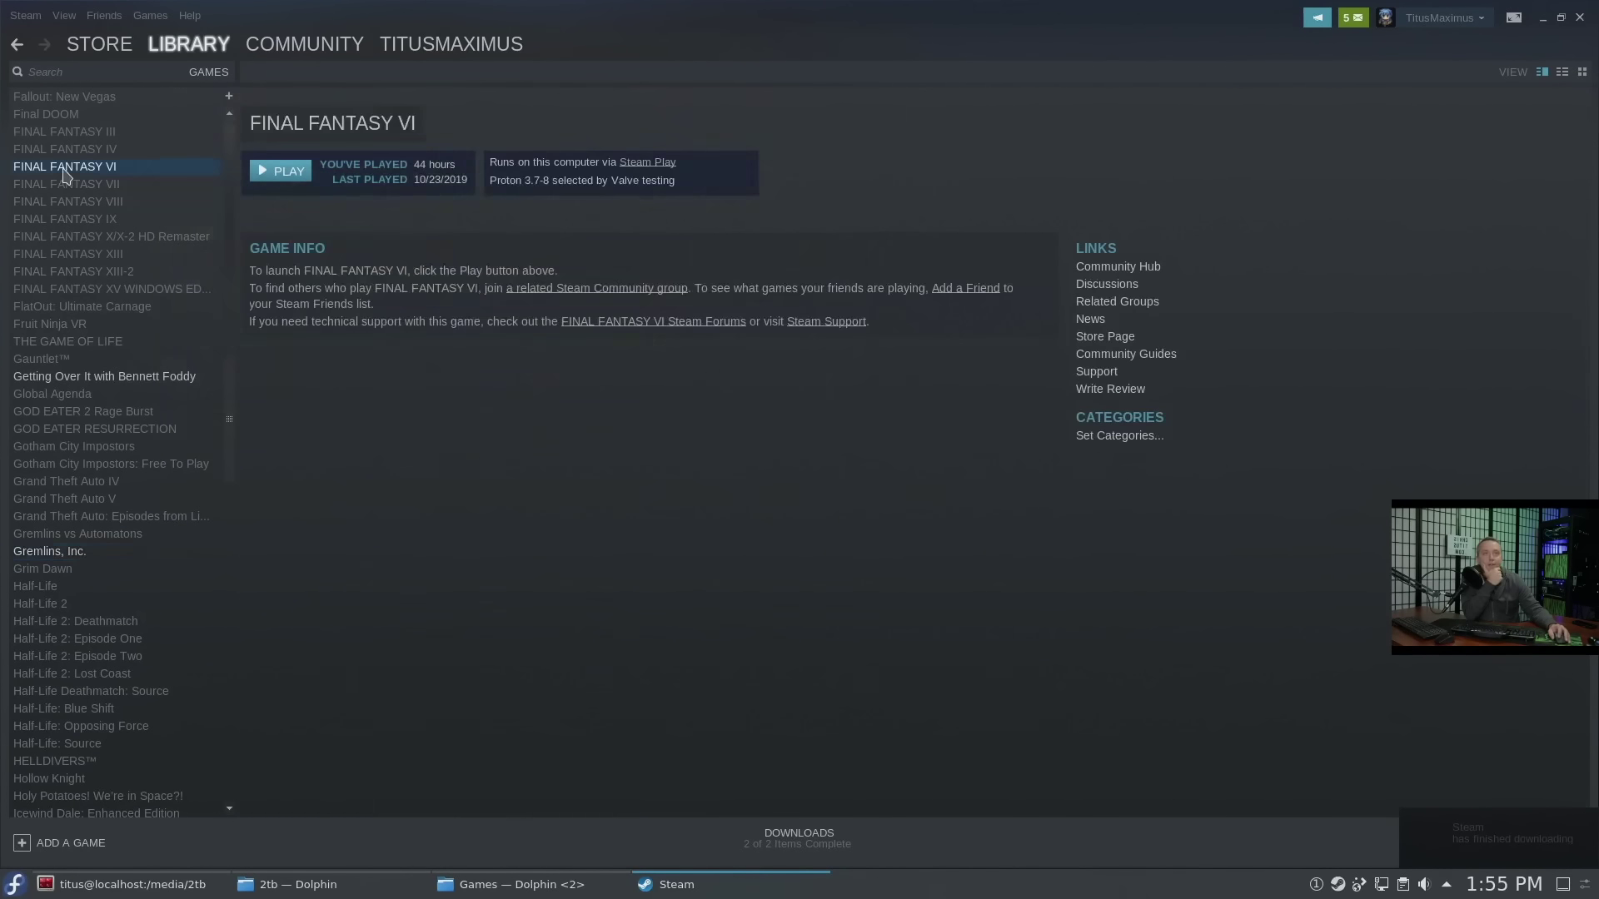
{"action": "scroll", "coordinate": [177, 239], "scroll_direction": "up", "scroll_amount": 4}
{"action": "scroll", "coordinate": [177, 239], "scroll_direction": "up", "scroll_amount": 20}
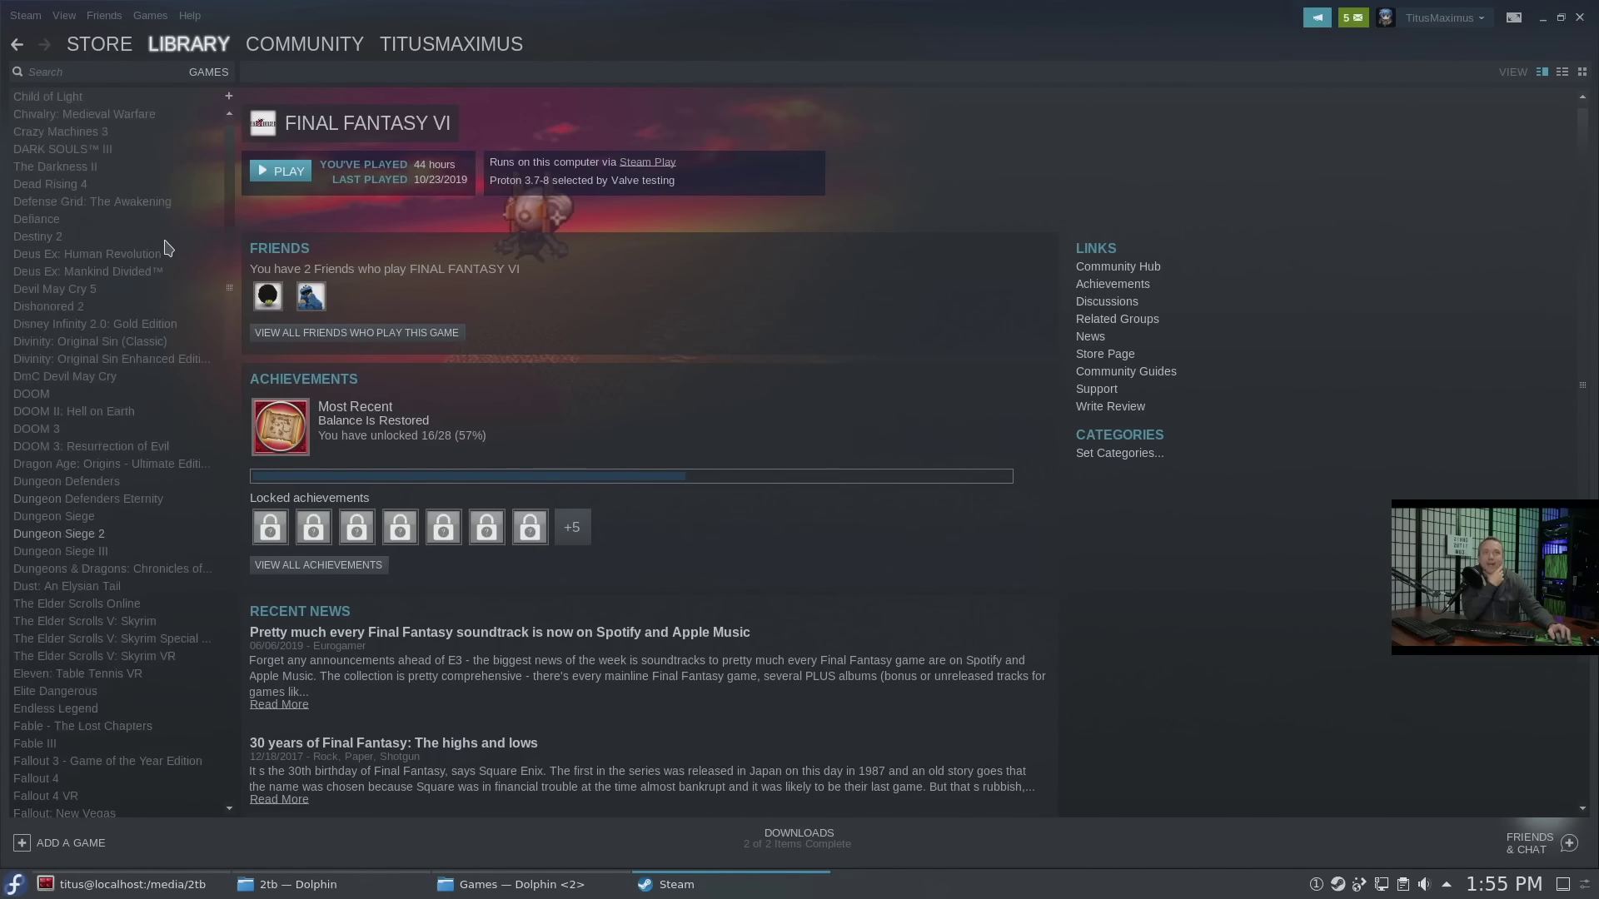
{"action": "scroll", "coordinate": [55, 612], "scroll_direction": "down", "scroll_amount": 20}
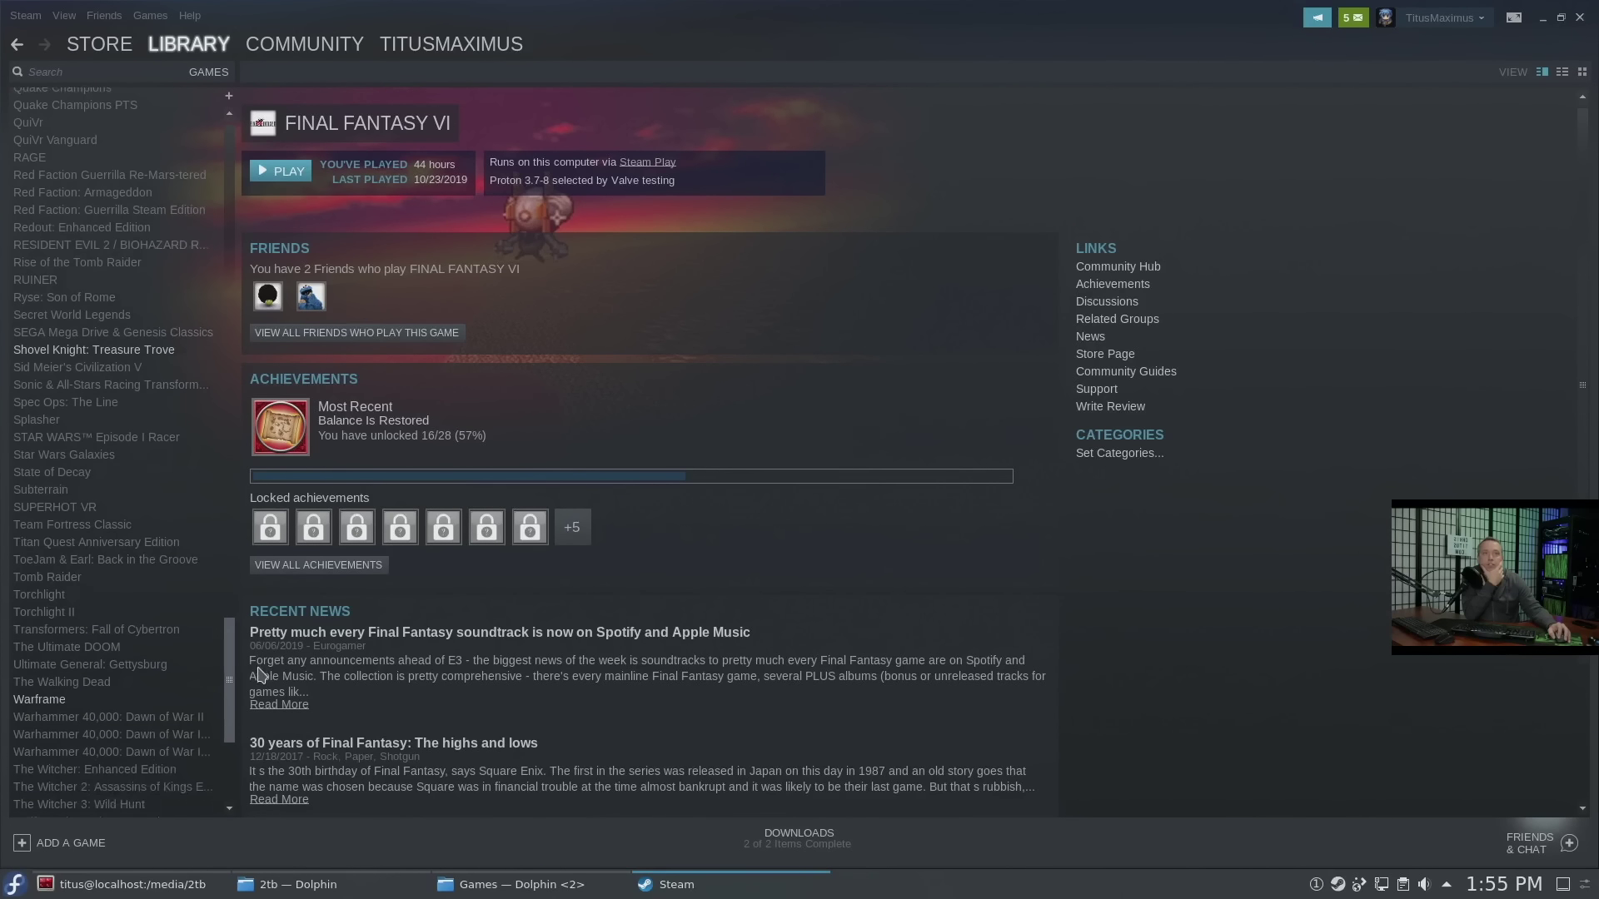
{"action": "left_click", "coordinate": [50, 576]}
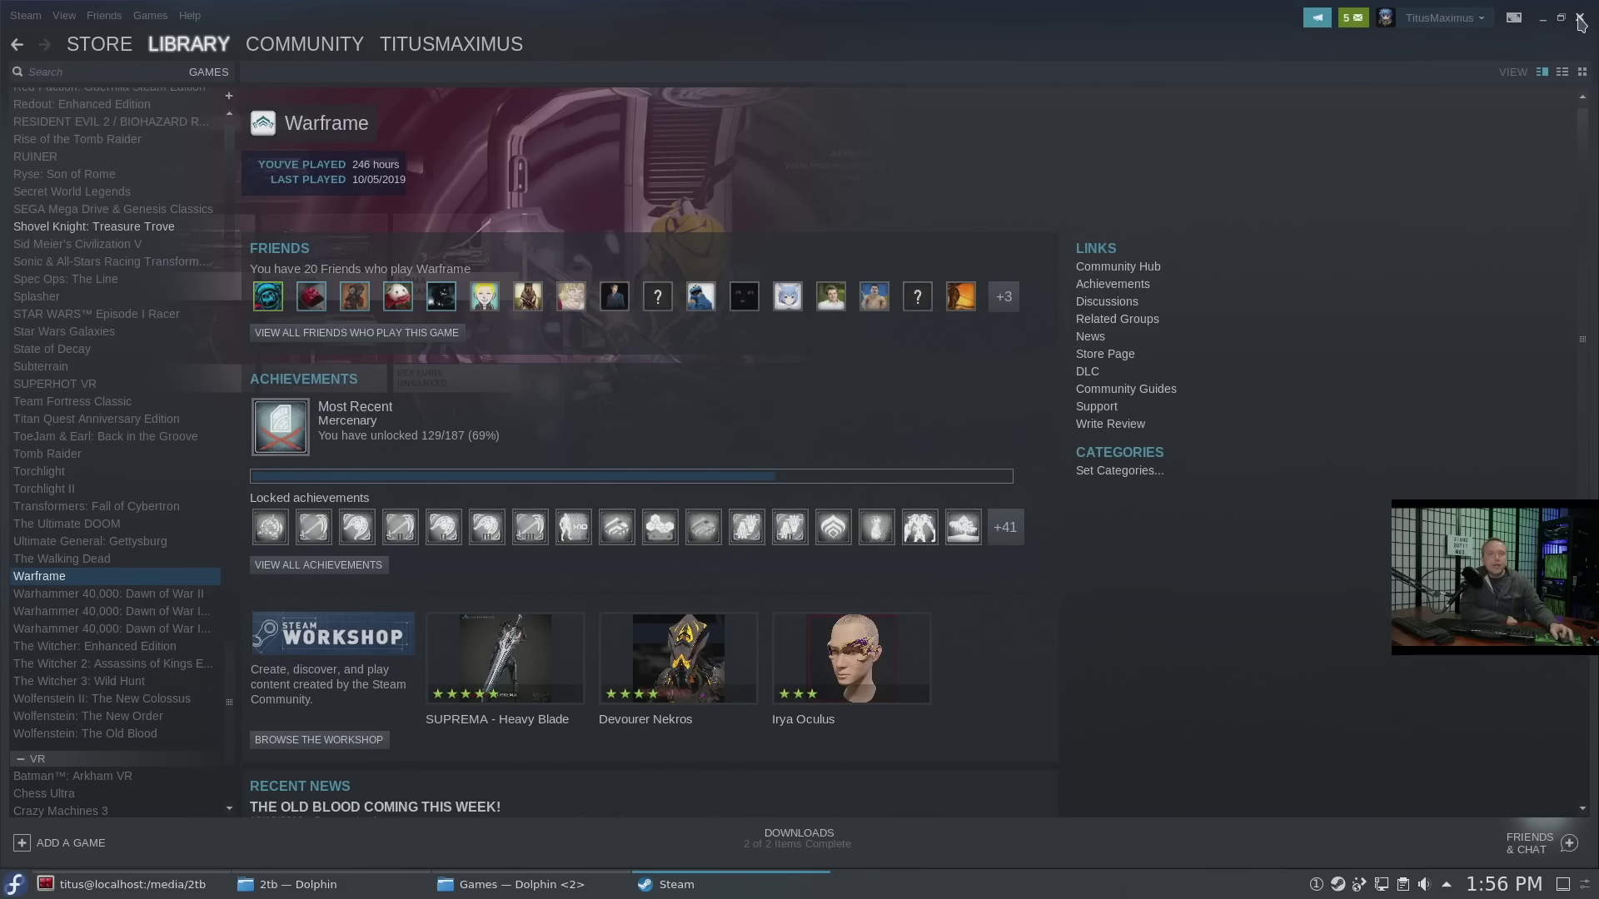
Step: Close Steam, minimise the terminal and bring the Games Dolphin window forward
{"action": "left_click", "coordinate": [1578, 18]}
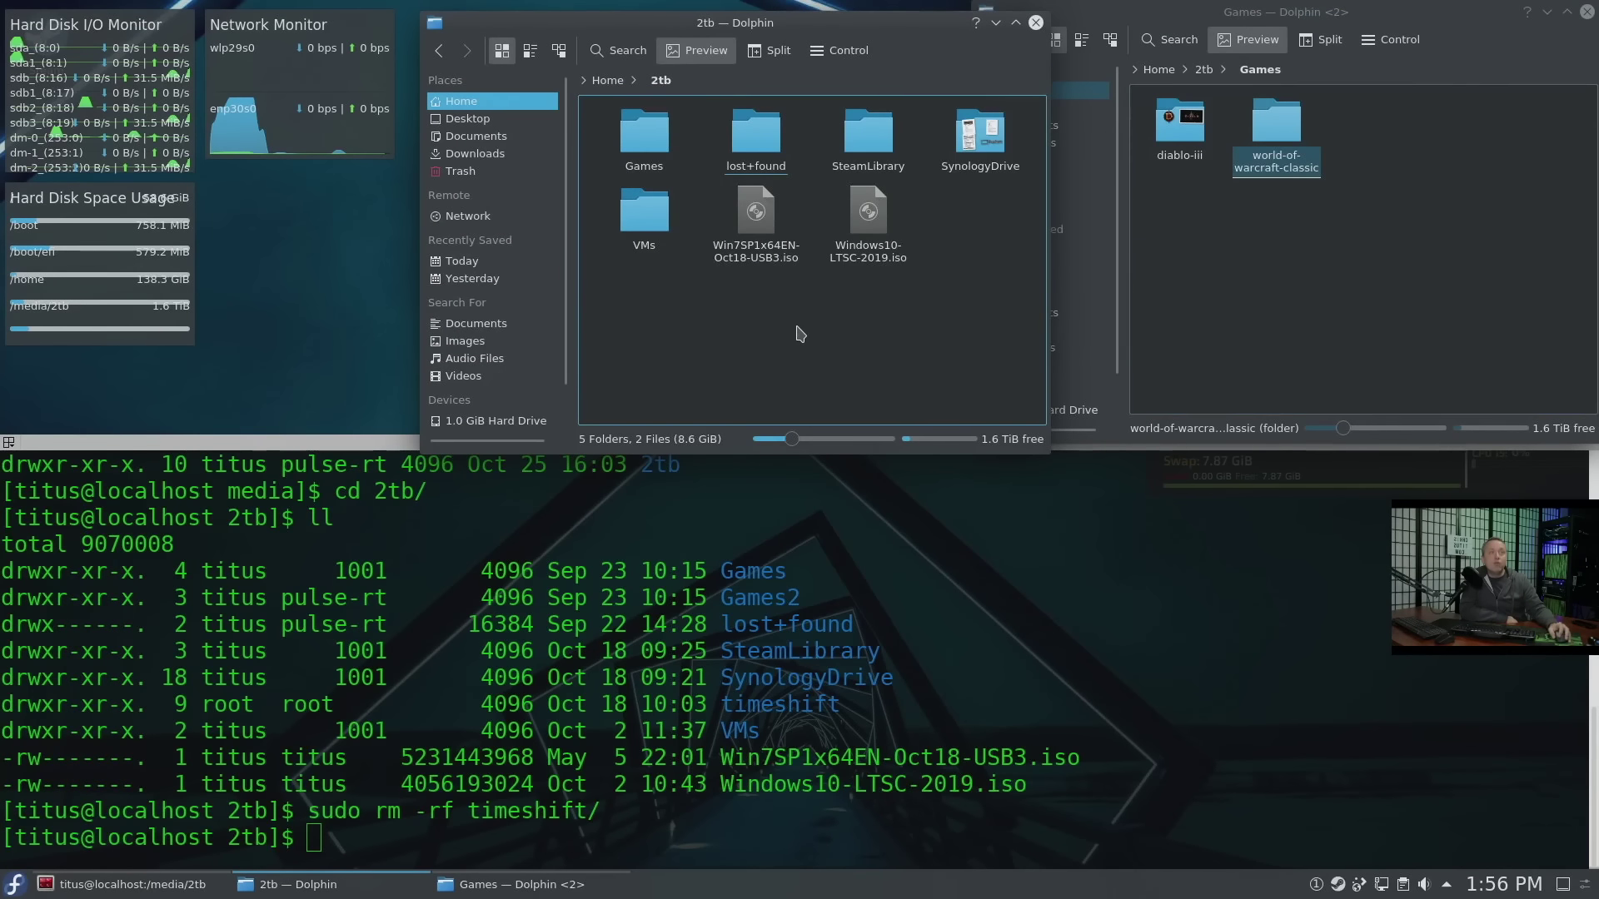
{"action": "left_click", "coordinate": [1197, 604]}
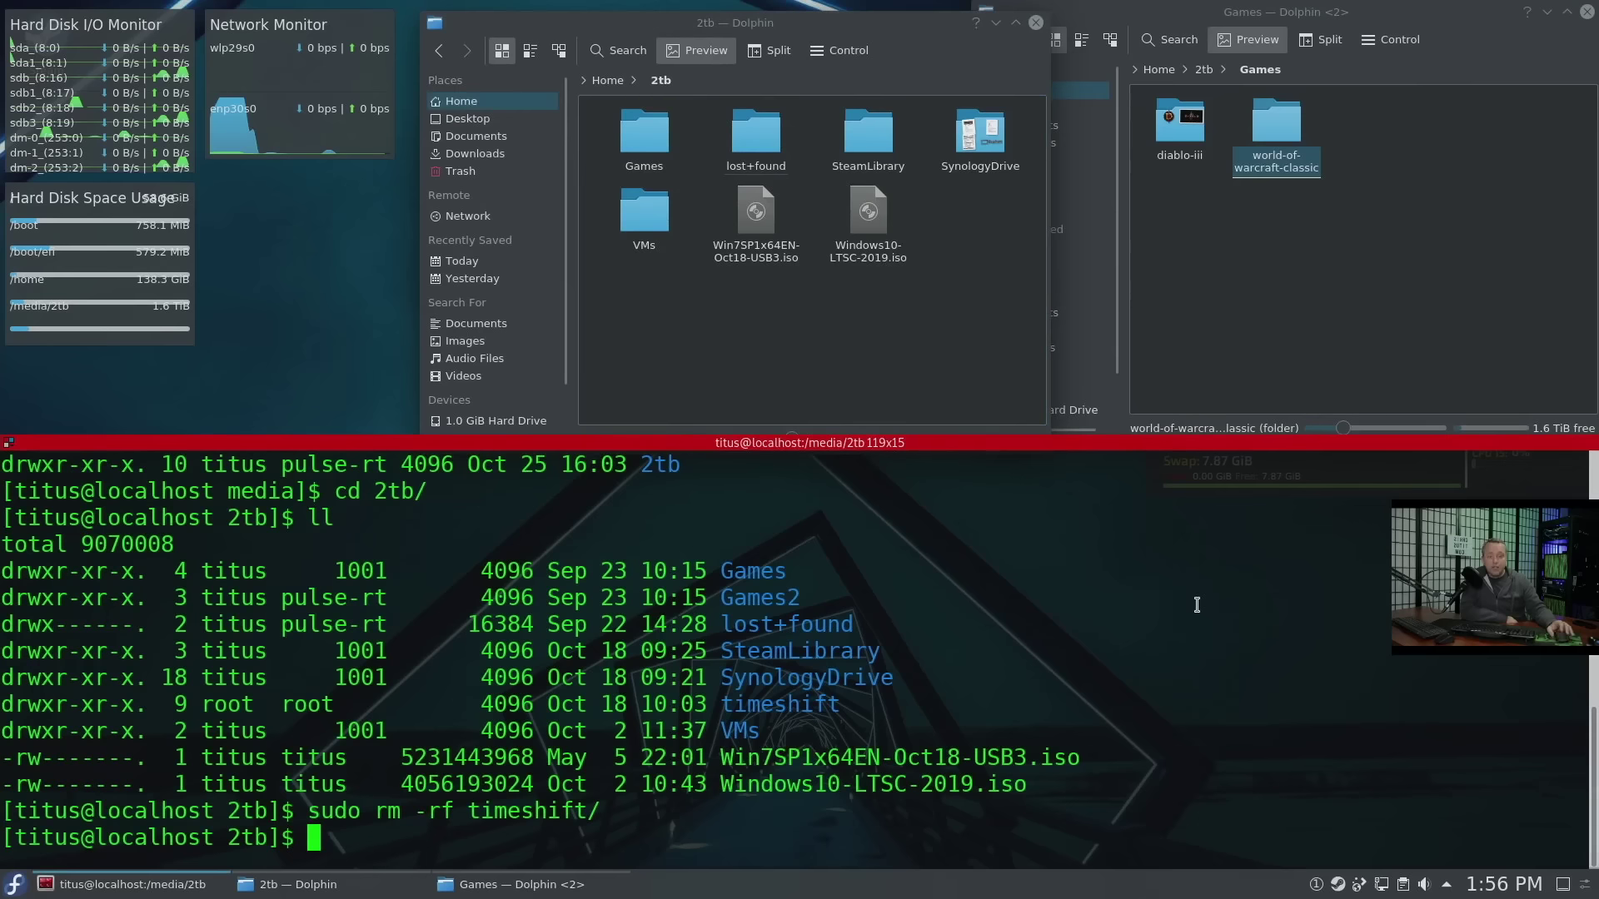
{"action": "key", "text": "super+Down"}
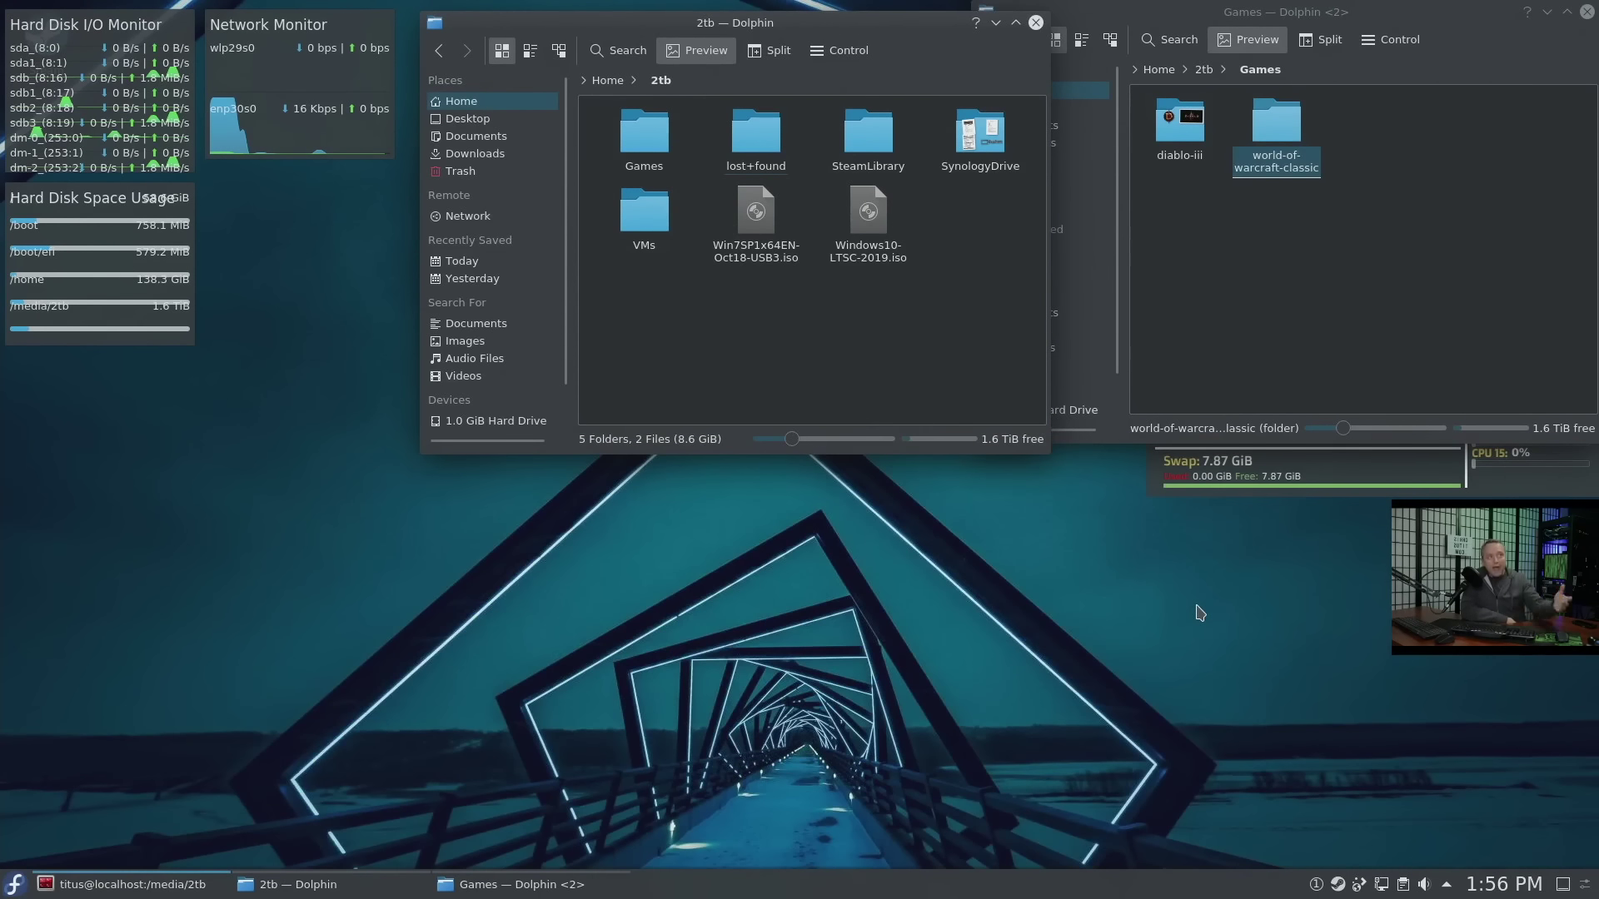
{"action": "left_click", "coordinate": [1262, 265]}
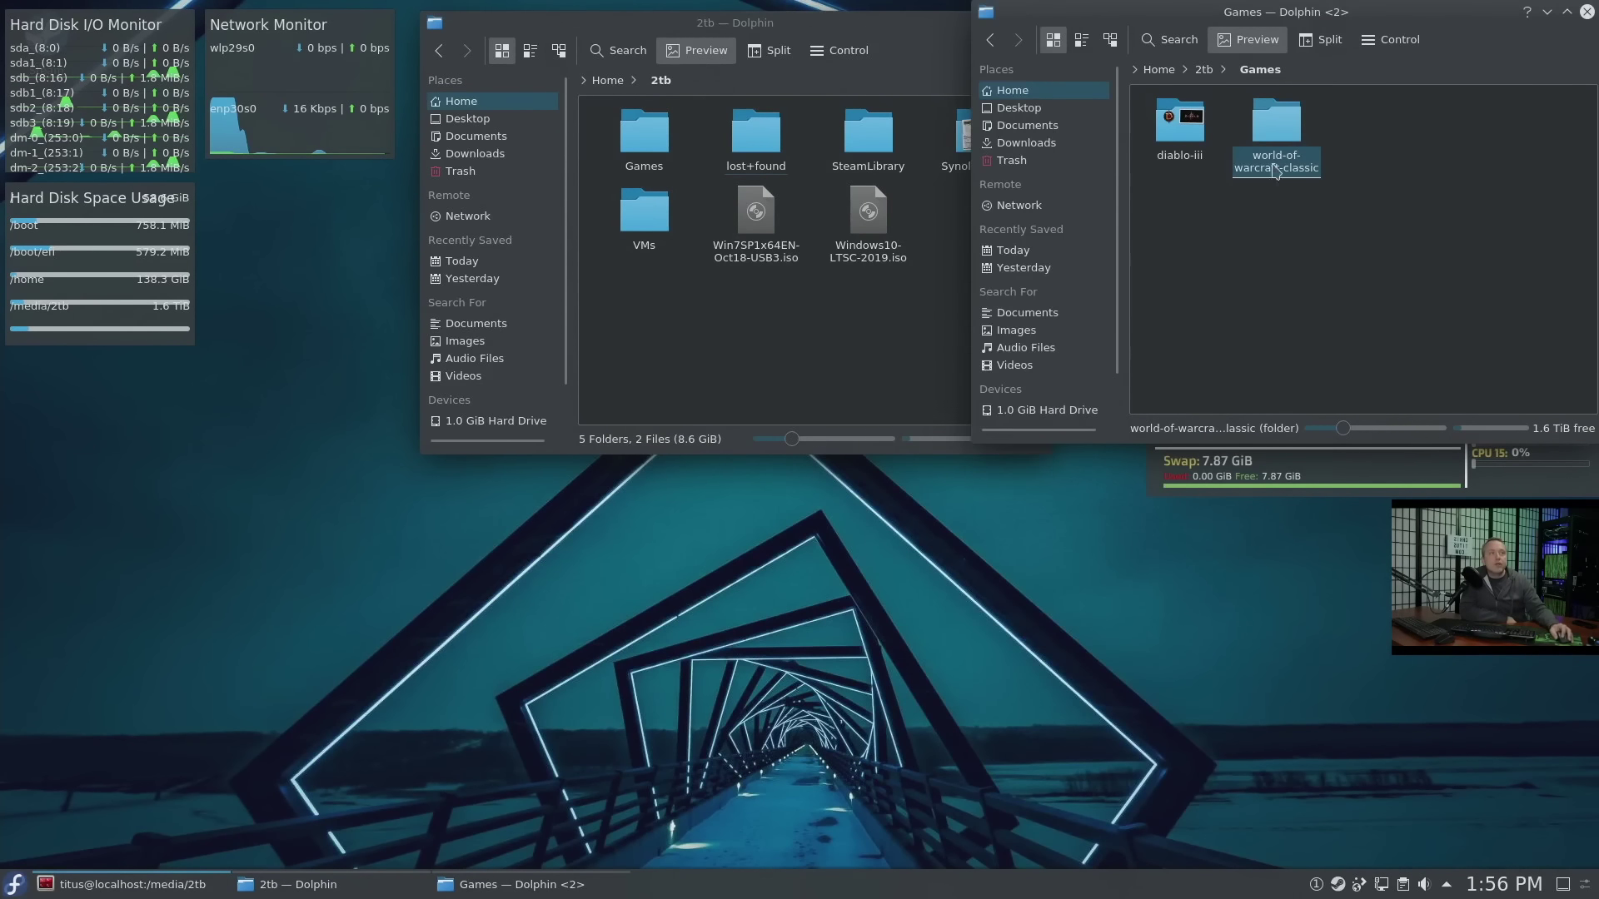
{"action": "left_click", "coordinate": [1232, 144]}
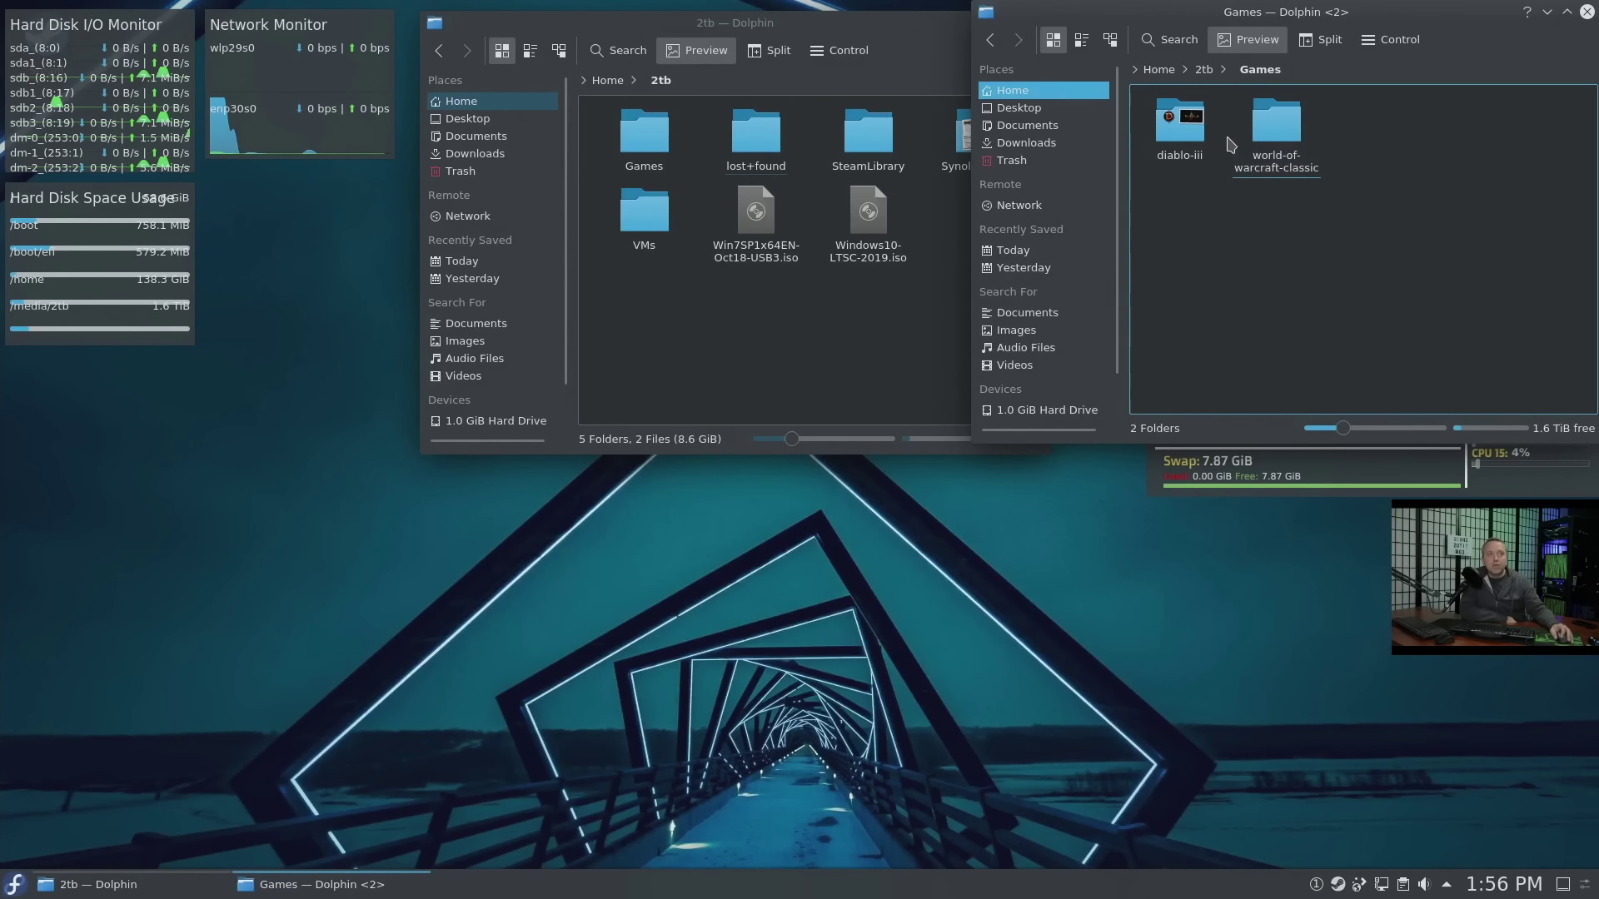
Step: Append 2 to the folder names, giving world-of-warcraft-classic2 and diablo-iii2
{"action": "right_click", "coordinate": [1274, 127]}
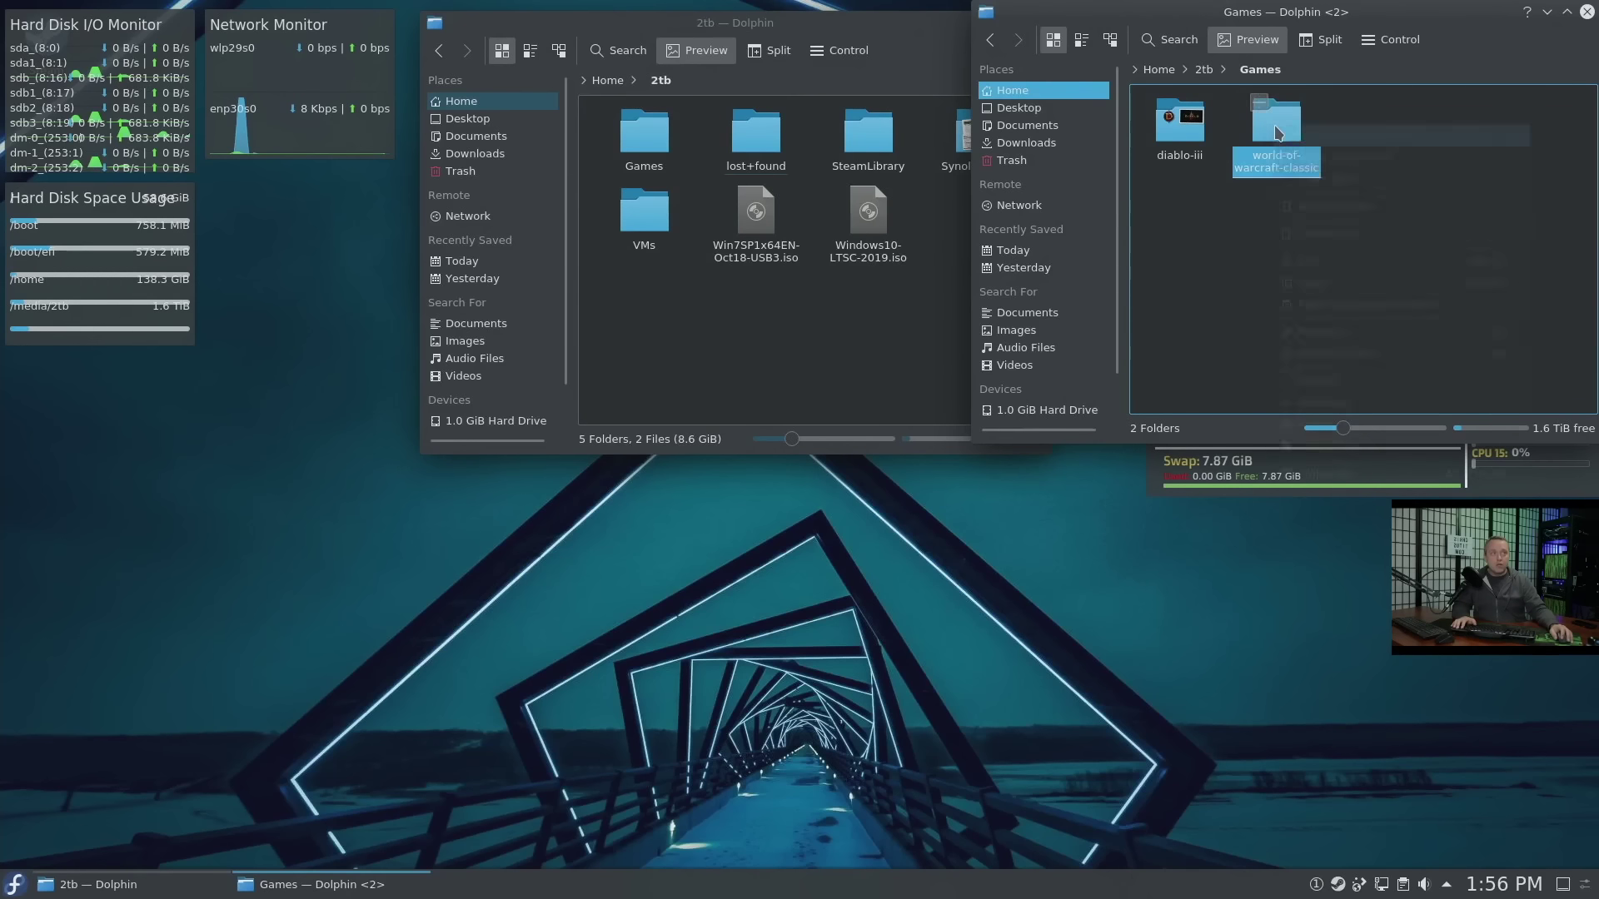
{"action": "left_click", "coordinate": [1329, 332]}
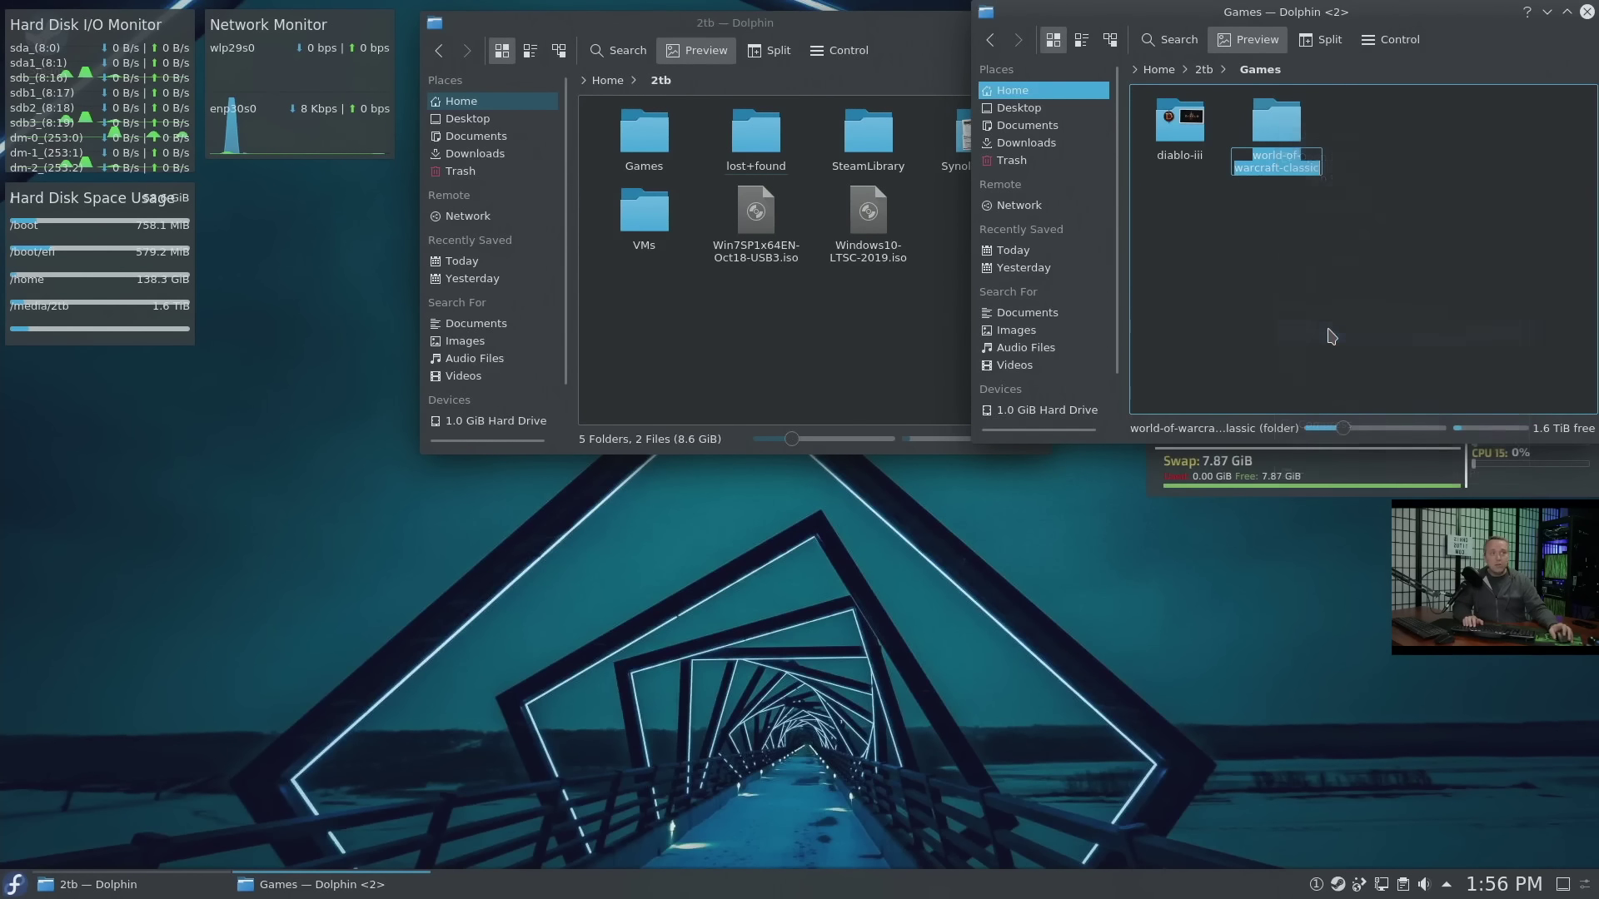
{"action": "key", "text": "End"}
{"action": "type", "text": "2"}
{"action": "key", "text": "Return"}
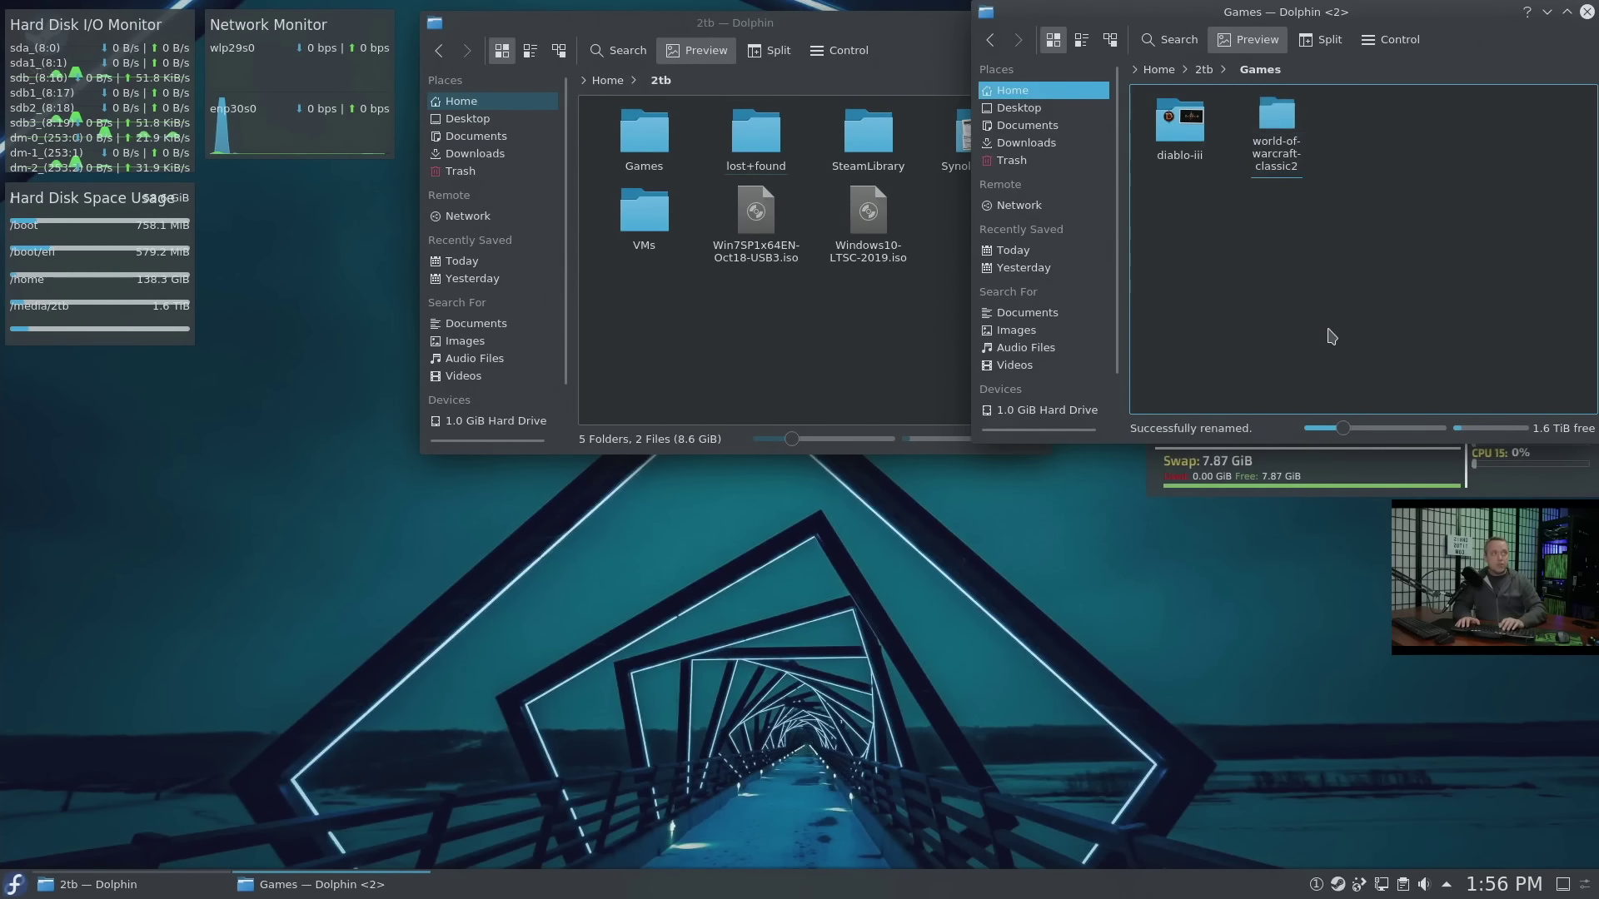
{"action": "right_click", "coordinate": [1191, 131]}
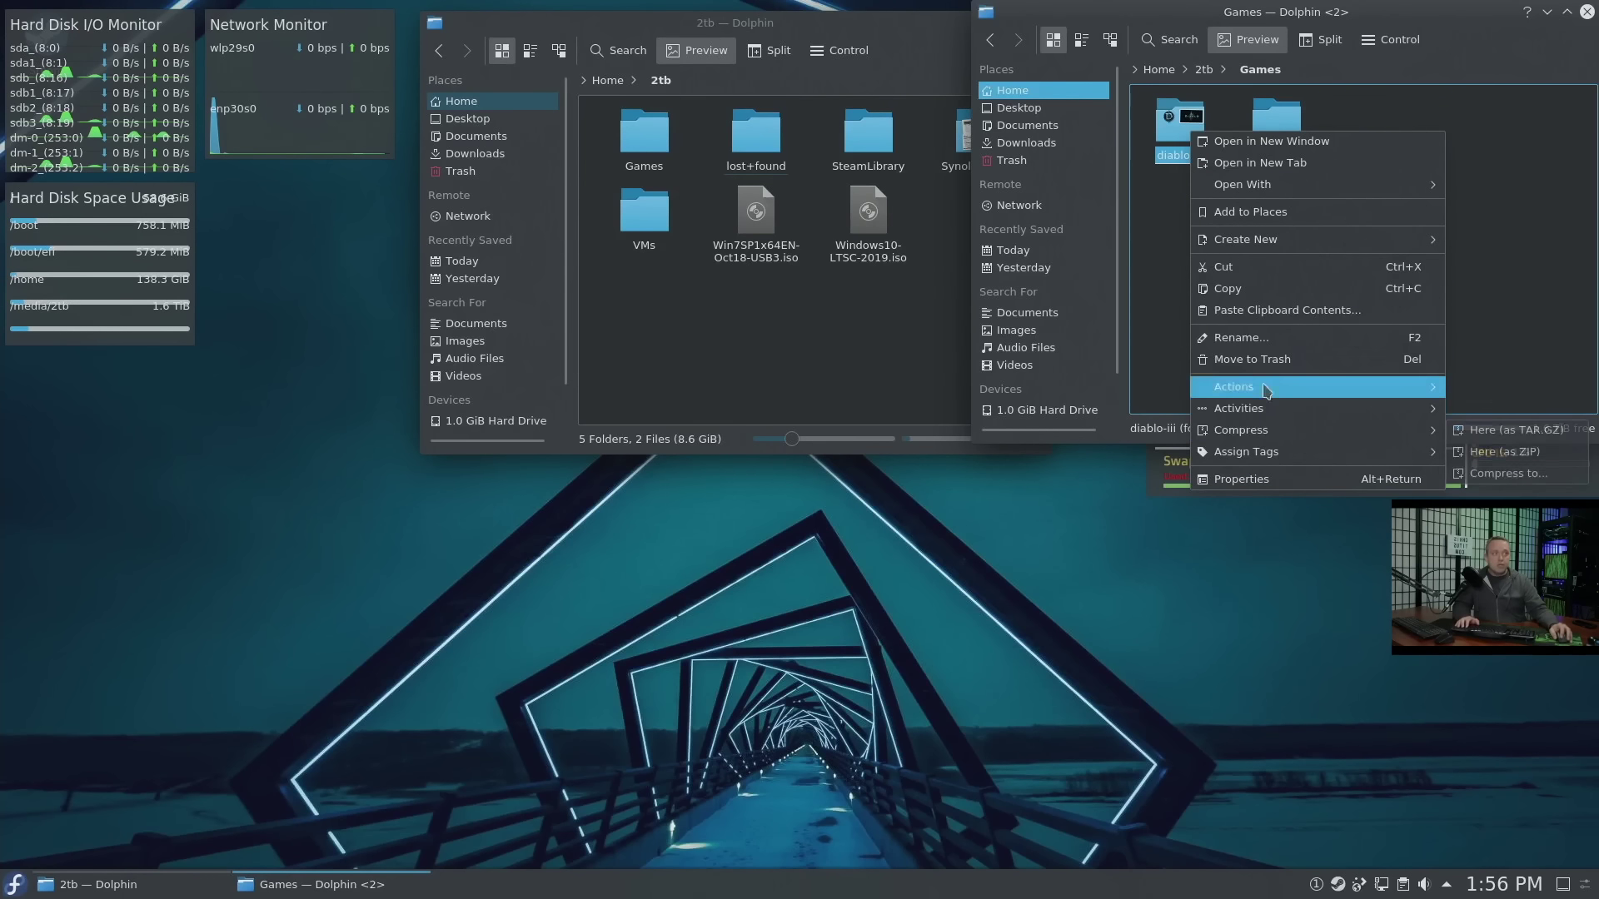
{"action": "left_click", "coordinate": [1253, 337]}
{"action": "key", "text": "End"}
{"action": "type", "text": "2"}
{"action": "key", "text": "Return"}
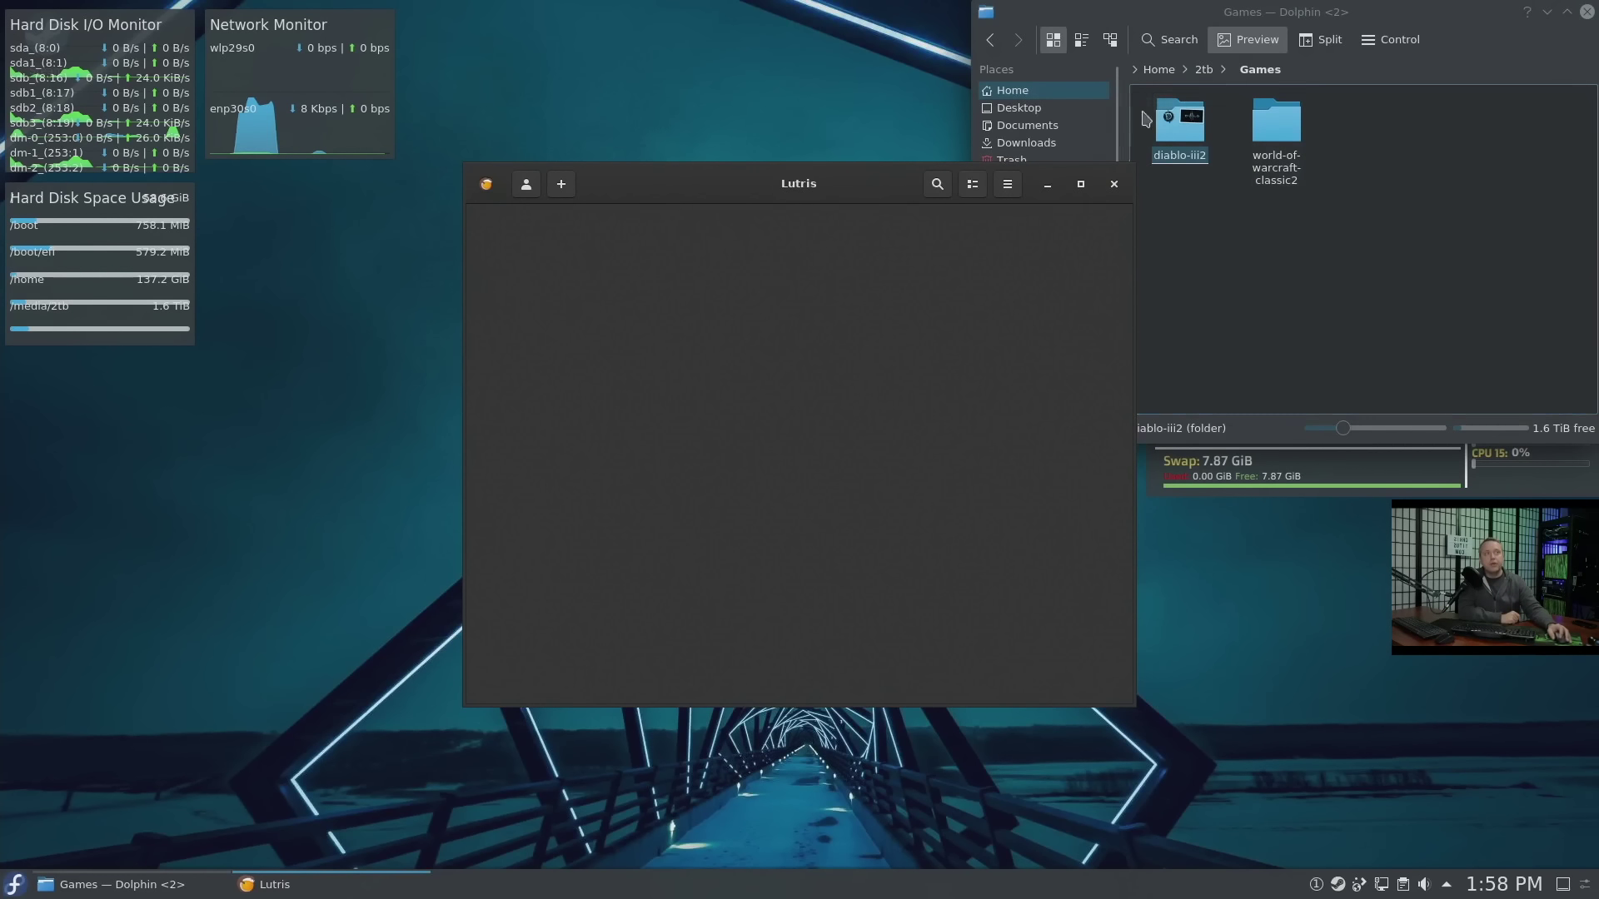
Step: Set Lutris's default installation folder to /home/titus/2tb/Games in System options and save
{"action": "left_click", "coordinate": [487, 185]}
{"action": "left_click", "coordinate": [523, 258]}
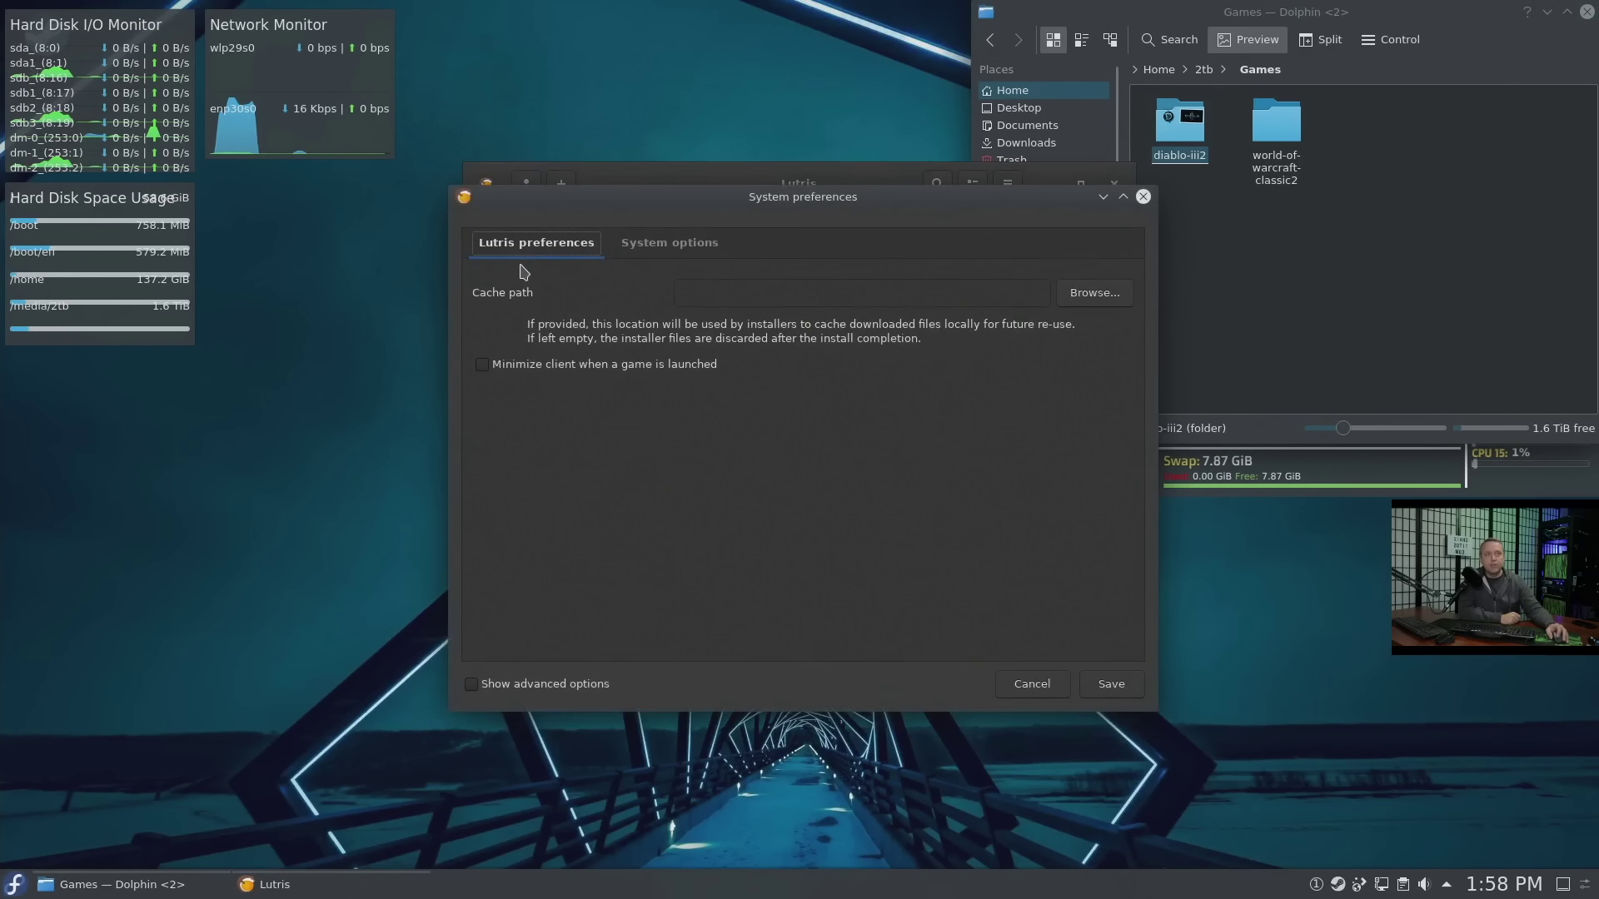
{"action": "left_click", "coordinate": [670, 243]}
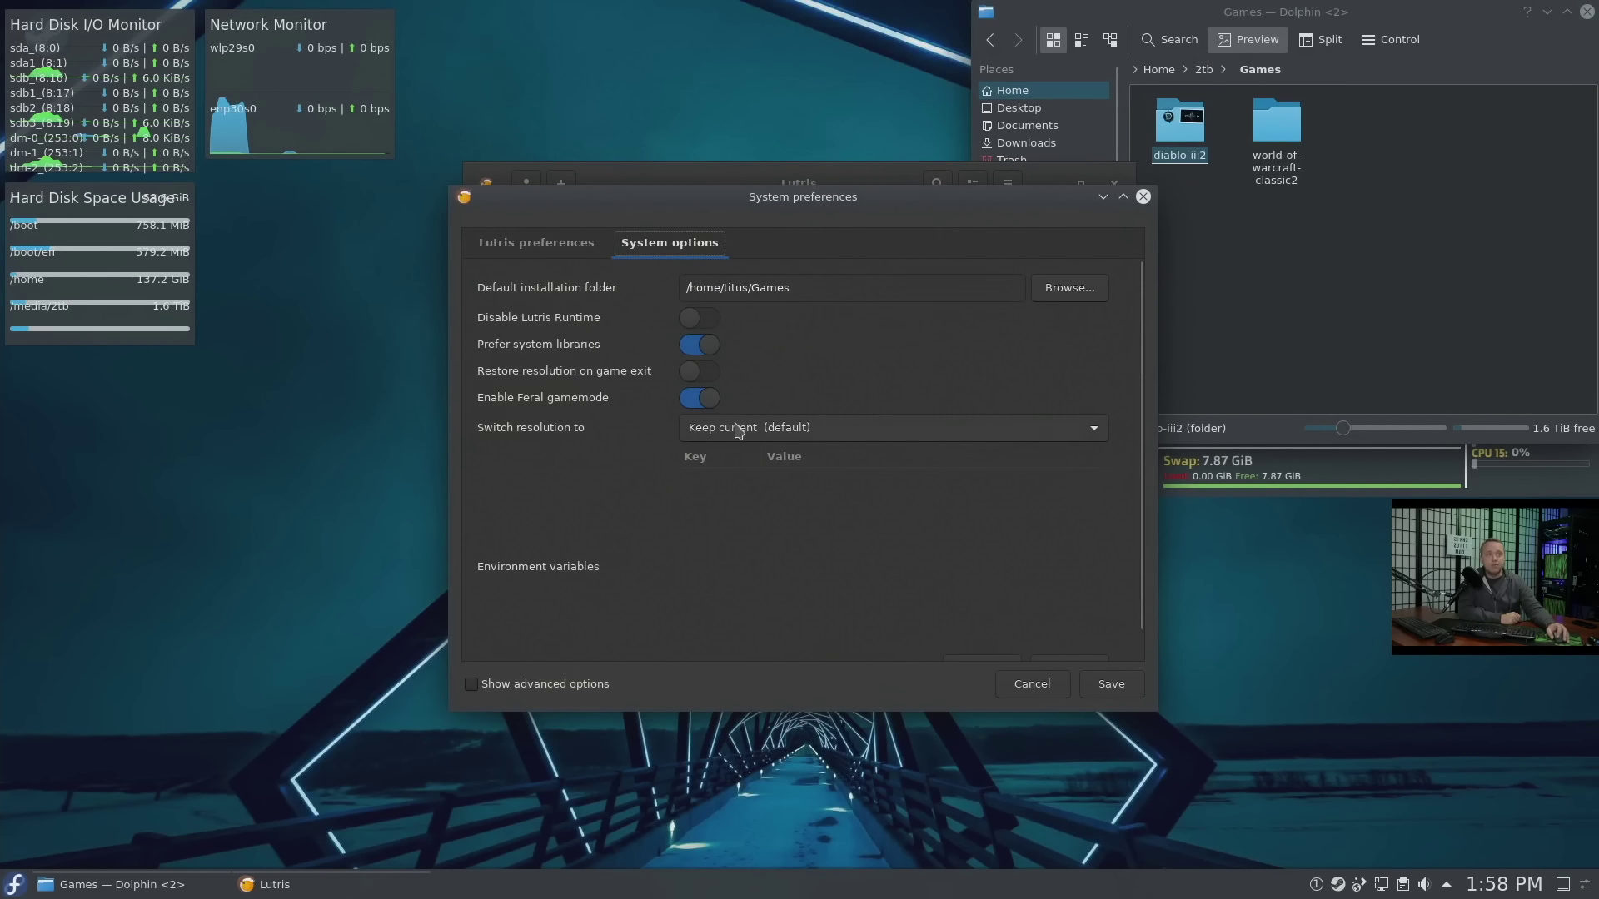
{"action": "left_click", "coordinate": [754, 291]}
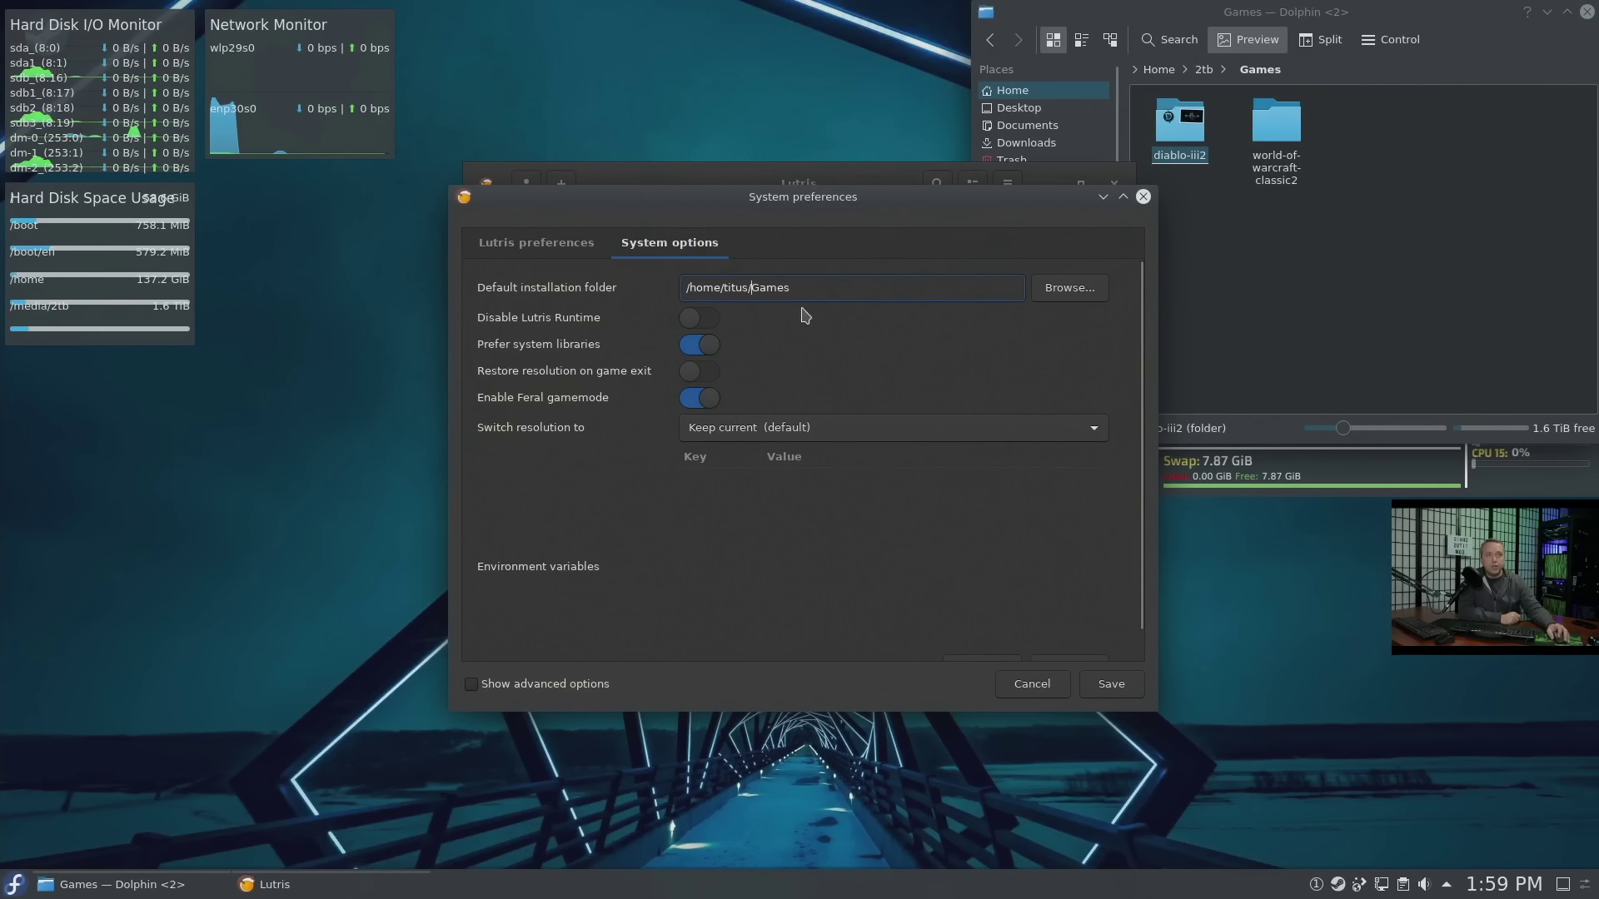
{"action": "type", "text": "2tb/"}
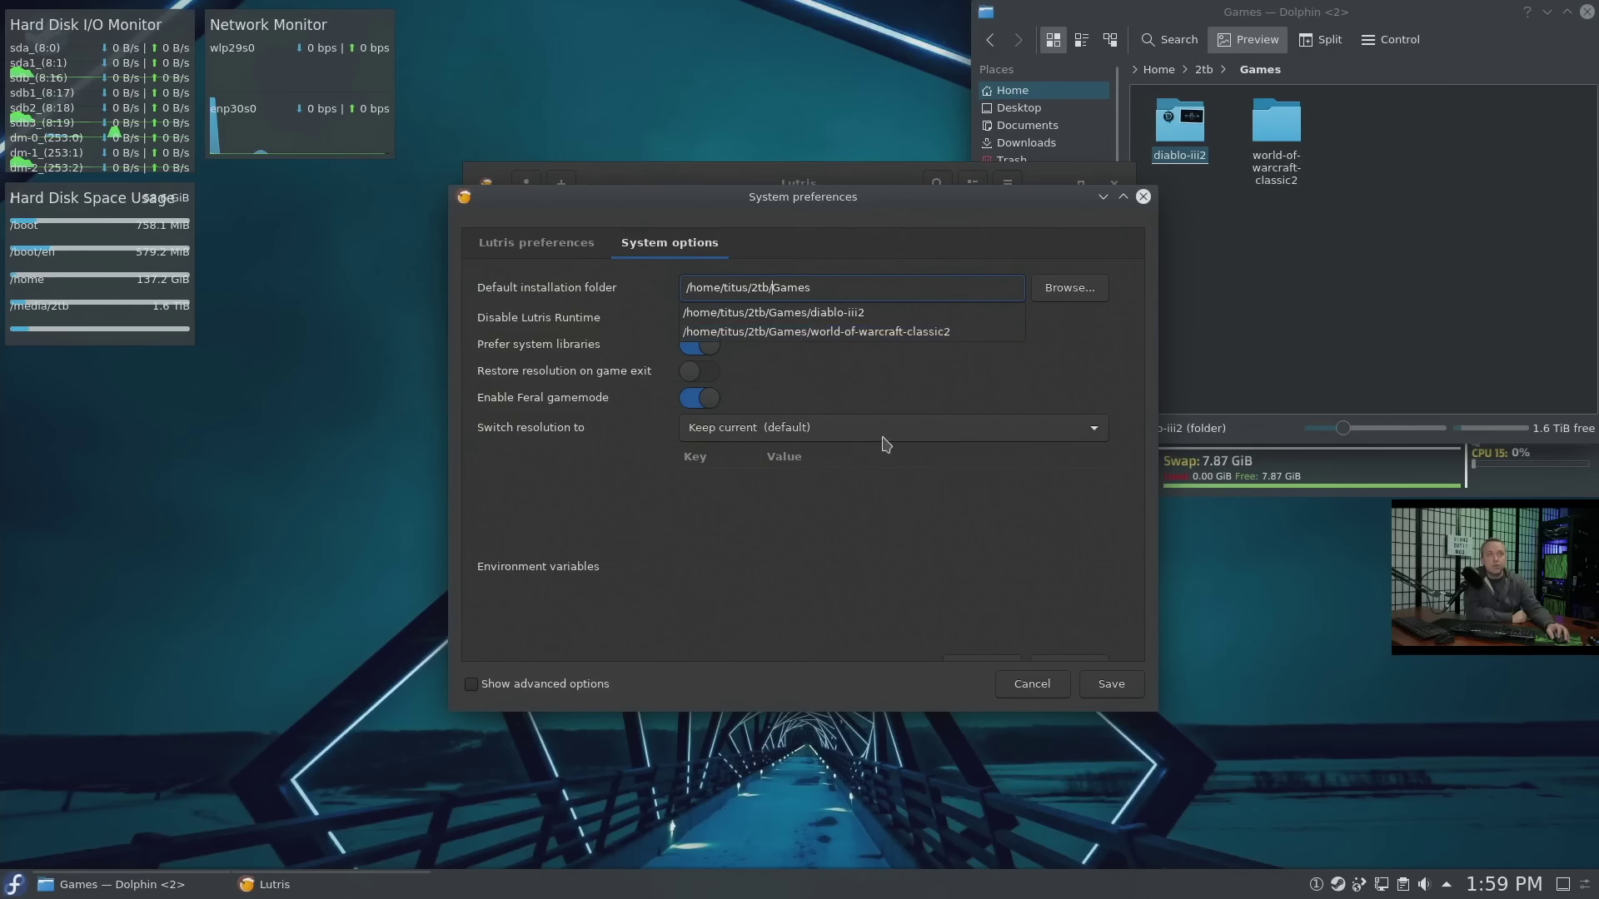
{"action": "left_click", "coordinate": [980, 404]}
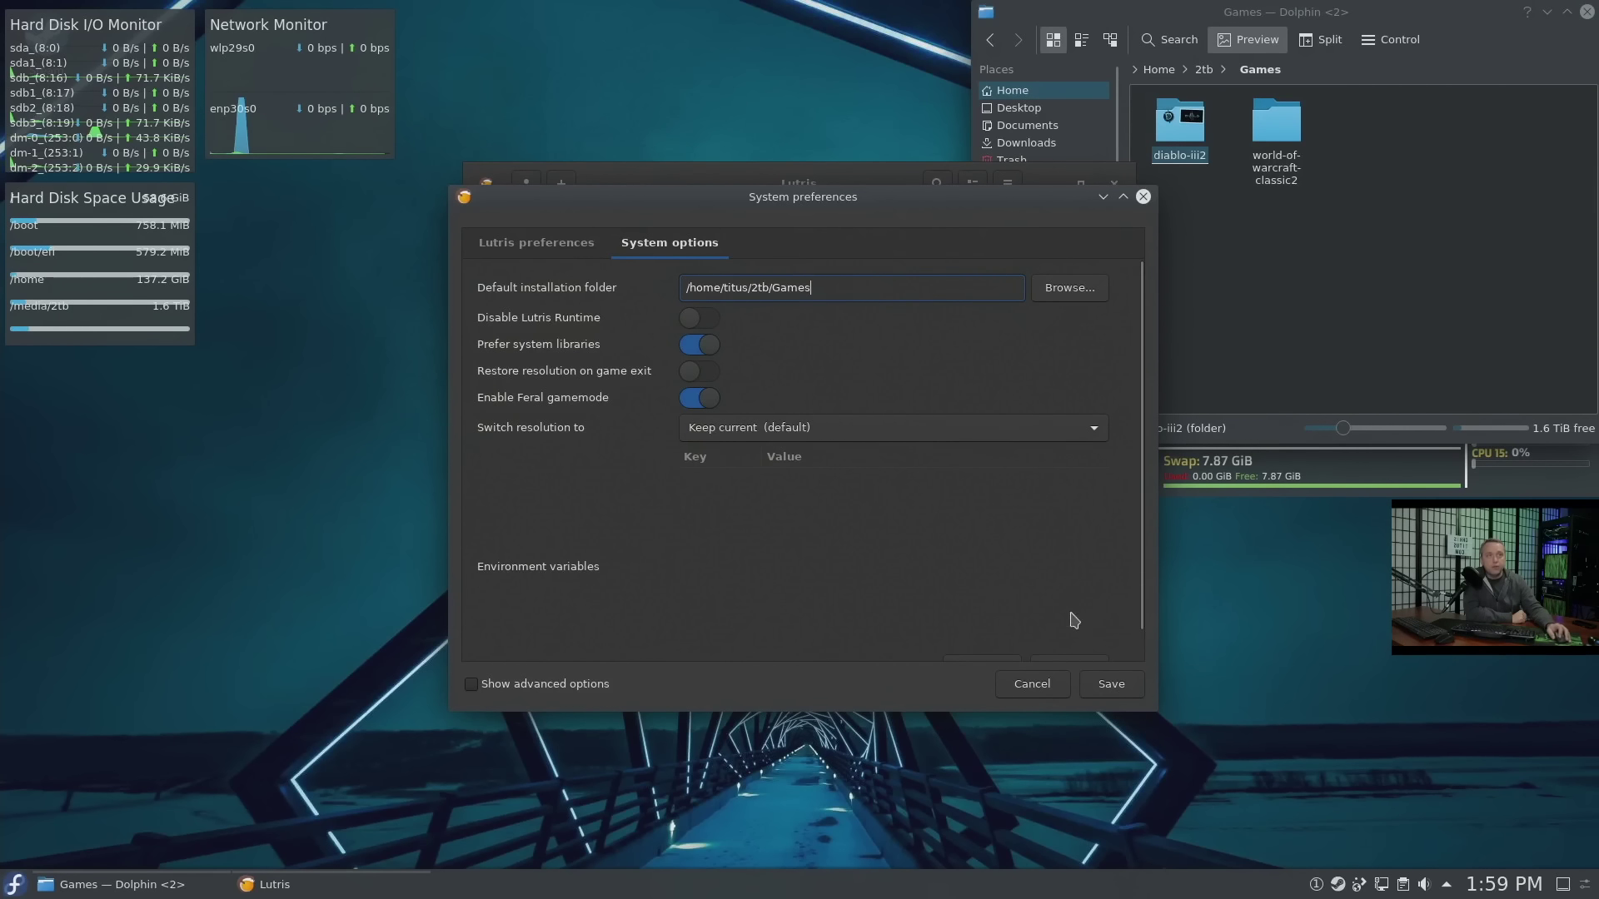
{"action": "left_click", "coordinate": [1109, 684]}
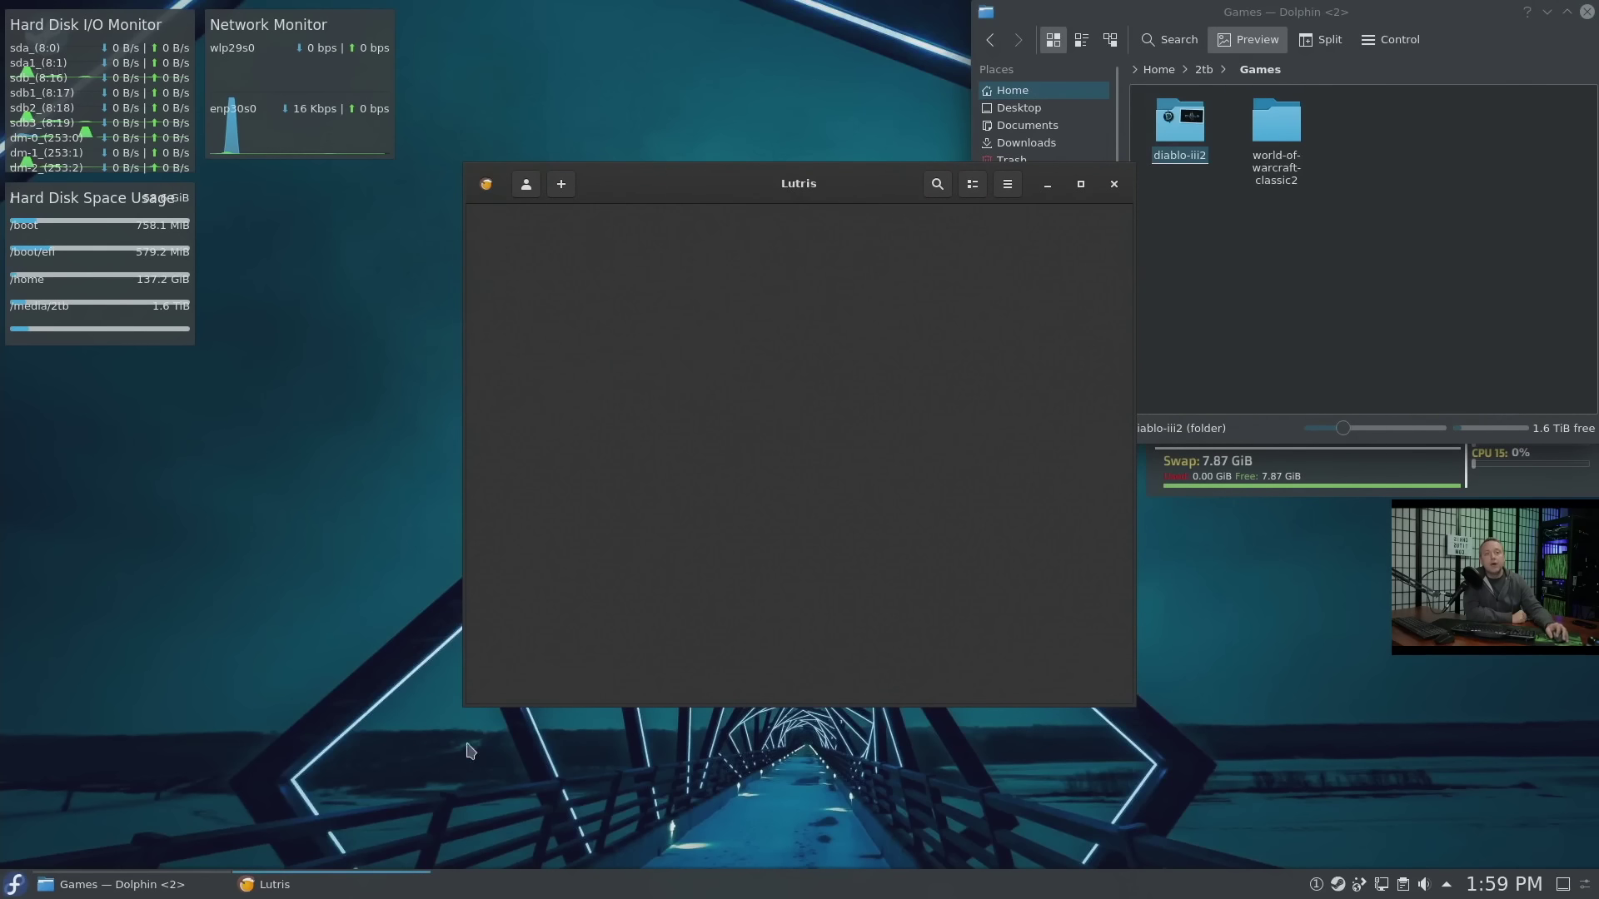
Step: Go to lutris.net and find the World of Warcraft (Classic) page by searching 'world'
{"action": "key", "text": "super"}
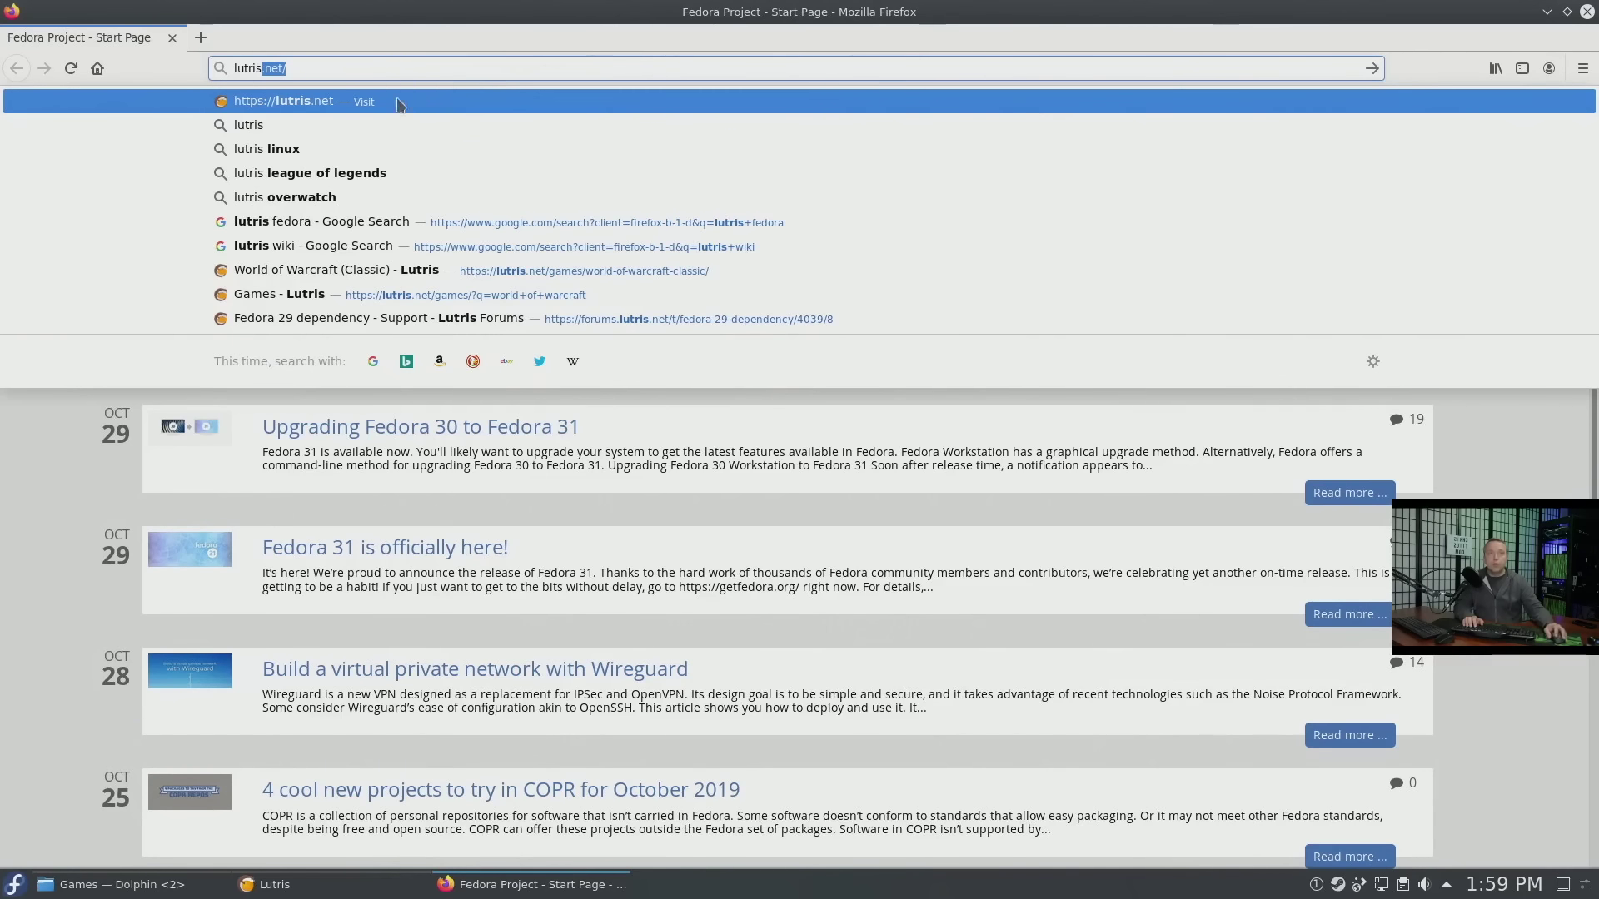
{"action": "key", "text": "Return"}
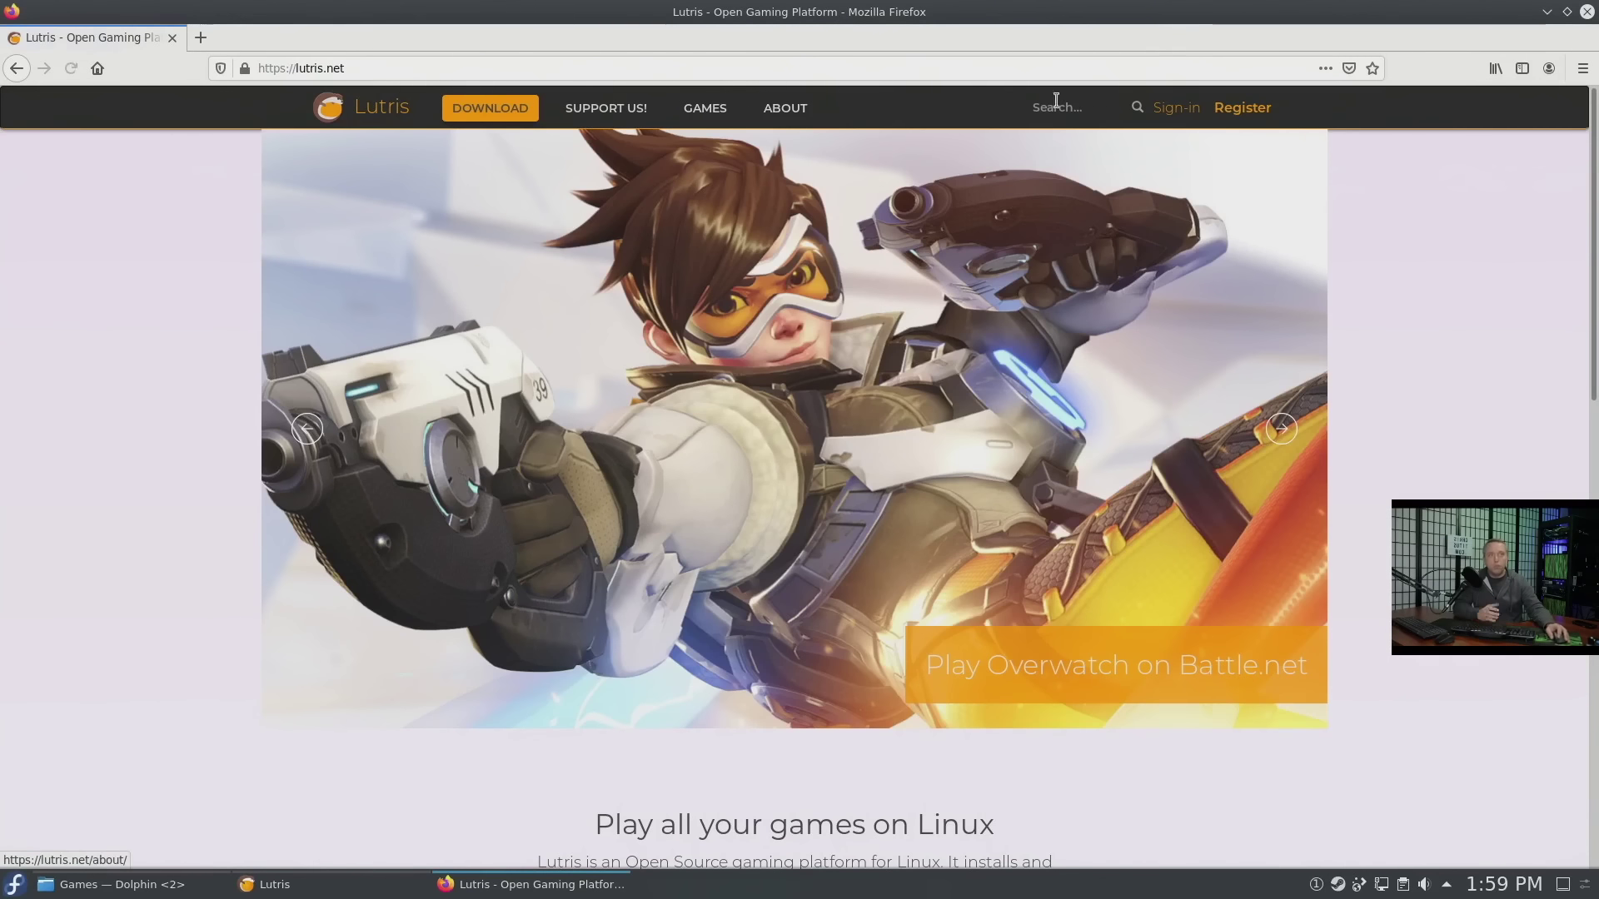
{"action": "left_click", "coordinate": [1109, 104]}
{"action": "type", "text": "world"}
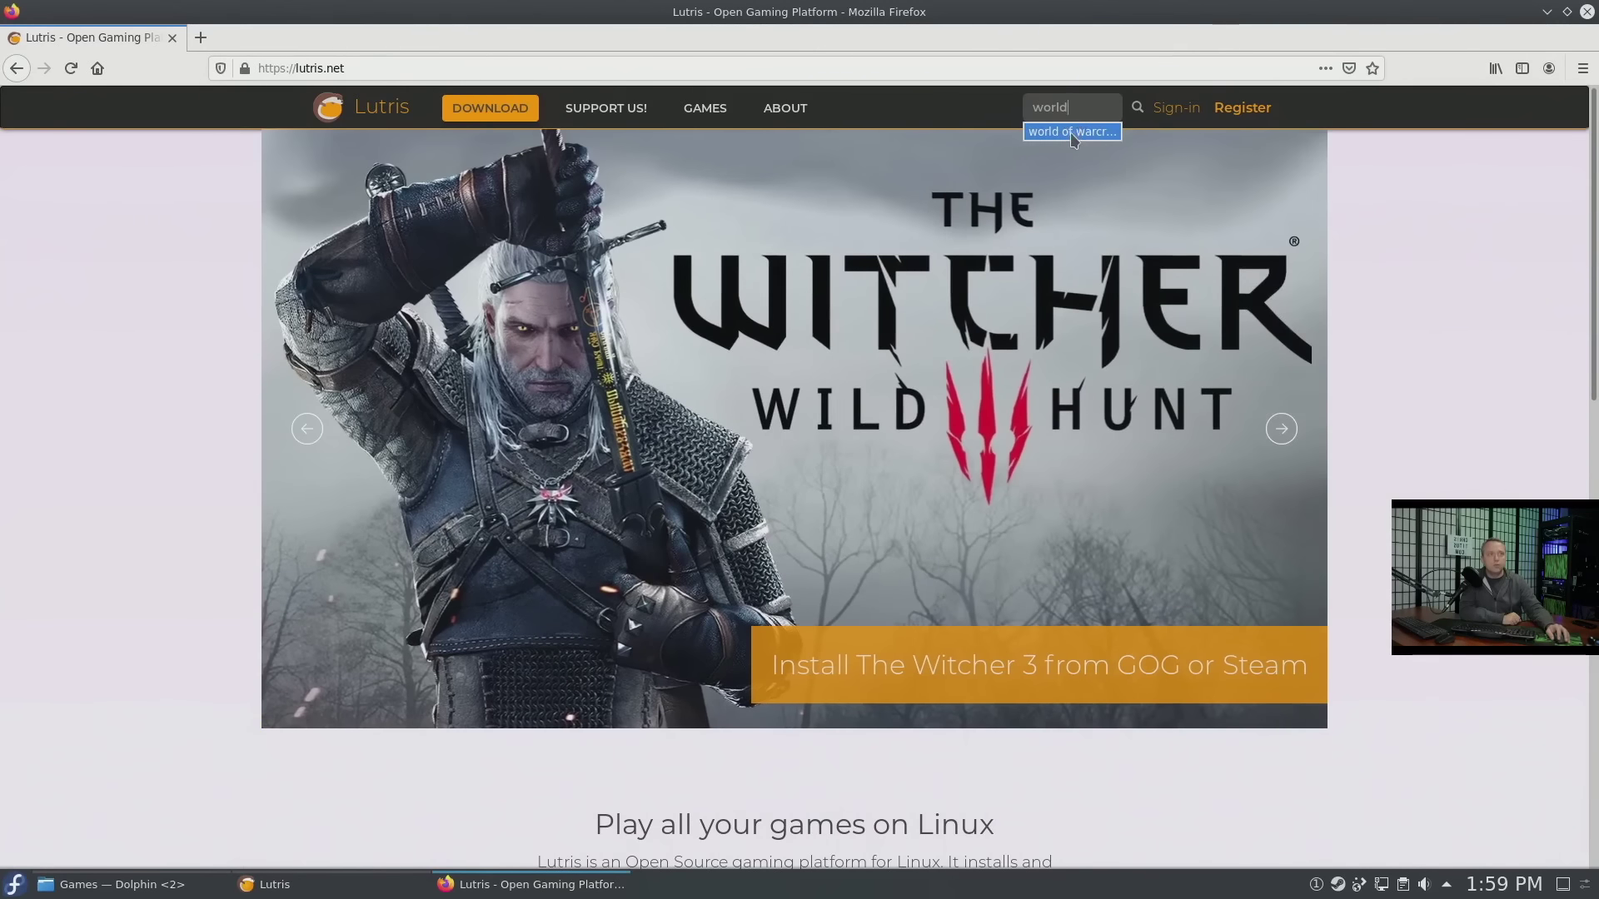
{"action": "left_click", "coordinate": [1073, 132]}
{"action": "left_click", "coordinate": [491, 325]}
Step: Install the Battle.net version via Lutris, accepting Gecko, then dismiss the crash notice
{"action": "left_click", "coordinate": [968, 612]}
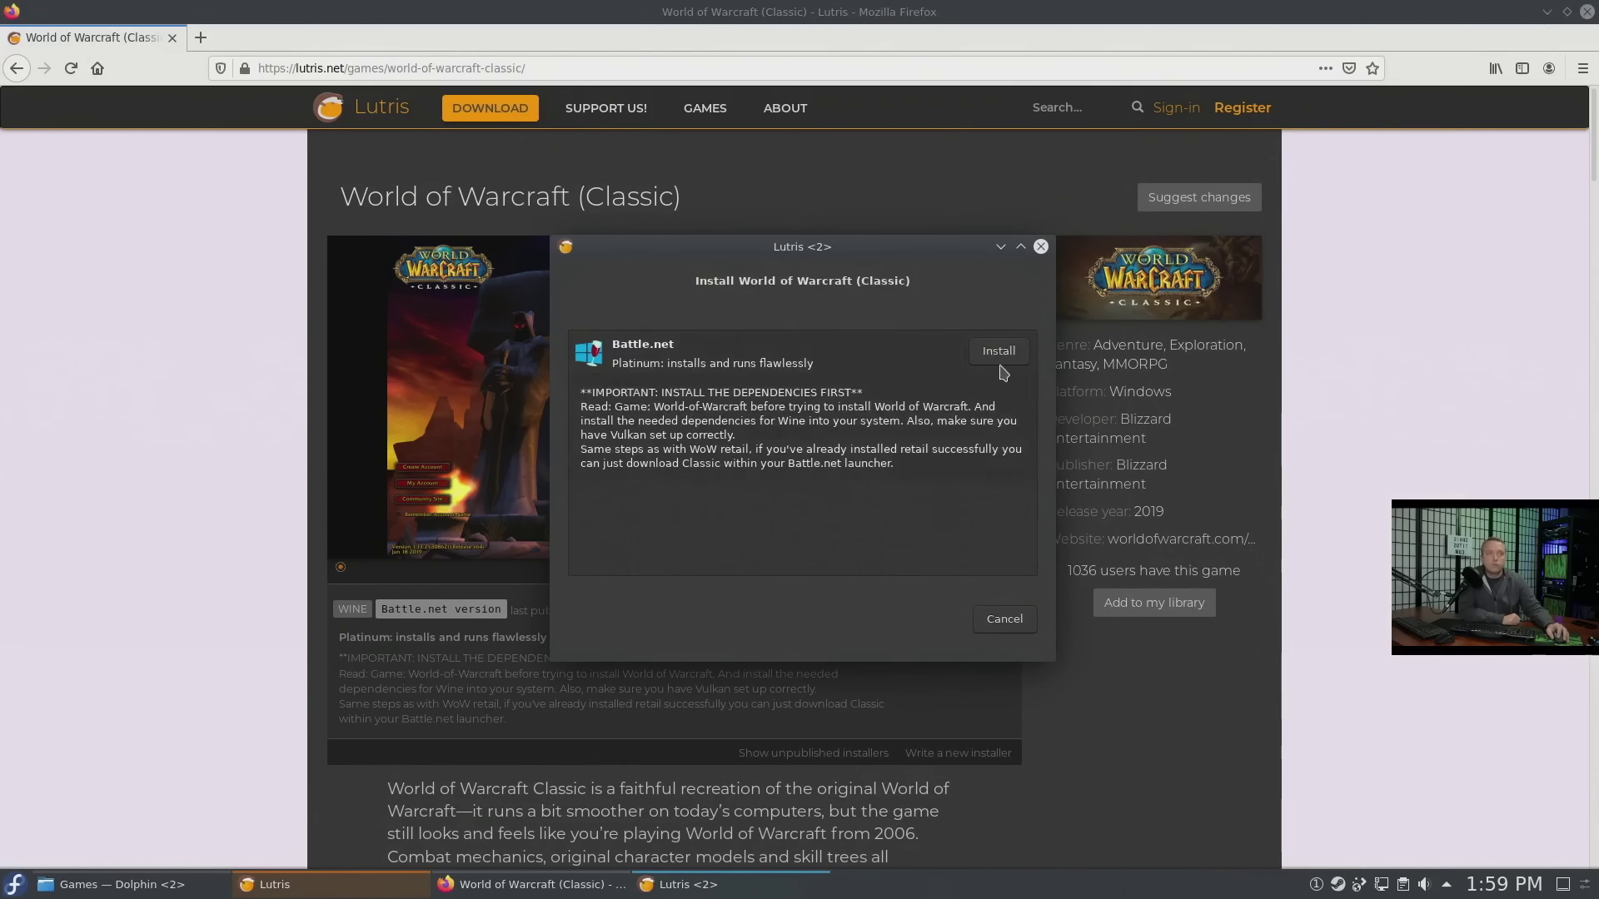
{"action": "left_click", "coordinate": [1003, 354]}
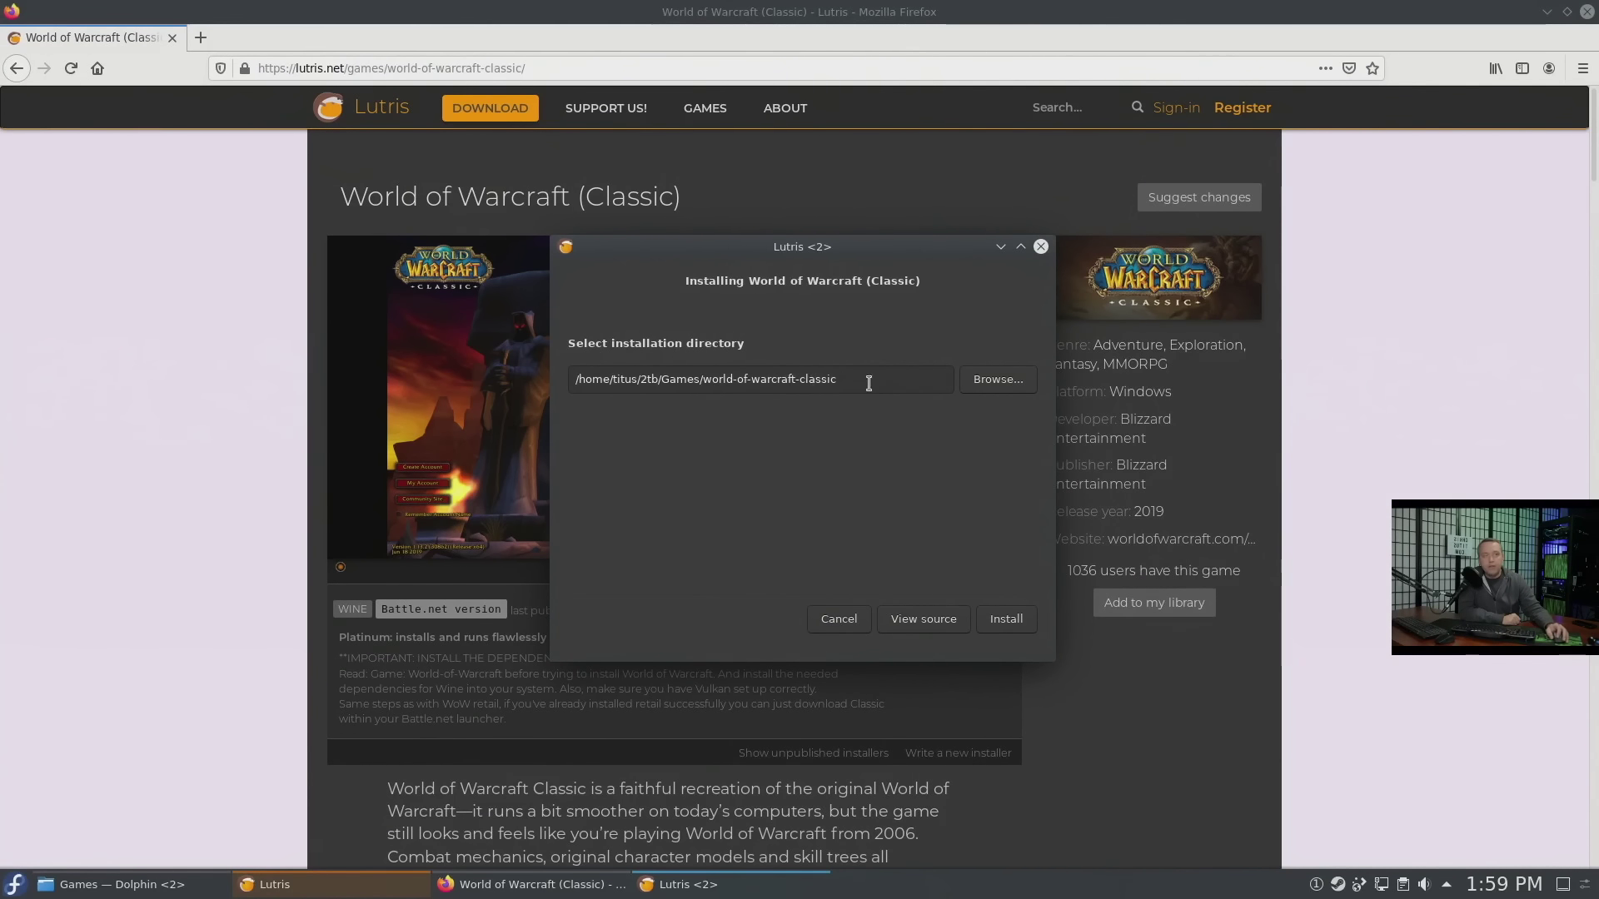
{"action": "left_click", "coordinate": [1007, 618]}
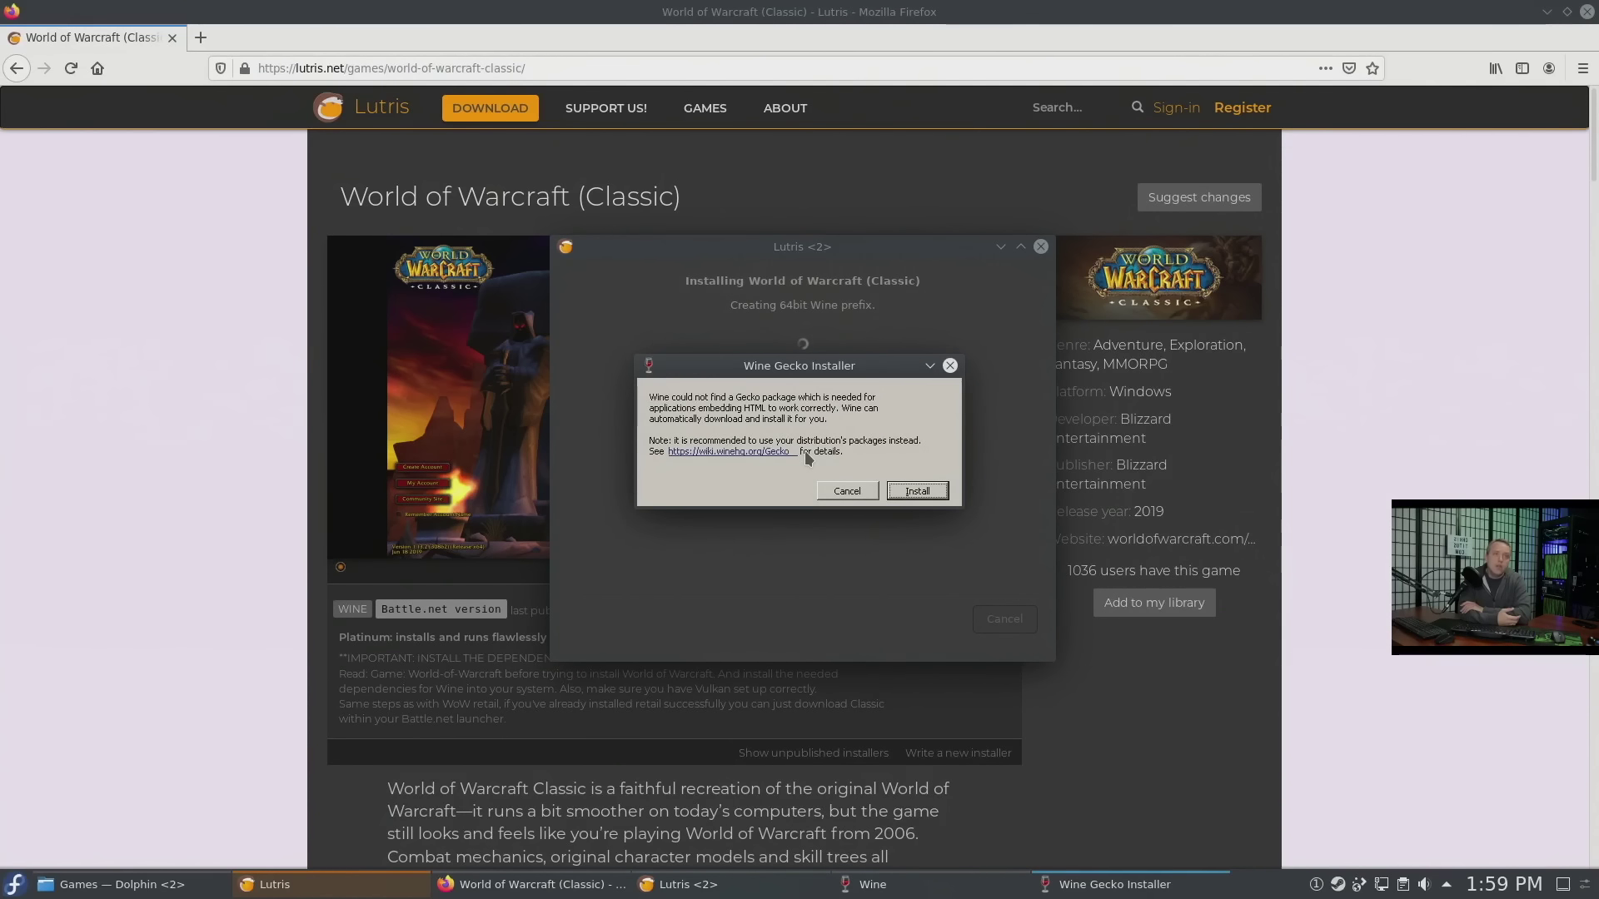
{"action": "left_click", "coordinate": [931, 492]}
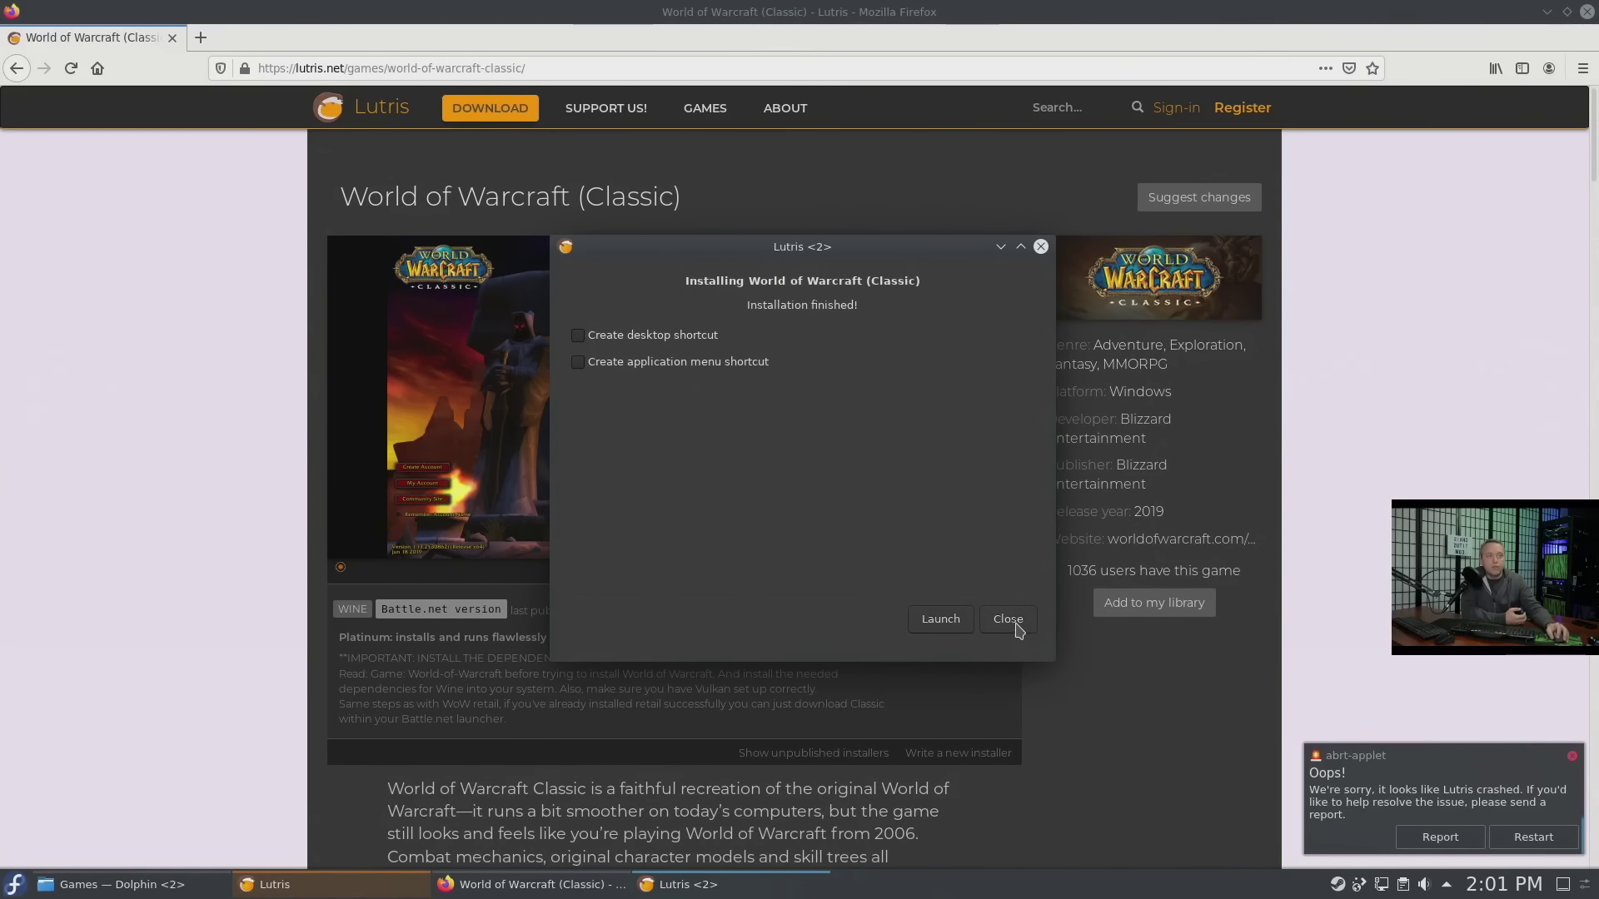
{"action": "left_click", "coordinate": [1016, 624]}
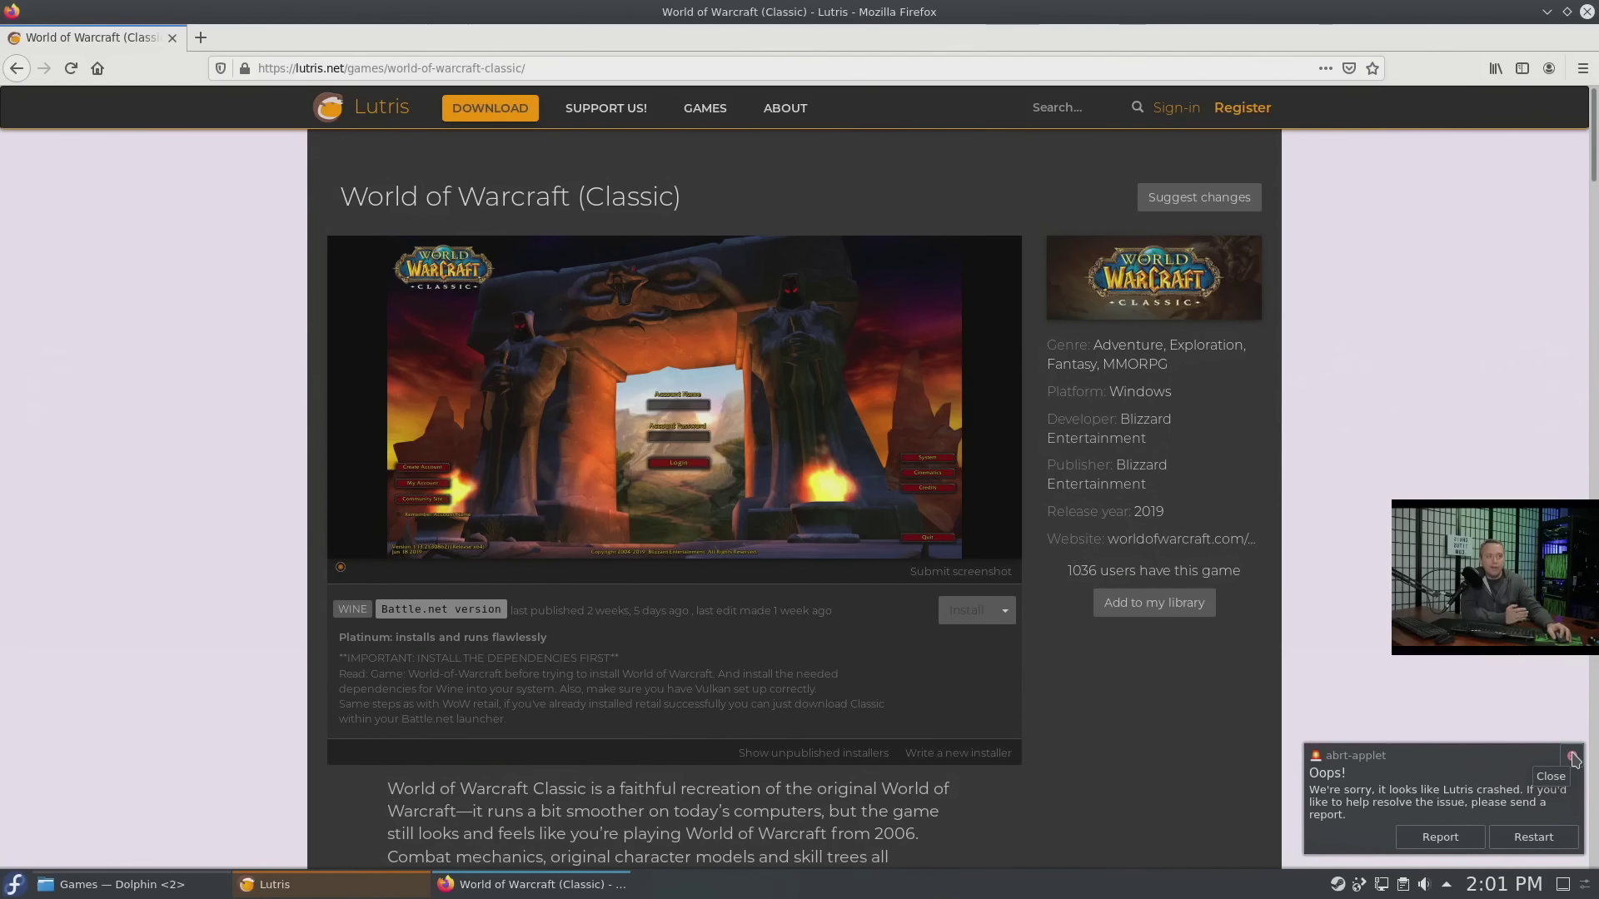
{"action": "left_click", "coordinate": [1572, 759]}
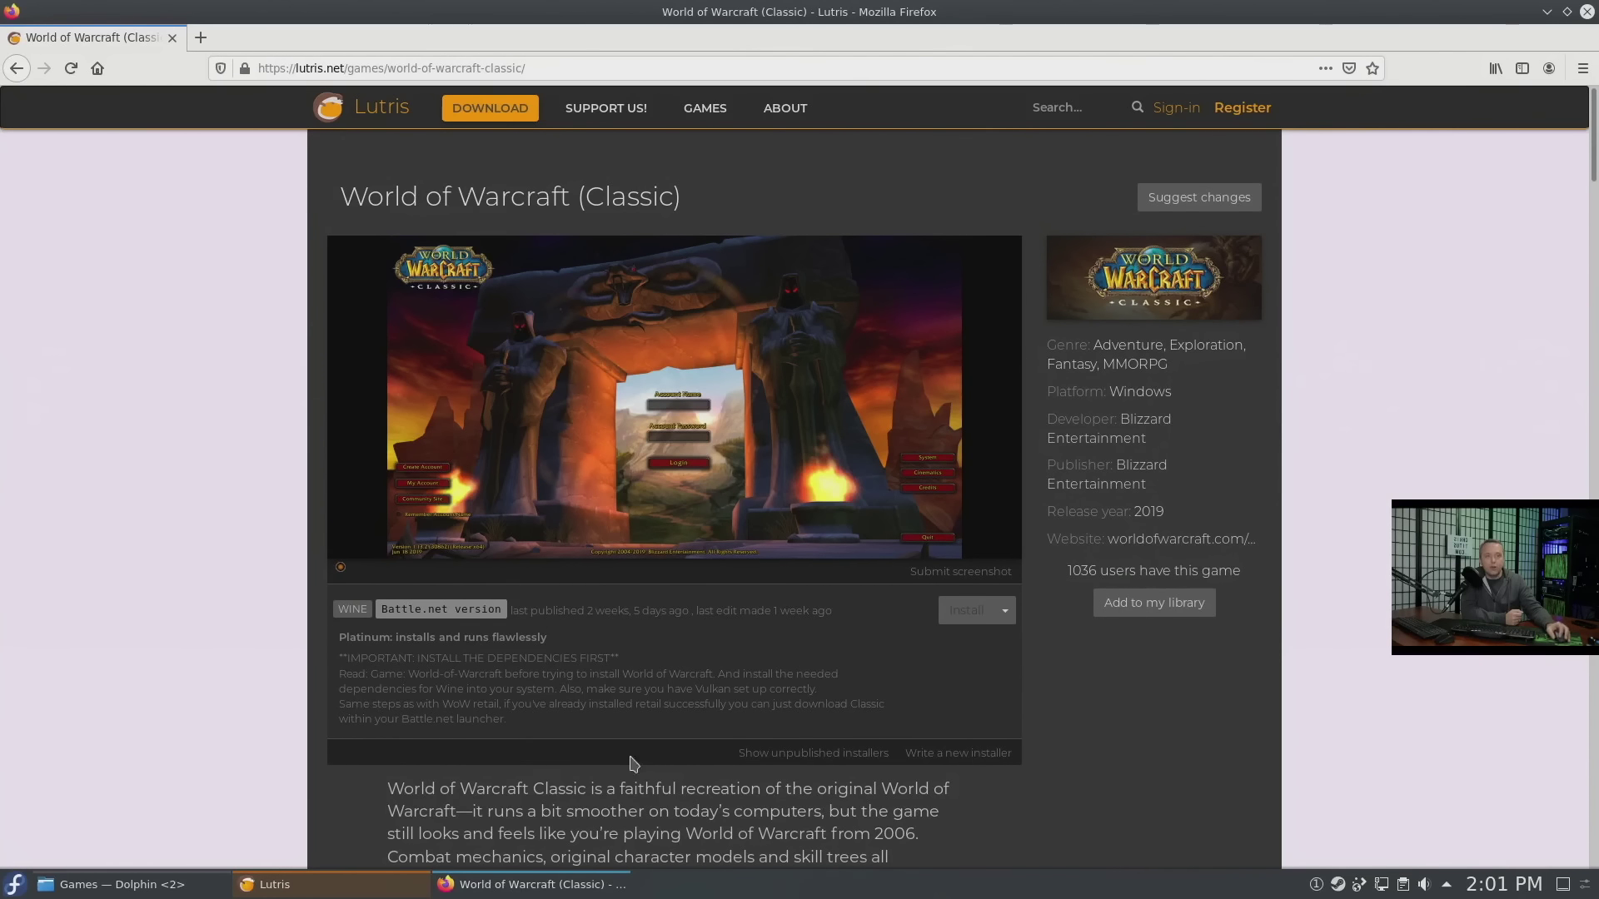
Step: Close Firefox, trash the new world-of-warcraft-classic folder and rename world-of-warcraft-classic2 to it
{"action": "left_click", "coordinate": [1587, 11]}
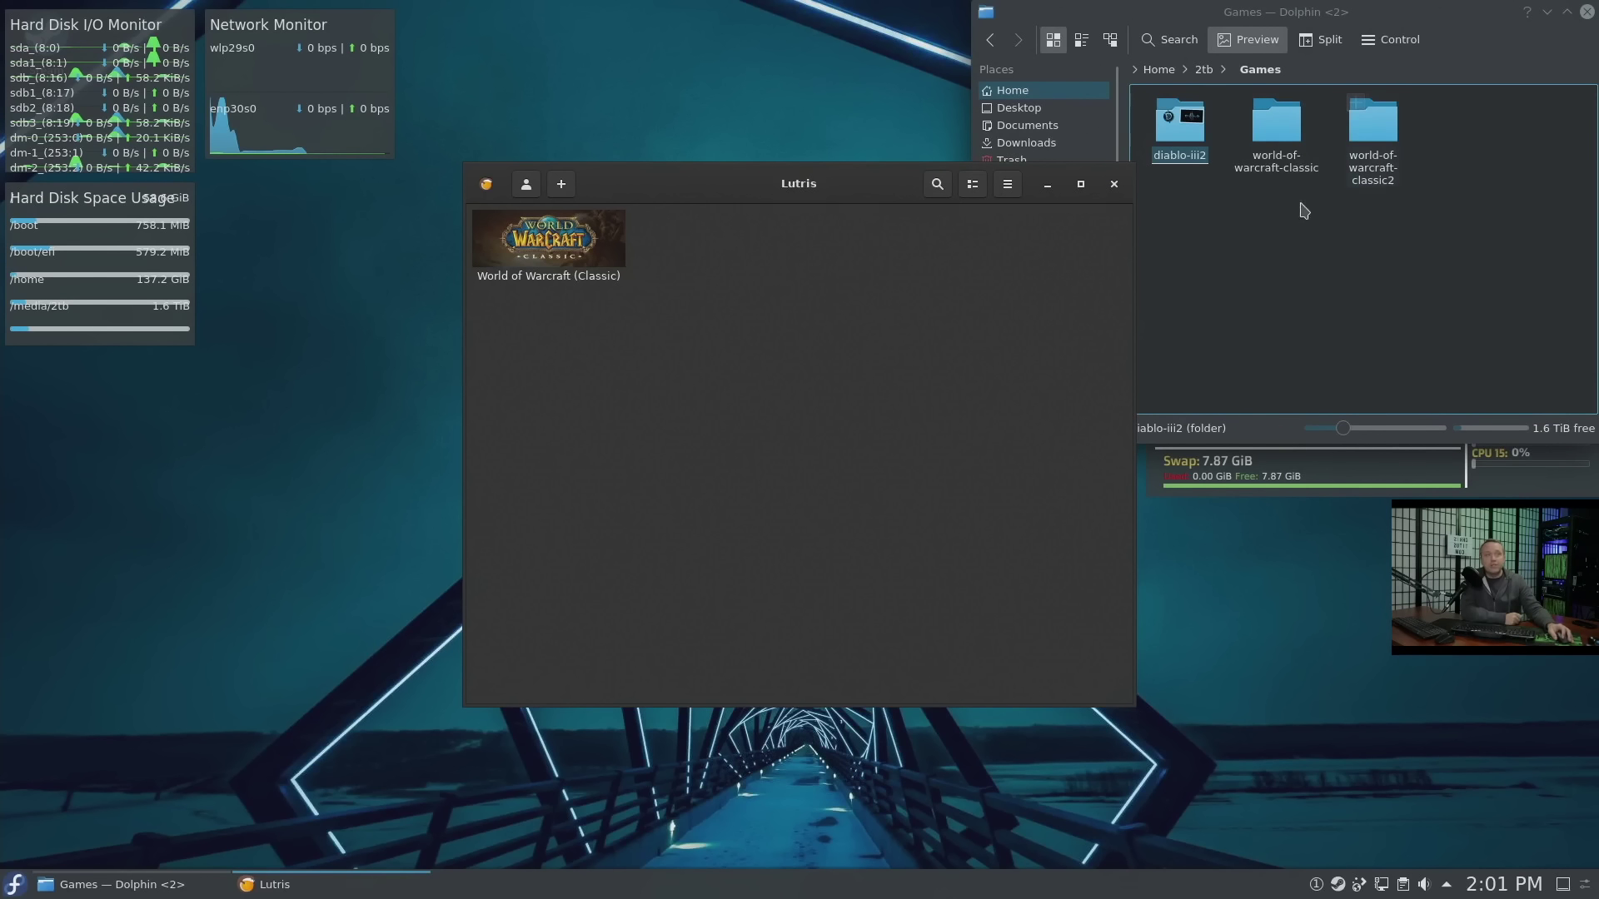
{"action": "right_click", "coordinate": [1280, 135]}
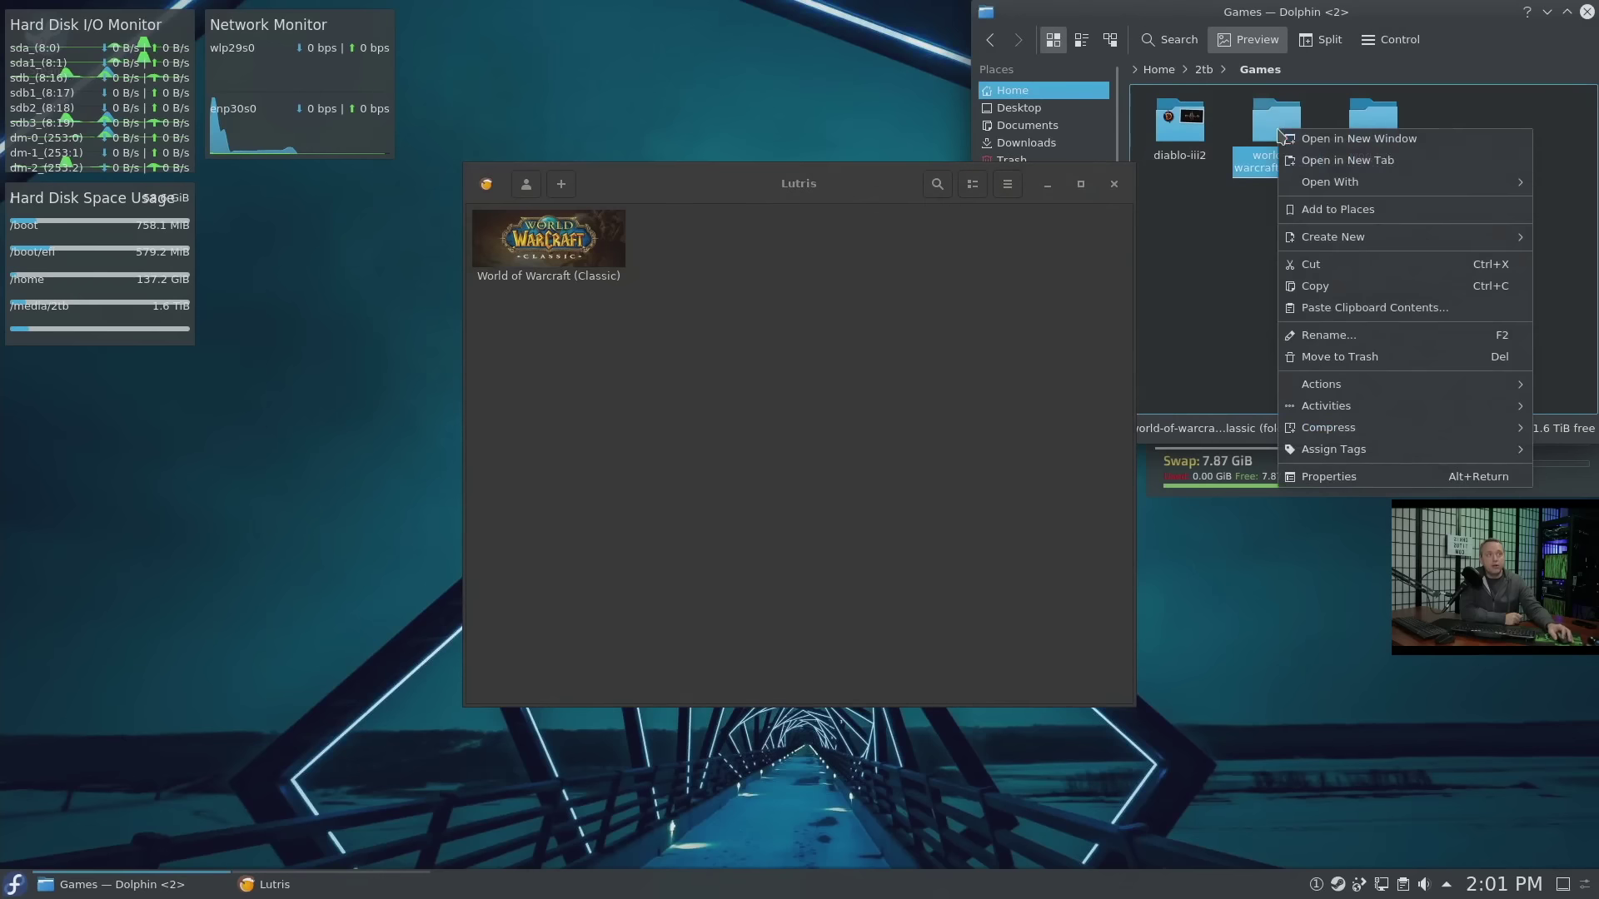
{"action": "left_click", "coordinate": [1349, 355]}
{"action": "right_click", "coordinate": [1281, 148]}
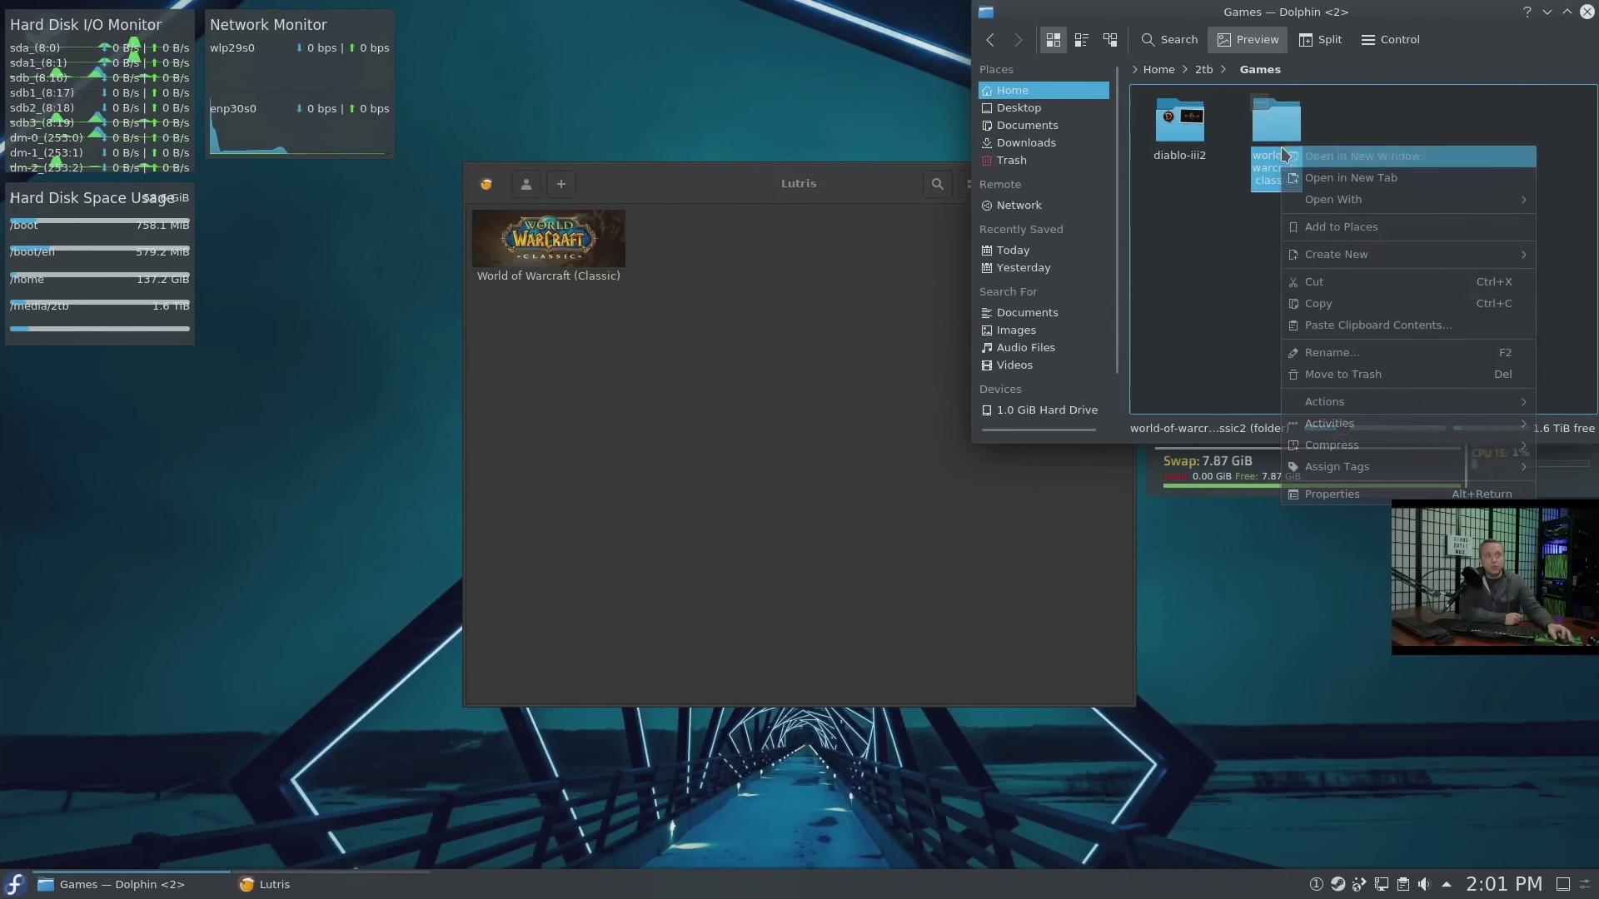
{"action": "left_click", "coordinate": [1337, 354]}
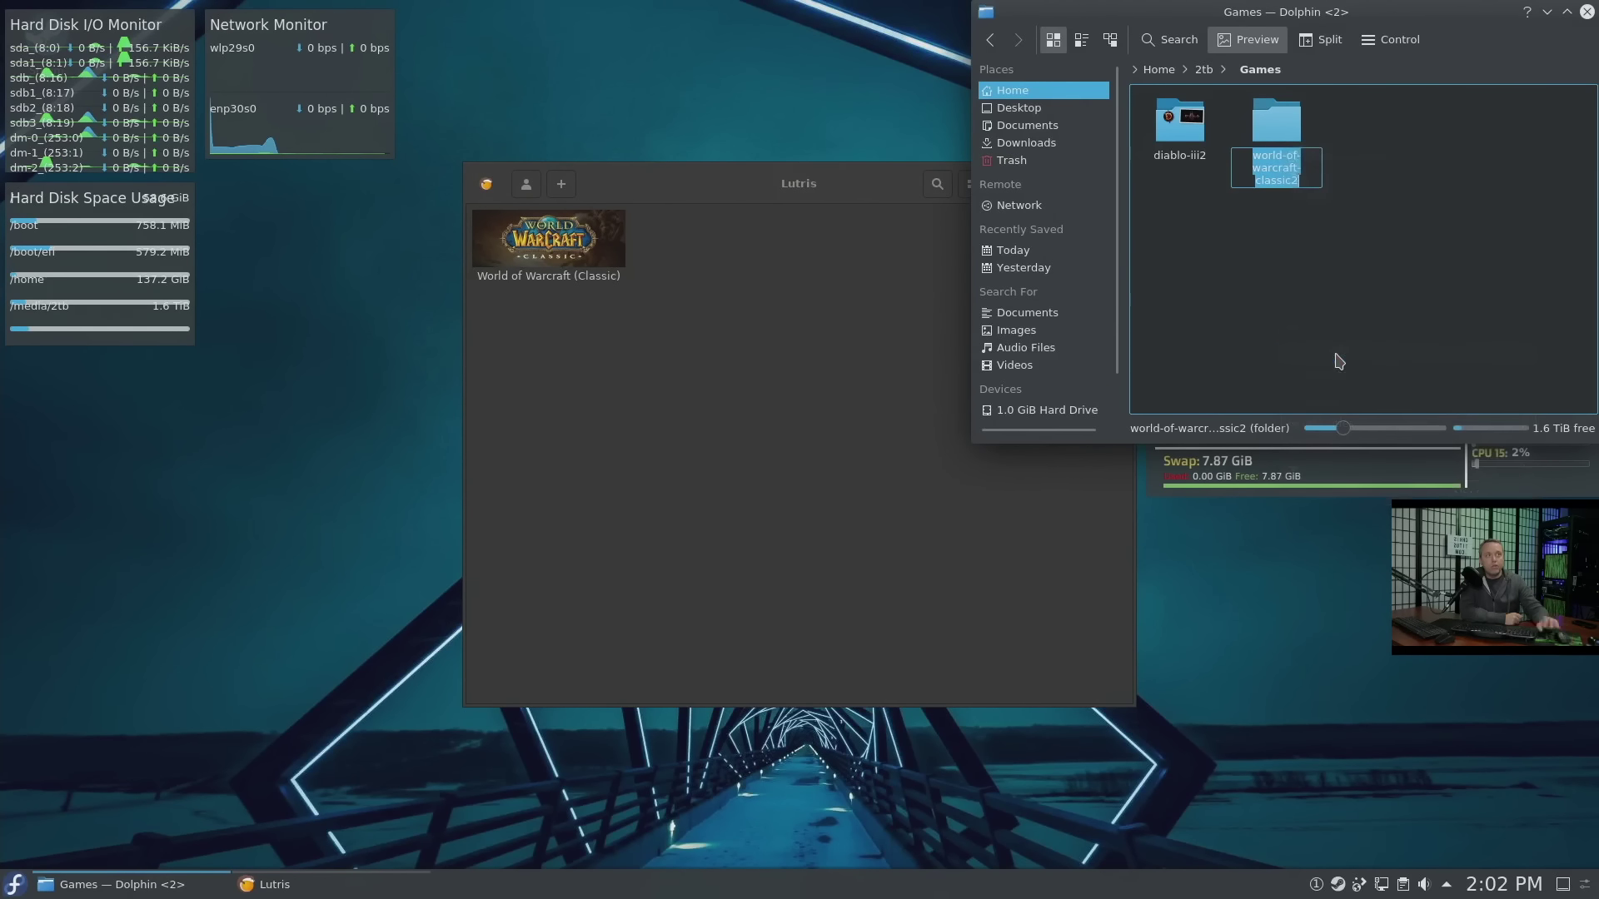
{"action": "key", "text": "End"}
{"action": "key", "text": "BackSpace"}
{"action": "key", "text": "Return"}
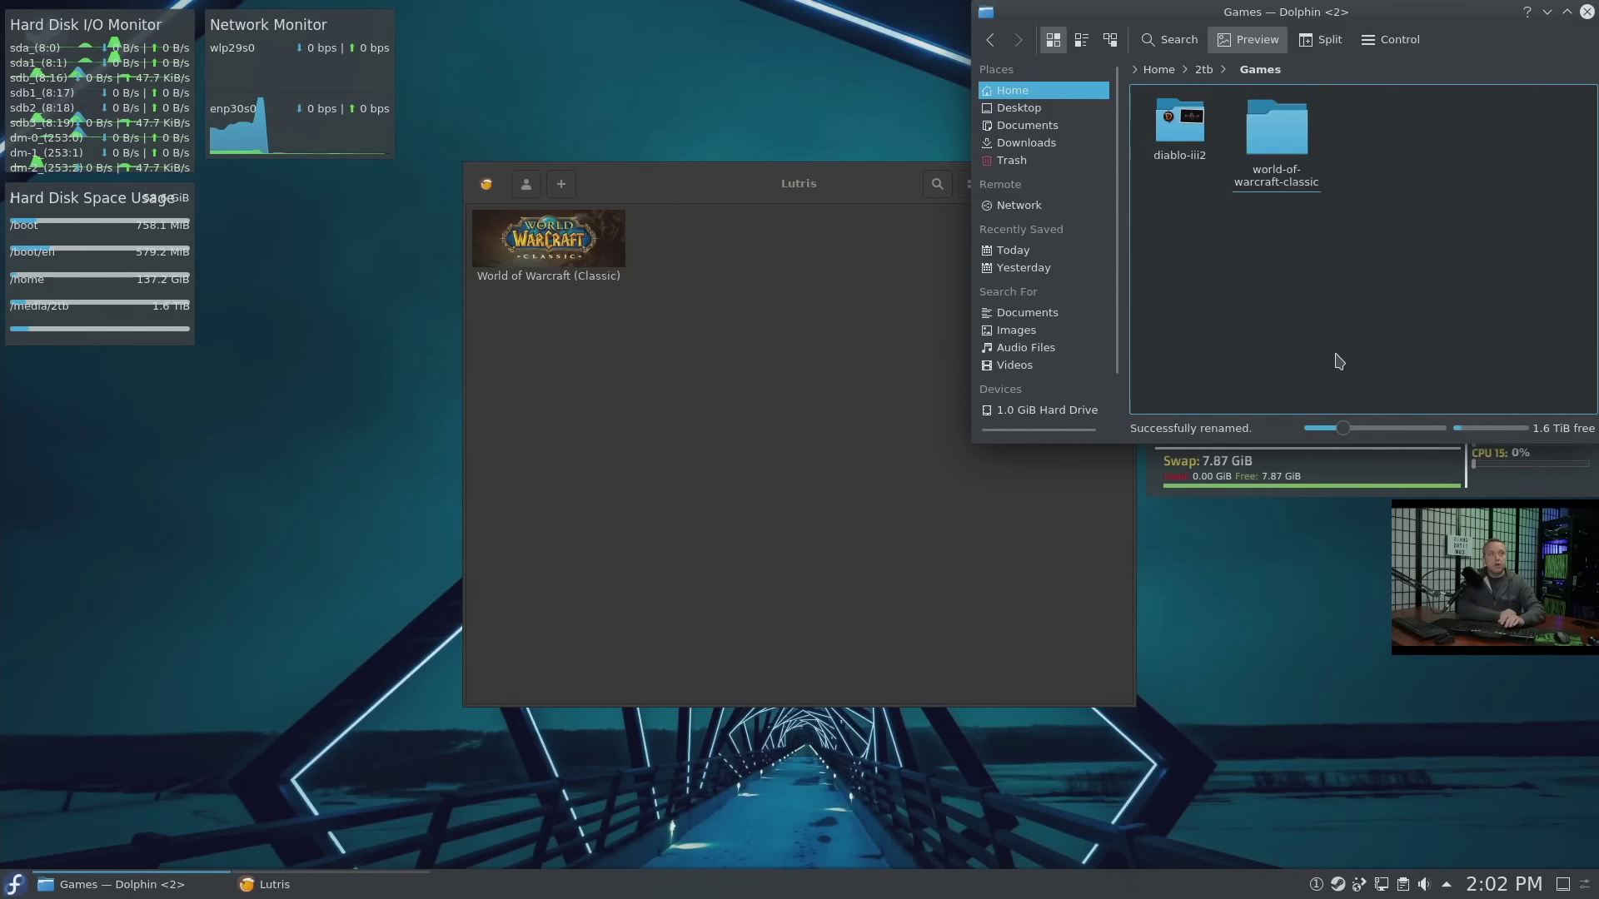
Step: Launch World of Warcraft (Classic) from the Lutris library
{"action": "left_click", "coordinate": [802, 360]}
{"action": "left_click", "coordinate": [581, 248]}
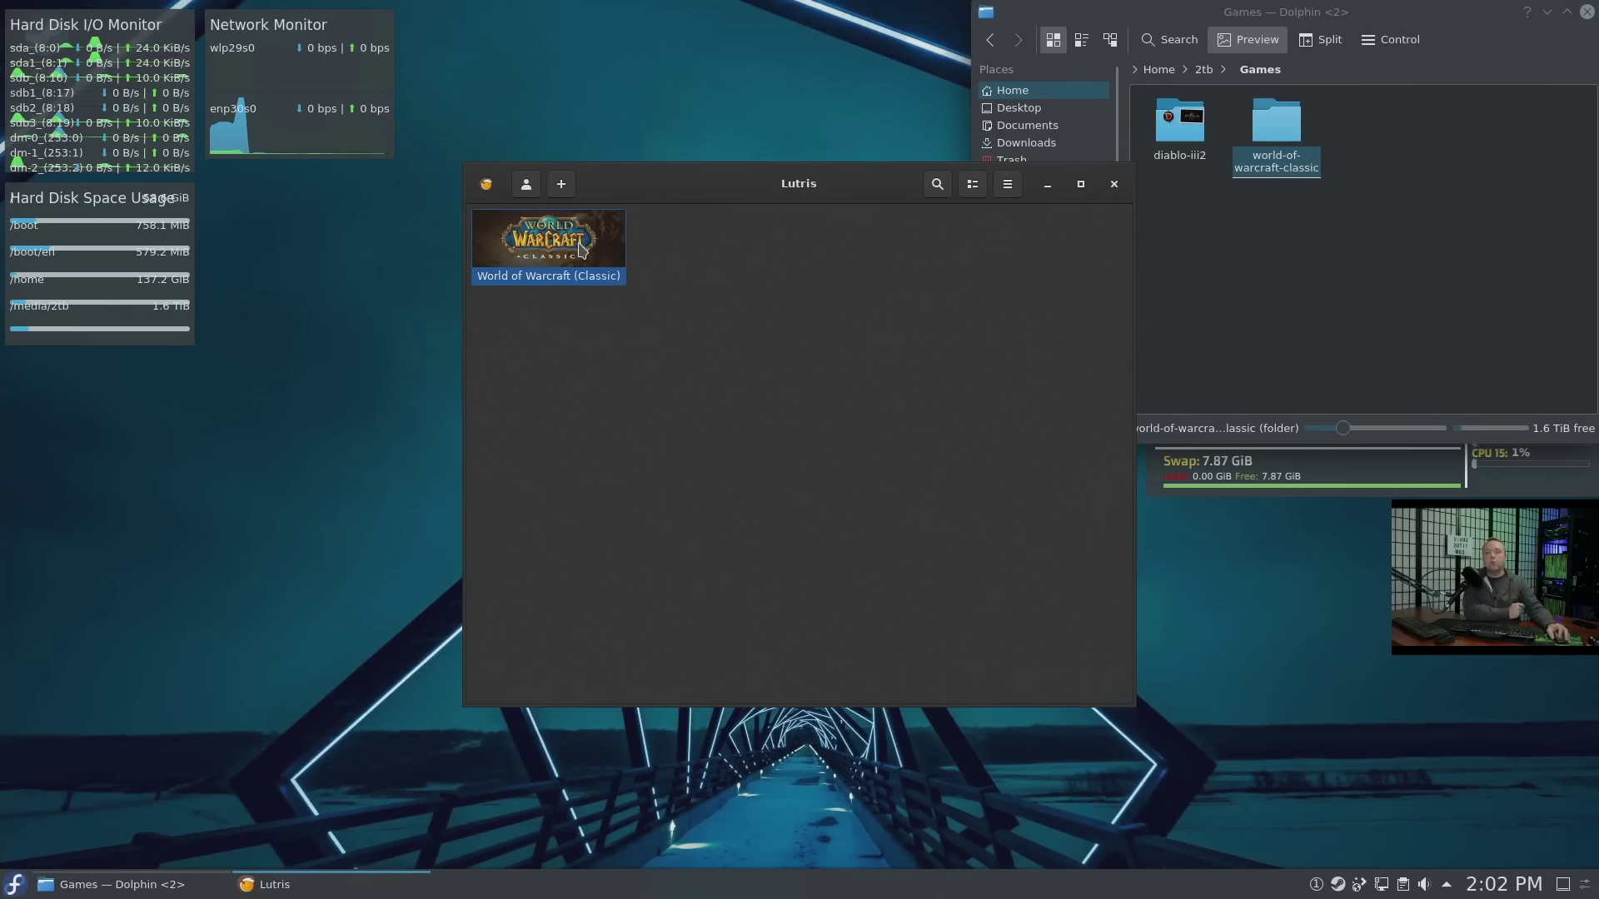
{"action": "right_click", "coordinate": [581, 248]}
{"action": "left_click", "coordinate": [612, 258]}
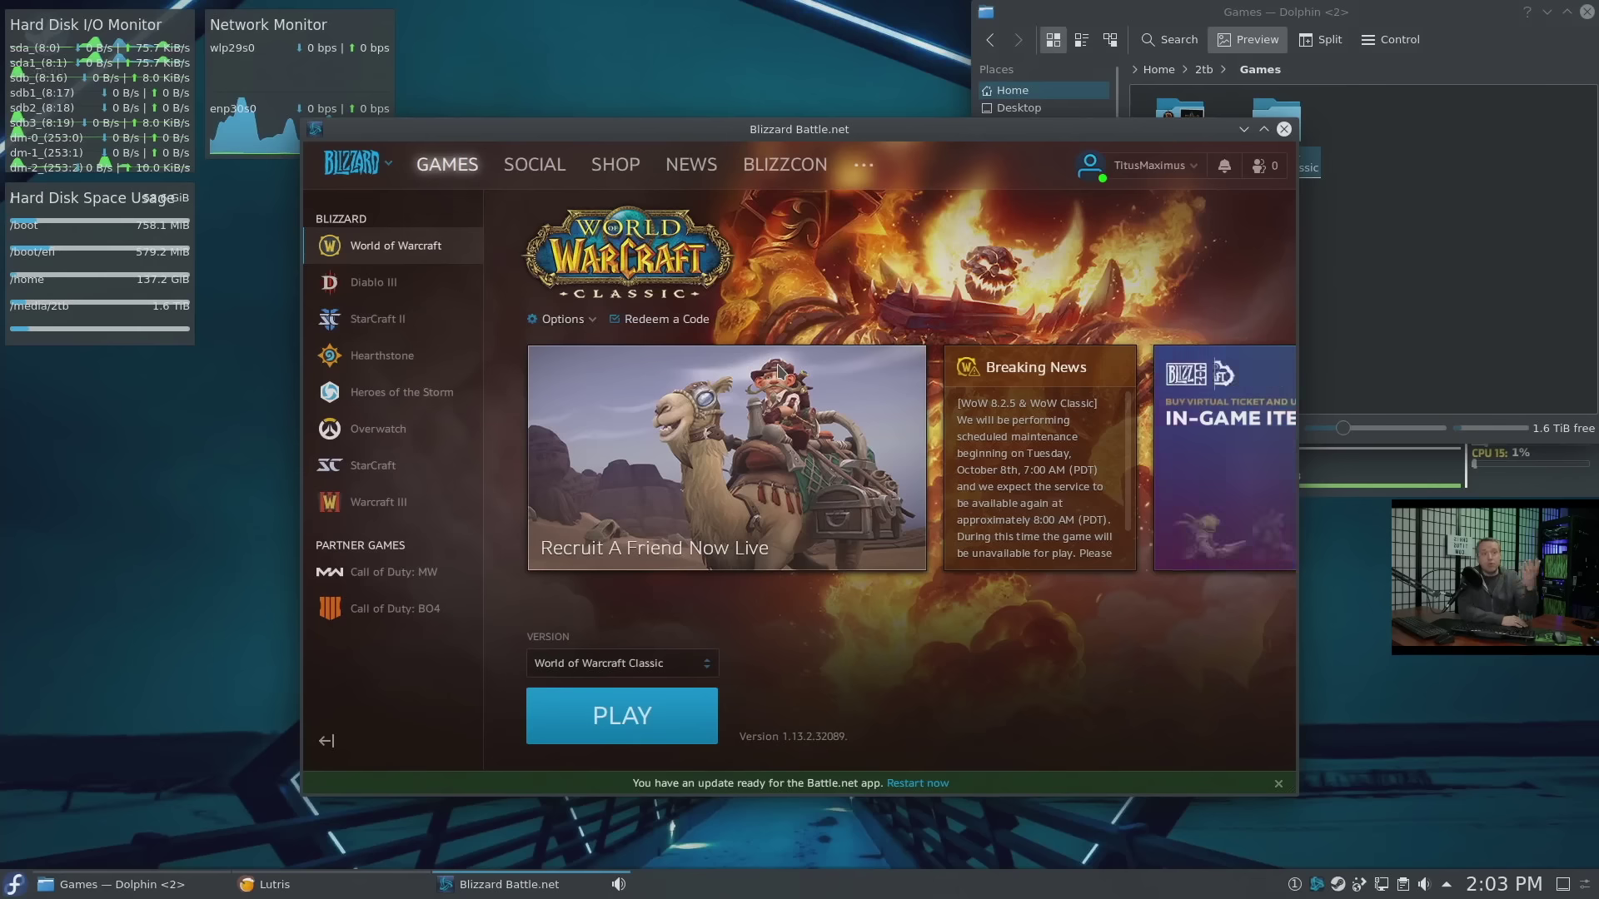
Step: Play WoW Classic from Battle.net, dismiss the game time notice, then quit the game
{"action": "left_click", "coordinate": [629, 731]}
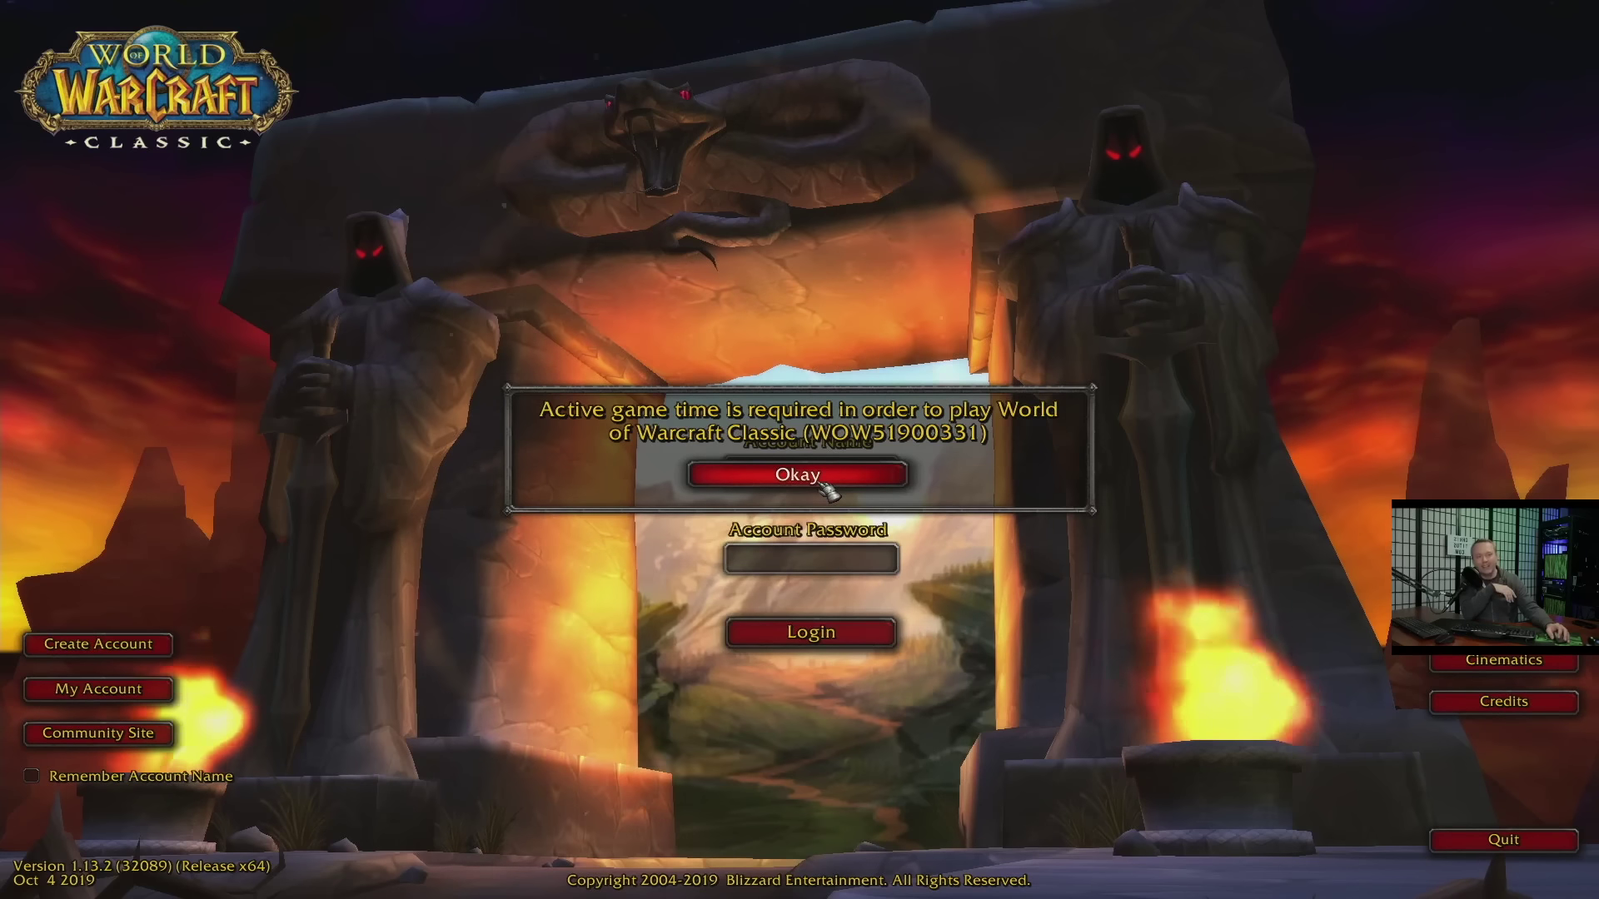
{"action": "left_click", "coordinate": [823, 485]}
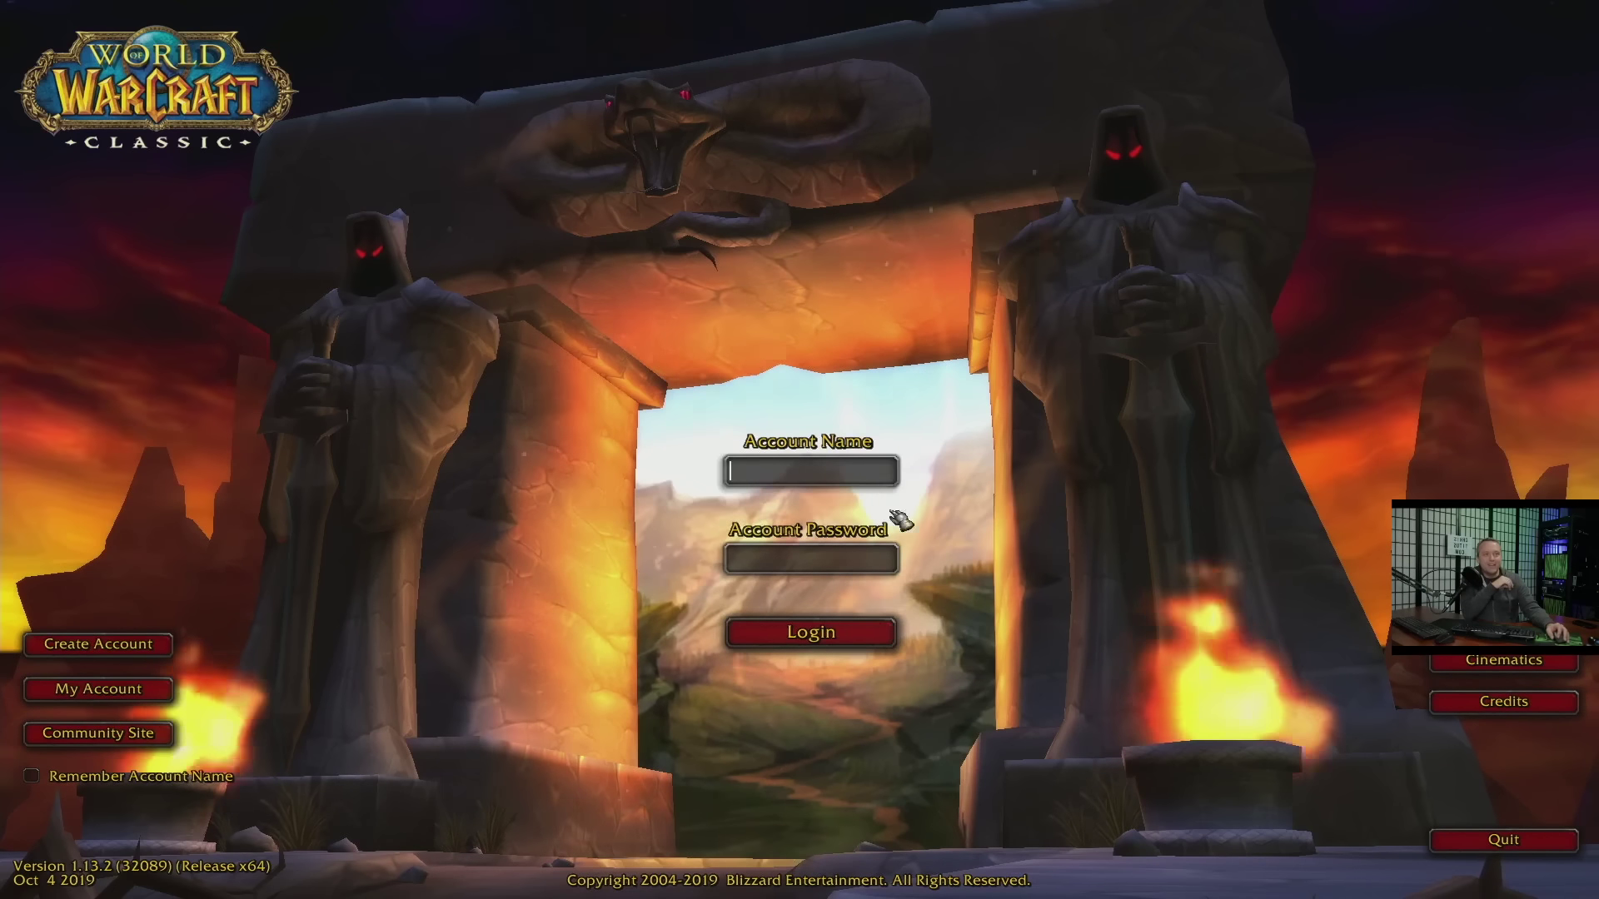
{"action": "left_click", "coordinate": [1526, 843]}
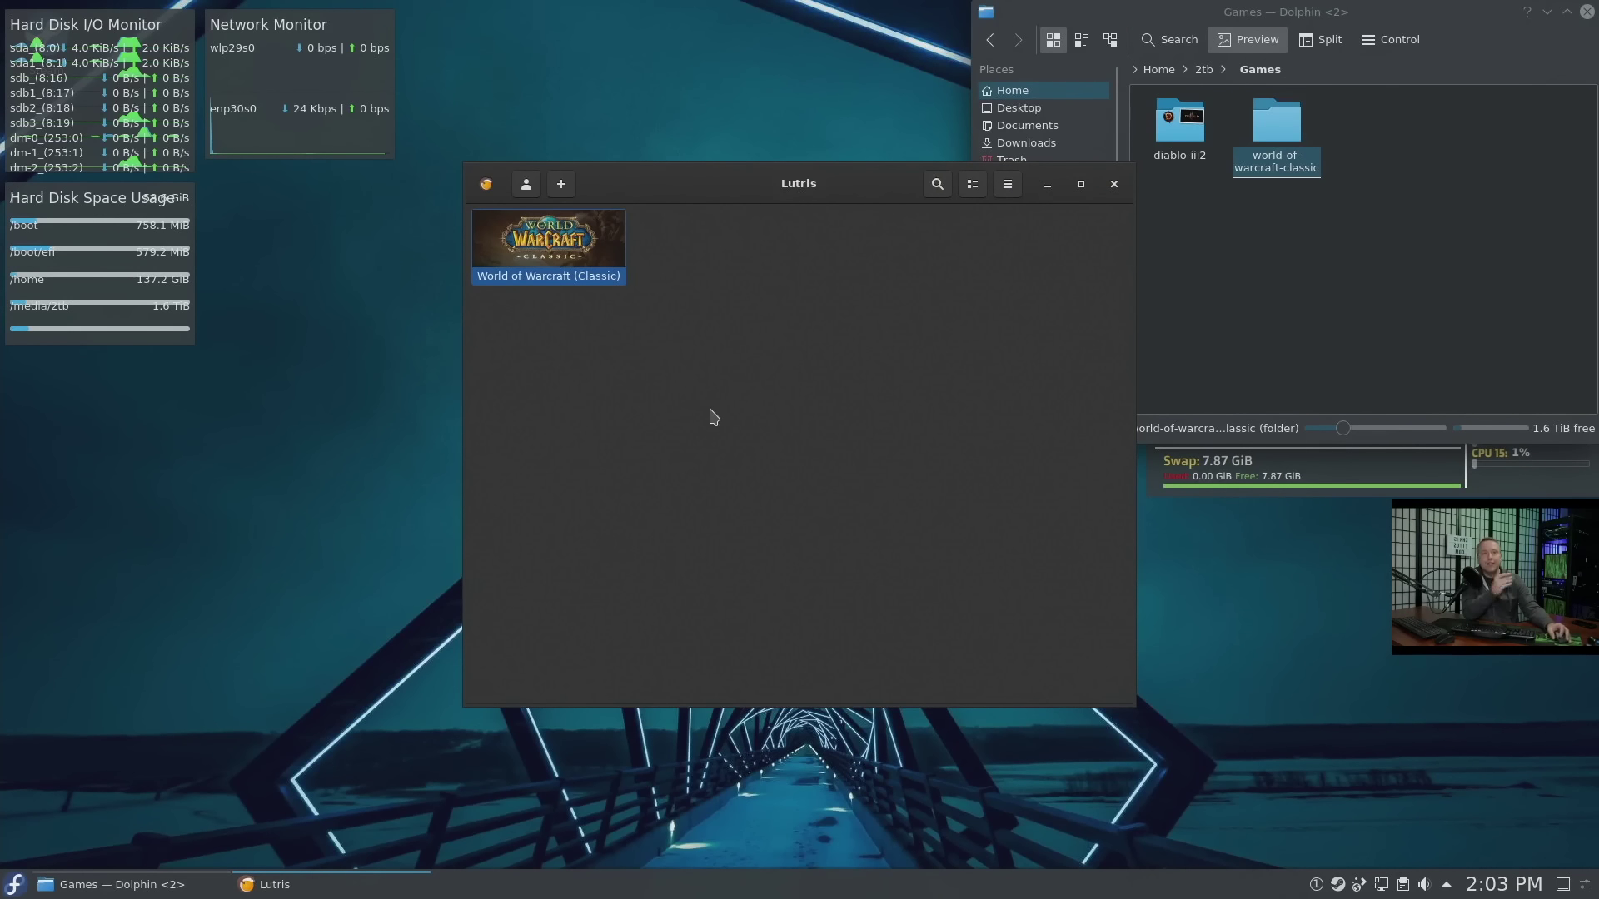